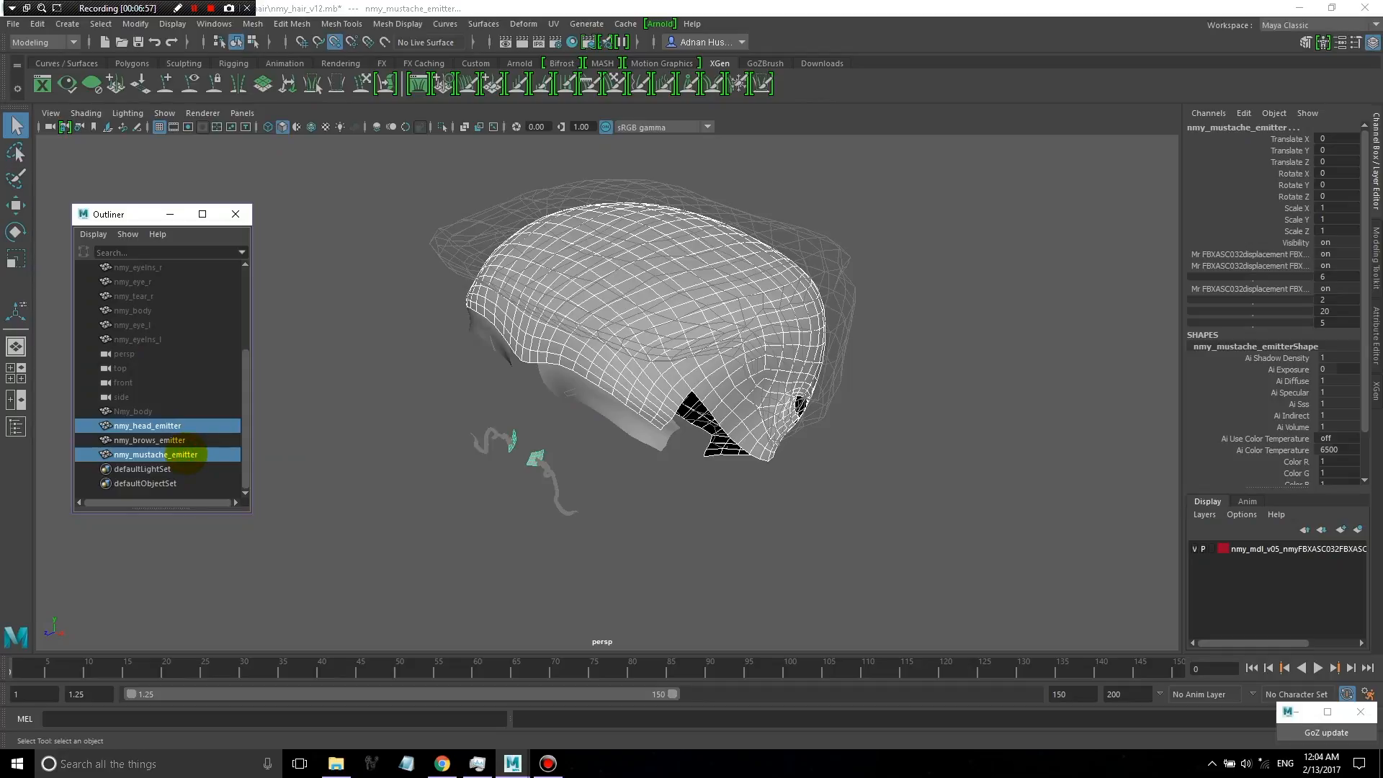
# - Hide the head and mustache emitters and select nmy_brows_emitter on its own
pyautogui.hotkey('ctrl', 'h')
pyautogui.click(170, 440)
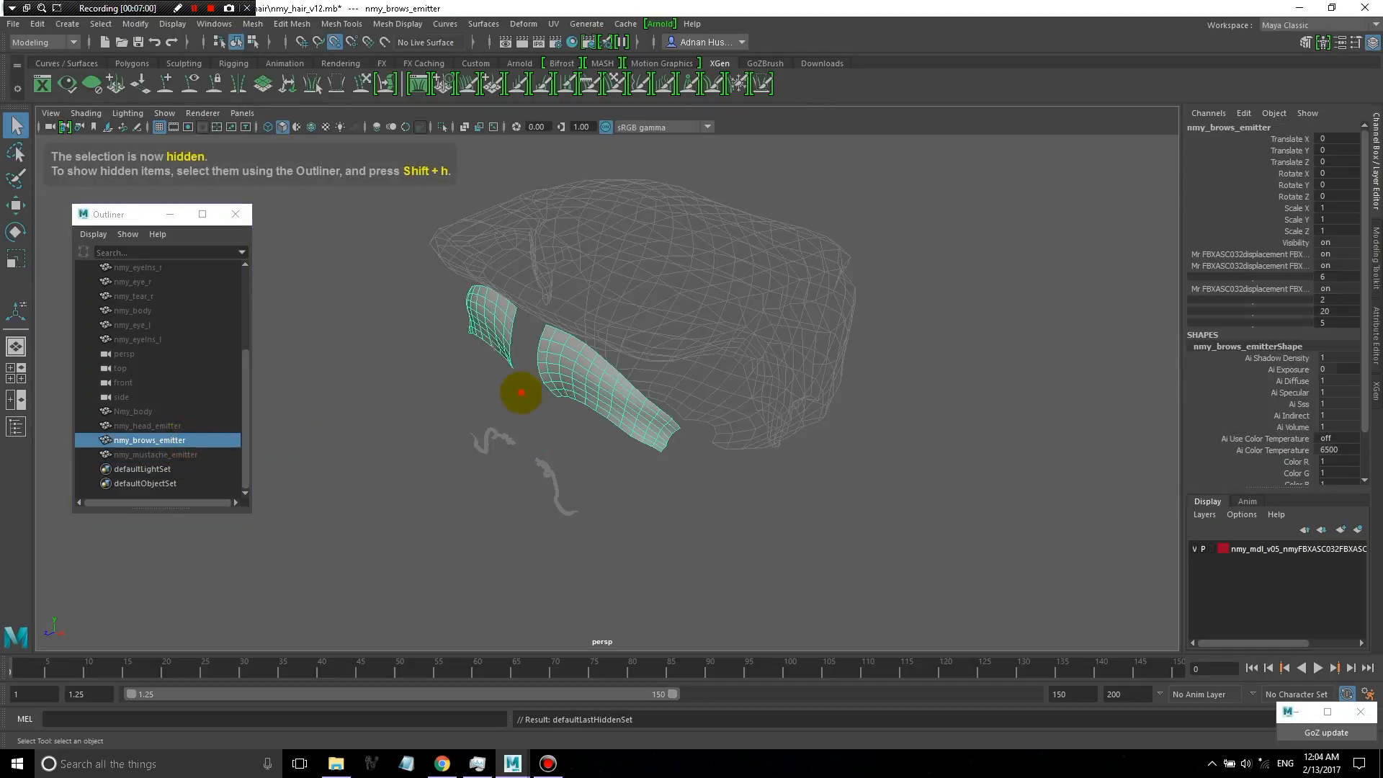
pyautogui.keyDown('alt'); pyautogui.moveTo(519, 392); pyautogui.dragTo(618, 376); pyautogui.keyUp('alt')
pyautogui.scroll(6, 618, 376)
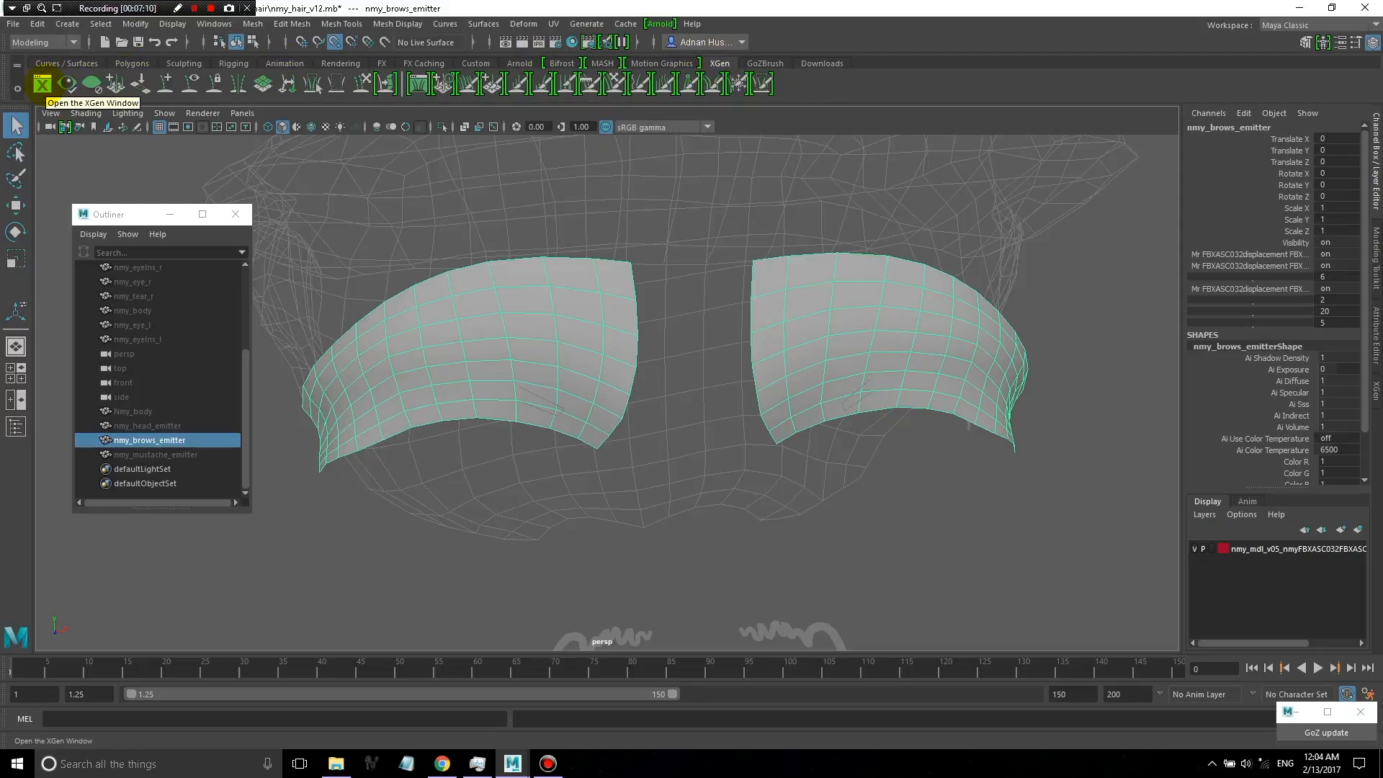
# - Open the XGen editor with the eyebrow emitter selected
pyautogui.click(42, 84)
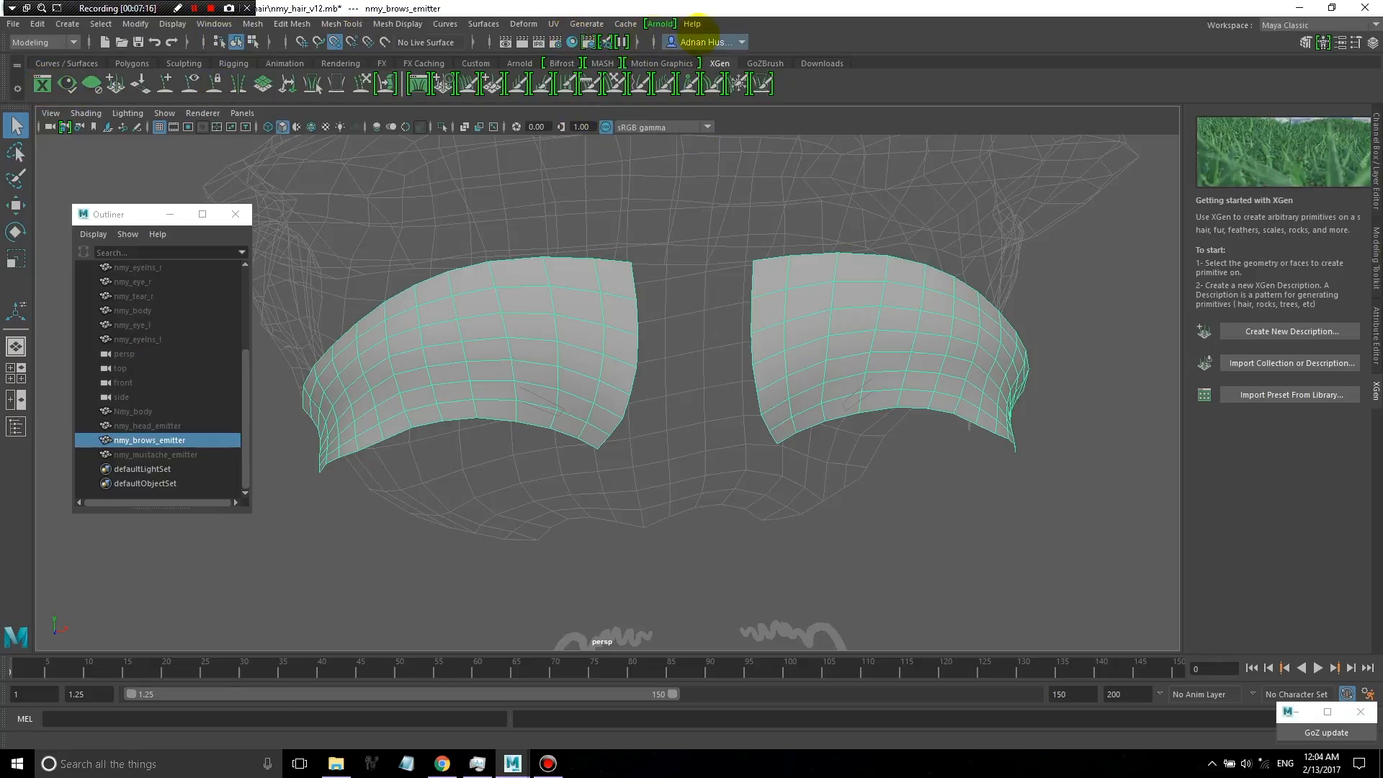
pyautogui.click(587, 23)
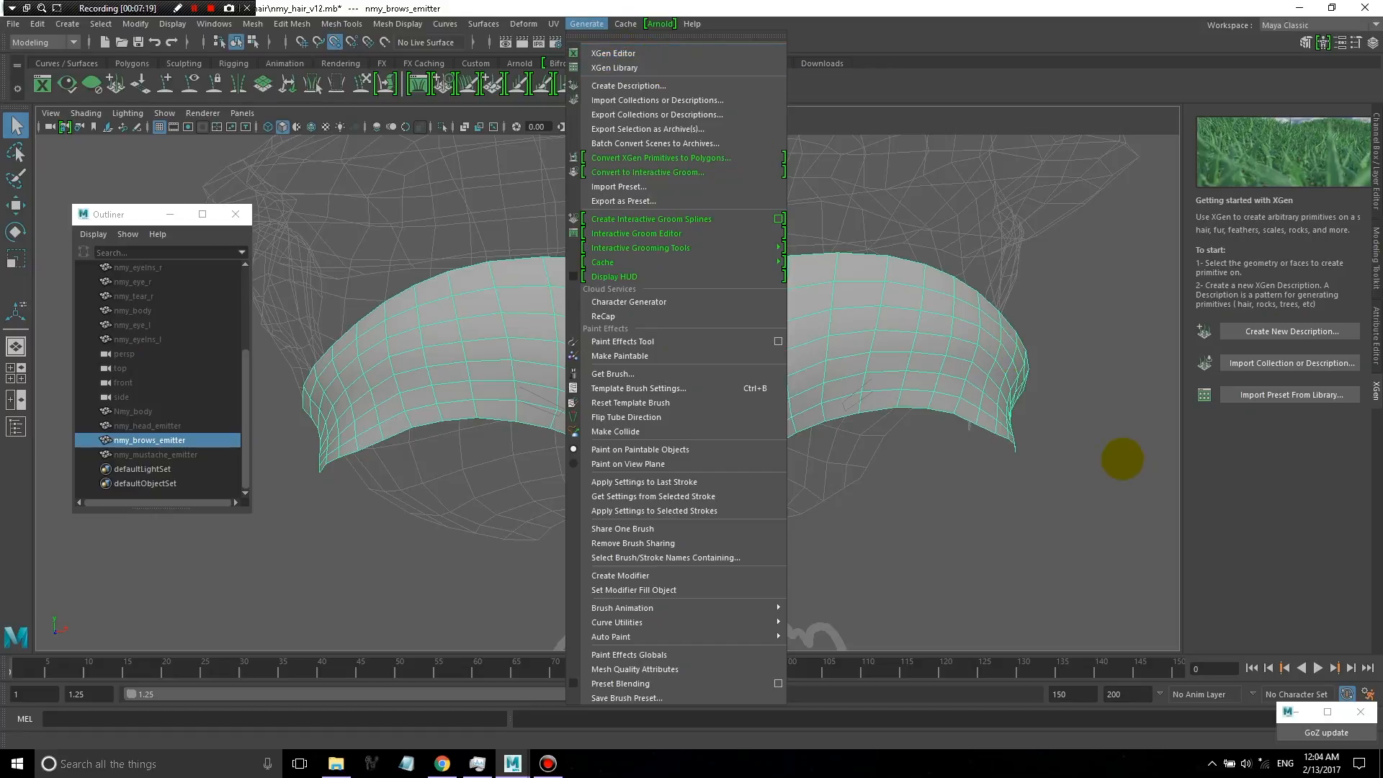
pyautogui.click(1241, 480)
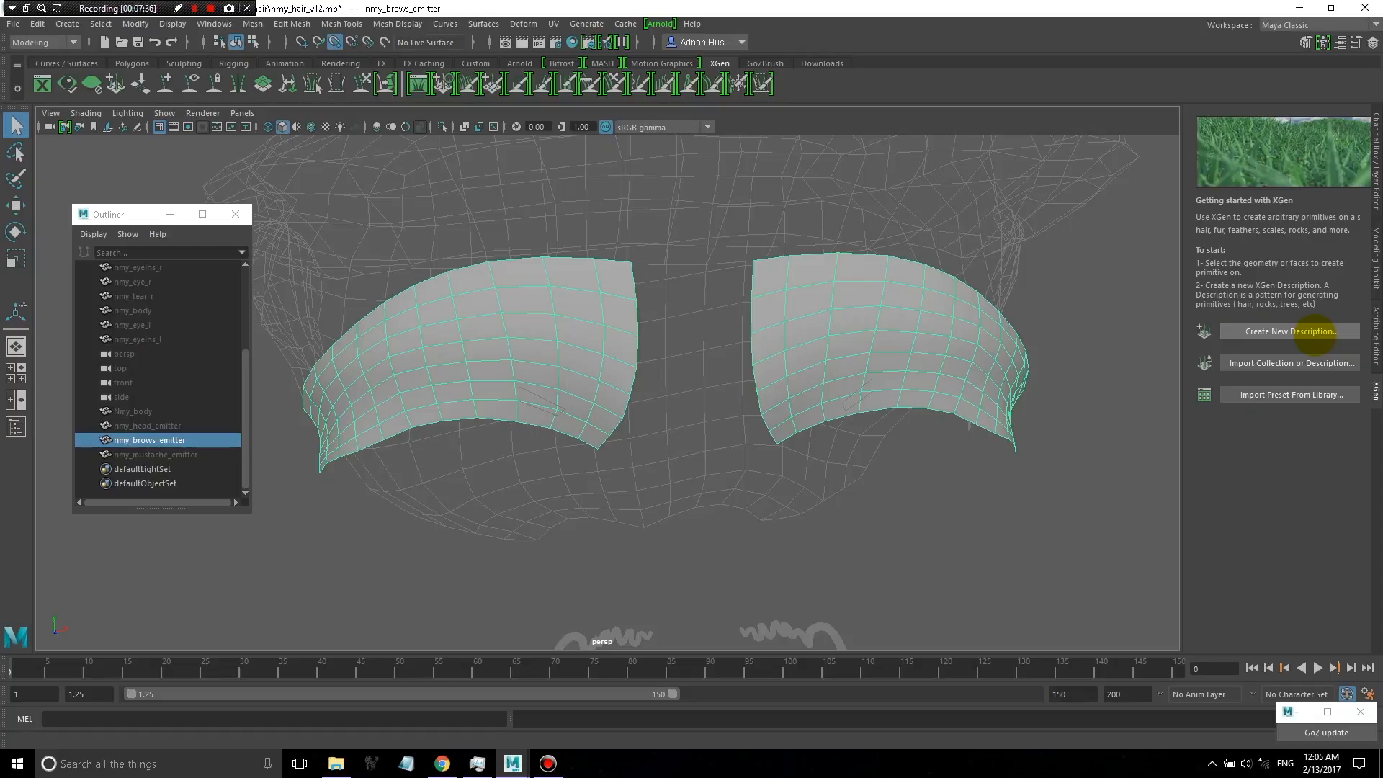
# - Start a new XGen description for the eyebrow emitter and name it nmy_brows_hair
pyautogui.click(1301, 333)
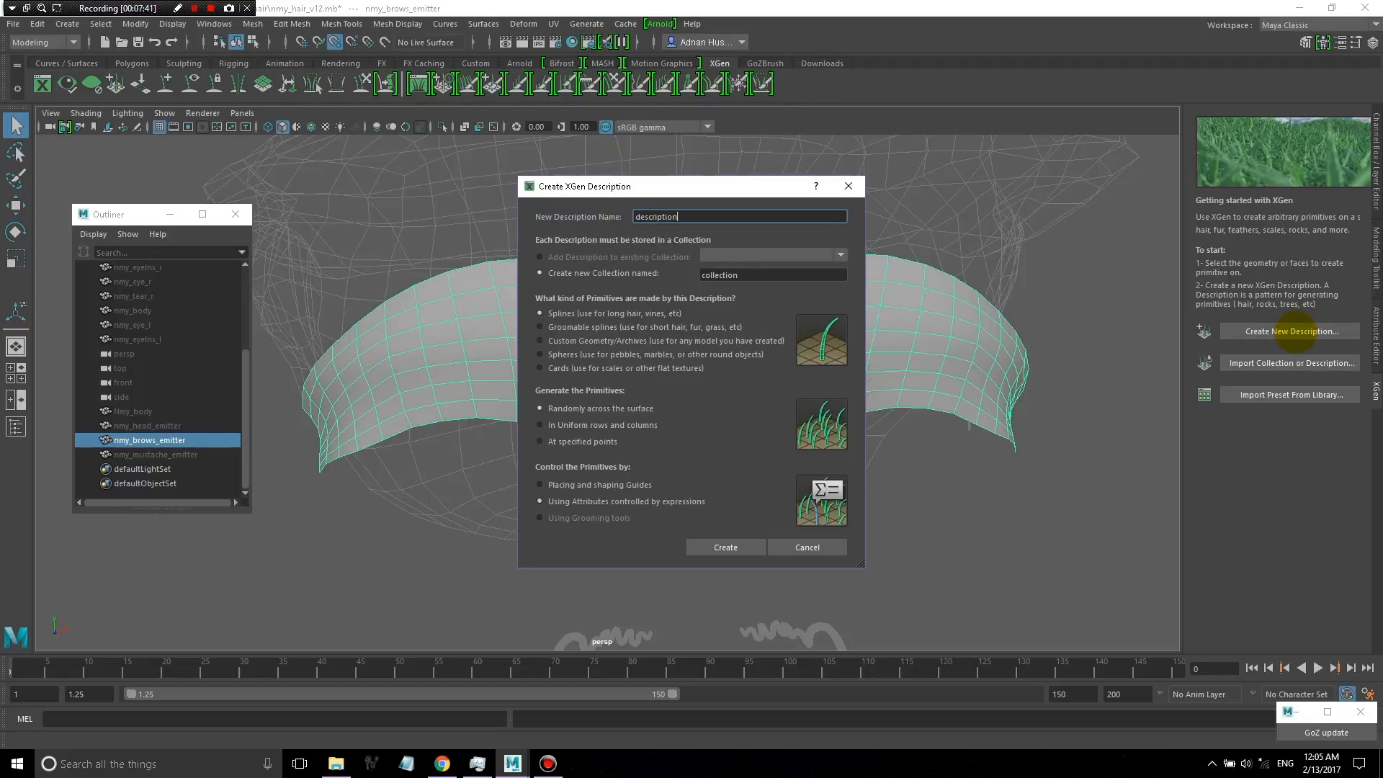
pyautogui.moveTo(699, 216); pyautogui.dragTo(585, 193)
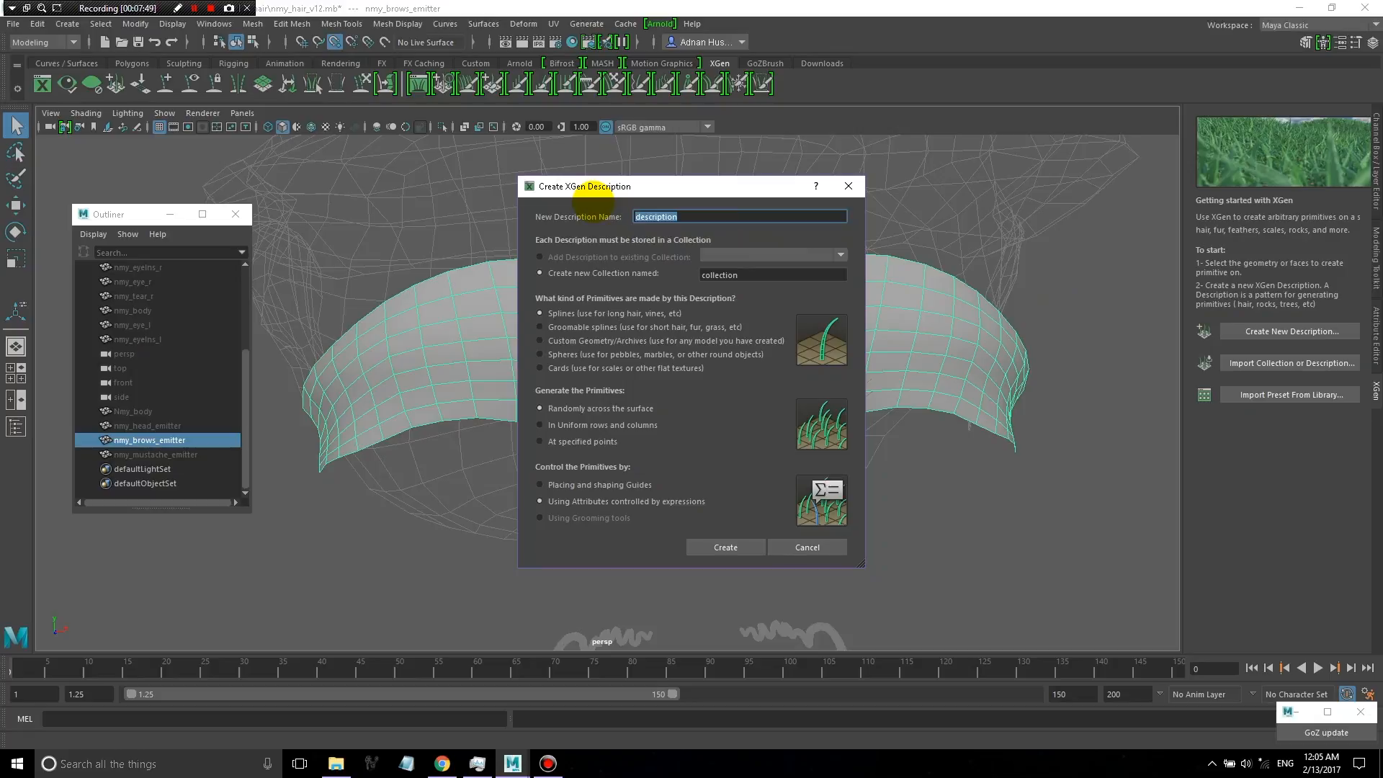
pyautogui.write('nmy_')
pyautogui.write('head')
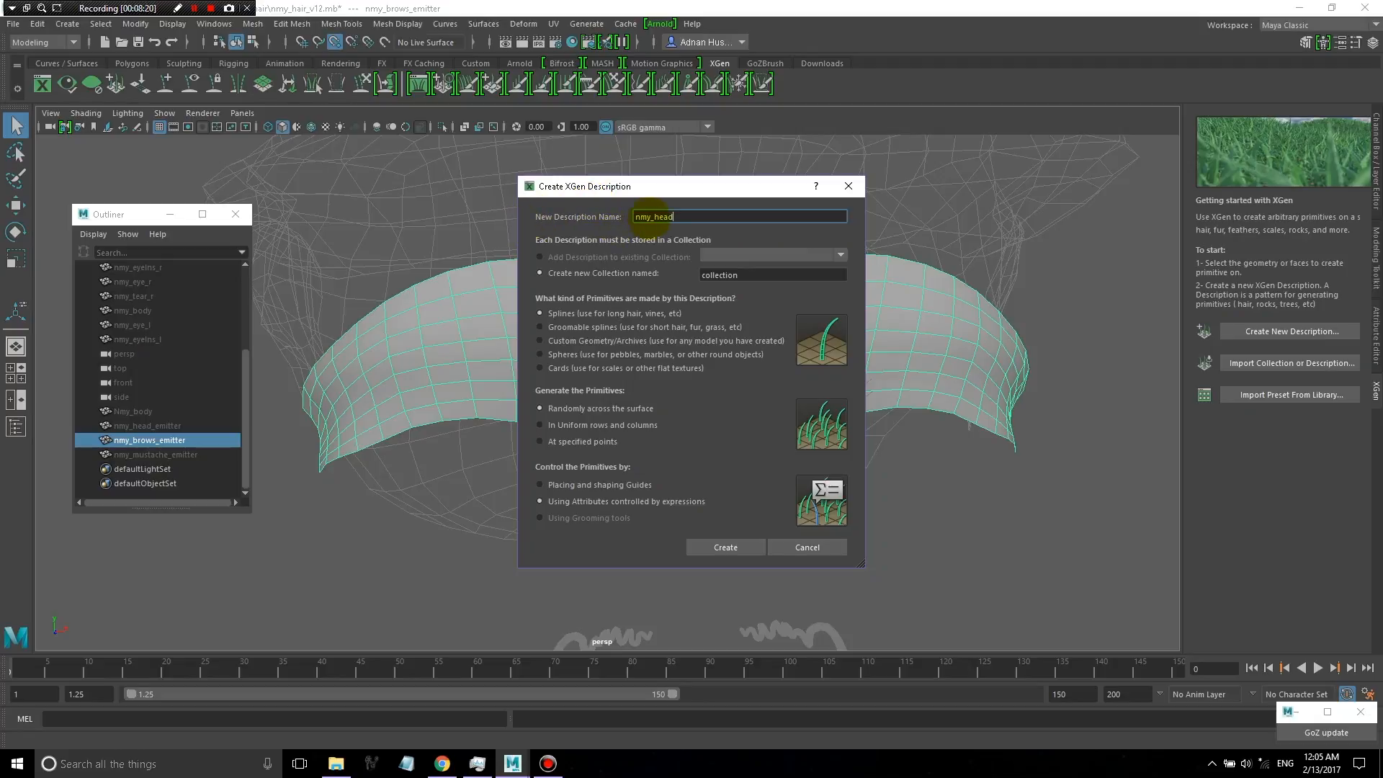
pyautogui.moveTo(653, 217); pyautogui.dragTo(691, 210)
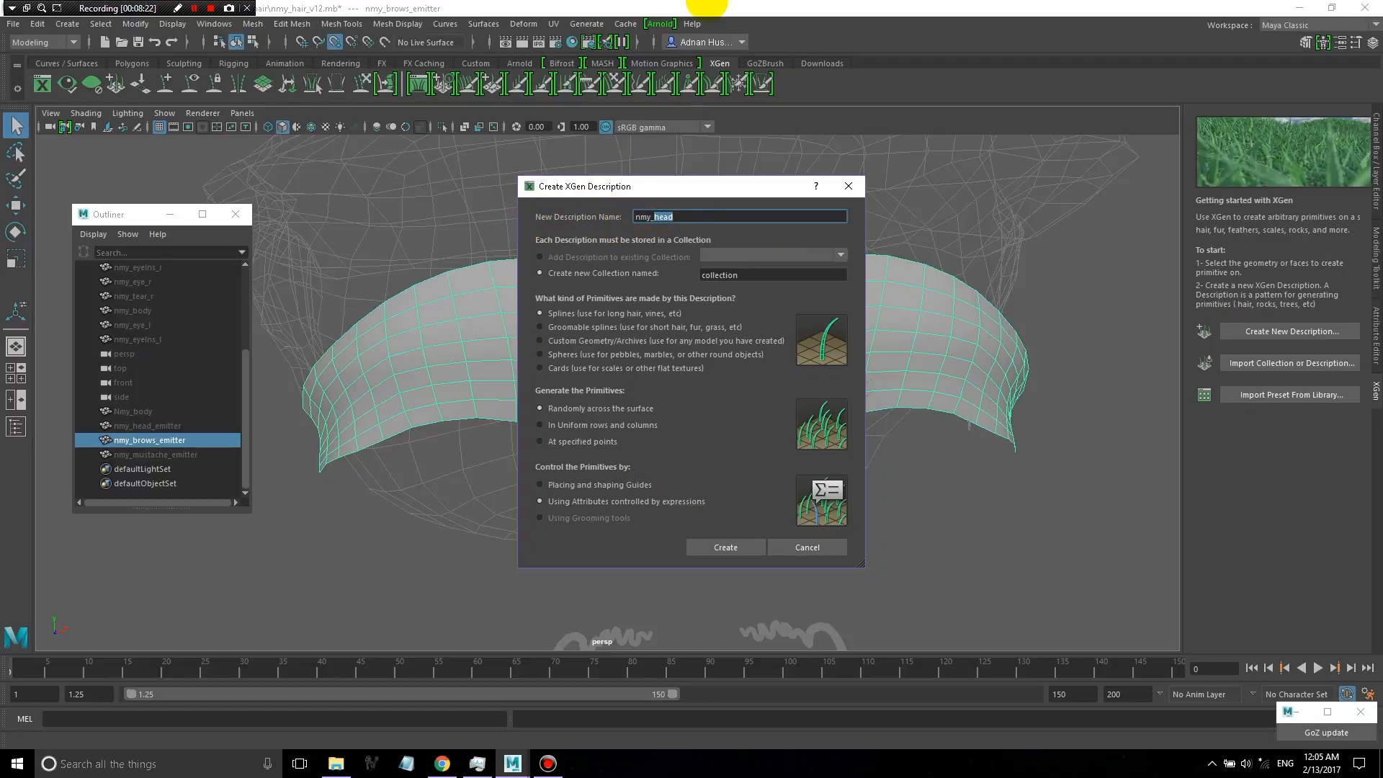
pyautogui.write('brows_hair')
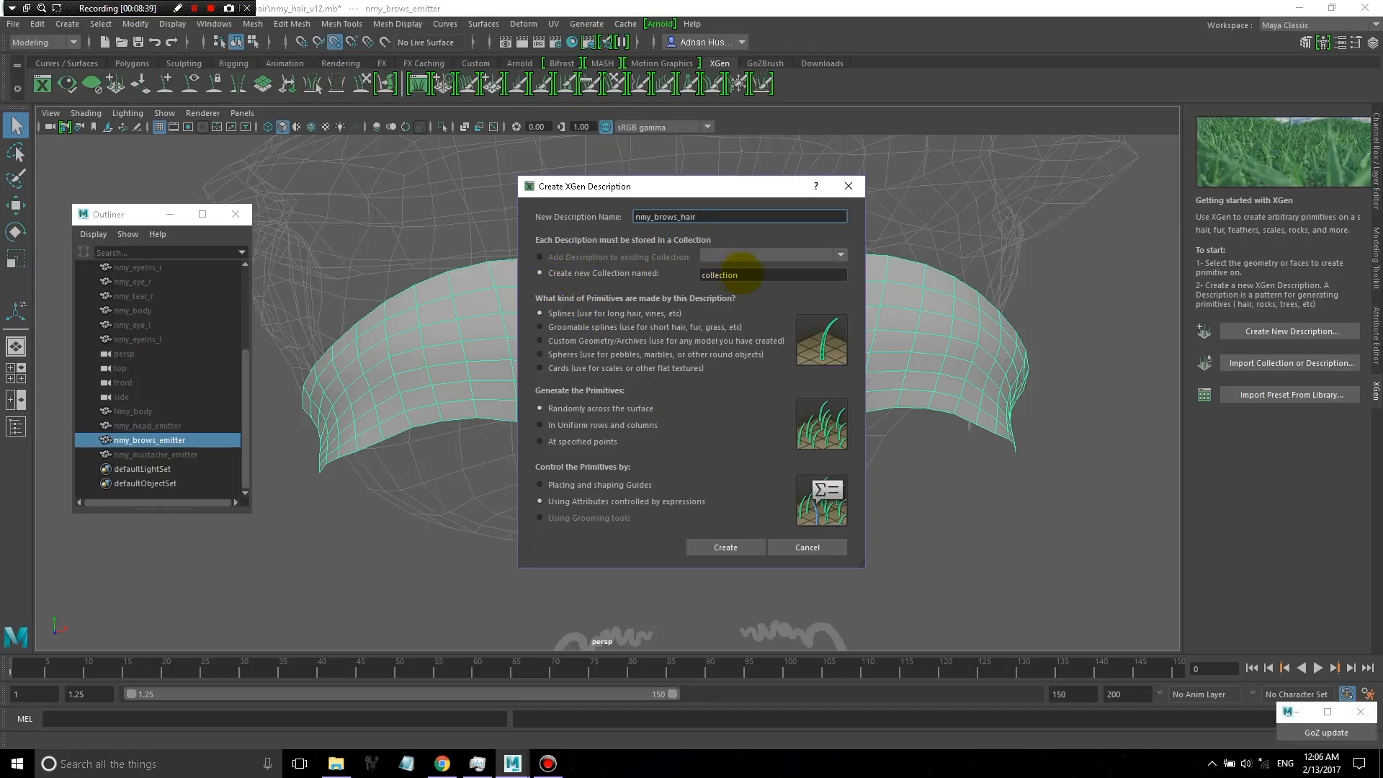
# - Name the new collection nmy_hair_collection, choose groomable splines as the primitive kind, and create the description
pyautogui.doubleClick(756, 273)
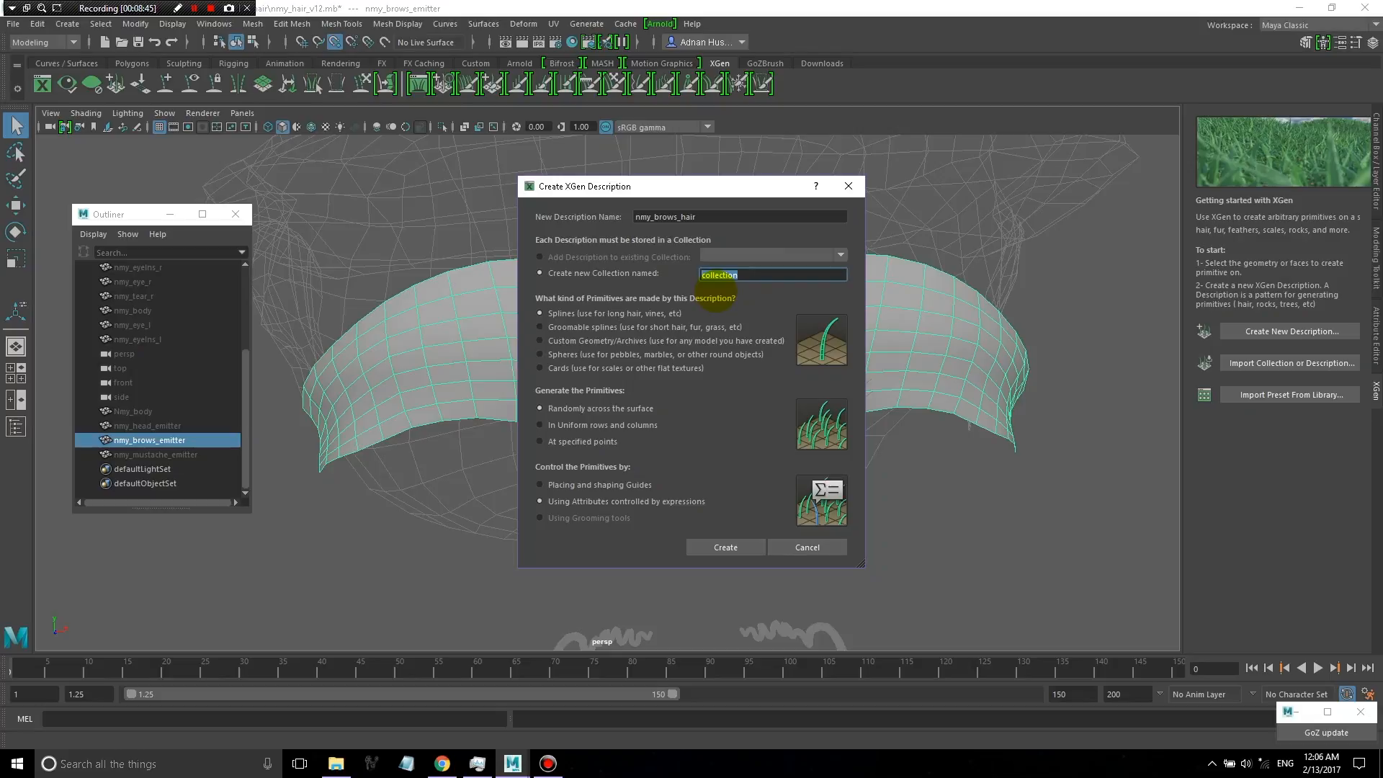
pyautogui.write('nmy_hair_collection')
pyautogui.press('Tab')
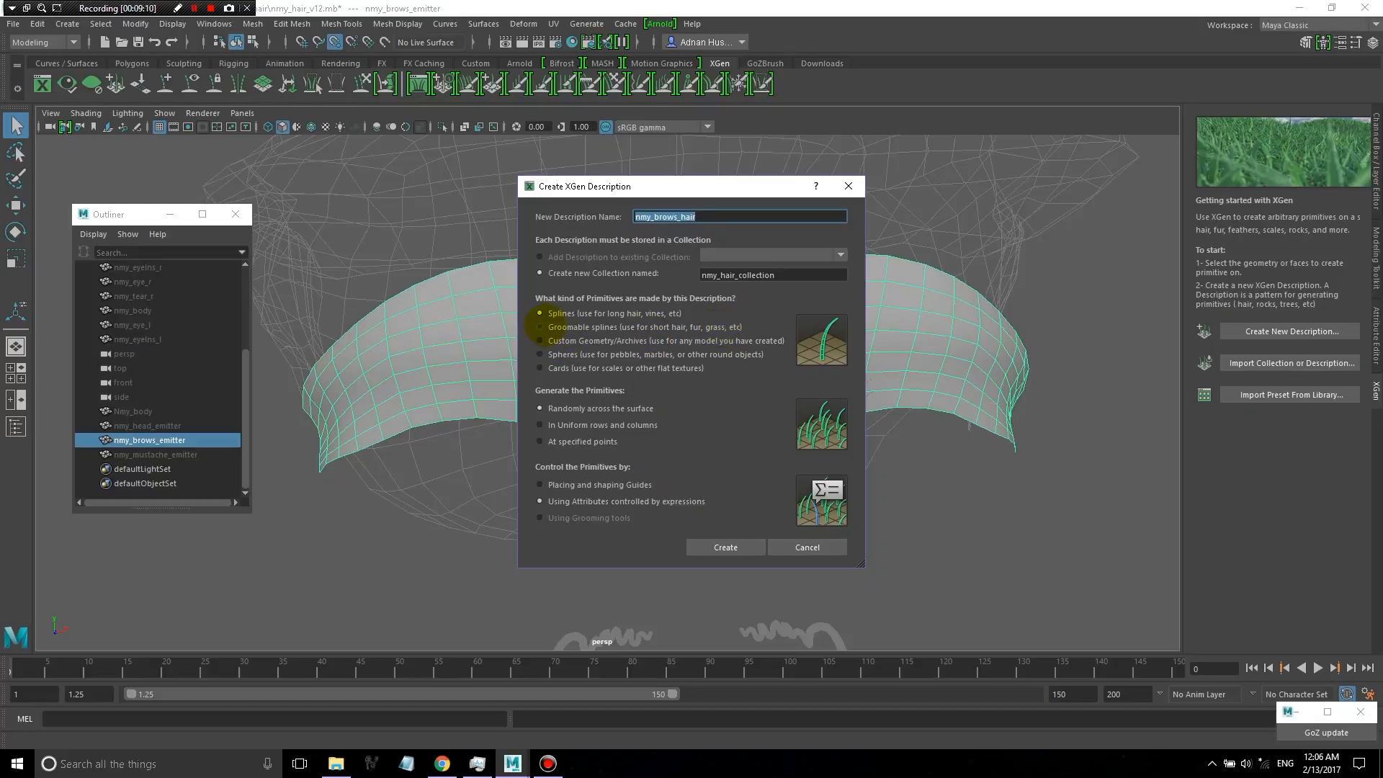
pyautogui.click(542, 326)
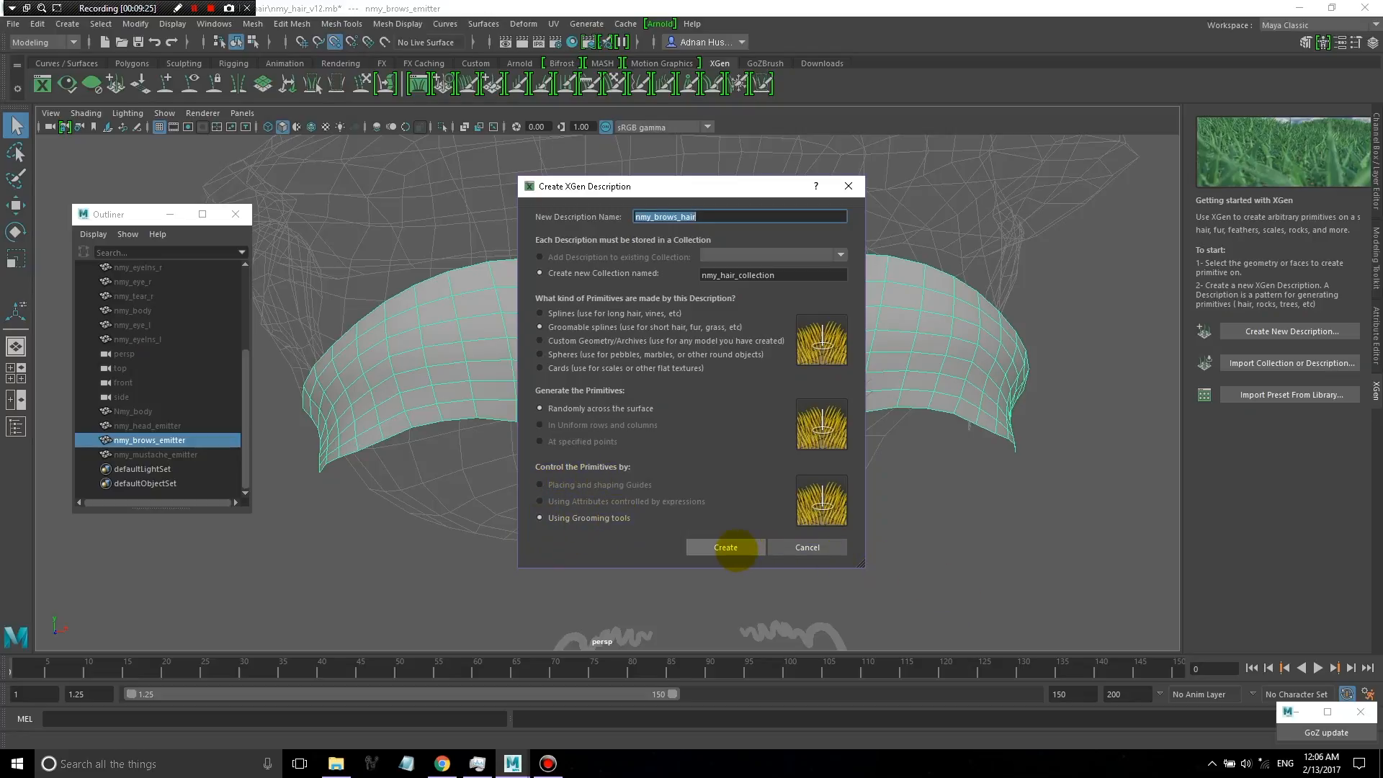
pyautogui.click(735, 551)
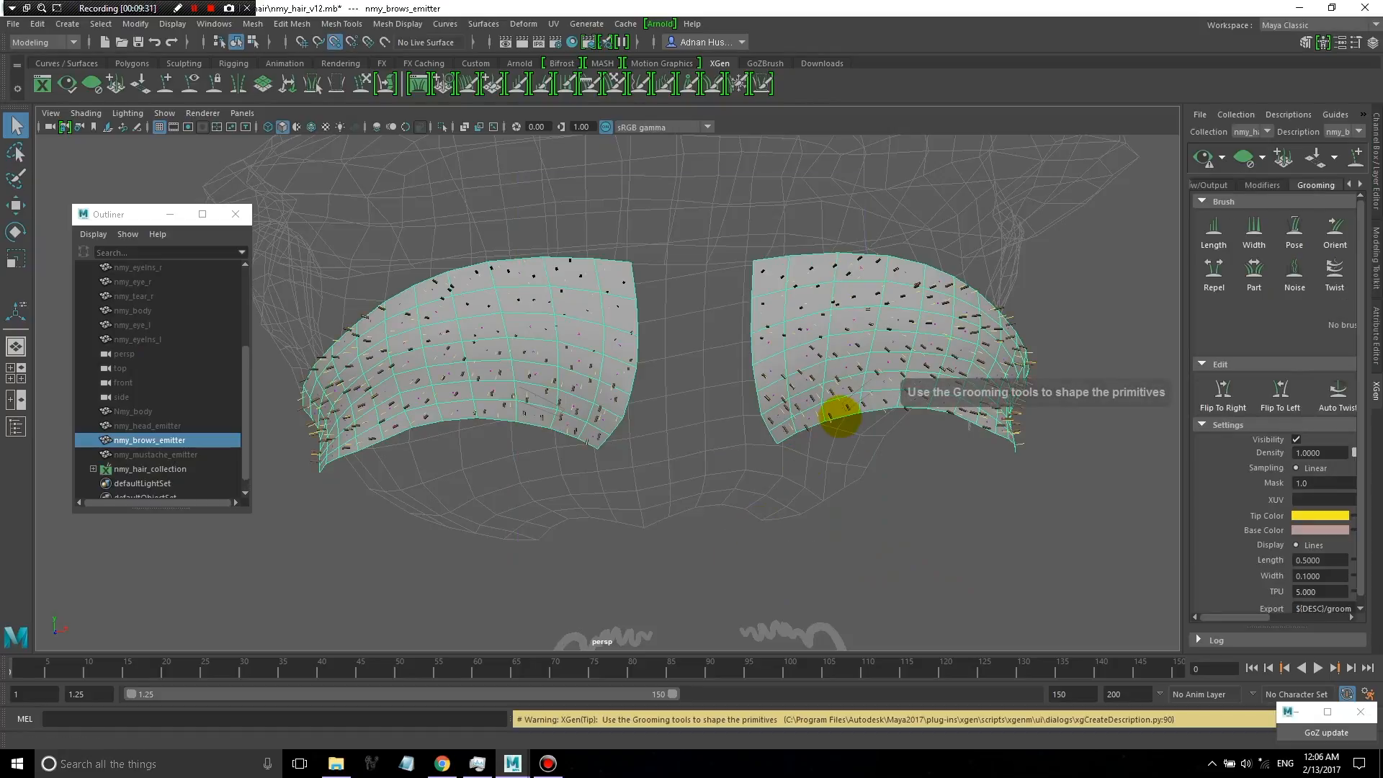
# - Widen the XGen editor so all its grooming brushes and settings are shown
pyautogui.keyDown('alt'); pyautogui.moveTo(797, 423); pyautogui.dragTo(637, 302); pyautogui.keyUp('alt')
pyautogui.scroll(3, 503, 315)
pyautogui.scroll(-3, 508, 322)
pyautogui.keyDown('alt'); pyautogui.moveTo(637, 301); pyautogui.dragTo(770, 285, button='right'); pyautogui.keyUp('alt')
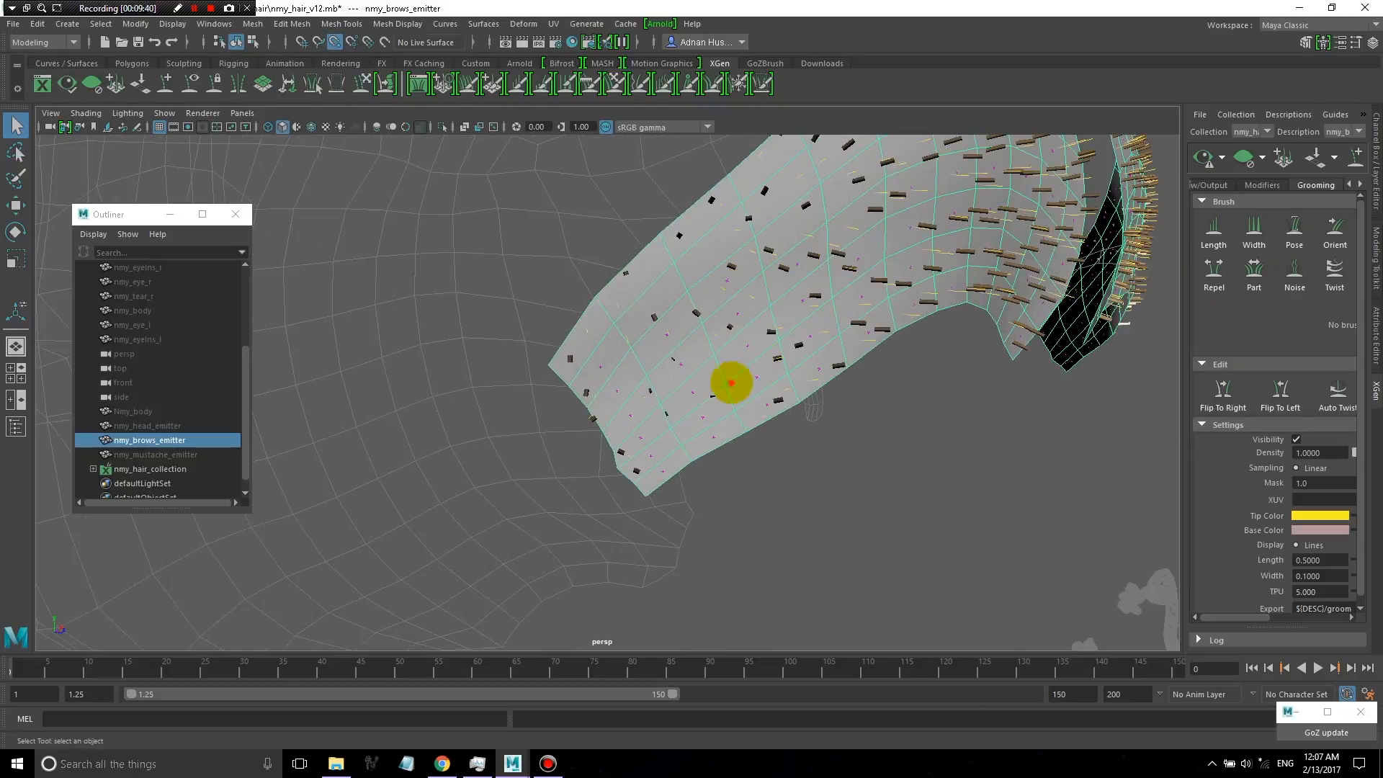
pyautogui.keyDown('alt'); pyautogui.moveTo(731, 382); pyautogui.dragTo(928, 278); pyautogui.keyUp('alt')
pyautogui.scroll(-3, 533, 392)
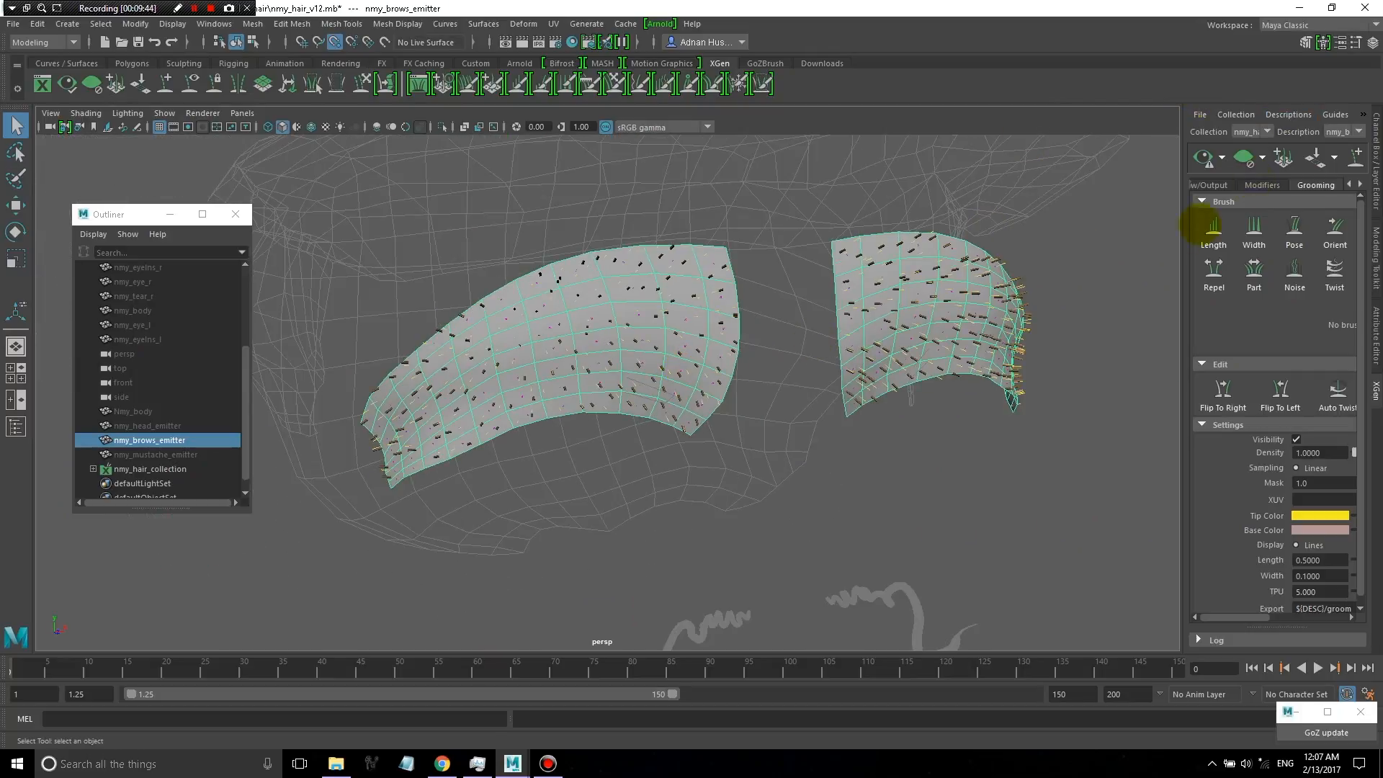
pyautogui.click(1182, 260)
pyautogui.moveTo(1181, 263); pyautogui.dragTo(943, 265)
# - Raise the generator density of nmy_brows_hair to 24.855 and update the hair preview
pyautogui.moveTo(646, 216)
pyautogui.keyDown('alt'); pyautogui.mouseDown()
pyautogui.moveTo(550, 216)
pyautogui.moveTo(665, 201)
pyautogui.mouseUp(); pyautogui.keyUp('alt')
pyautogui.scroll(7, 583, 260)
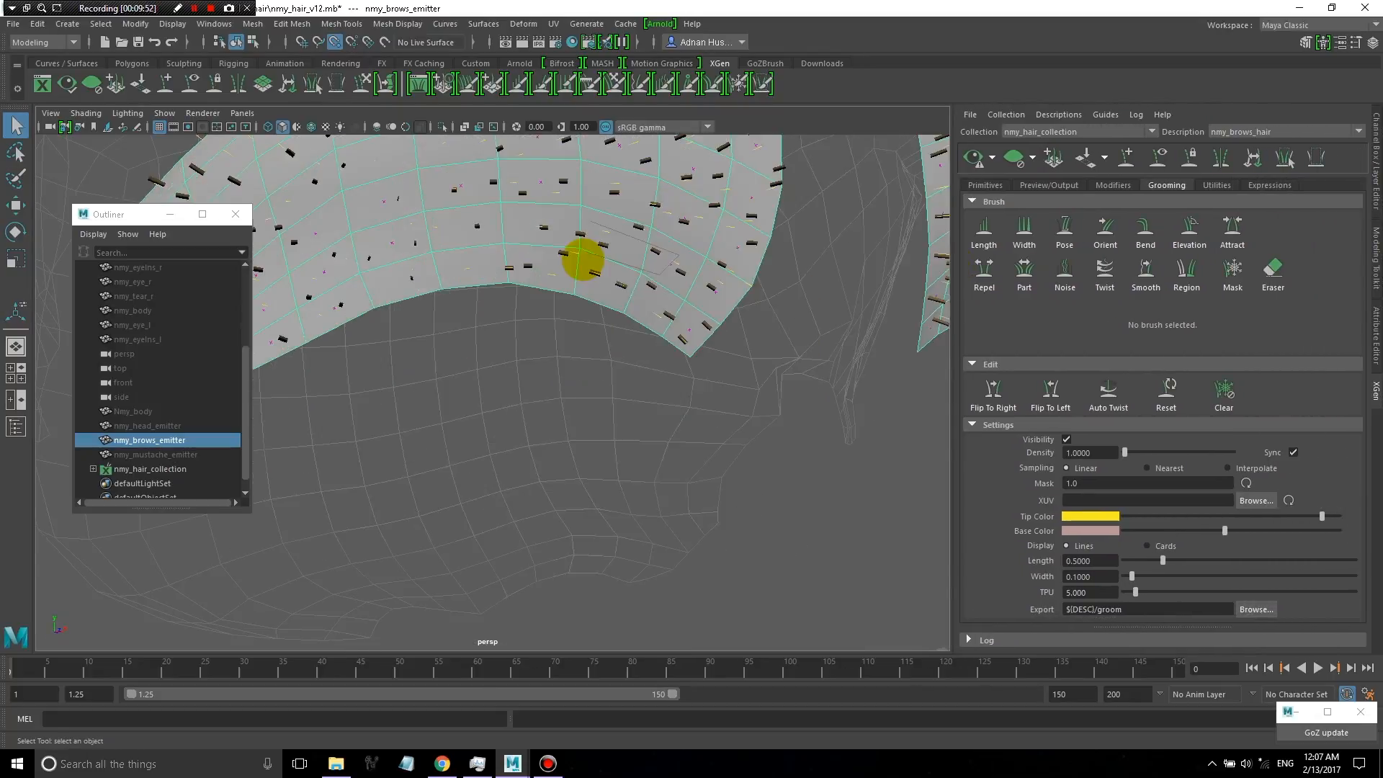
pyautogui.keyDown('alt'); pyautogui.moveTo(603, 241); pyautogui.dragTo(622, 256); pyautogui.keyUp('alt')
pyautogui.scroll(-8, 648, 274)
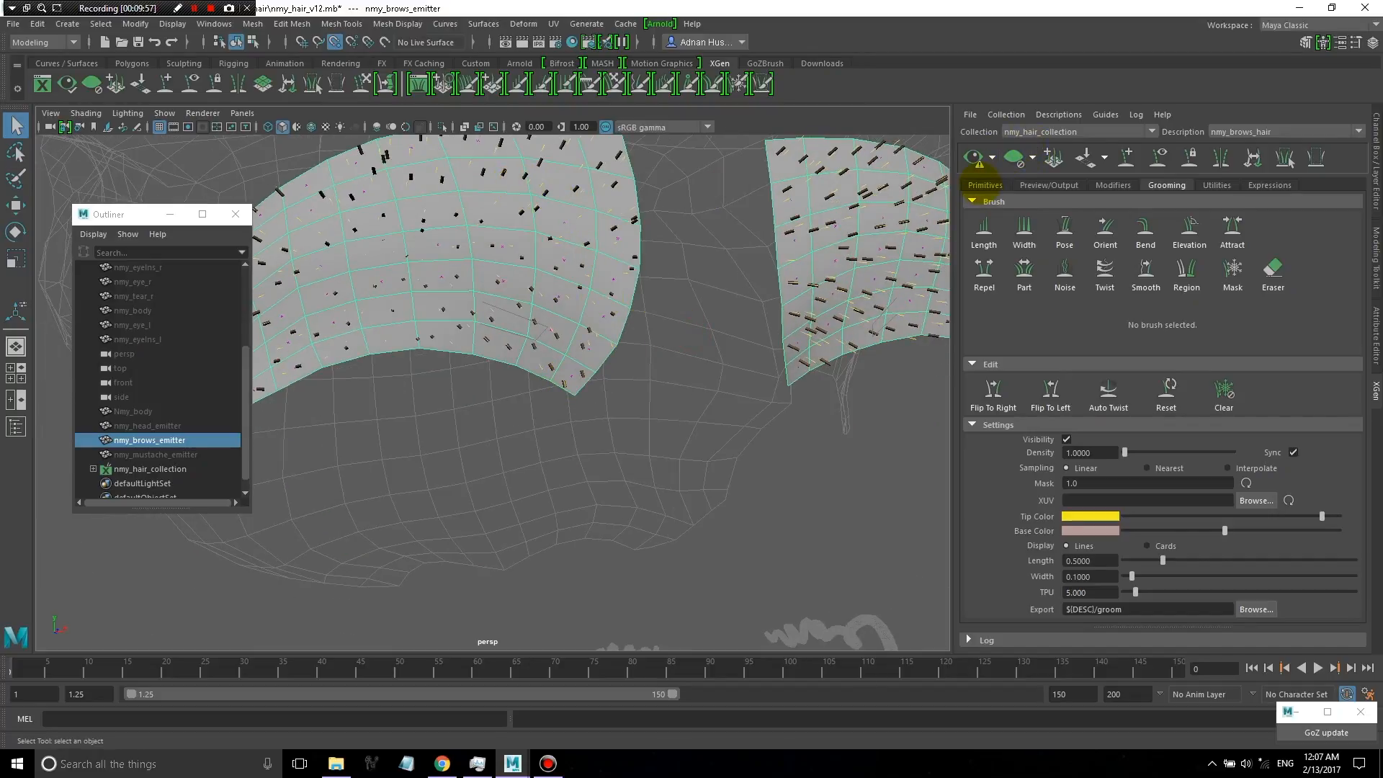
pyautogui.click(984, 184)
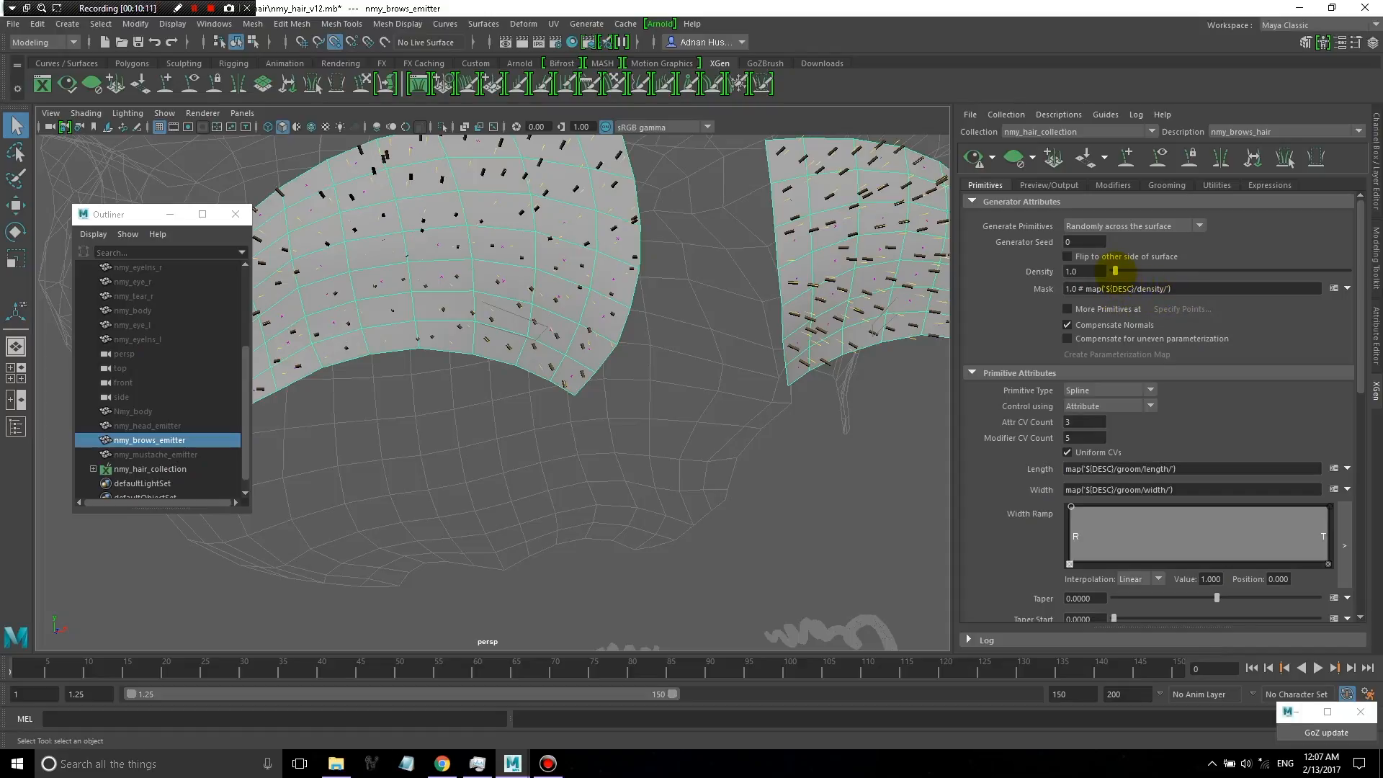
pyautogui.moveTo(1115, 271); pyautogui.dragTo(1202, 270)
pyautogui.moveTo(1203, 271); pyautogui.dragTo(1171, 271)
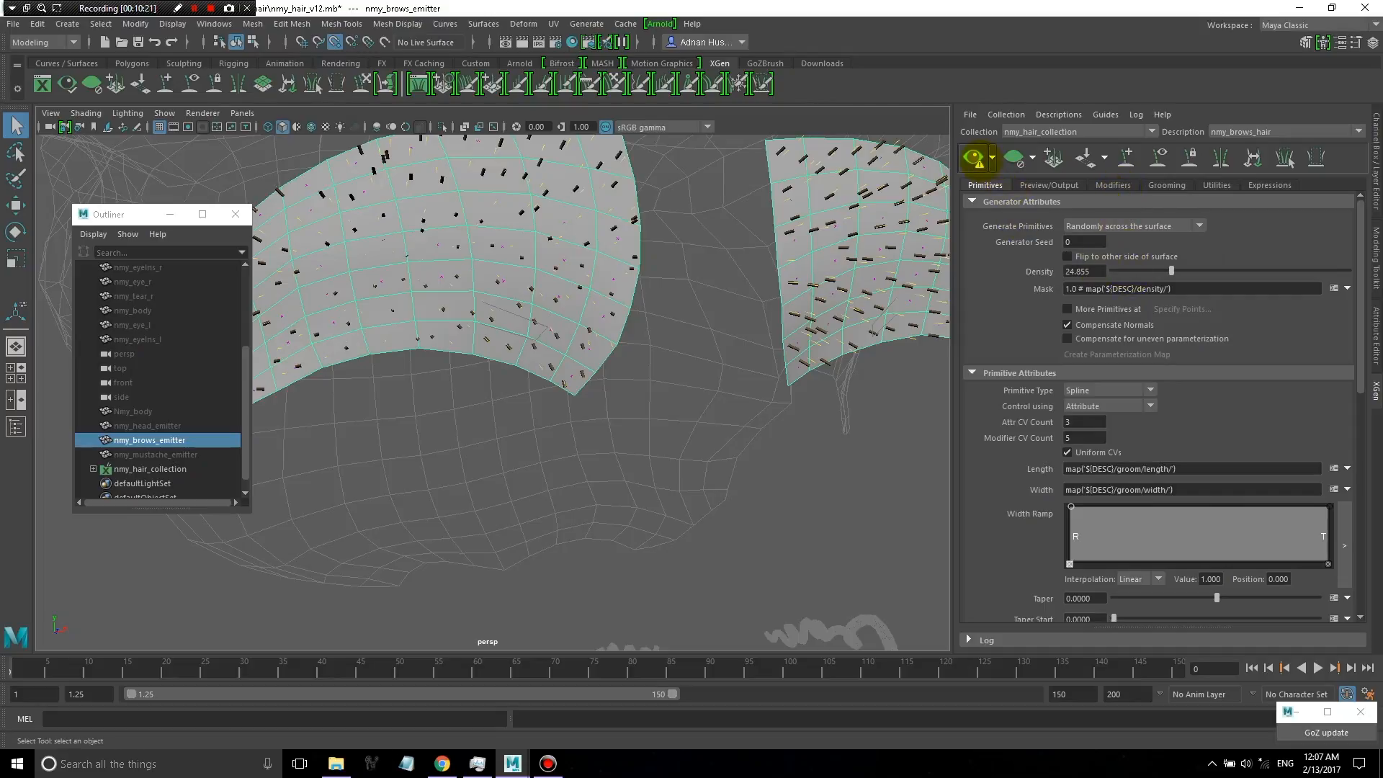
pyautogui.click(974, 158)
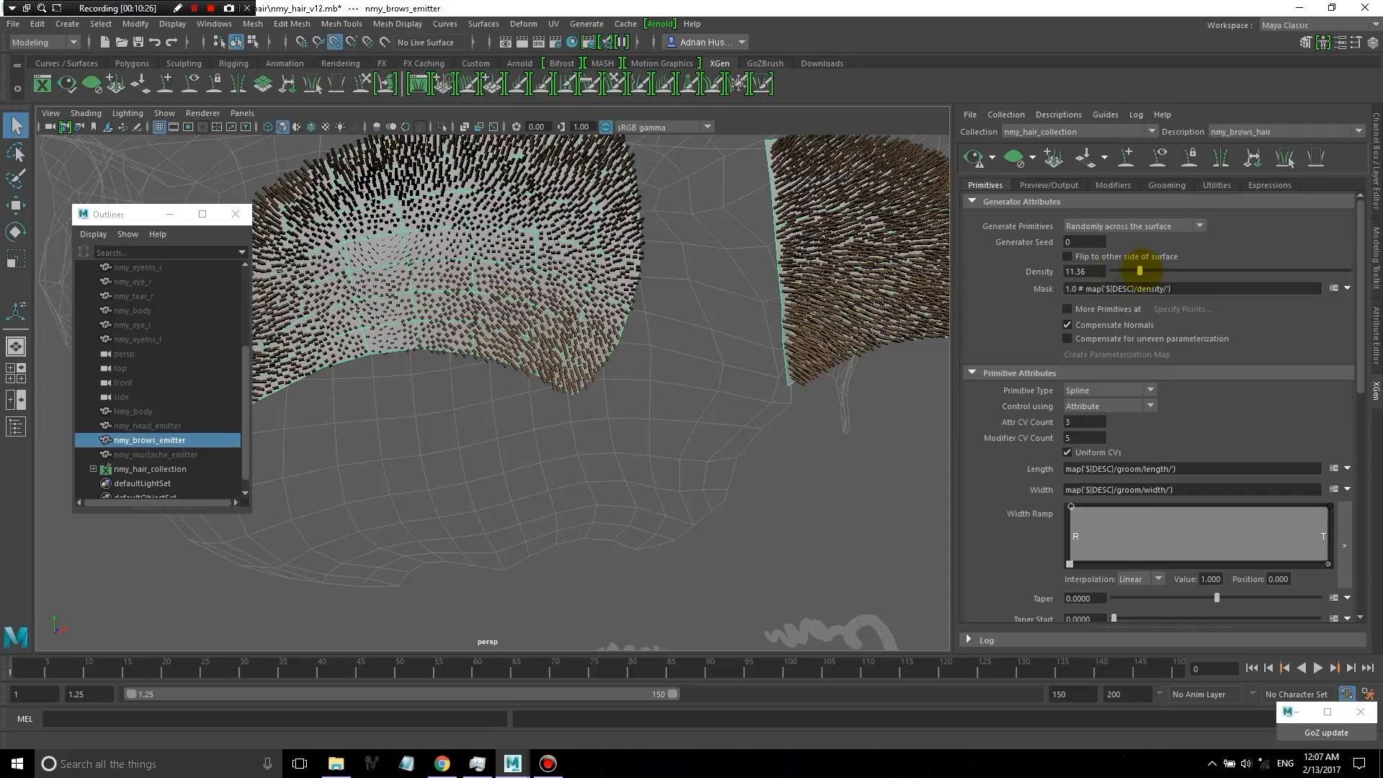
# - Set the generator density to 16.265 and regenerate the hair preview
pyautogui.moveTo(1140, 271); pyautogui.dragTo(1151, 271)
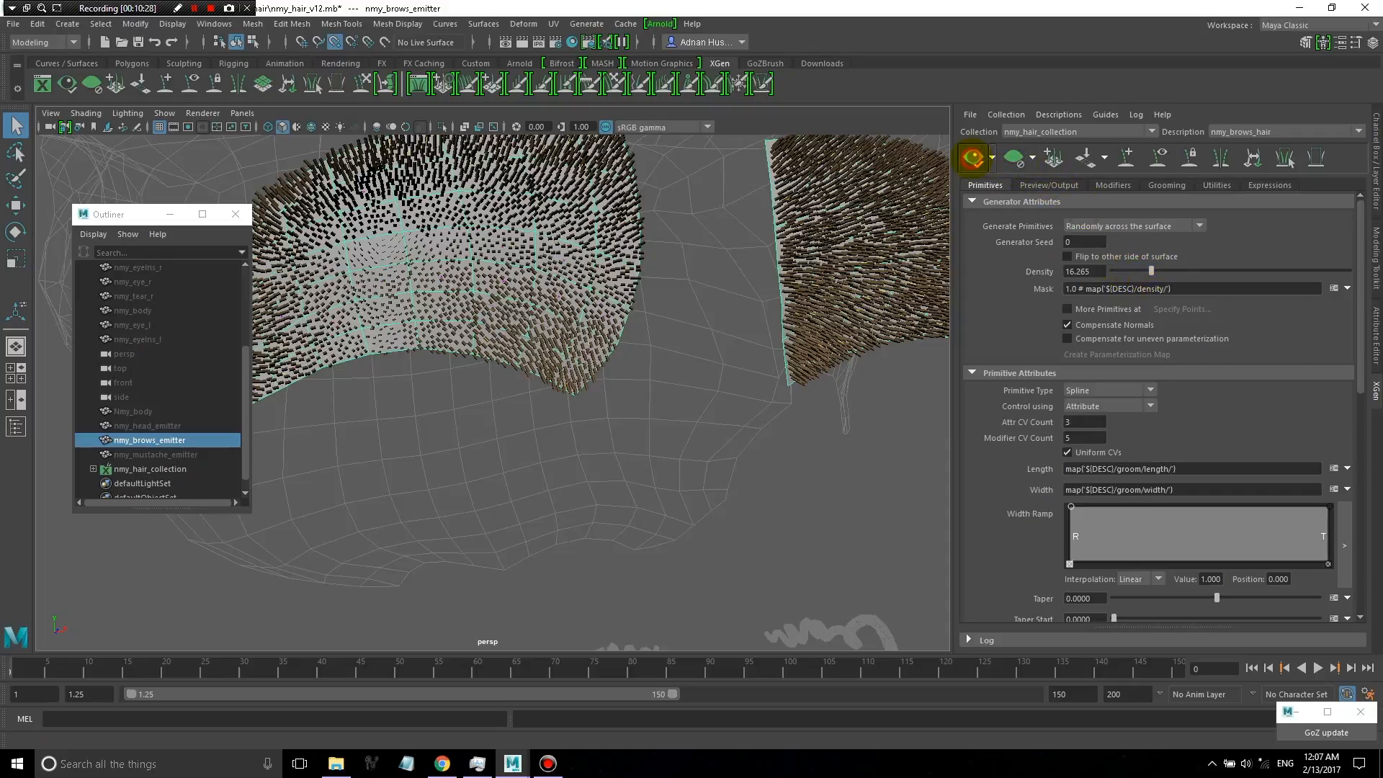
pyautogui.click(974, 158)
pyautogui.click(1014, 159)
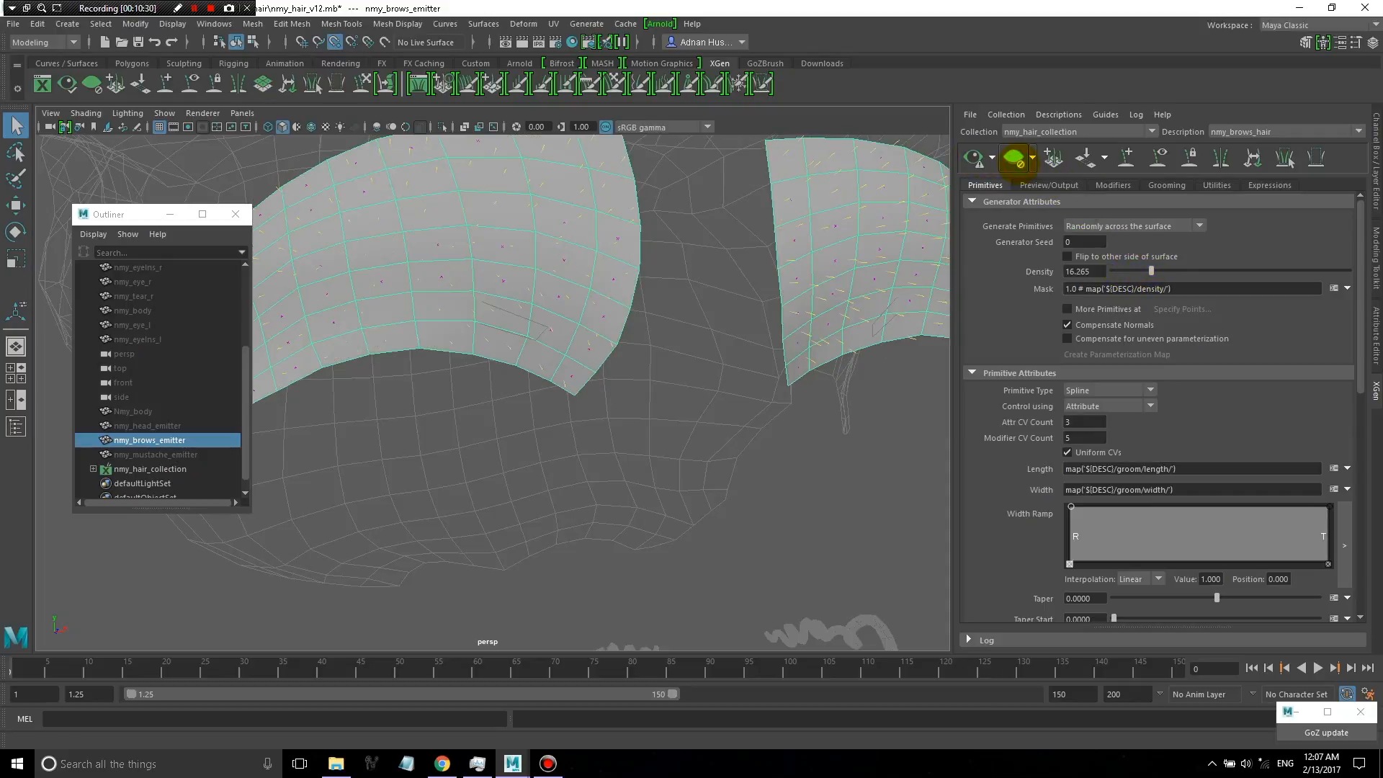
pyautogui.click(974, 158)
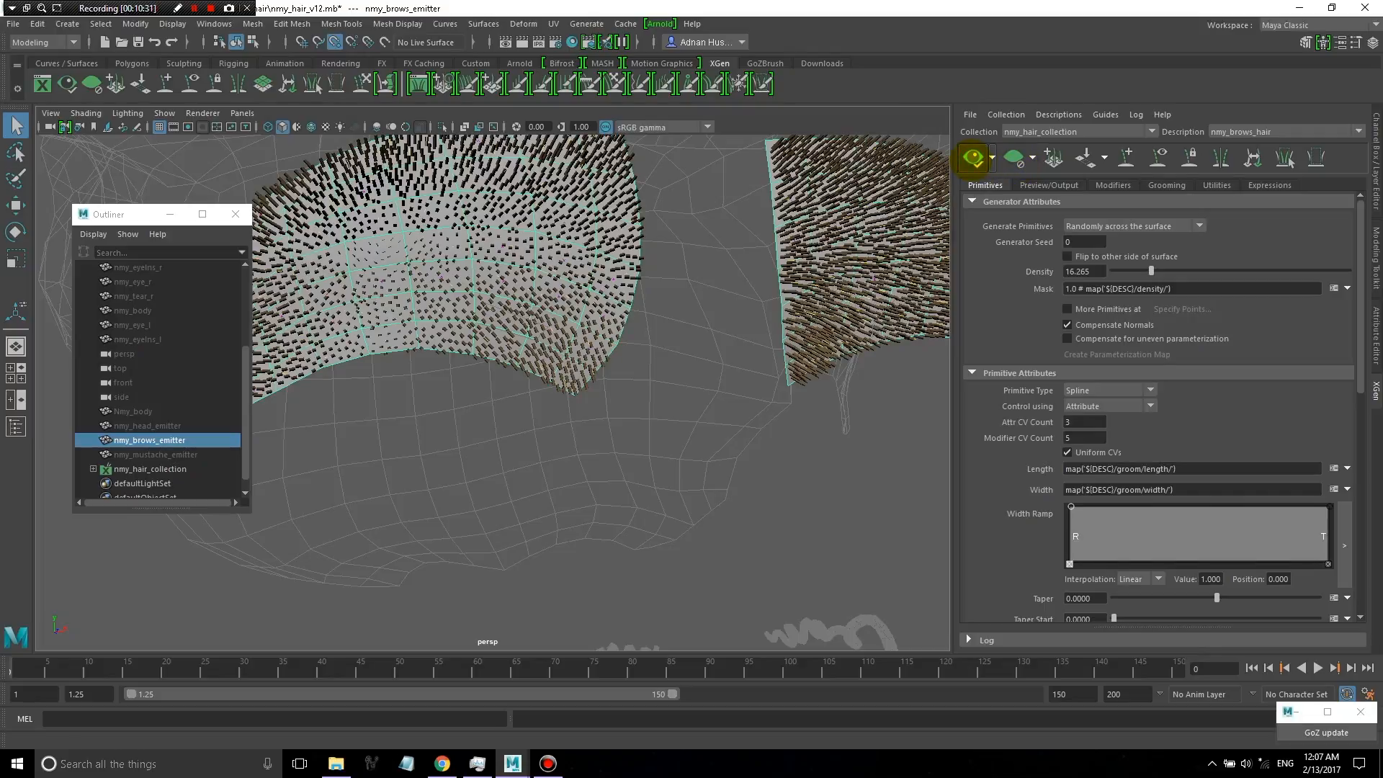
# - Inspect the previewed hairs on both eyebrows, and clear the preview
pyautogui.moveTo(606, 262)
pyautogui.keyDown('alt'); pyautogui.mouseDown()
pyautogui.moveTo(703, 269)
pyautogui.moveTo(583, 266)
pyautogui.mouseUp(); pyautogui.keyUp('alt')
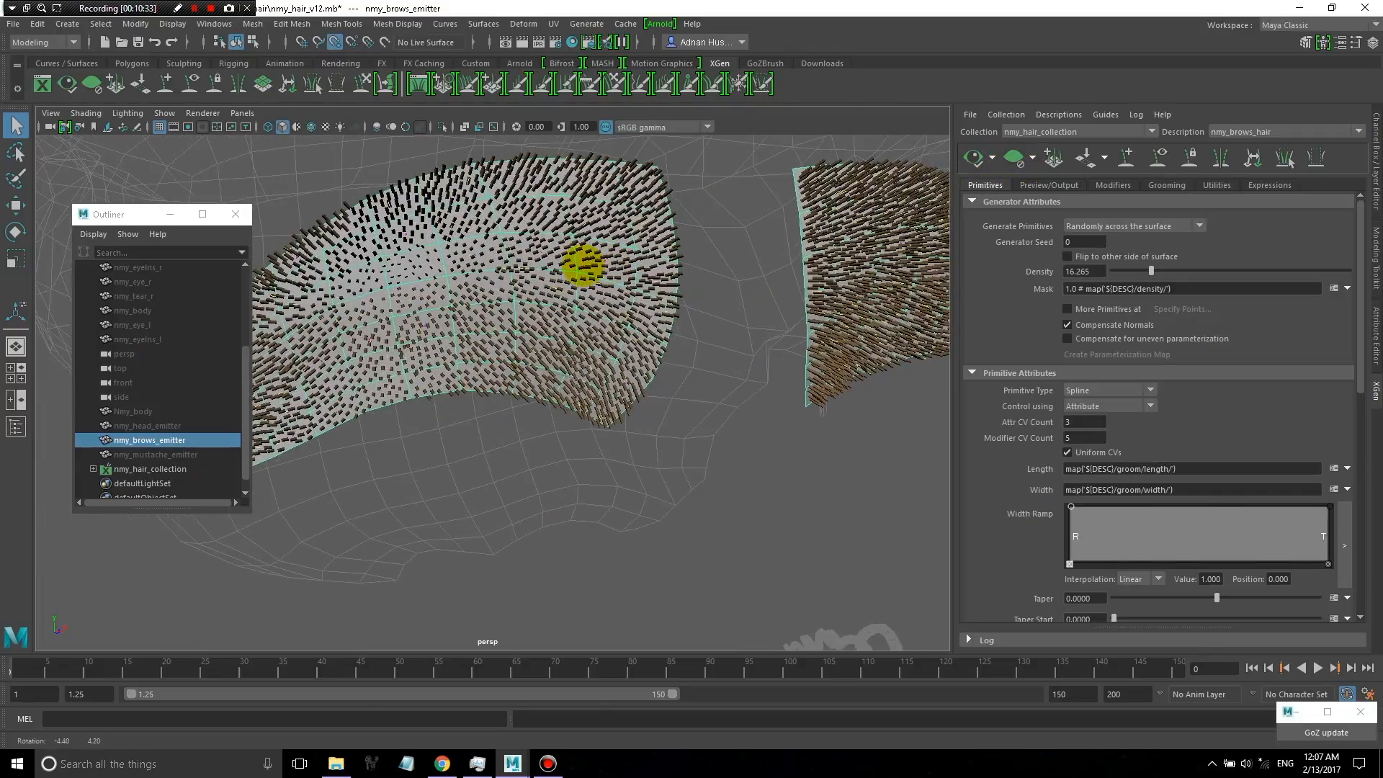
pyautogui.scroll(5, 556, 269)
pyautogui.scroll(-10, 556, 269)
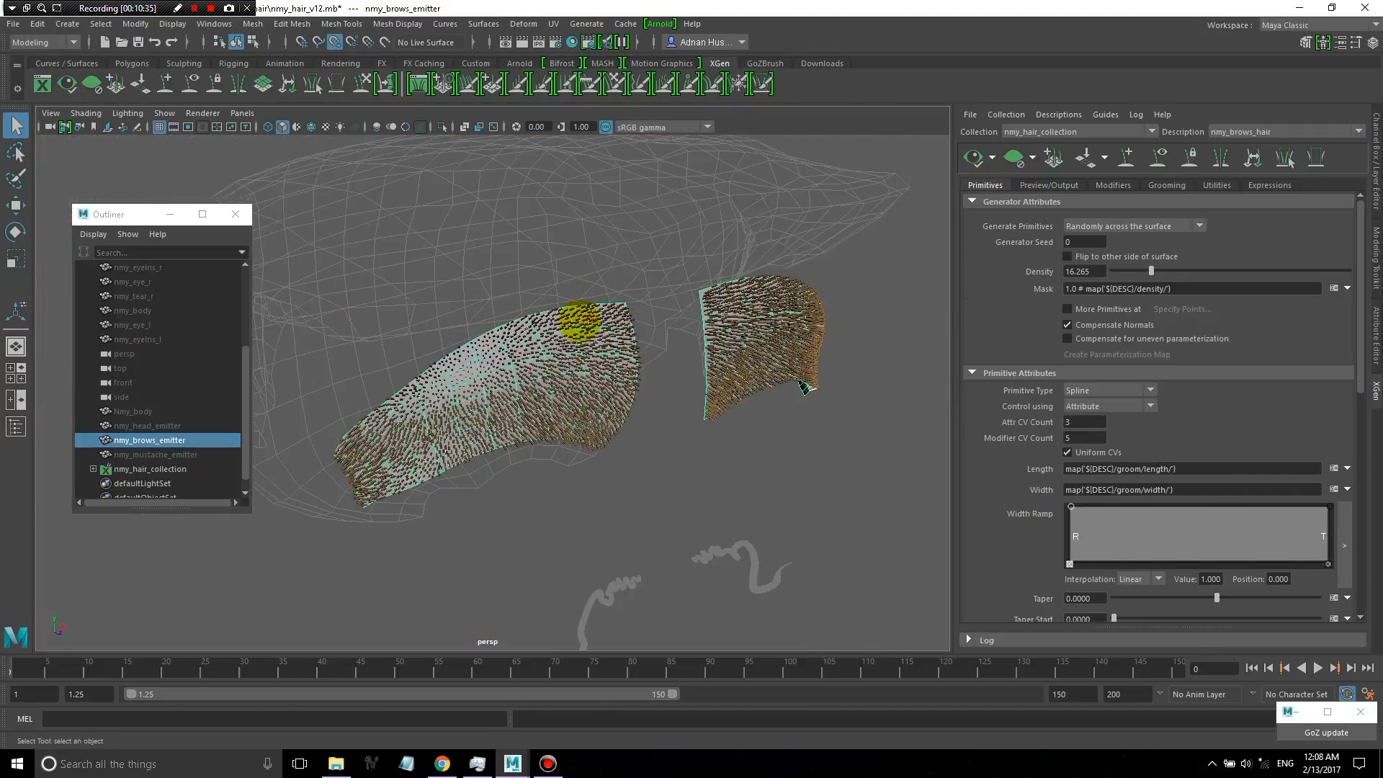
pyautogui.keyDown('alt'); pyautogui.moveTo(574, 321); pyautogui.dragTo(581, 287); pyautogui.keyUp('alt')
pyautogui.click(1013, 157)
# - Examine the grooming guides and the shape of both eyebrow emitter patches from several angles
pyautogui.scroll(5, 565, 278)
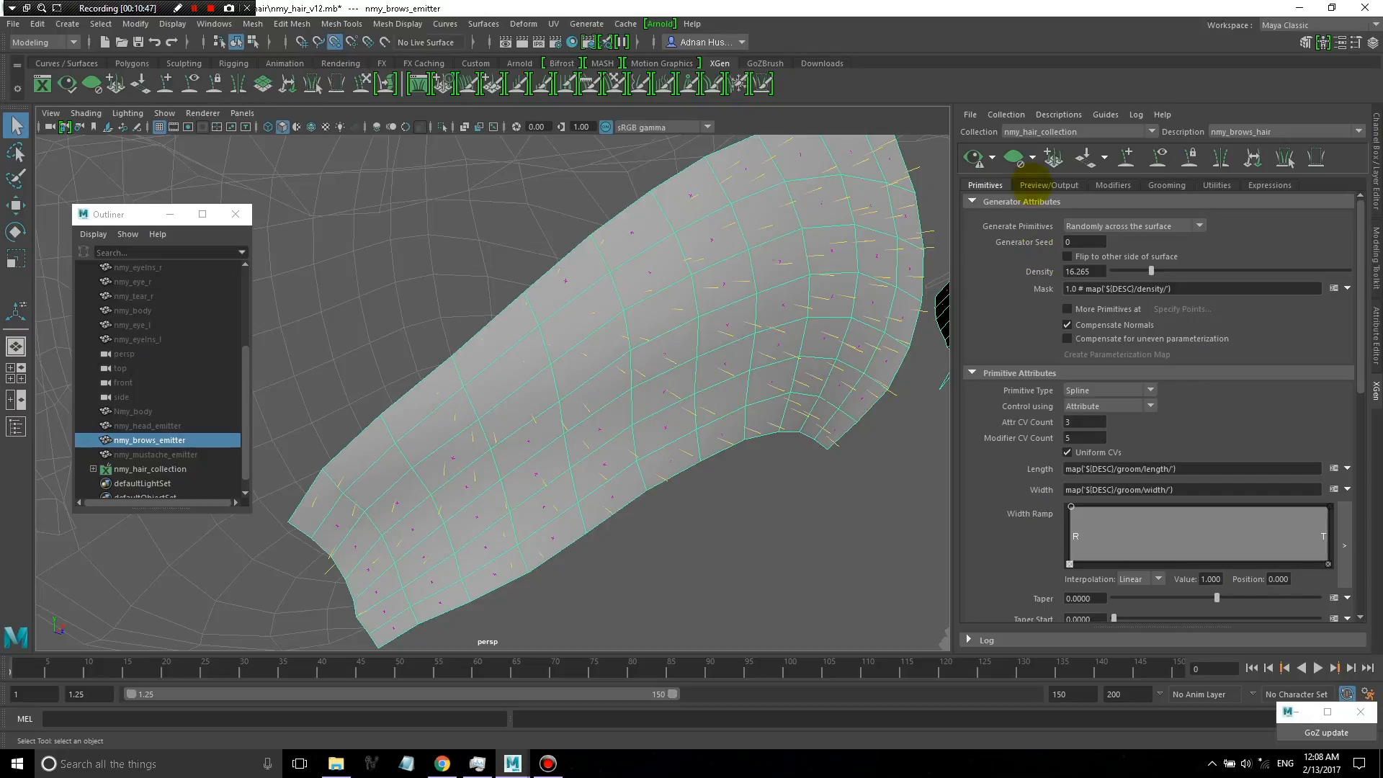
pyautogui.press('f')
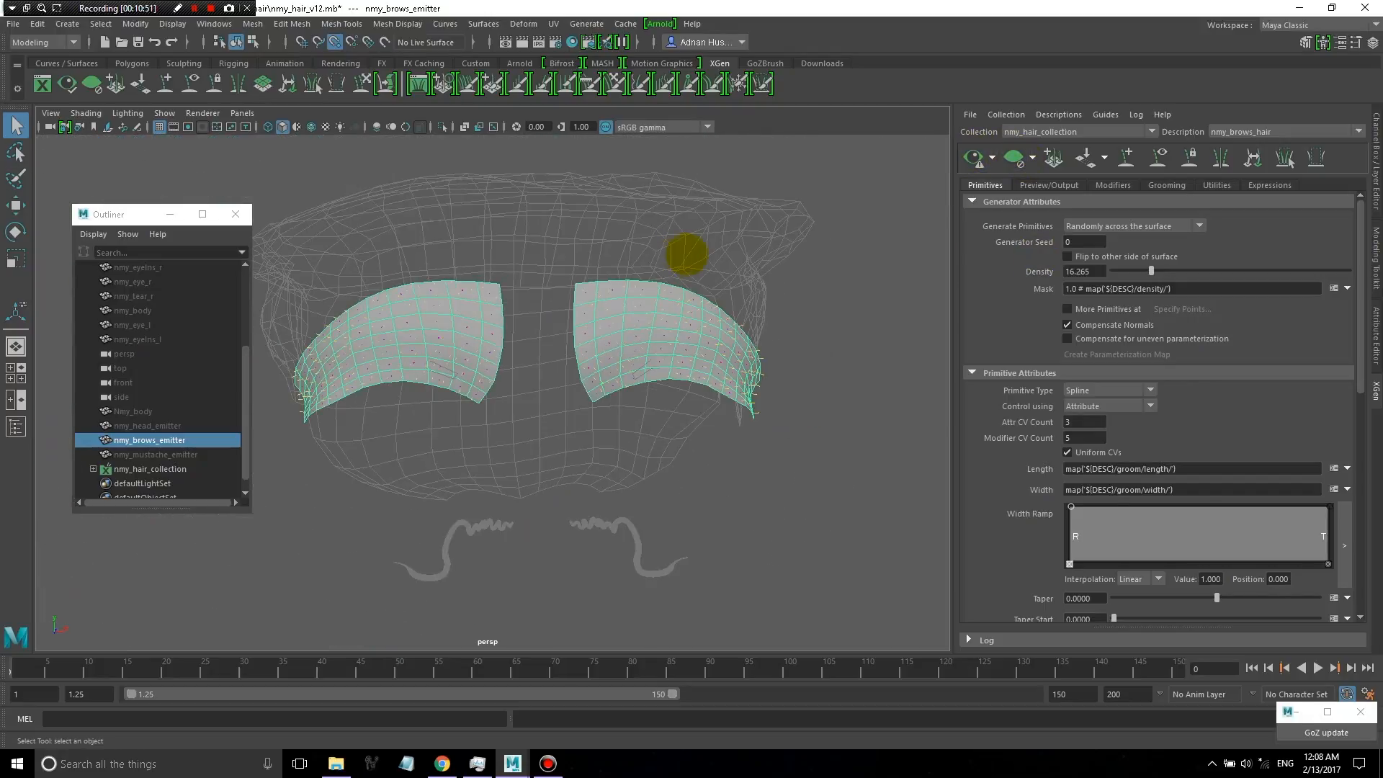
pyautogui.keyDown('alt'); pyautogui.moveTo(426, 315); pyautogui.dragTo(506, 312); pyautogui.keyUp('alt')
pyautogui.scroll(6, 500, 300)
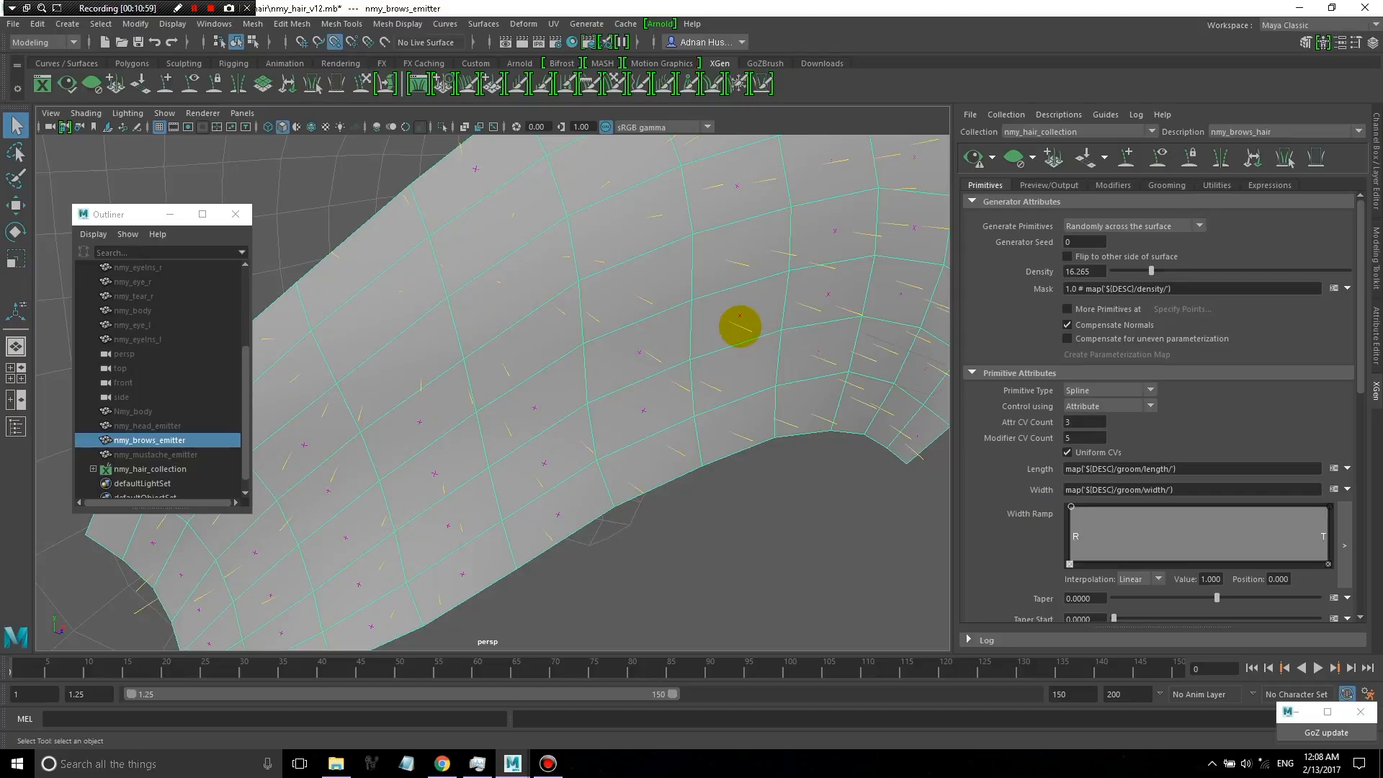
pyautogui.scroll(-3, 727, 339)
pyautogui.keyDown('alt'); pyautogui.moveTo(719, 355); pyautogui.dragTo(781, 351); pyautogui.keyUp('alt')
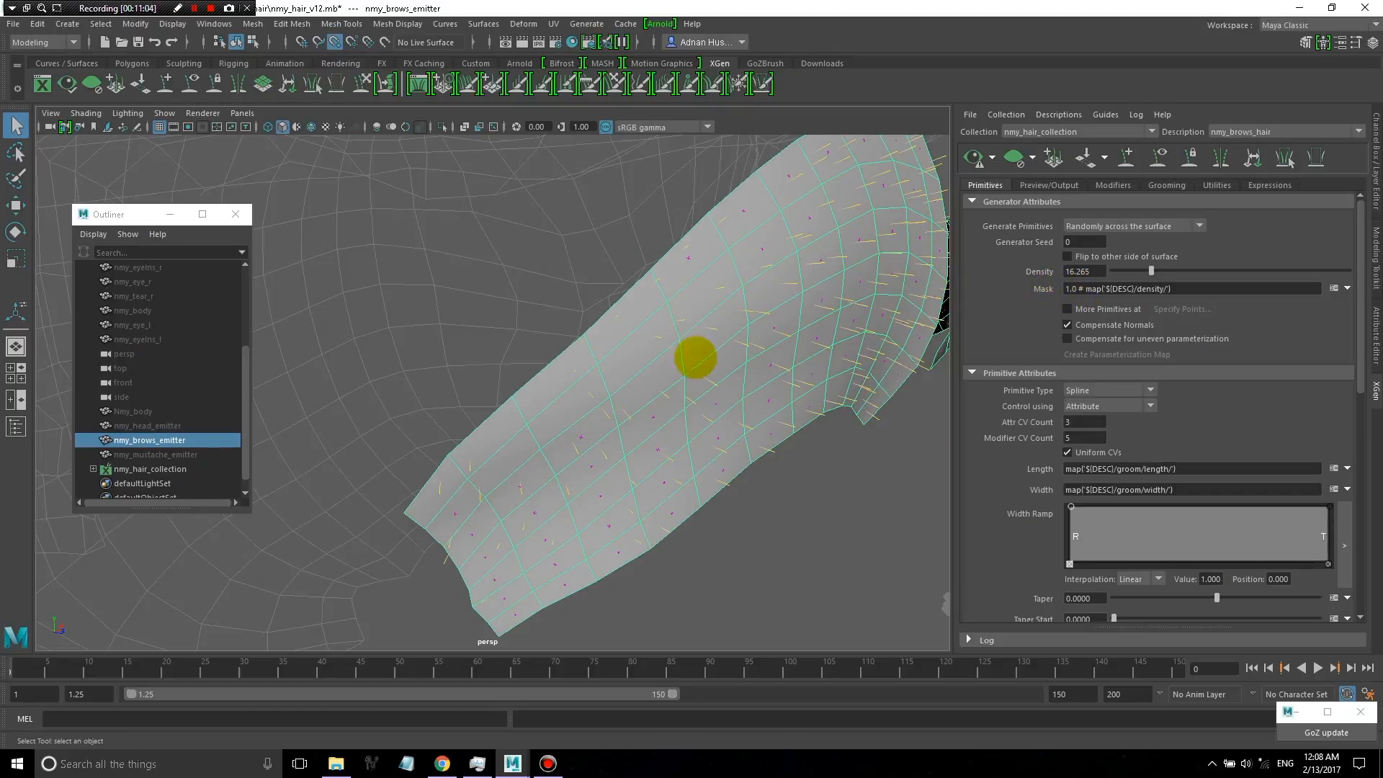
pyautogui.keyDown('alt'); pyautogui.moveTo(827, 402); pyautogui.dragTo(776, 396); pyautogui.keyUp('alt')
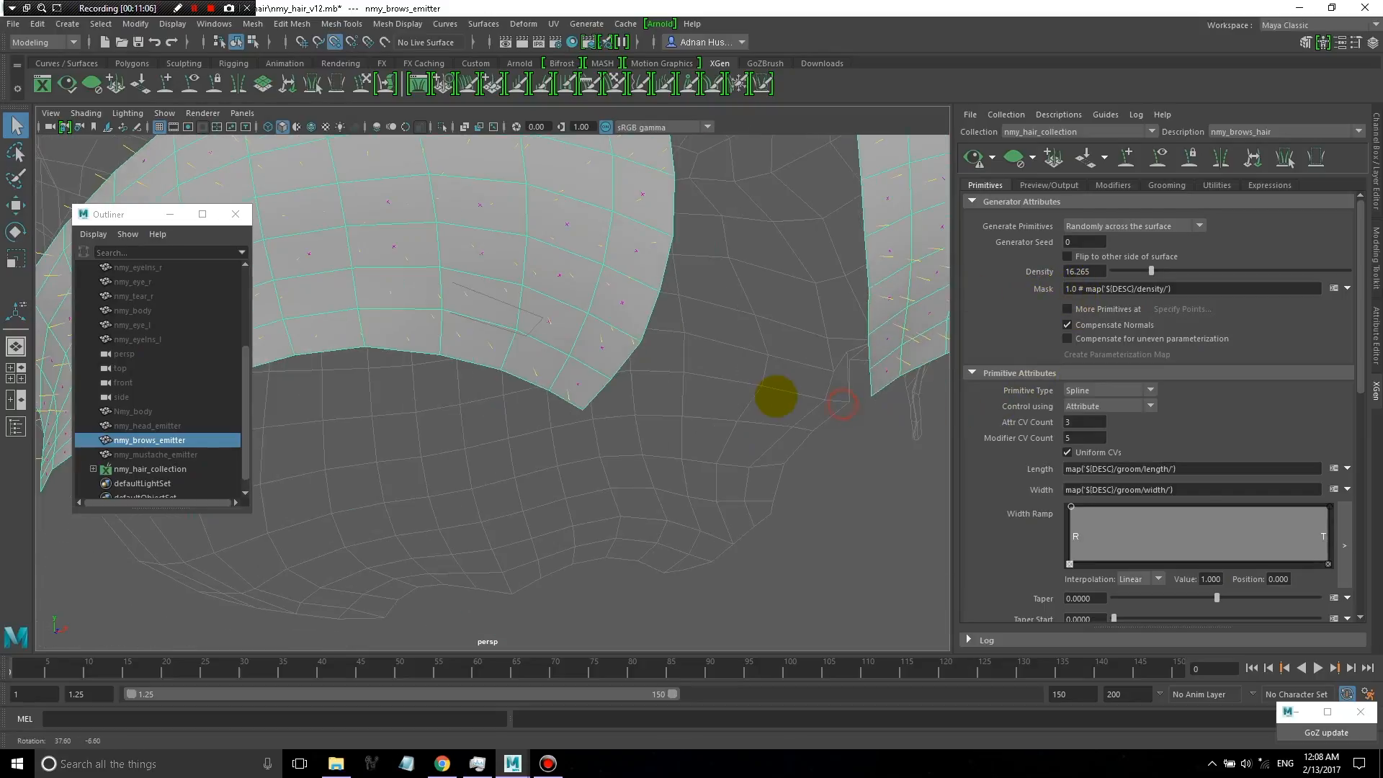
pyautogui.keyDown('alt'); pyautogui.moveTo(674, 326); pyautogui.dragTo(630, 352); pyautogui.keyUp('alt')
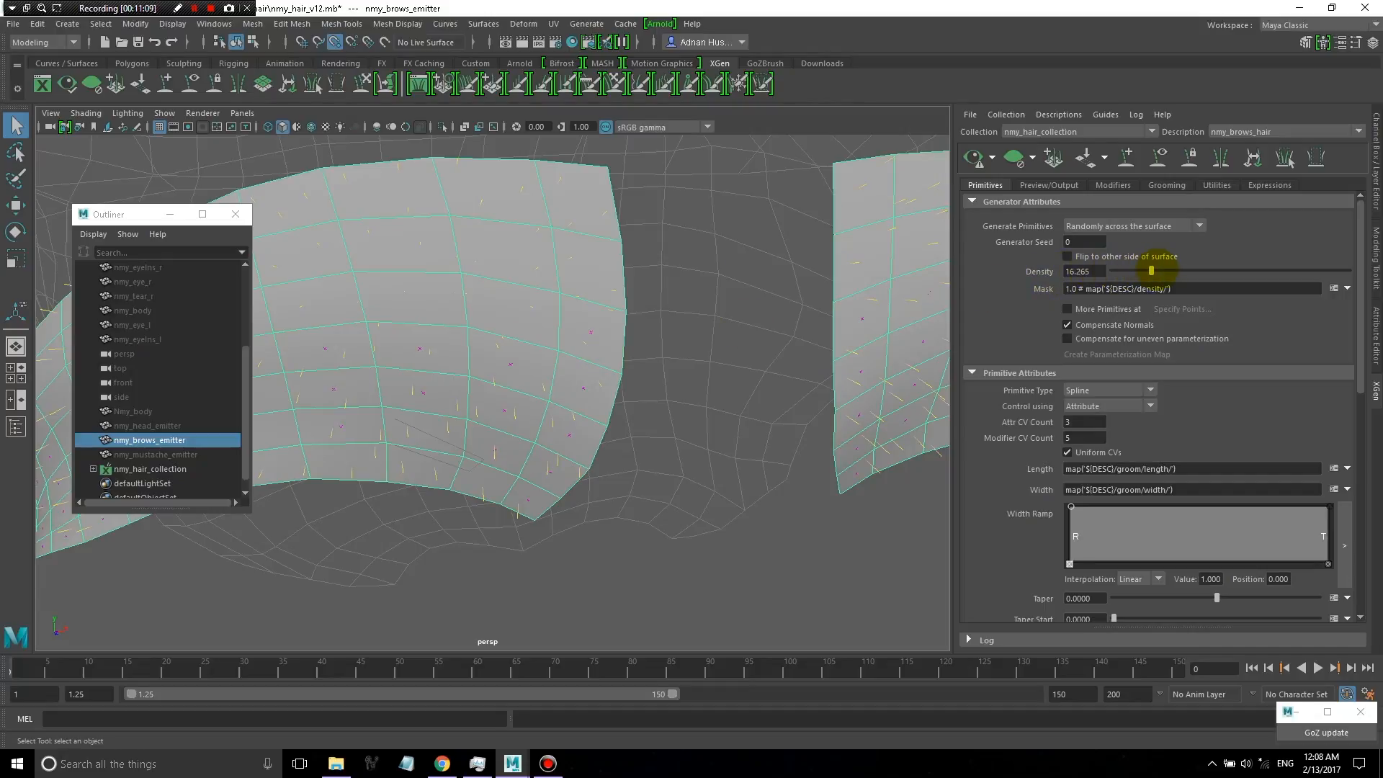
pyautogui.scroll(-5, 654, 371)
pyautogui.keyDown('alt'); pyautogui.moveTo(576, 376); pyautogui.dragTo(521, 382); pyautogui.keyUp('alt')
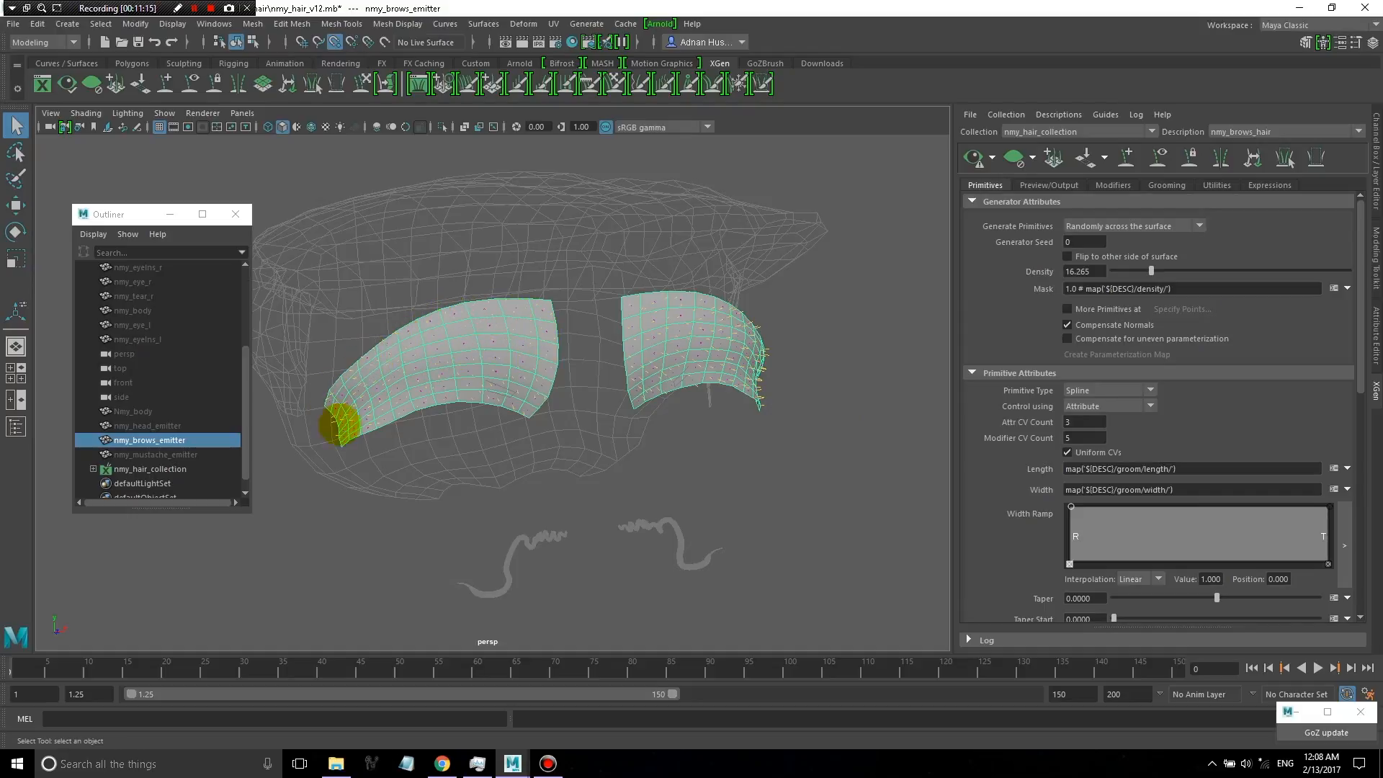
pyautogui.keyDown('alt'); pyautogui.moveTo(691, 396); pyautogui.dragTo(765, 391); pyautogui.keyUp('alt')
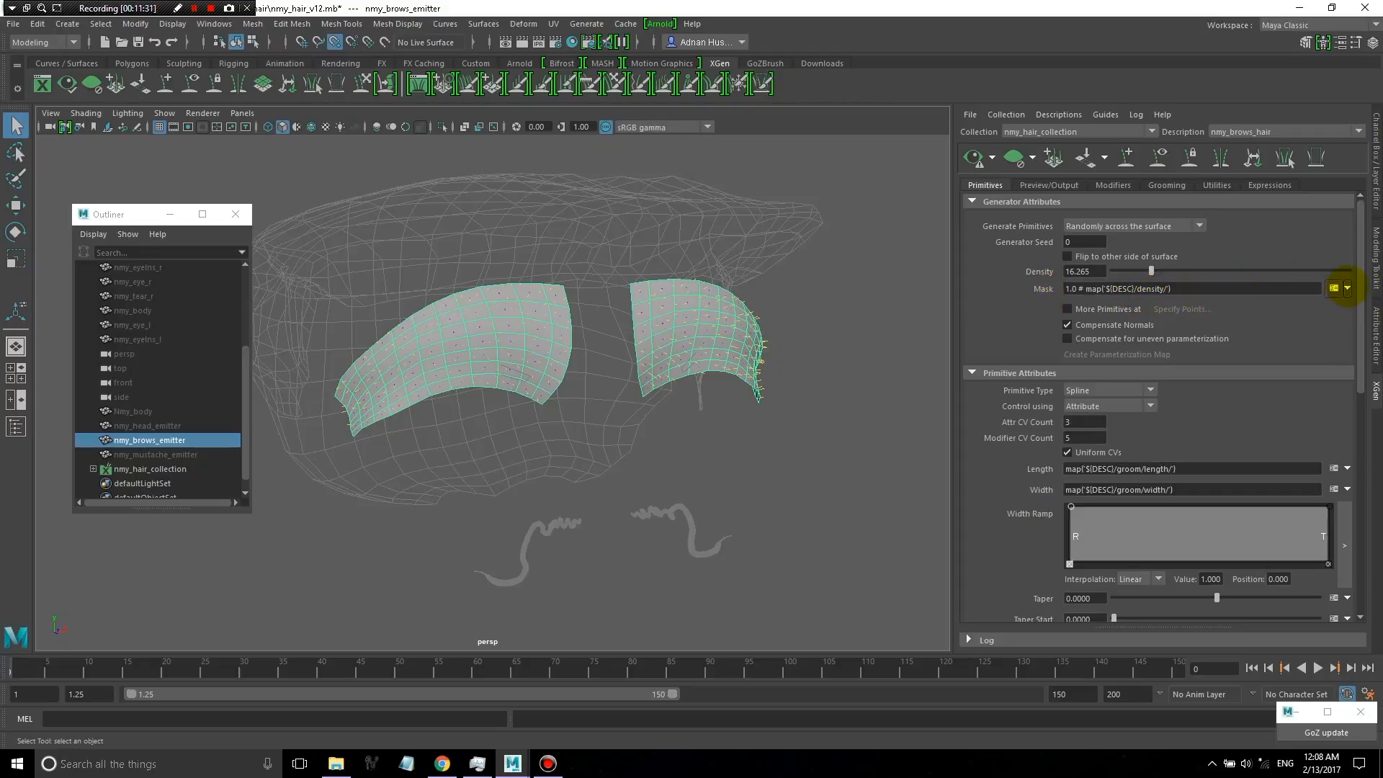
# - Create a mask map named densityMask with a resolution of 15 and a black start color
pyautogui.click(1347, 287)
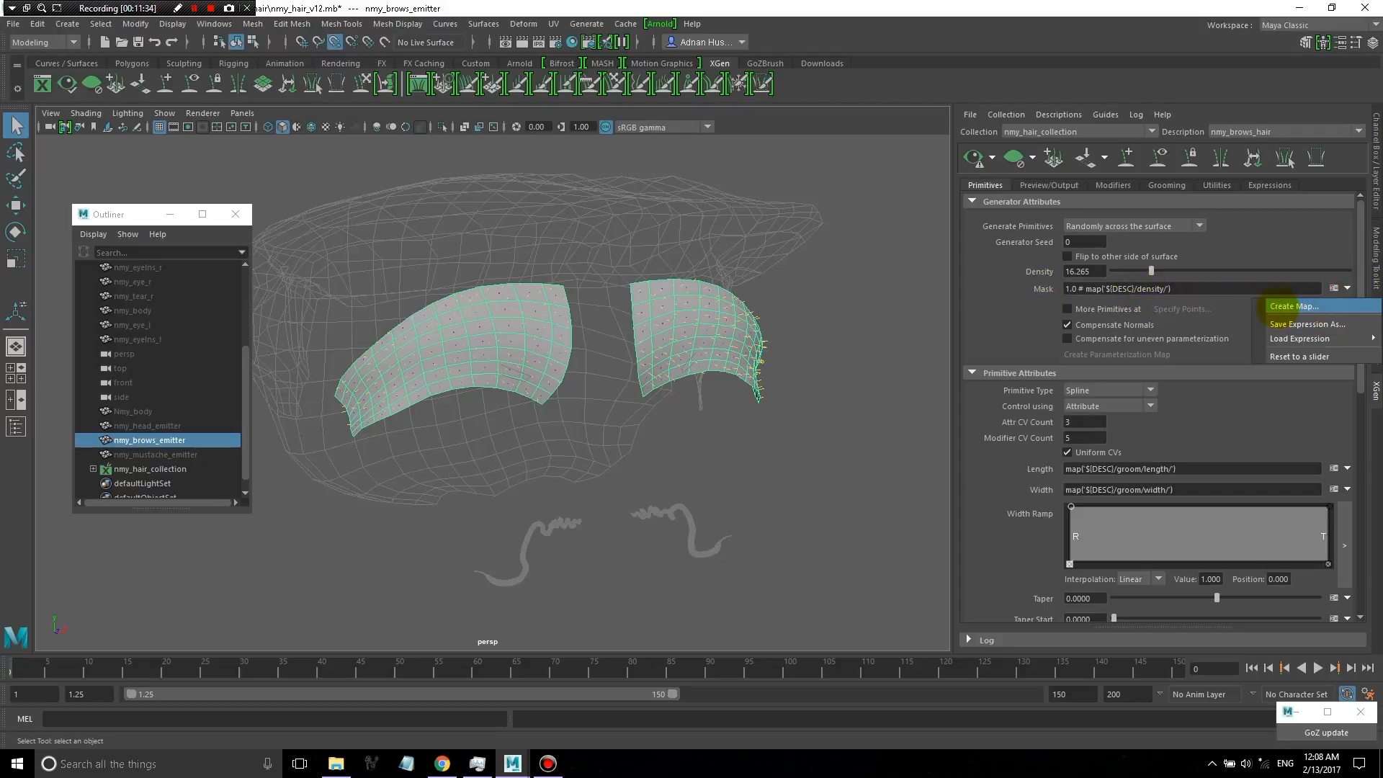
pyautogui.click(1290, 306)
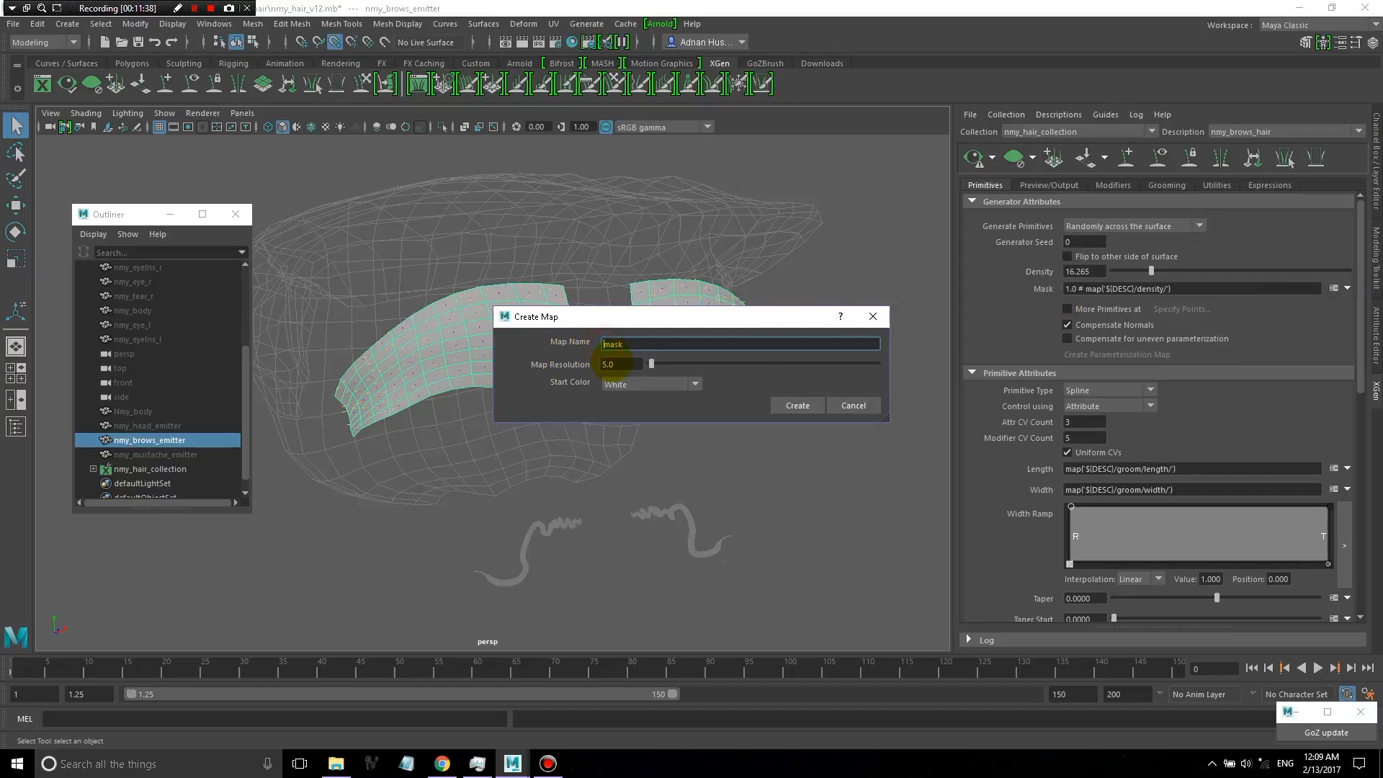
pyautogui.write('densityM')
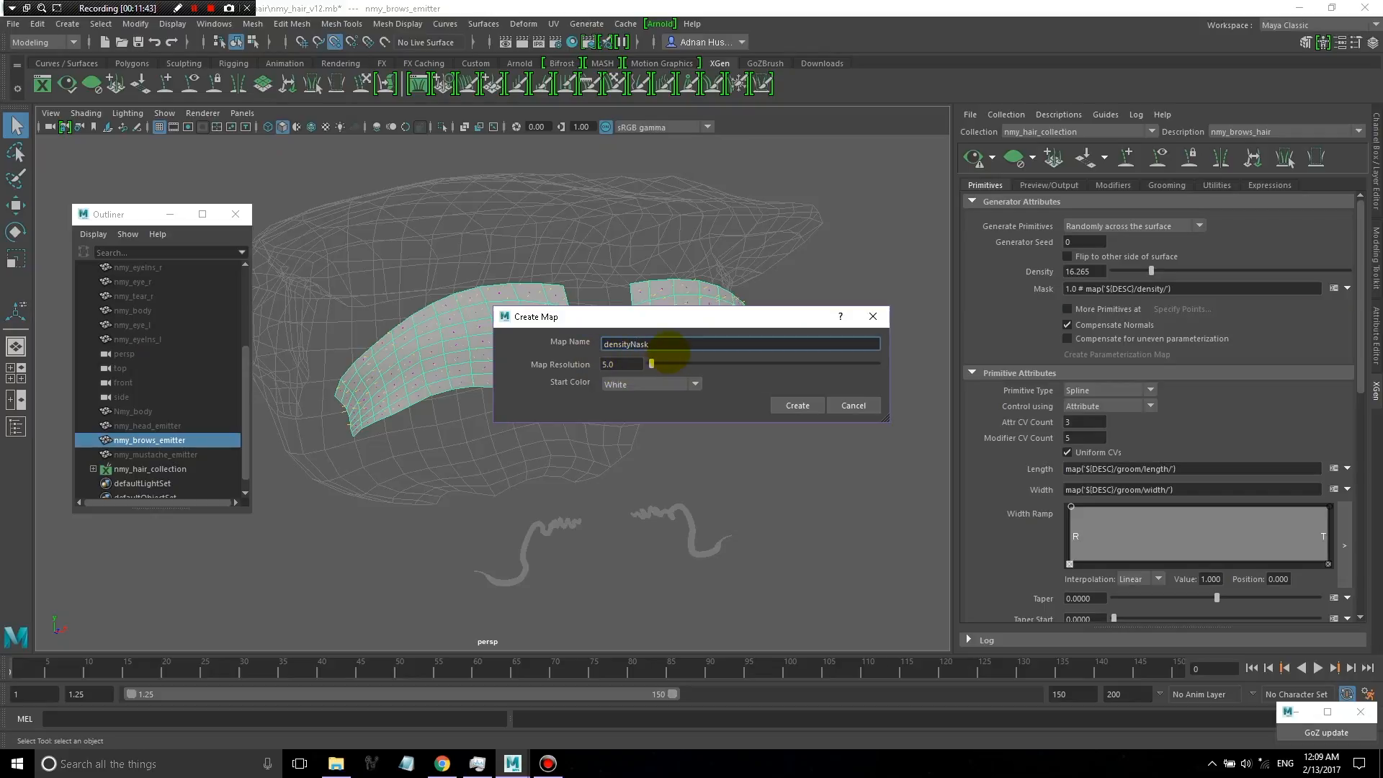
pyautogui.click(634, 365)
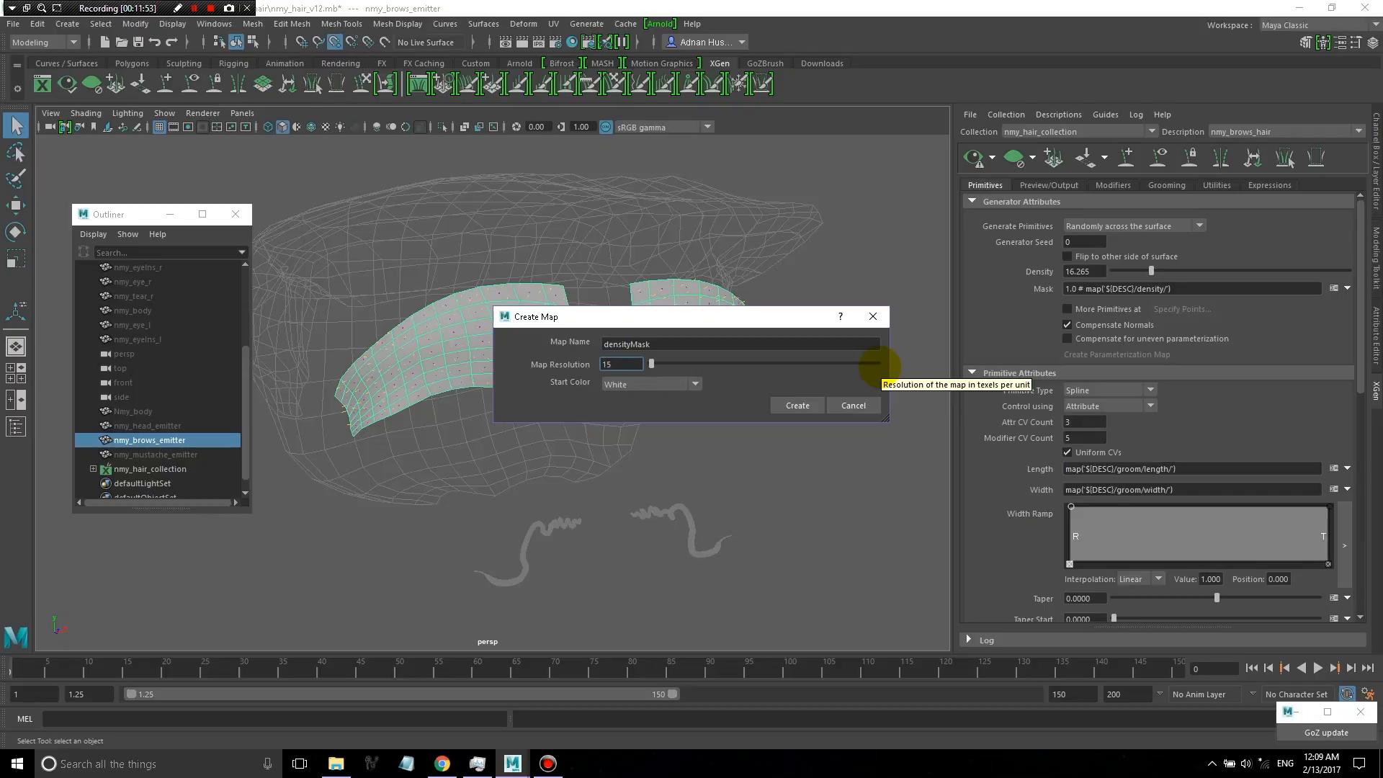
pyautogui.click(658, 382)
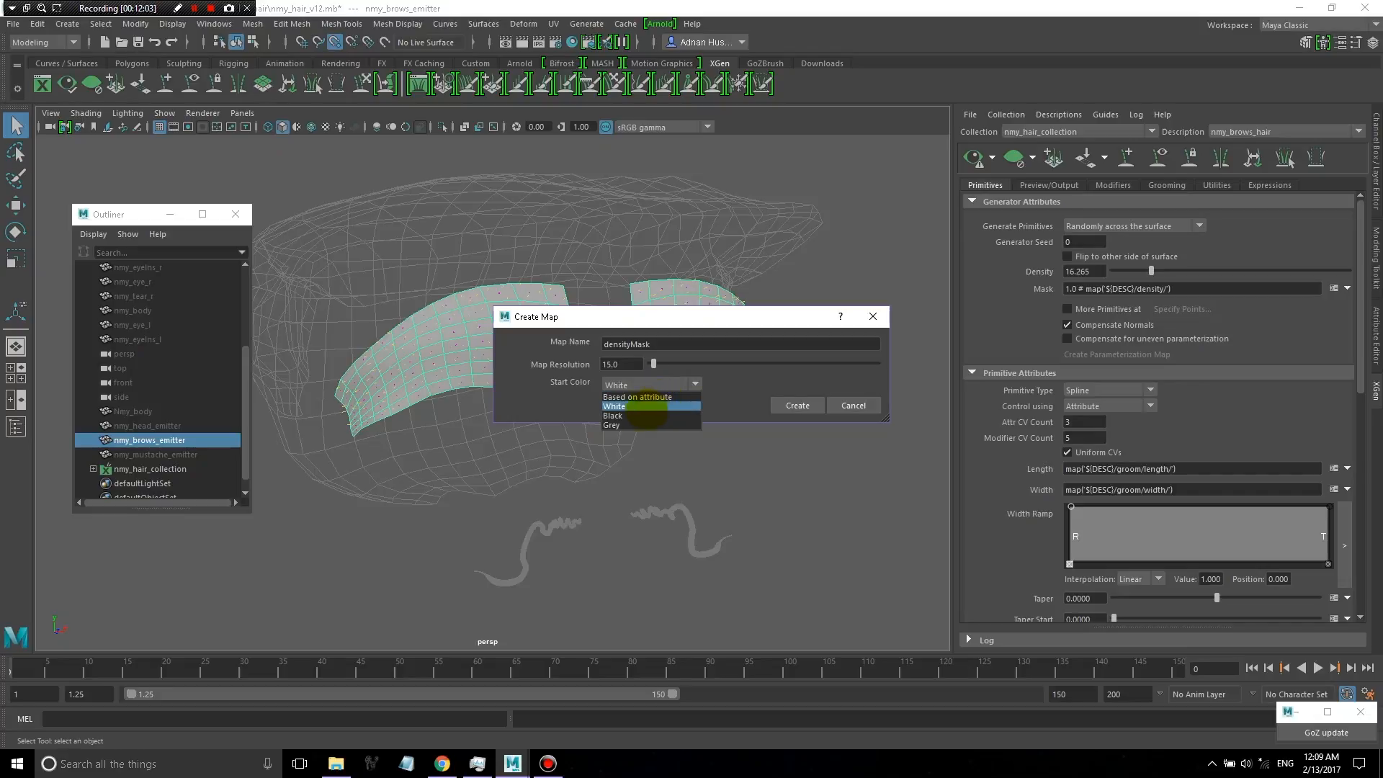
pyautogui.click(618, 416)
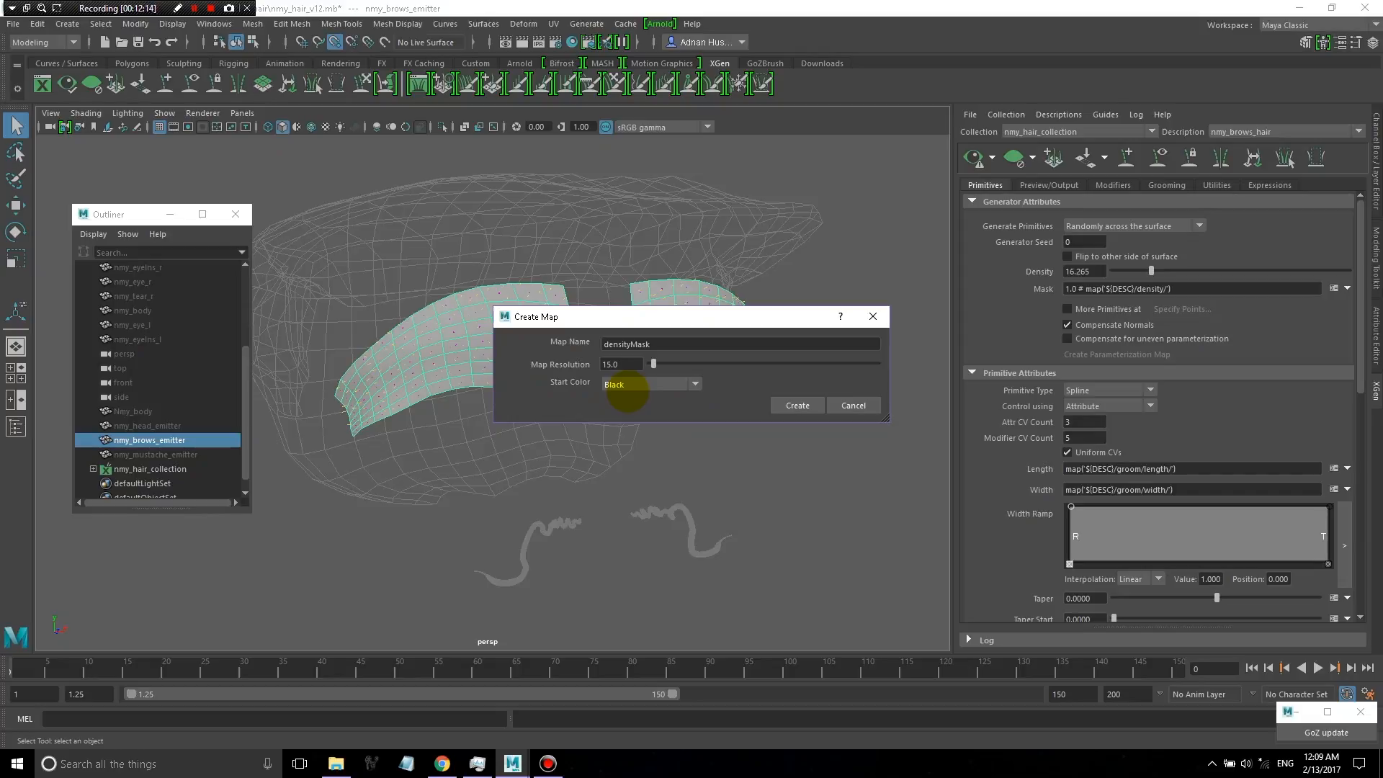
pyautogui.click(786, 400)
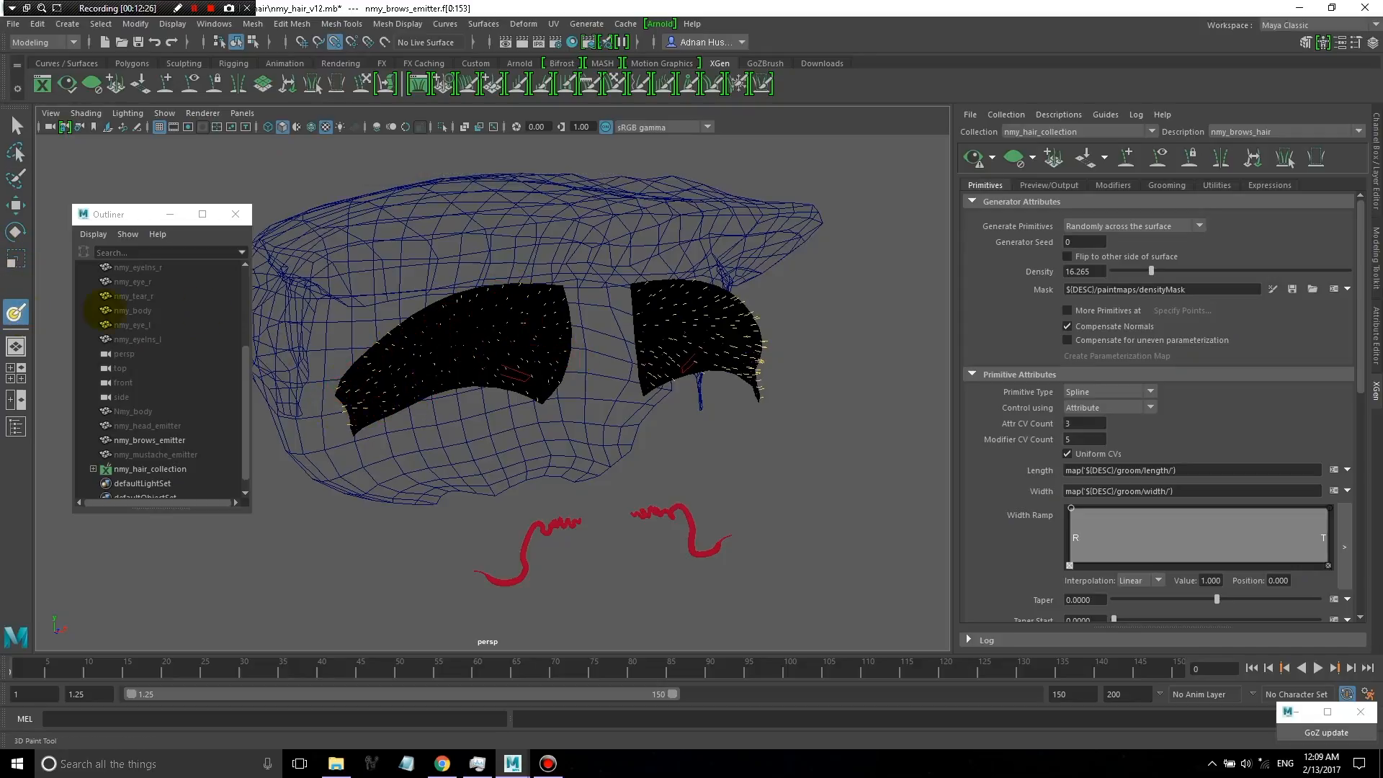
# - Open the 3D Paint Tool settings, choose the solid brush profile, and set the paint color to white
pyautogui.doubleClick(16, 312)
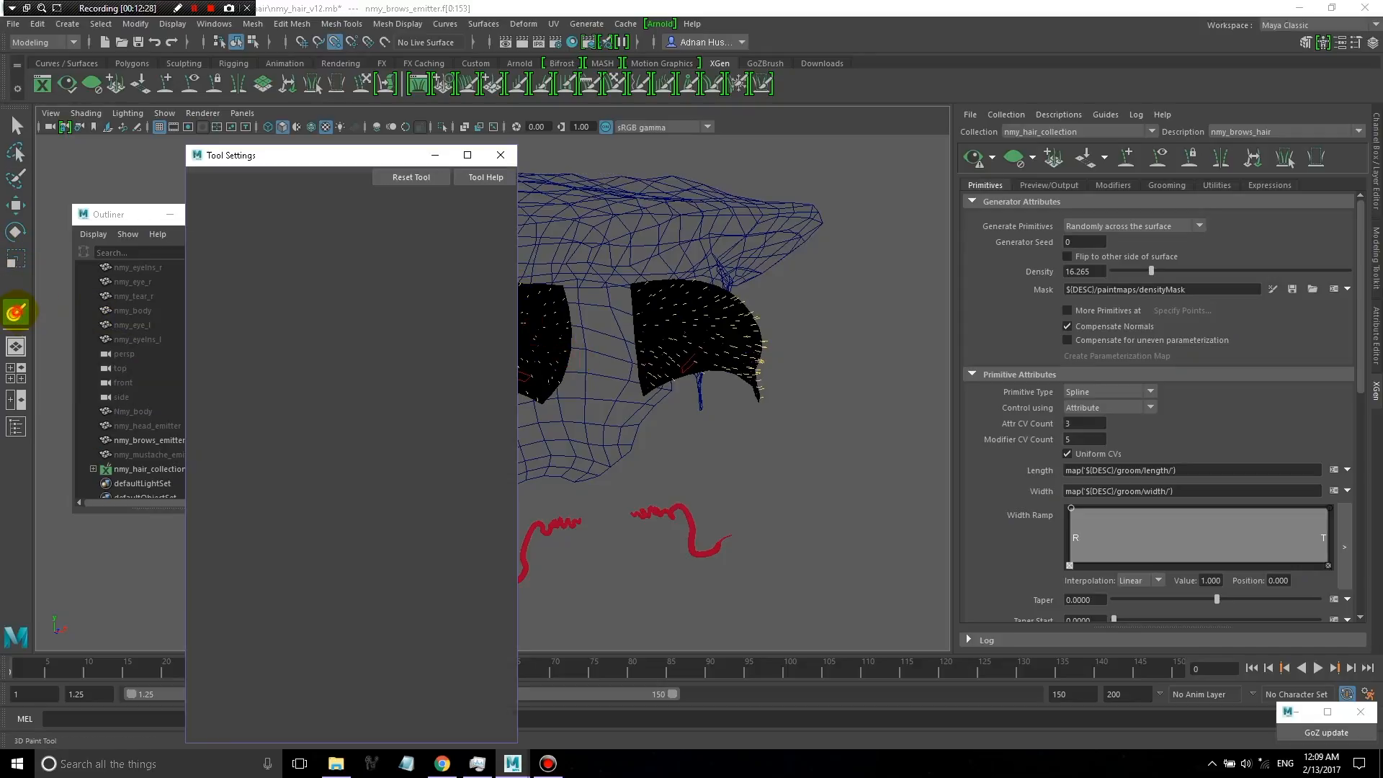
pyautogui.moveTo(339, 154); pyautogui.dragTo(172, 87)
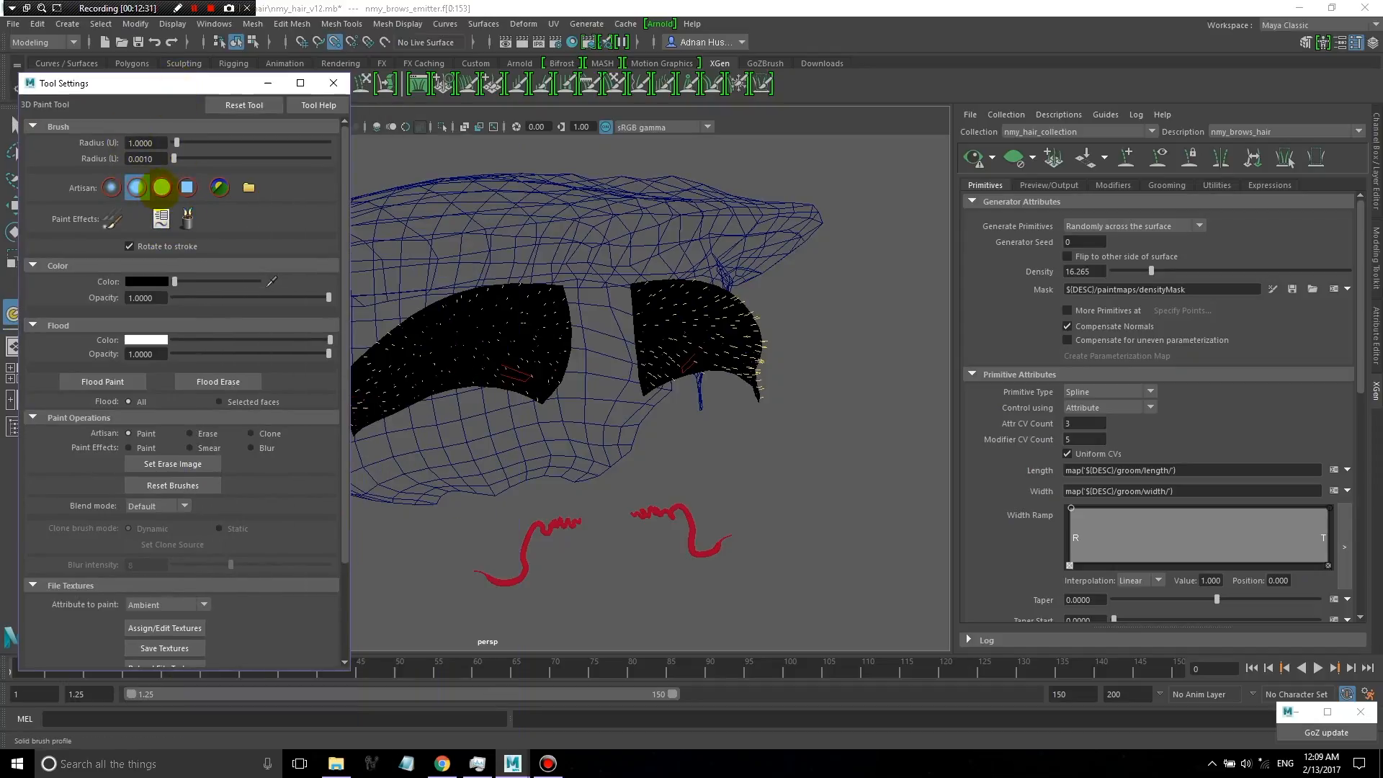
pyautogui.click(161, 187)
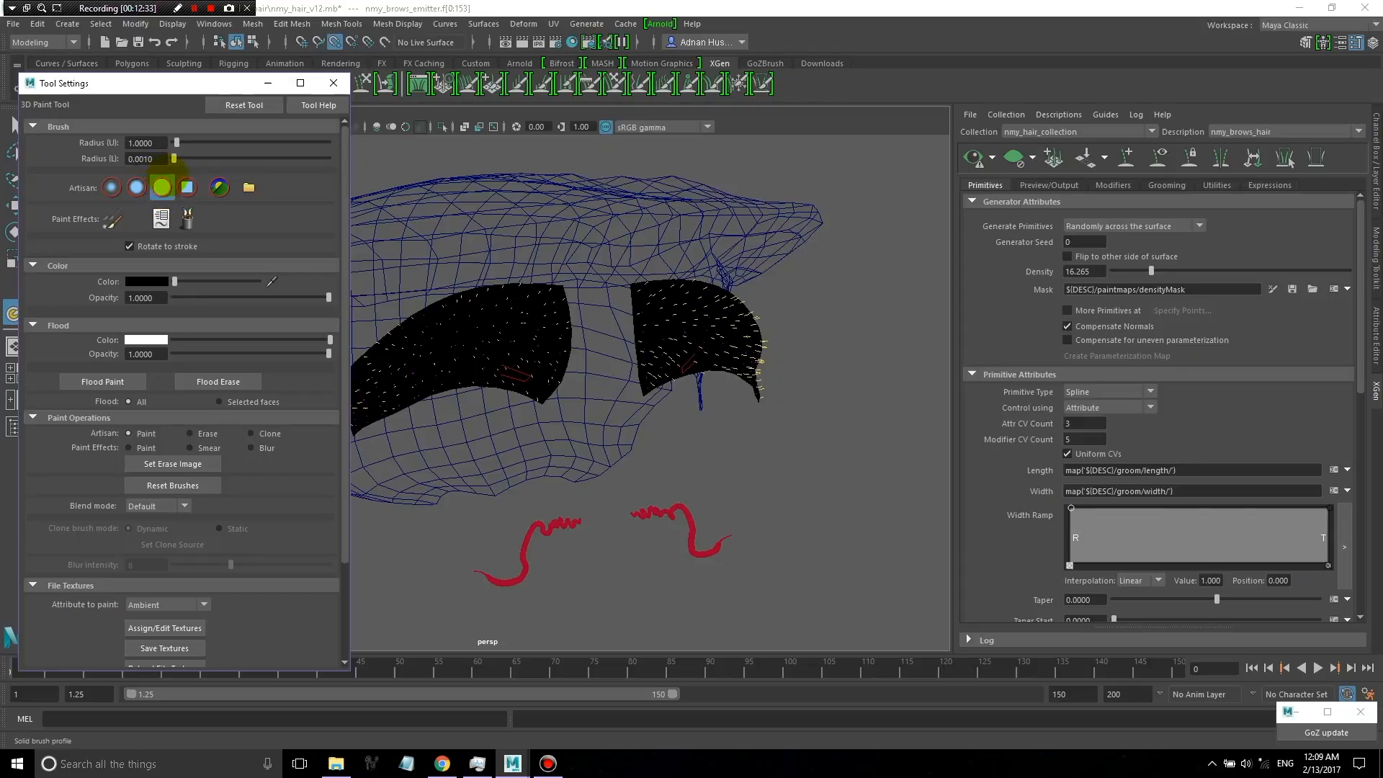
pyautogui.moveTo(174, 281); pyautogui.dragTo(258, 280)
pyautogui.click(135, 281)
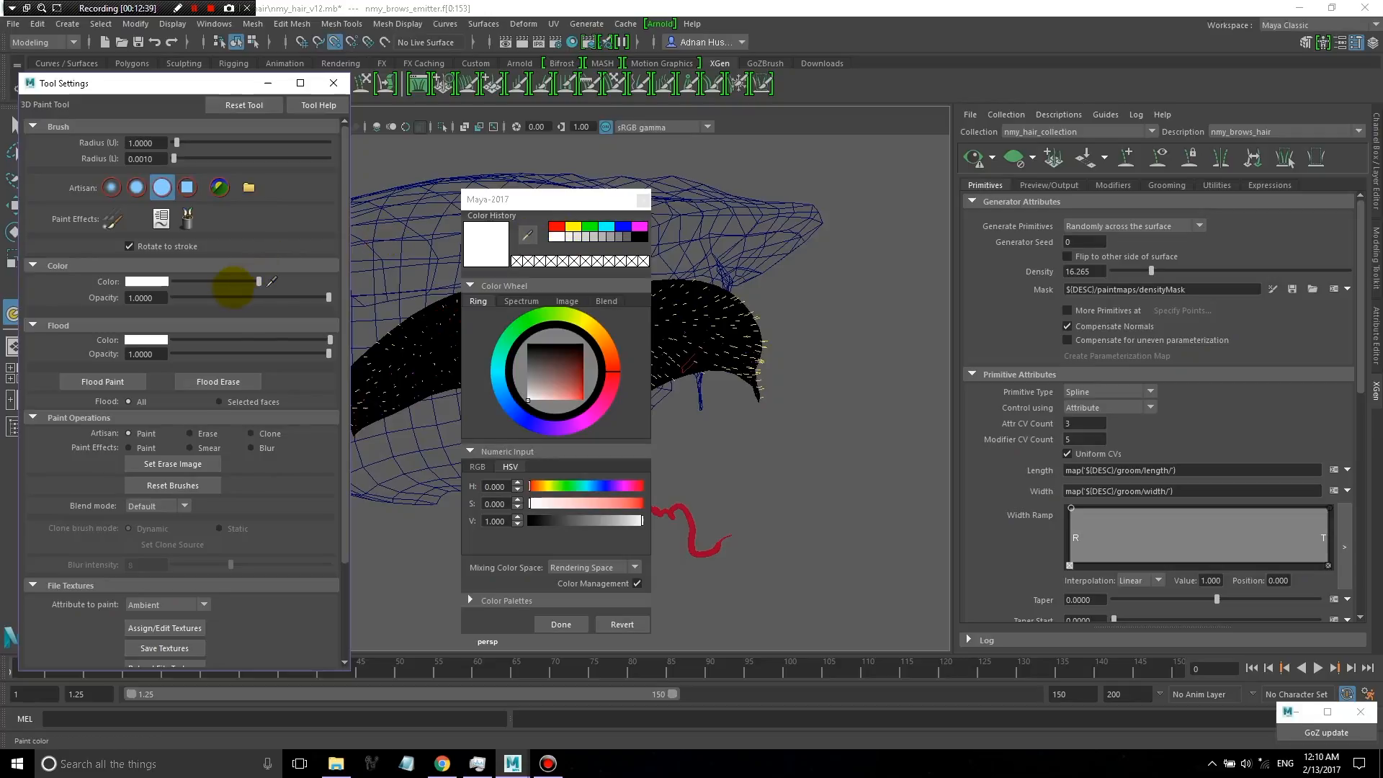
pyautogui.click(642, 199)
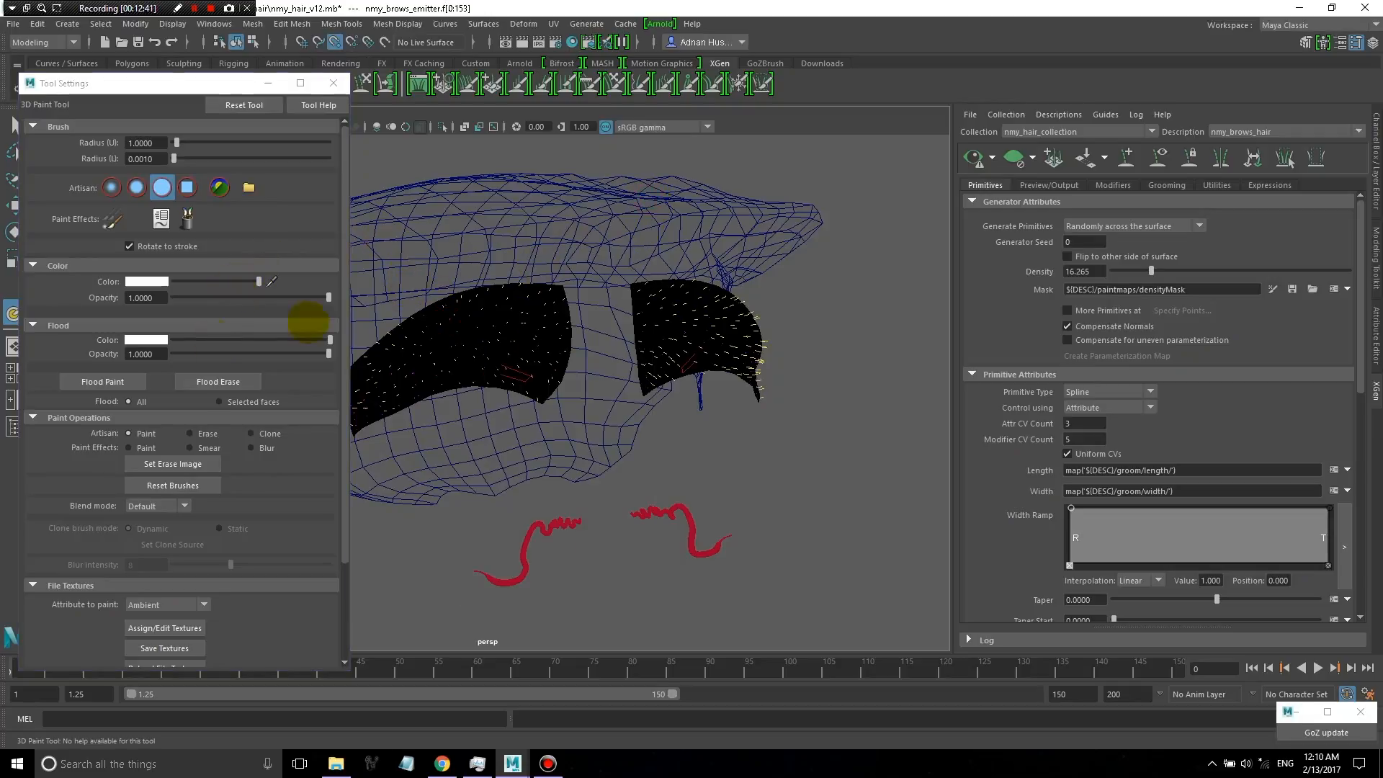
# - Reduce the paint brush radius to 0.4308 and frame the character's right eyebrow patch for painting
pyautogui.keyDown('alt'); pyautogui.moveTo(494, 317); pyautogui.dragTo(476, 333); pyautogui.keyUp('alt')
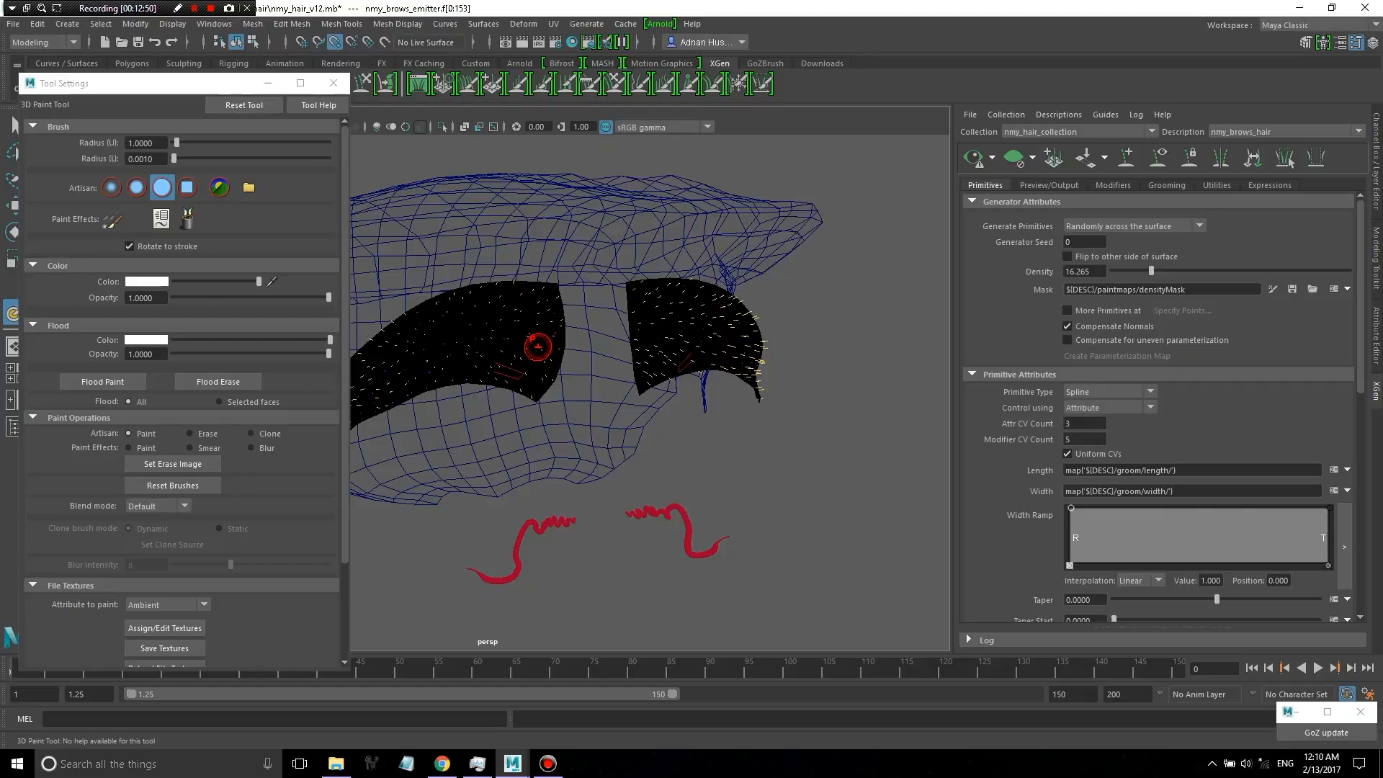
pyautogui.press('b')
pyautogui.moveTo(538, 346); pyautogui.dragTo(525, 347)
pyautogui.scroll(5, 534, 360)
pyautogui.keyDown('alt'); pyautogui.moveTo(531, 361); pyautogui.dragTo(667, 368, button='middle'); pyautogui.keyUp('alt')
pyautogui.moveTo(667, 367)
pyautogui.keyDown('alt'); pyautogui.mouseDown()
pyautogui.moveTo(534, 398)
pyautogui.moveTo(584, 397)
pyautogui.mouseUp(); pyautogui.keyUp('alt')
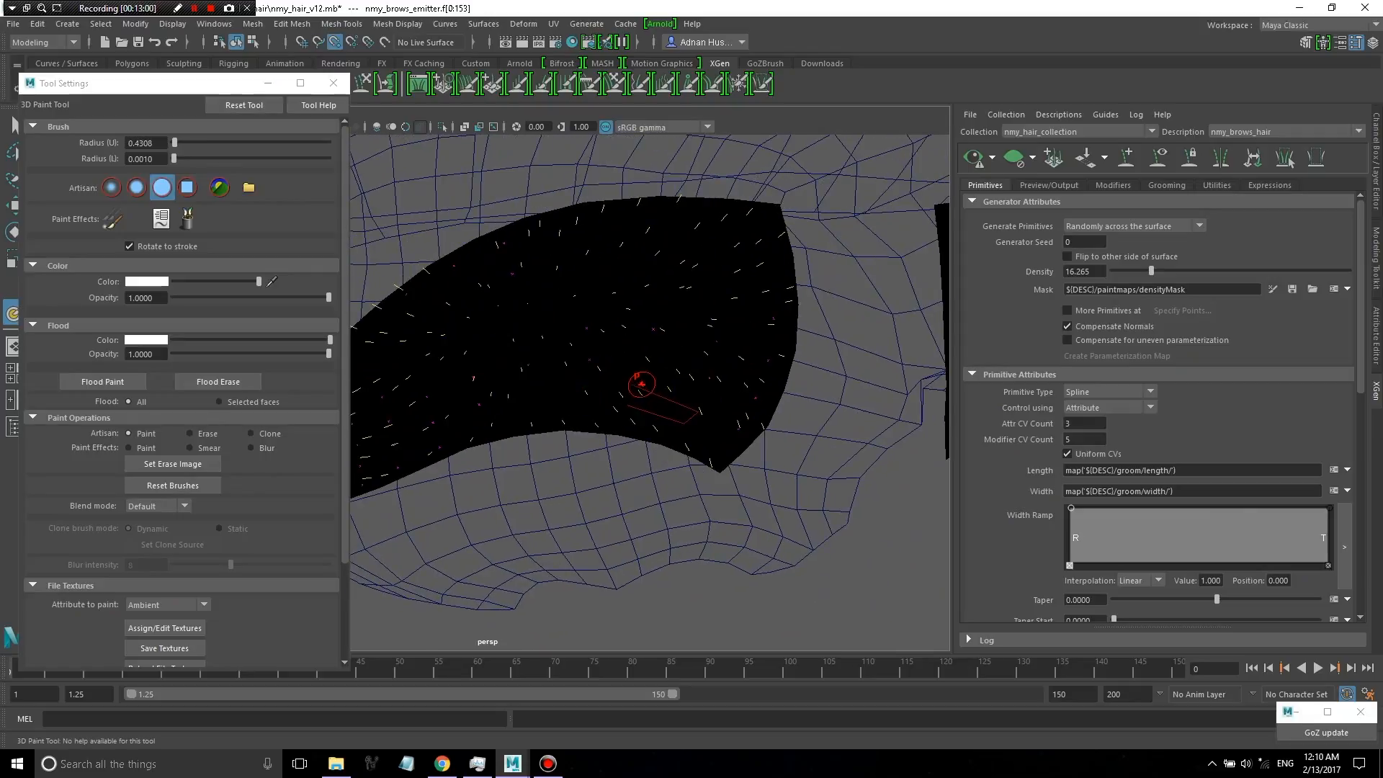
# - In wireframe display, paint a curved white strip along the lower part of the character's right eyebrow patch
pyautogui.press('4')
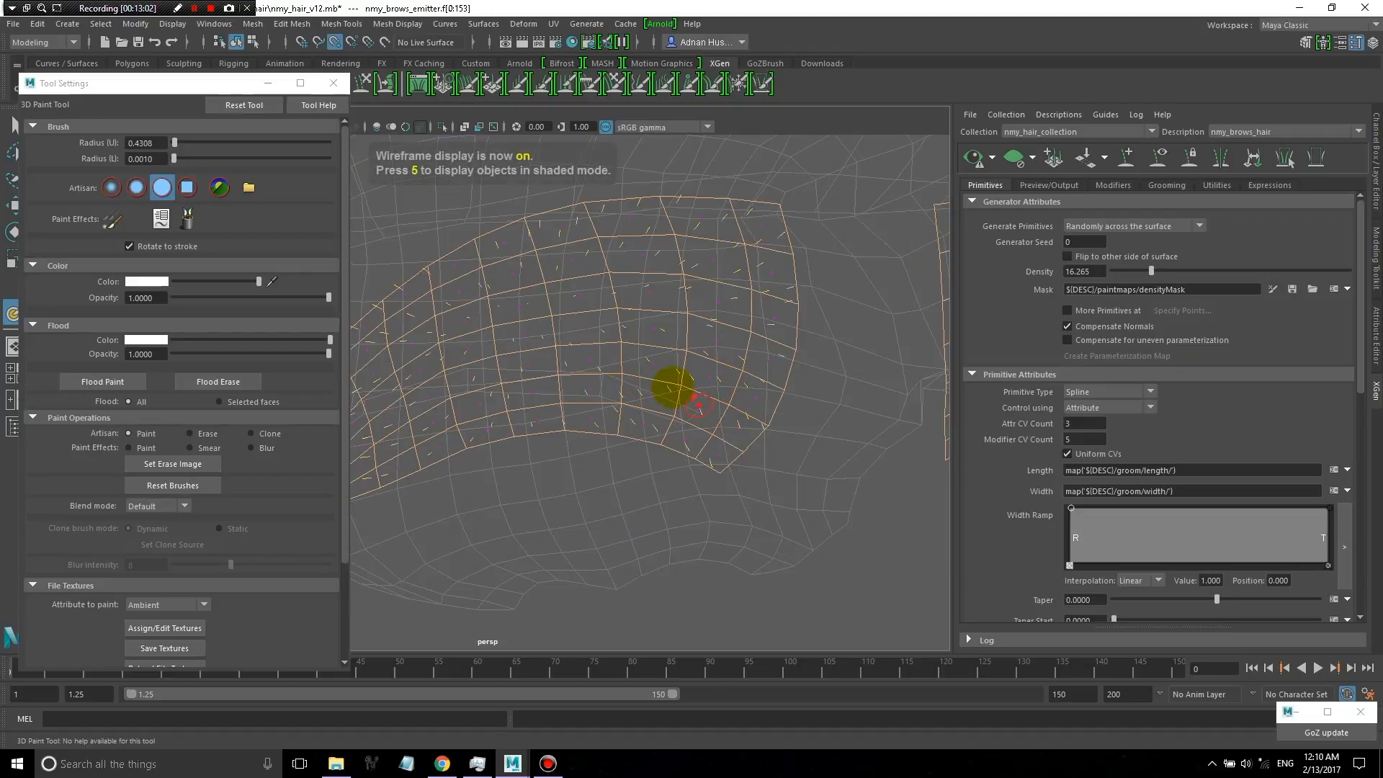
pyautogui.press('f')
pyautogui.press('[')
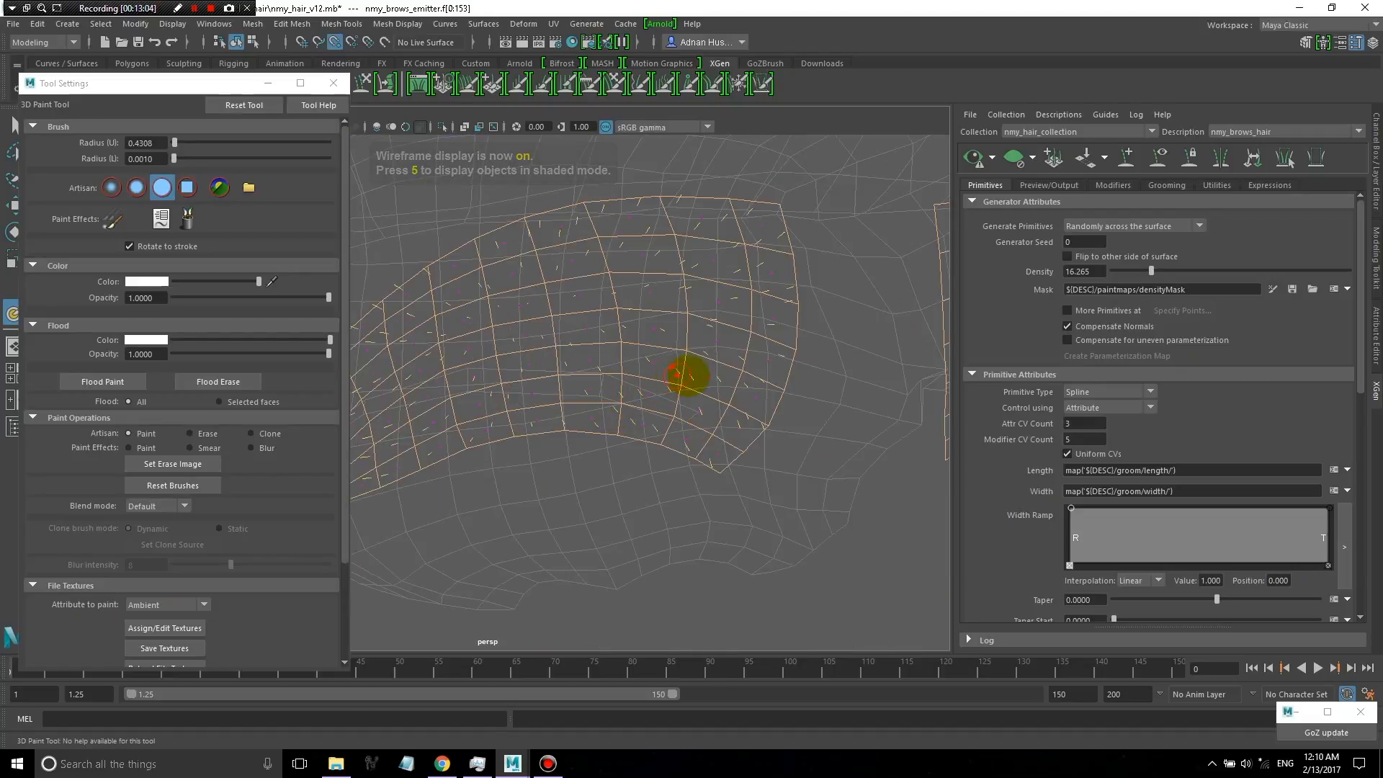
pyautogui.moveTo(678, 384)
pyautogui.keyDown('alt'); pyautogui.mouseDown()
pyautogui.moveTo(726, 376)
pyautogui.moveTo(682, 377)
pyautogui.mouseUp(); pyautogui.keyUp('alt')
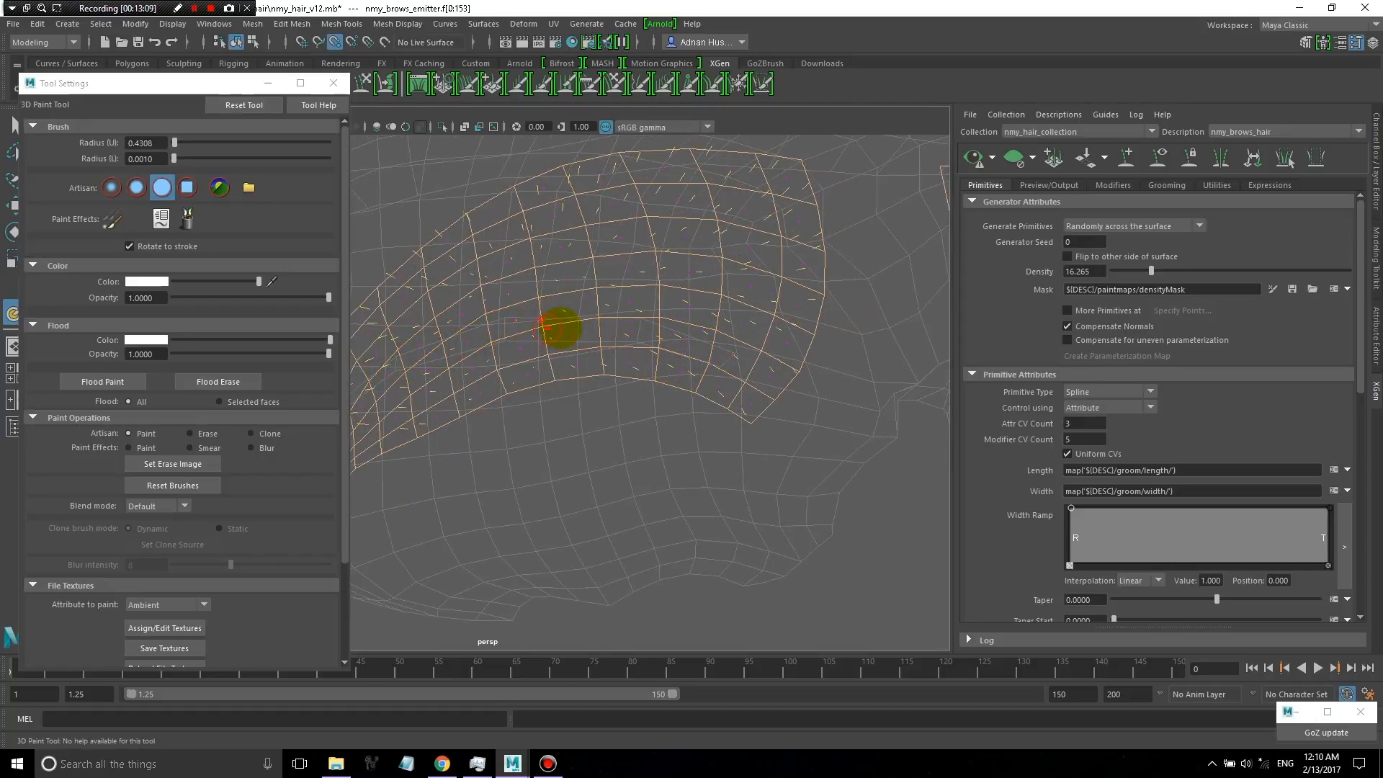
pyautogui.keyDown('alt'); pyautogui.moveTo(710, 367); pyautogui.dragTo(769, 360); pyautogui.keyUp('alt')
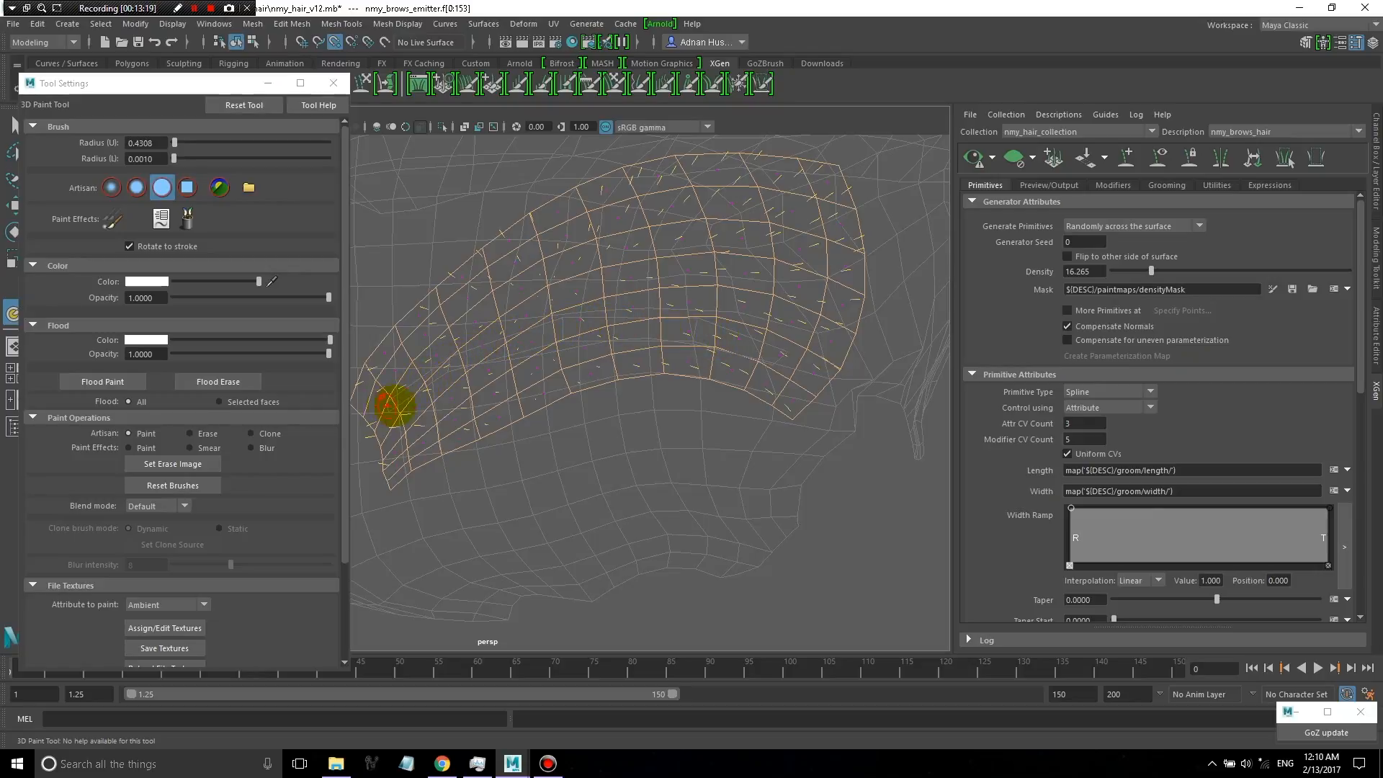
# - Leave the paint tool, close its settings window, and resume painting densityMask with both eyebrows in textured display
pyautogui.press('5')
pyautogui.scroll(-3, 691, 417)
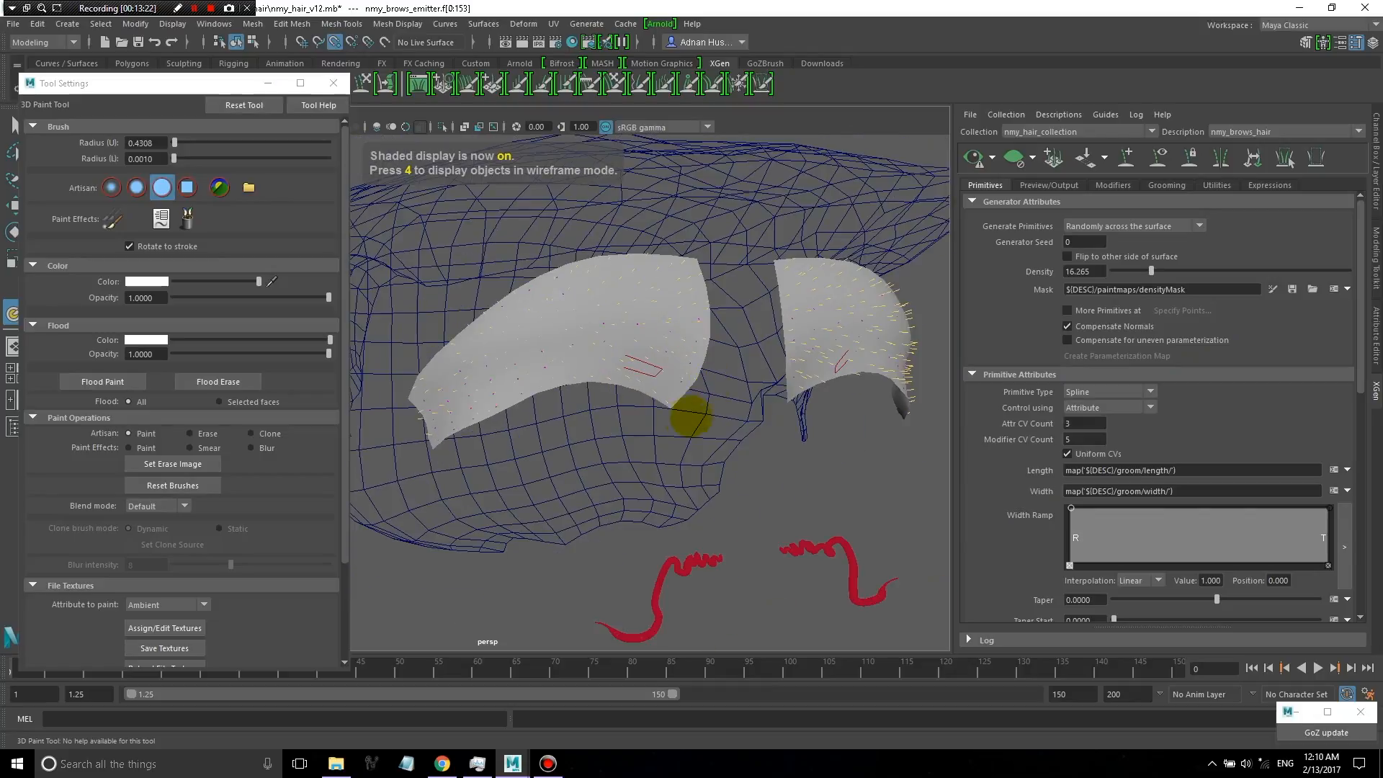
pyautogui.keyDown('alt'); pyautogui.moveTo(690, 416); pyautogui.dragTo(374, 345); pyautogui.keyUp('alt')
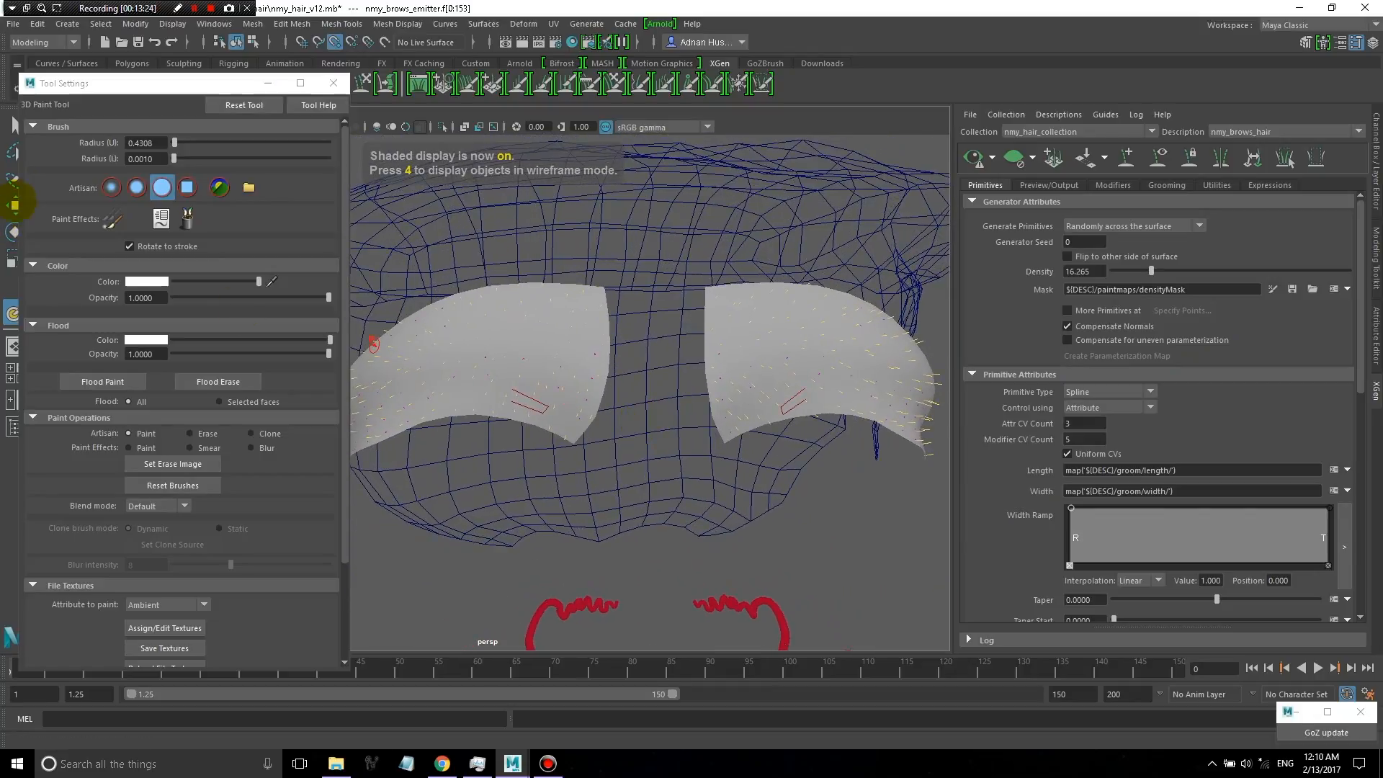
pyautogui.click(14, 204)
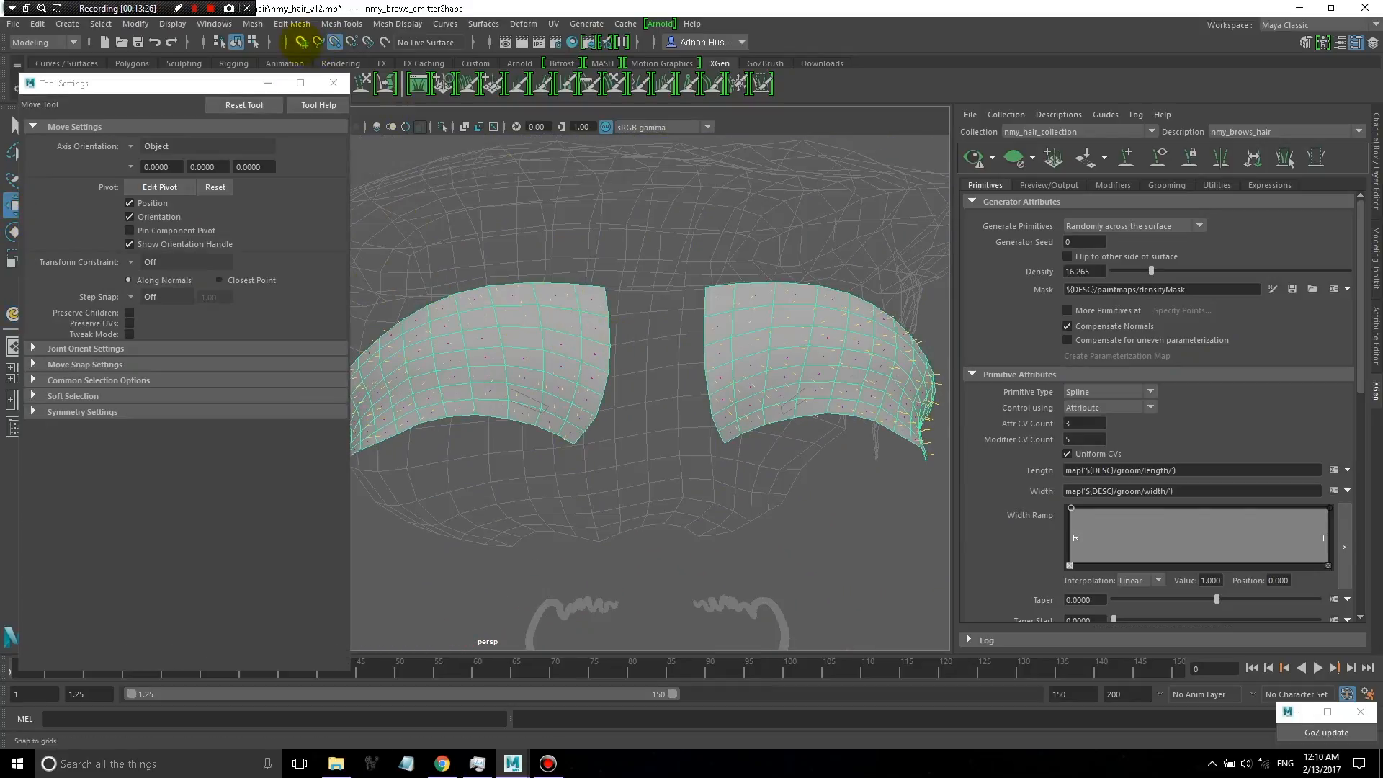
pyautogui.click(333, 83)
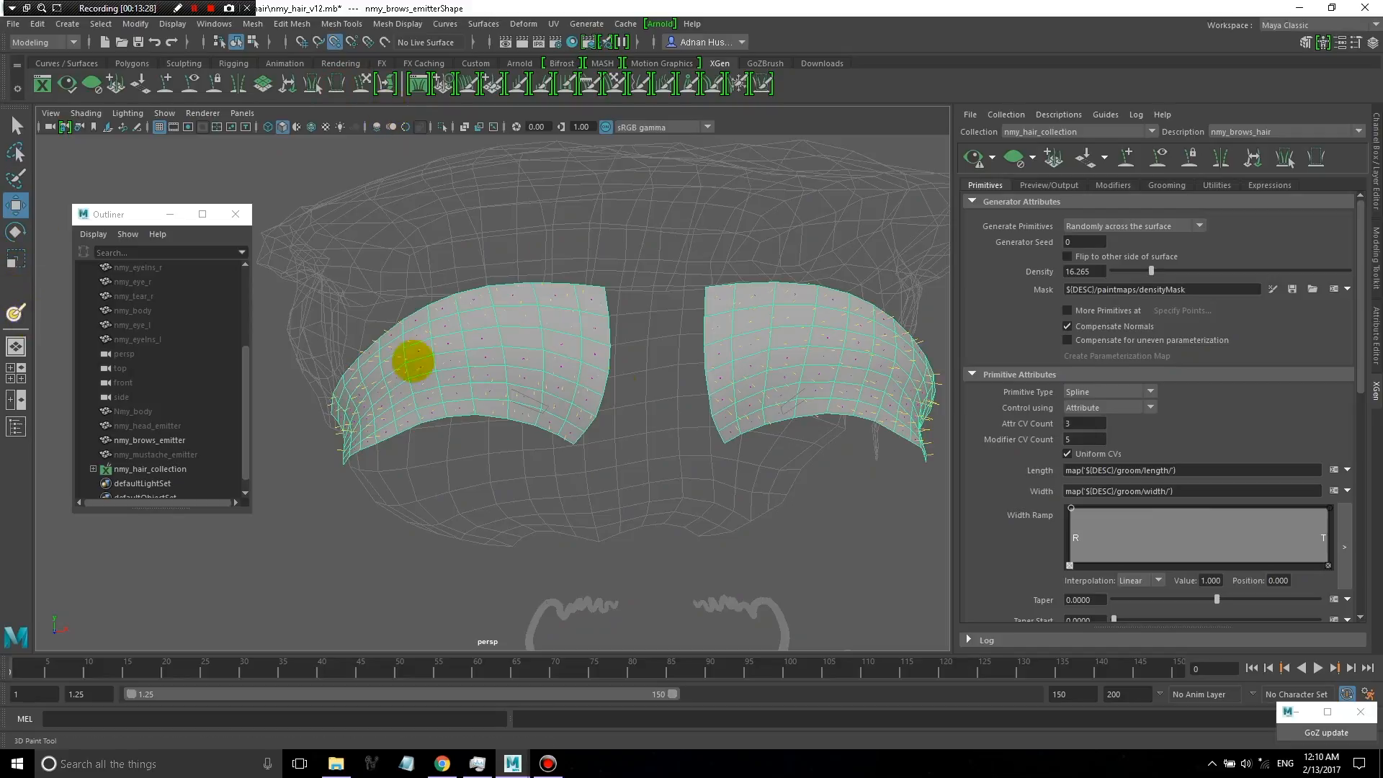
pyautogui.click(1271, 288)
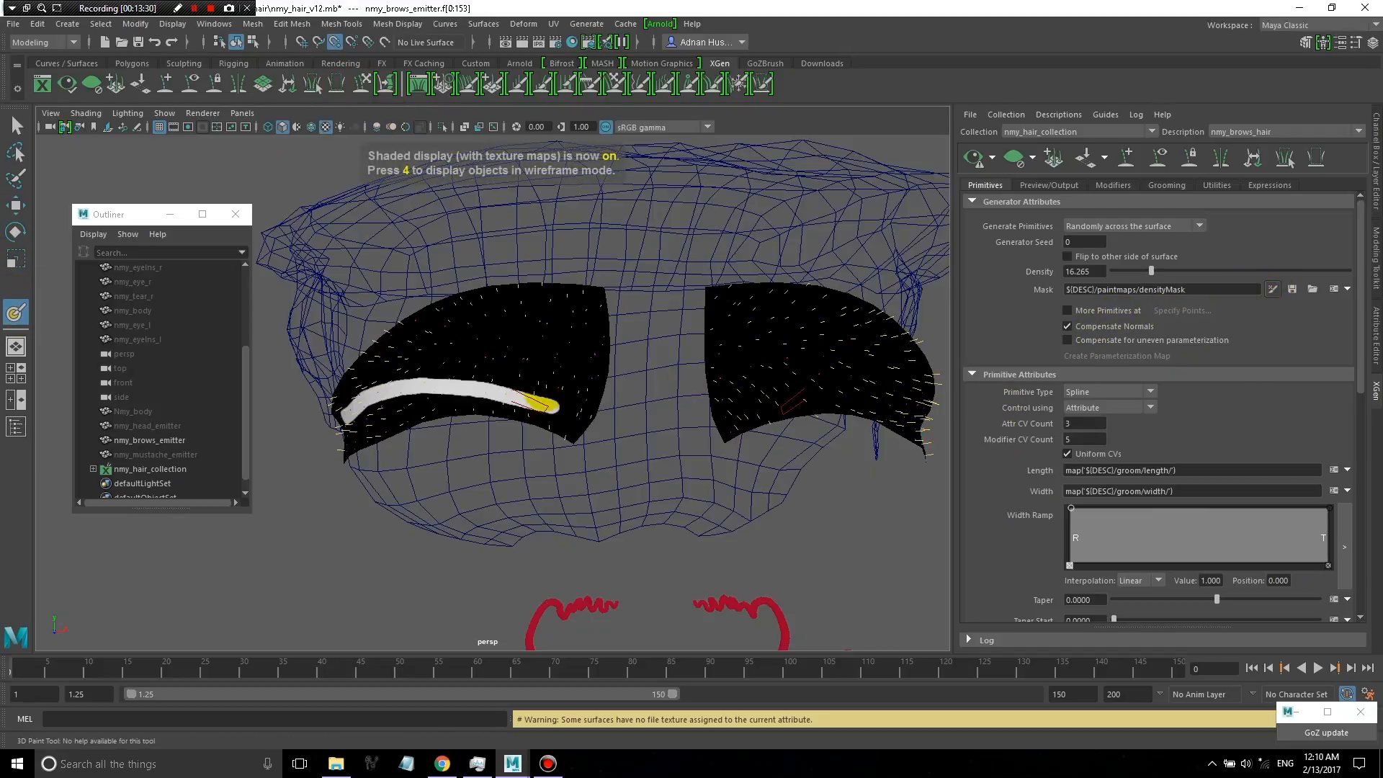
# - Paint a matching white strip on the character's left eyebrow patch in wireframe, save the densityMask map, and return to textured display
pyautogui.keyDown('alt'); pyautogui.moveTo(543, 404); pyautogui.dragTo(507, 386); pyautogui.keyUp('alt')
pyautogui.keyDown('alt'); pyautogui.moveTo(508, 386); pyautogui.dragTo(678, 368, button='right'); pyautogui.keyUp('alt')
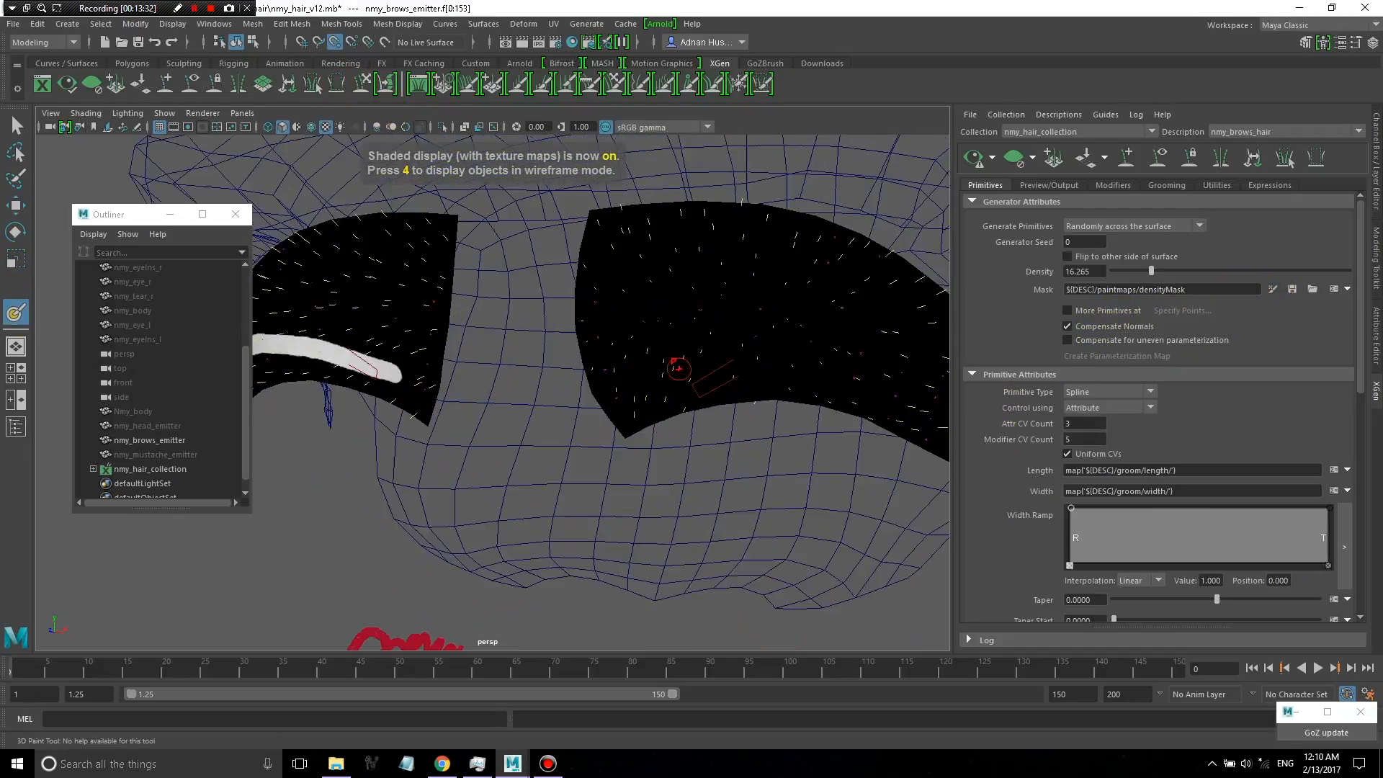
pyautogui.keyDown('alt'); pyautogui.moveTo(677, 369); pyautogui.dragTo(634, 396); pyautogui.keyUp('alt')
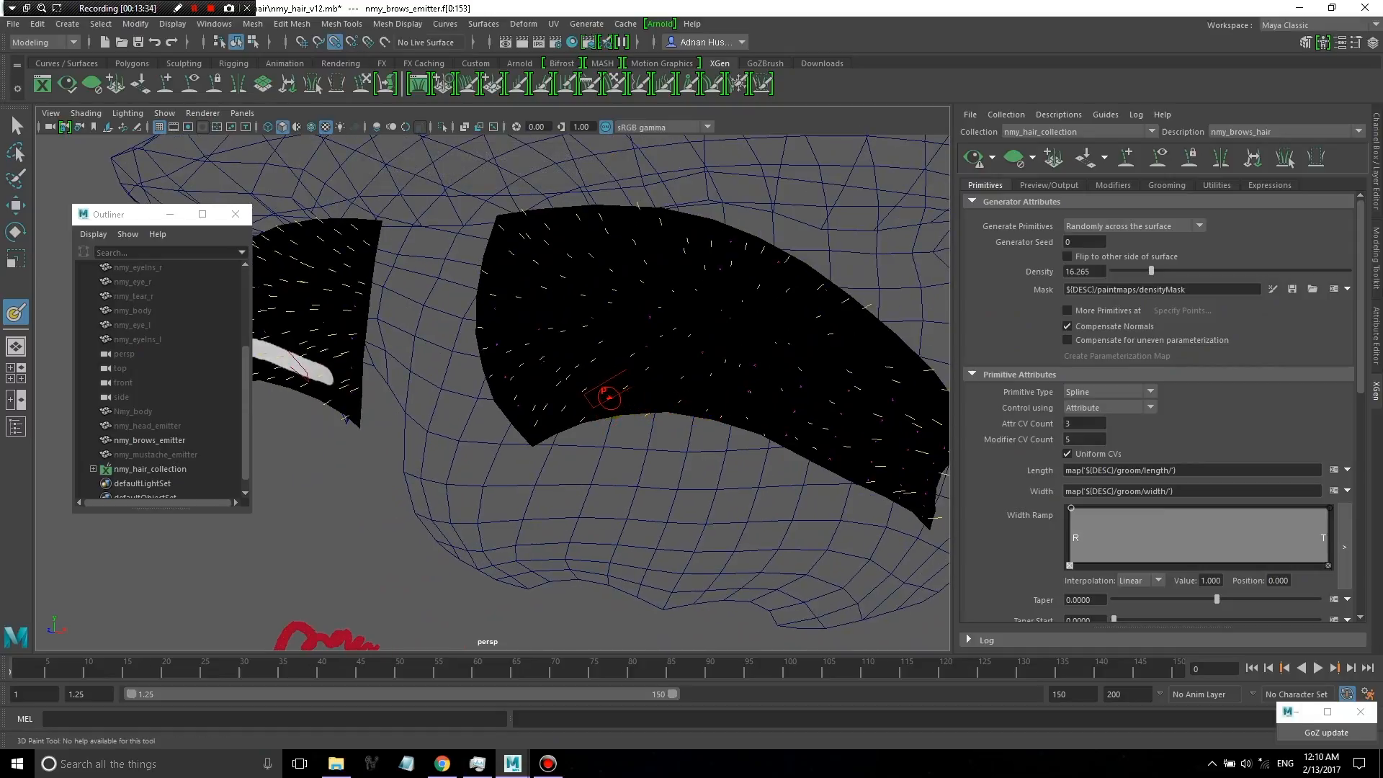
pyautogui.press('4')
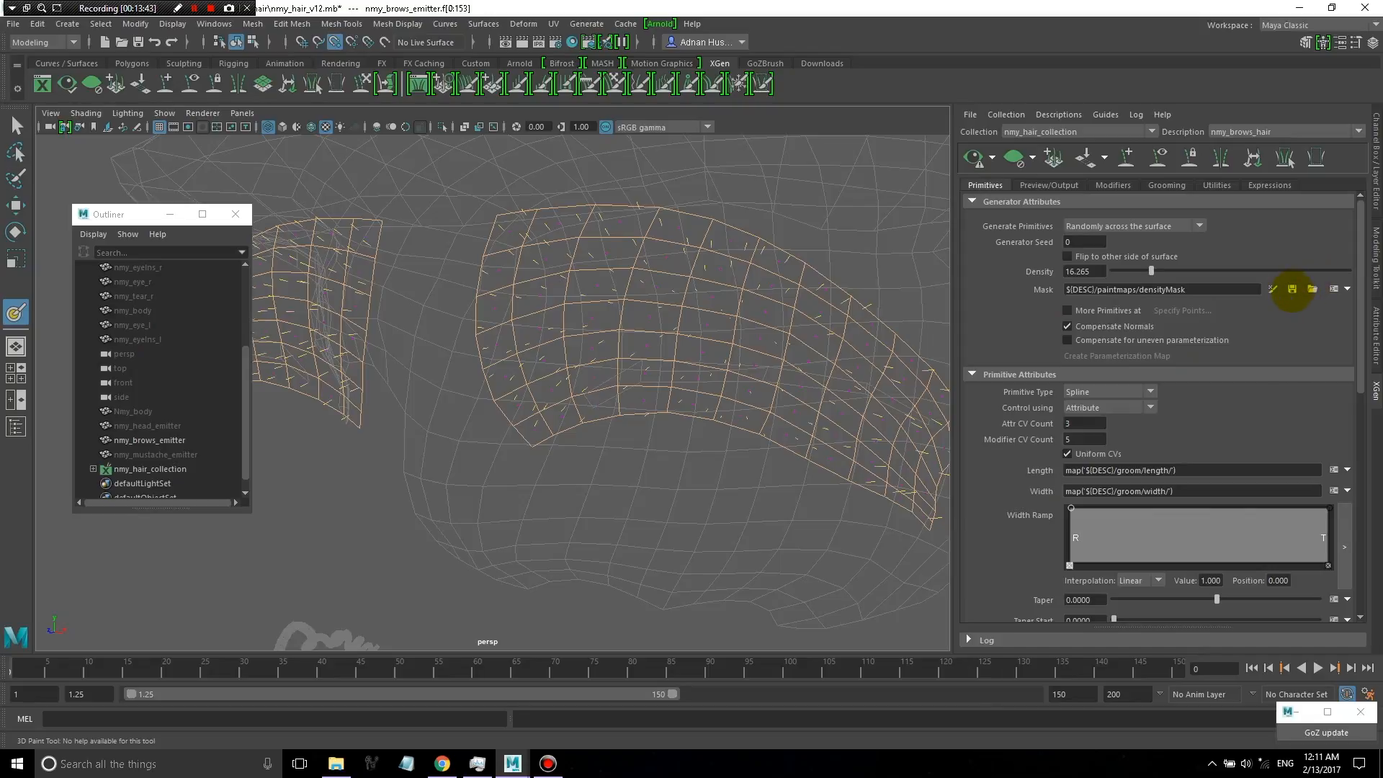
pyautogui.press('5')
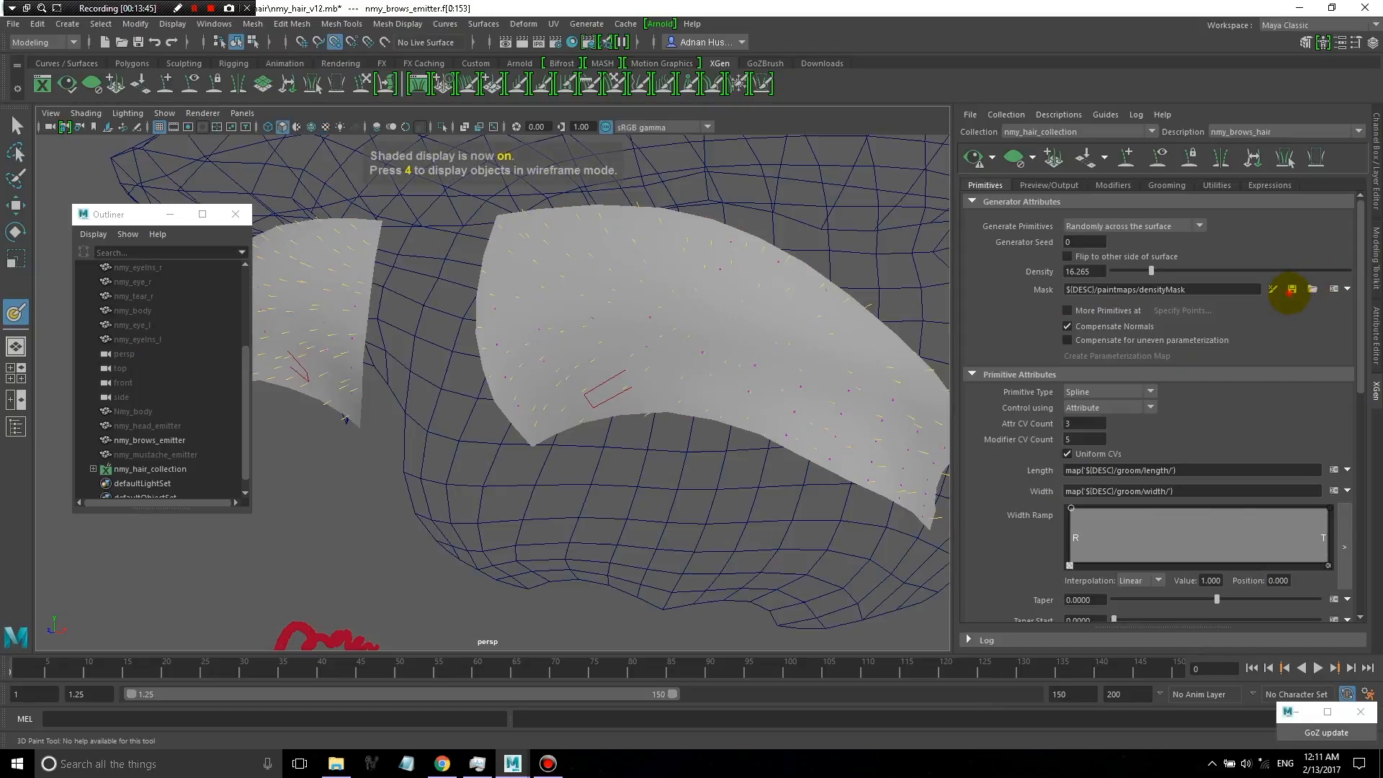
pyautogui.press('6')
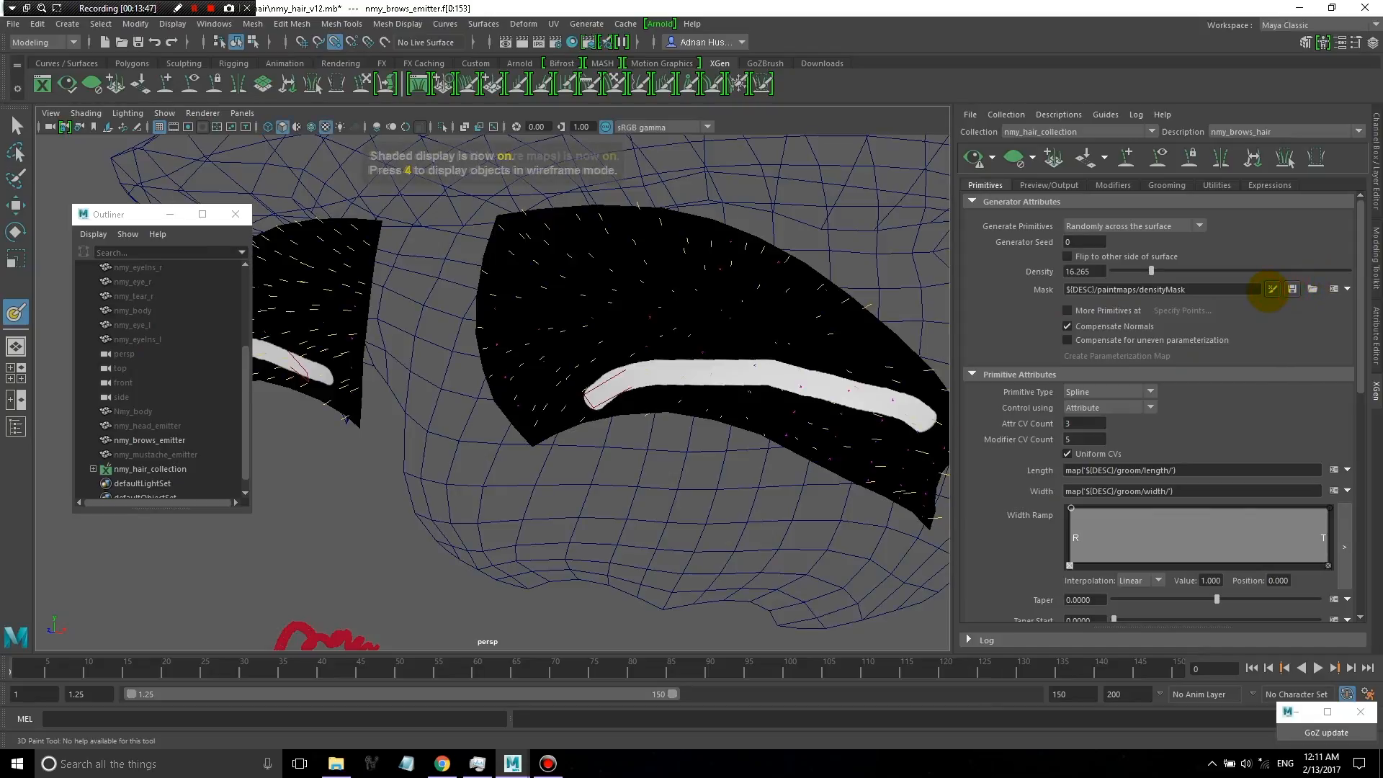
# - Update the hair preview to apply the painted densityMask to the eyebrow hair
pyautogui.moveTo(871, 395)
pyautogui.keyDown('alt'); pyautogui.mouseDown()
pyautogui.moveTo(809, 386)
pyautogui.moveTo(868, 398)
pyautogui.mouseUp(); pyautogui.keyUp('alt')
pyautogui.keyDown('alt'); pyautogui.moveTo(869, 394); pyautogui.dragTo(653, 361, button='right'); pyautogui.keyUp('alt')
pyautogui.moveTo(491, 360)
pyautogui.keyDown('alt'); pyautogui.mouseDown()
pyautogui.moveTo(591, 354)
pyautogui.moveTo(605, 329)
pyautogui.moveTo(657, 355)
pyautogui.moveTo(593, 420)
pyautogui.mouseUp(); pyautogui.keyUp('alt')
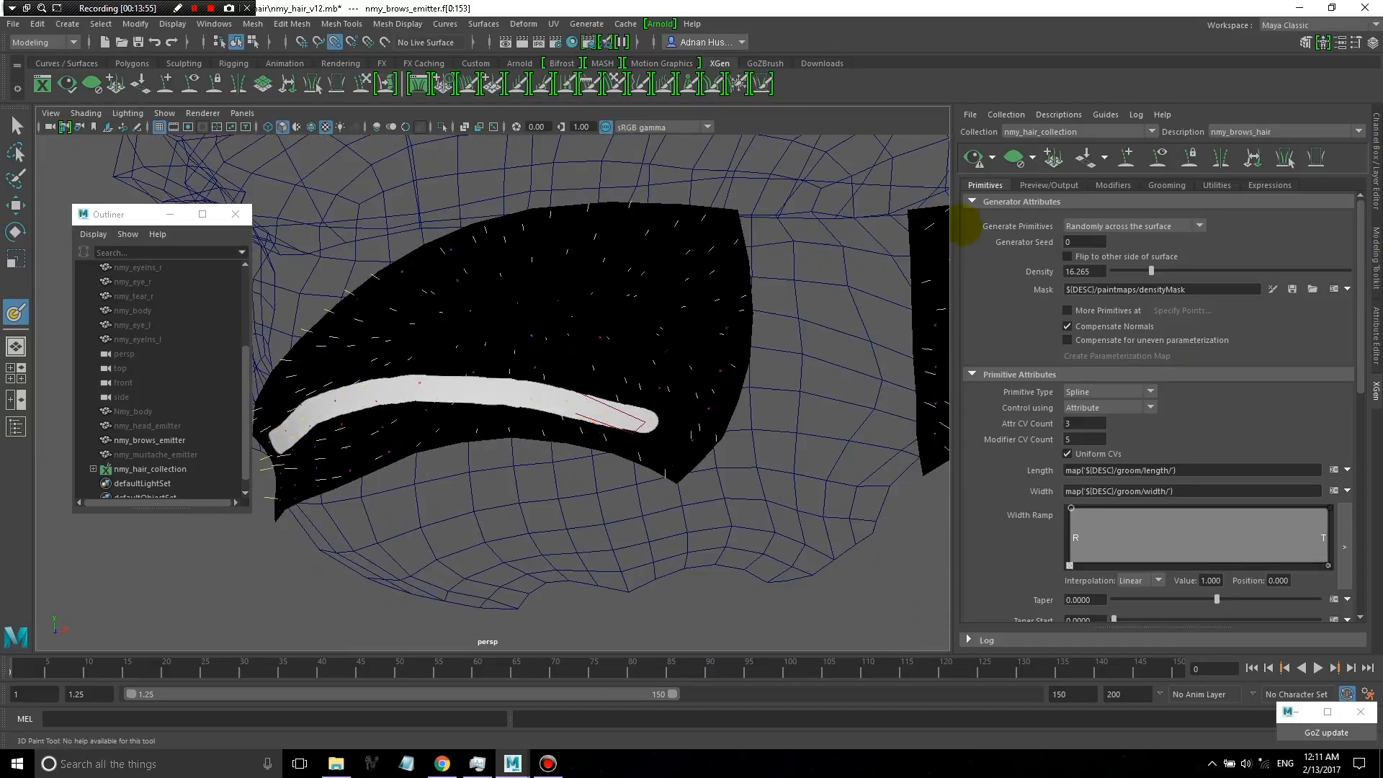
pyautogui.keyDown('alt'); pyautogui.moveTo(685, 271); pyautogui.dragTo(691, 172); pyautogui.keyUp('alt')
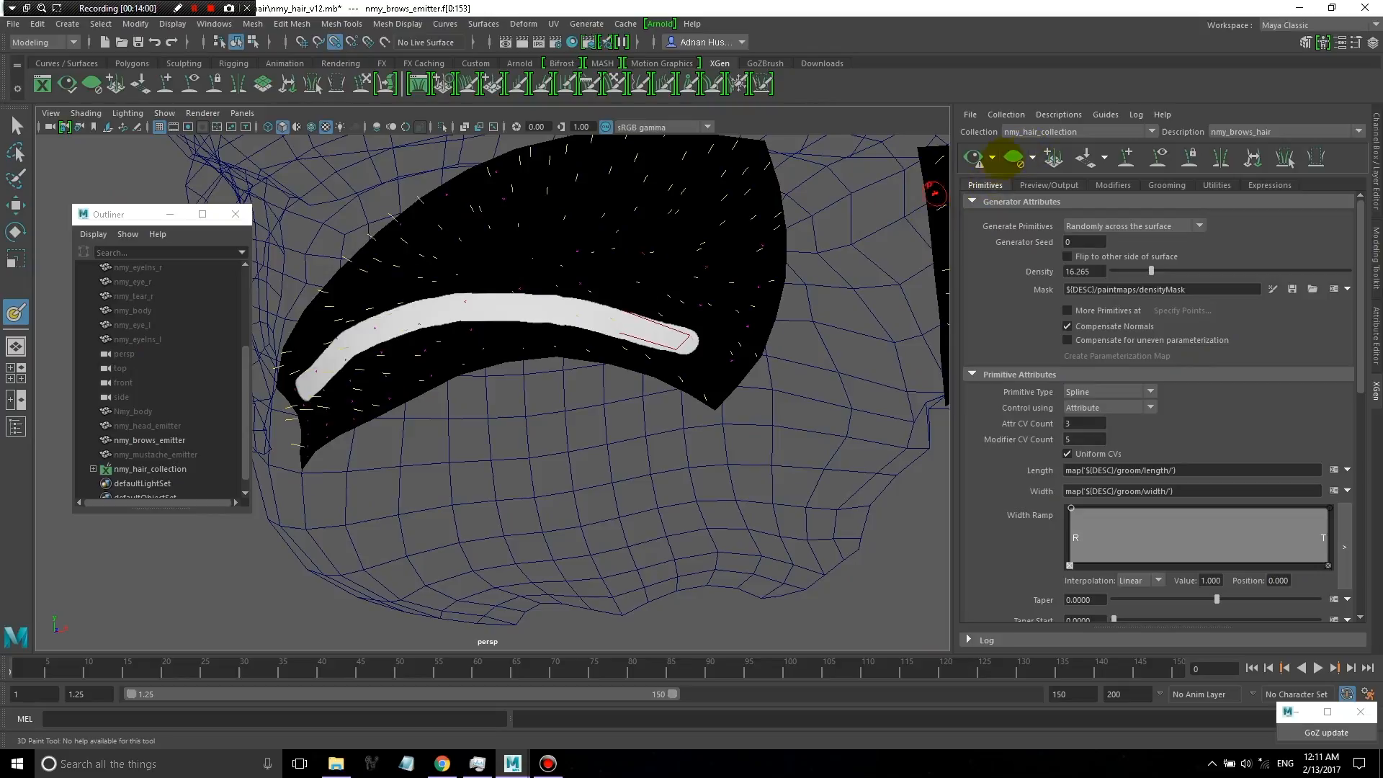
pyautogui.click(974, 159)
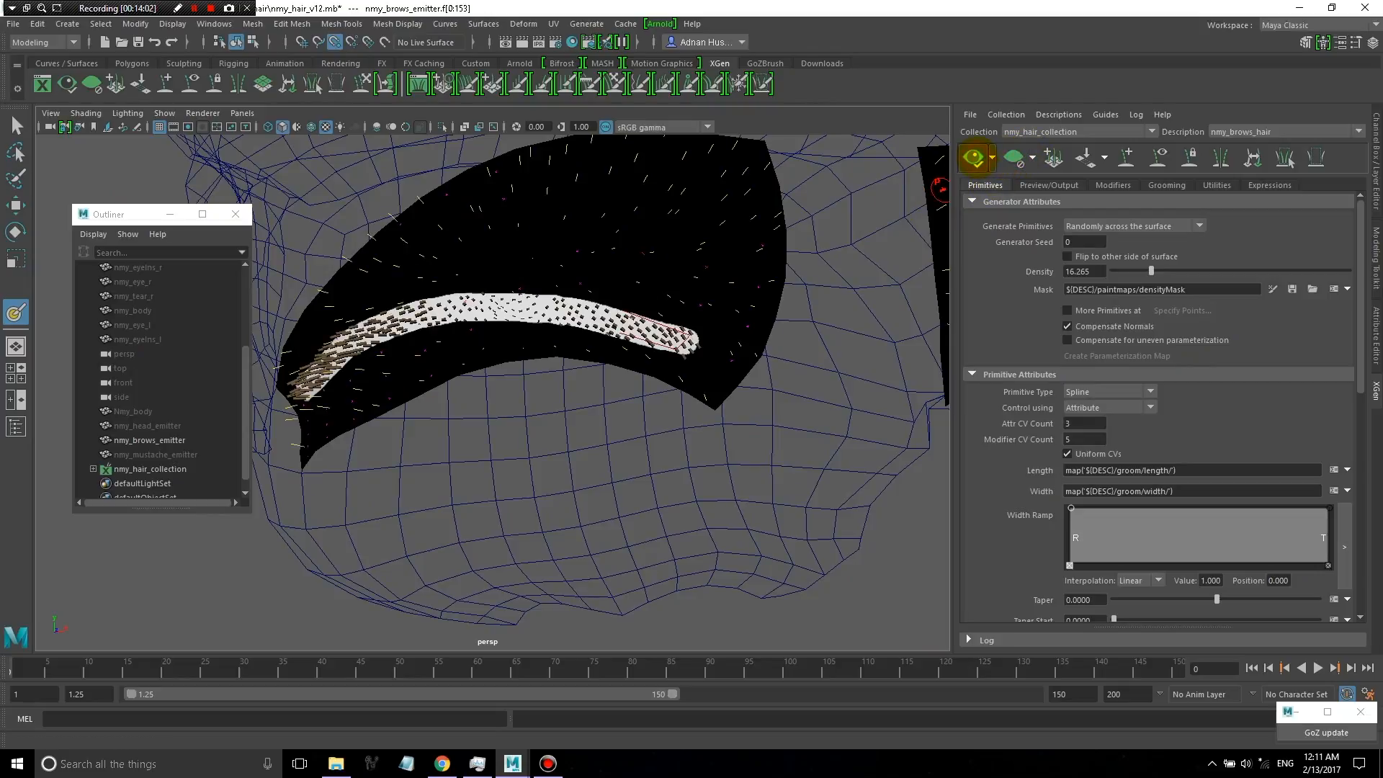
# - Examine the previewed hairs along the painted strips on both eyebrow patches, up close and from a distance
pyautogui.keyDown('alt'); pyautogui.moveTo(930, 504); pyautogui.dragTo(847, 638); pyautogui.keyUp('alt')
pyautogui.scroll(6, 534, 296)
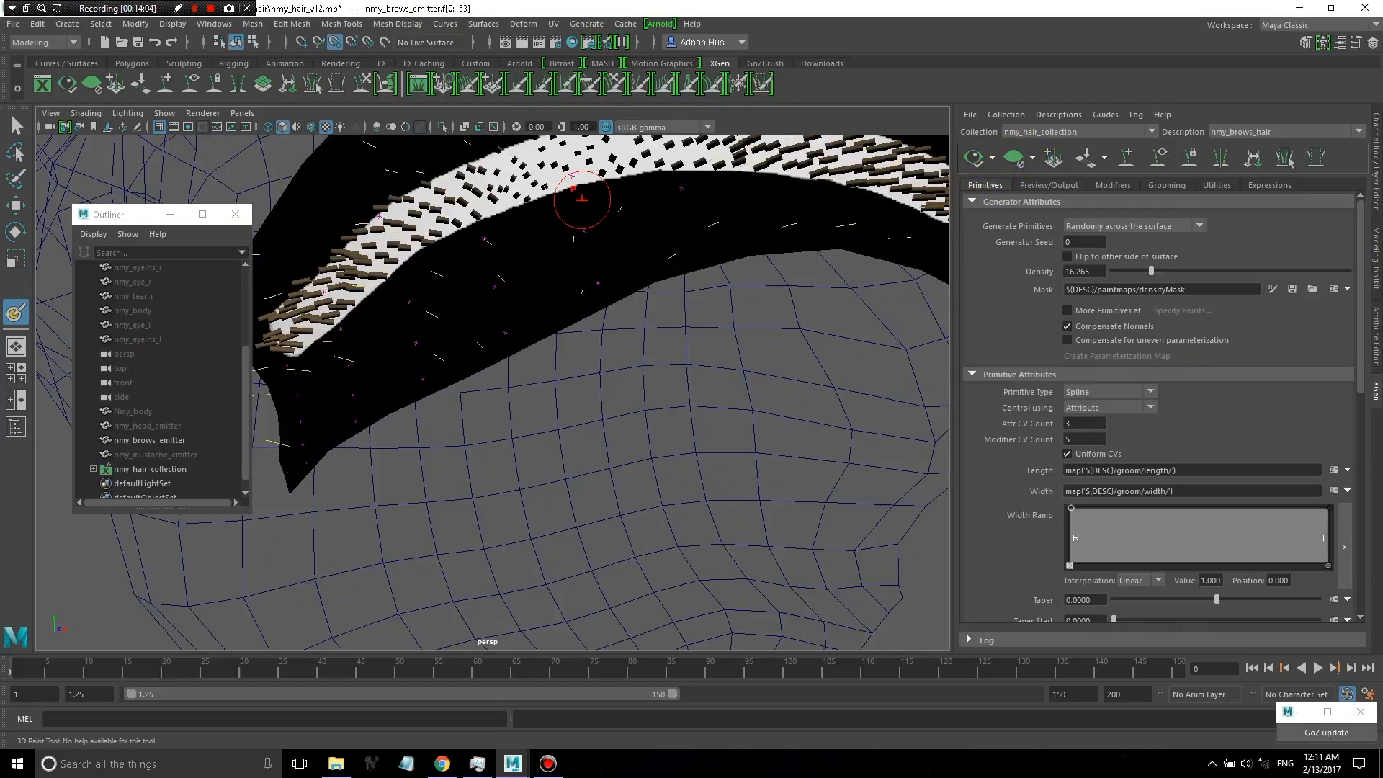
pyautogui.keyDown('alt'); pyautogui.moveTo(531, 298); pyautogui.dragTo(603, 344, button='middle'); pyautogui.keyUp('alt')
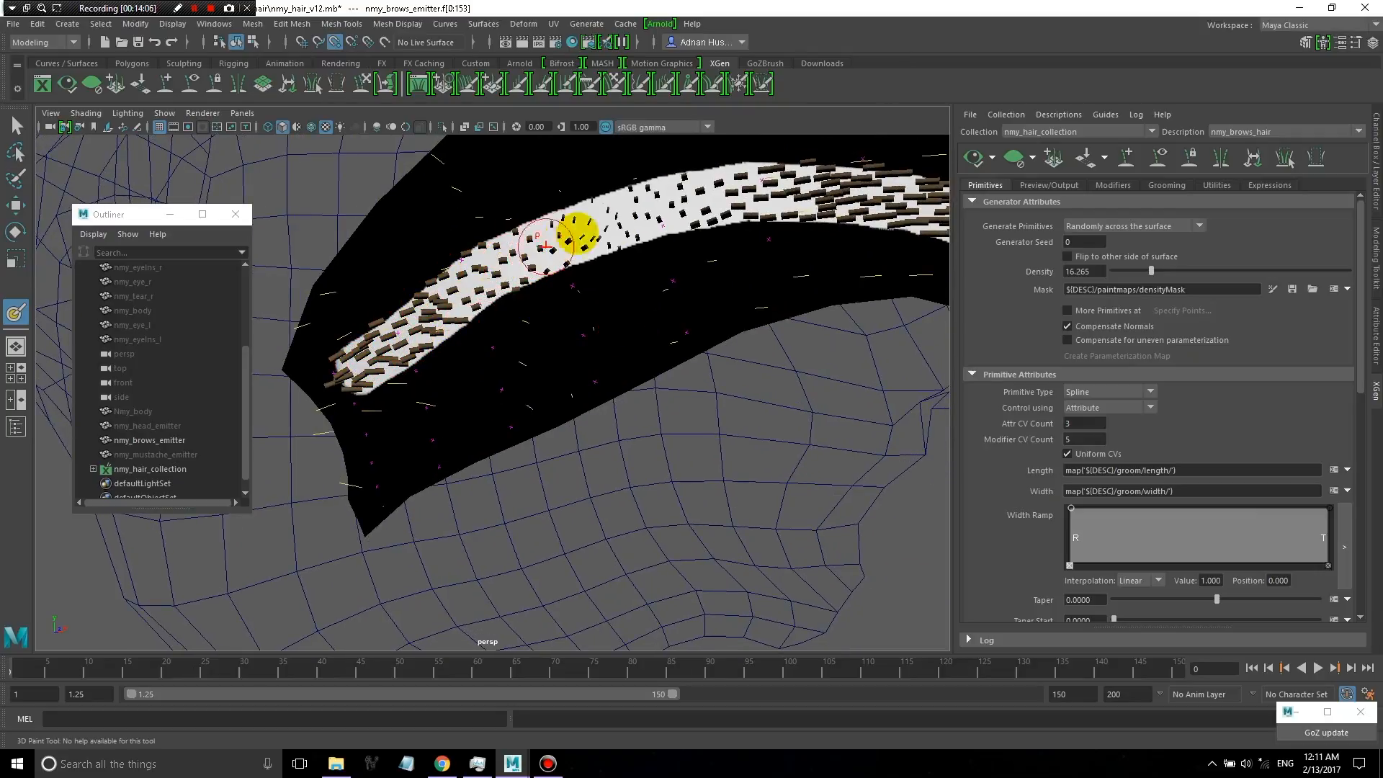
pyautogui.moveTo(936, 210)
pyautogui.keyDown('alt'); pyautogui.mouseDown()
pyautogui.moveTo(861, 232)
pyautogui.moveTo(831, 222)
pyautogui.mouseUp(); pyautogui.keyUp('alt')
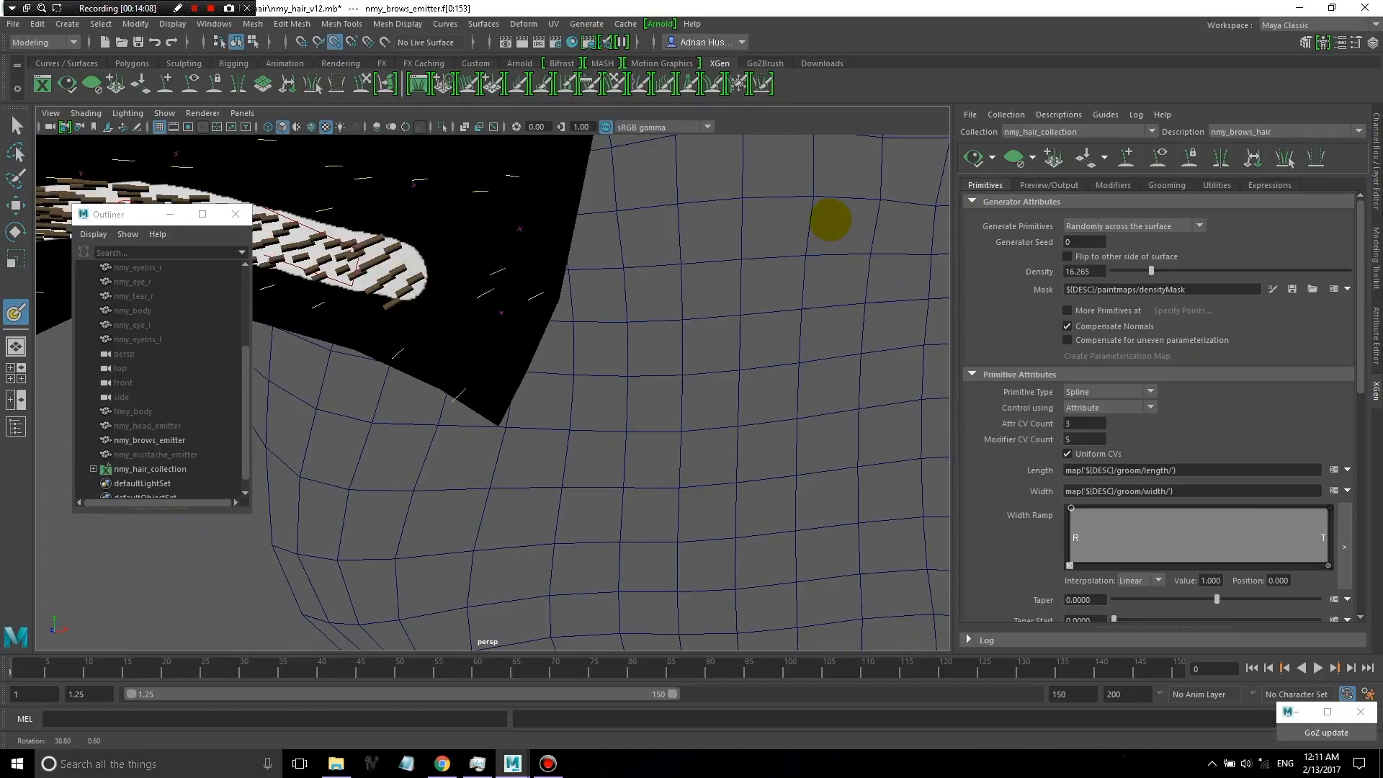
pyautogui.scroll(-6, 485, 231)
pyautogui.keyDown('alt'); pyautogui.moveTo(470, 311); pyautogui.dragTo(438, 309); pyautogui.keyUp('alt')
pyautogui.scroll(-6, 469, 283)
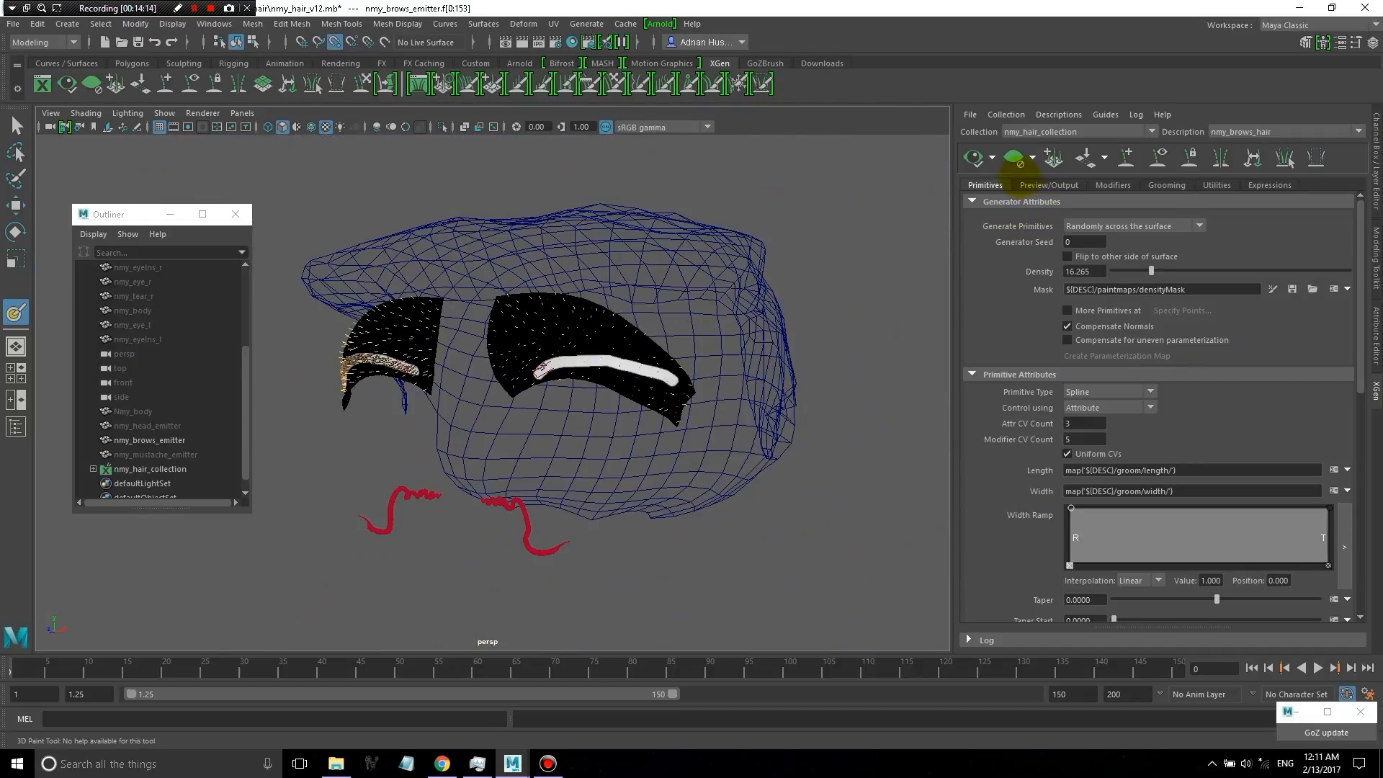
# - Examine the masked hair preview along both eyebrow strips from the front, from the sides and up close
pyautogui.keyDown('alt'); pyautogui.moveTo(670, 326); pyautogui.dragTo(895, 301); pyautogui.keyUp('alt')
pyautogui.scroll(6, 642, 346)
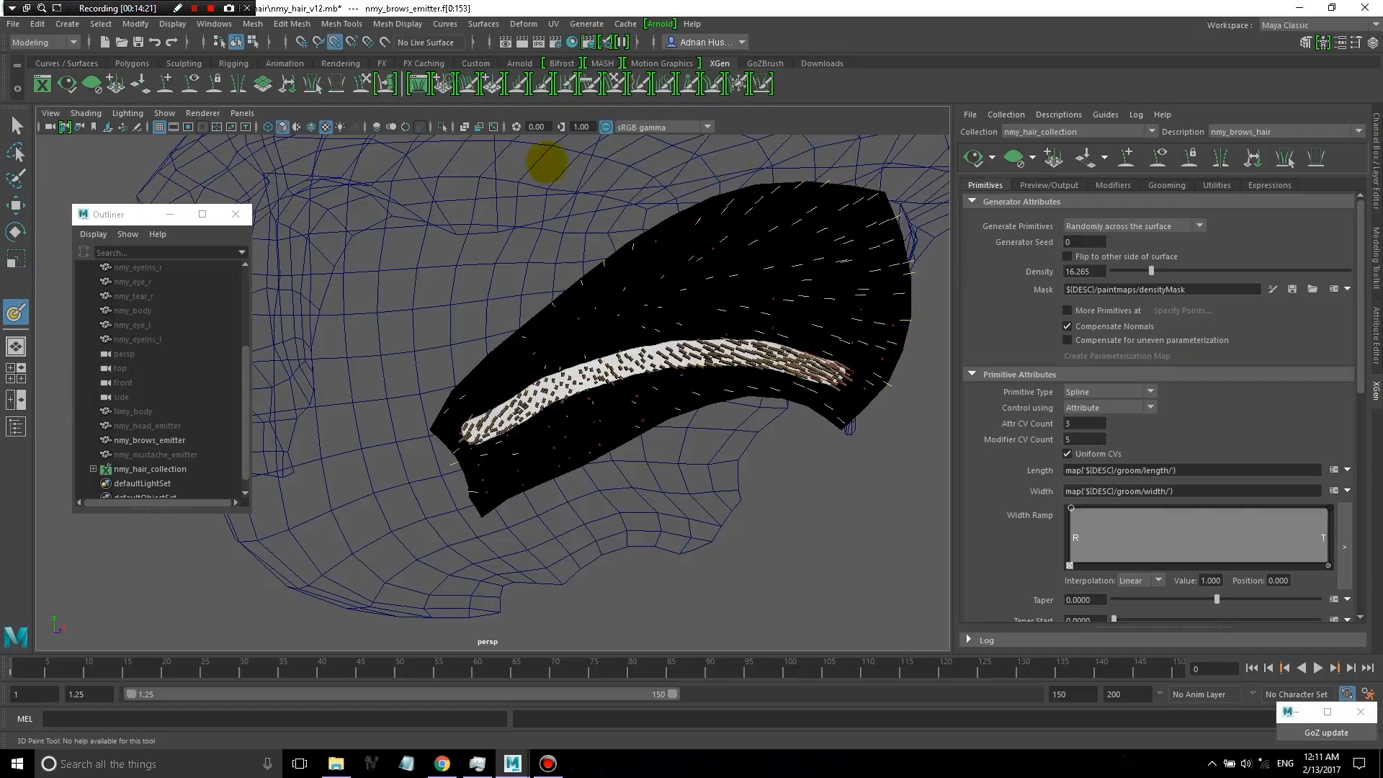
pyautogui.keyDown('alt'); pyautogui.moveTo(924, 347); pyautogui.dragTo(843, 366); pyautogui.keyUp('alt')
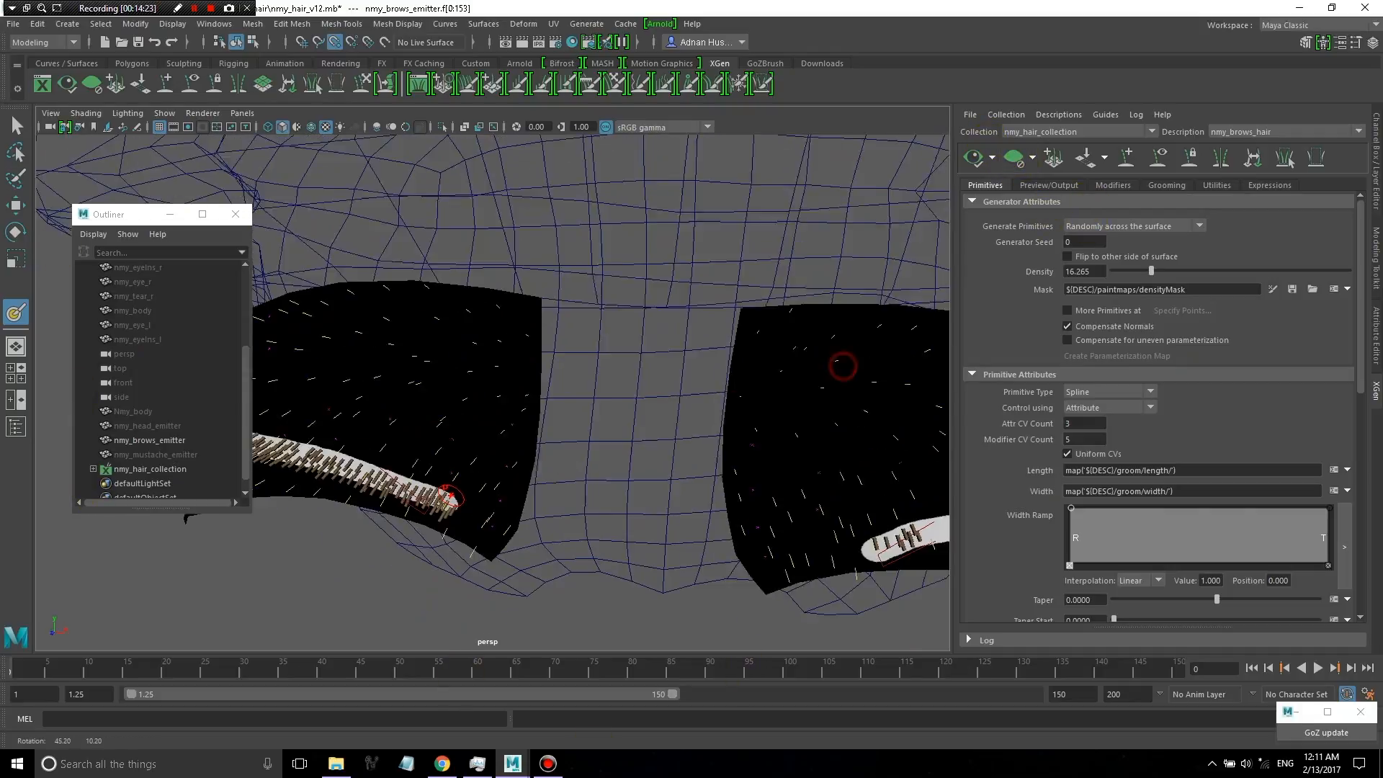
pyautogui.keyDown('alt'); pyautogui.moveTo(843, 366); pyautogui.dragTo(775, 333, button='right'); pyautogui.keyUp('alt')
pyautogui.keyDown('alt'); pyautogui.moveTo(785, 367); pyautogui.dragTo(825, 325); pyautogui.keyUp('alt')
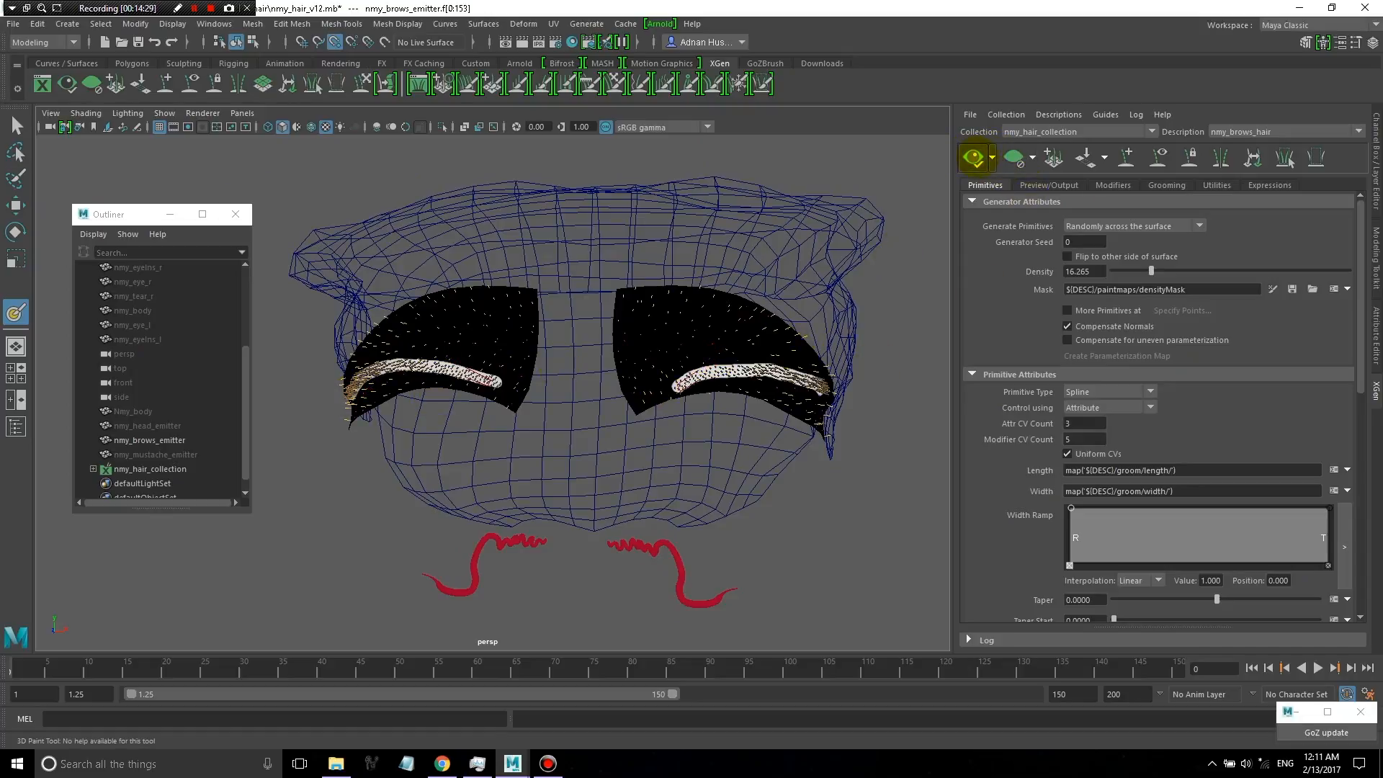
pyautogui.keyDown('alt'); pyautogui.moveTo(423, 404); pyautogui.dragTo(576, 393); pyautogui.keyUp('alt')
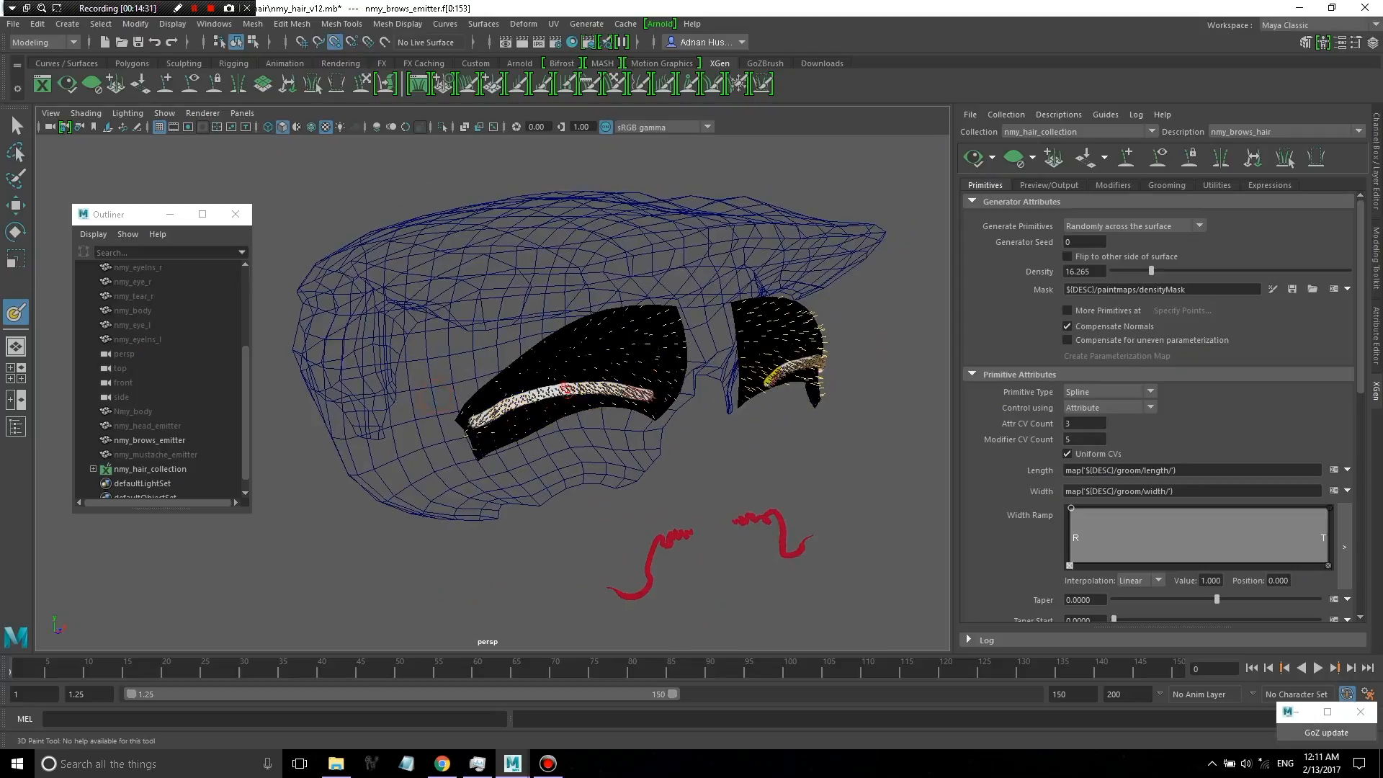
pyautogui.keyDown('alt'); pyautogui.moveTo(576, 392); pyautogui.dragTo(781, 337, button='right'); pyautogui.keyUp('alt')
pyautogui.keyDown('alt'); pyautogui.moveTo(781, 336); pyautogui.dragTo(857, 426); pyautogui.keyUp('alt')
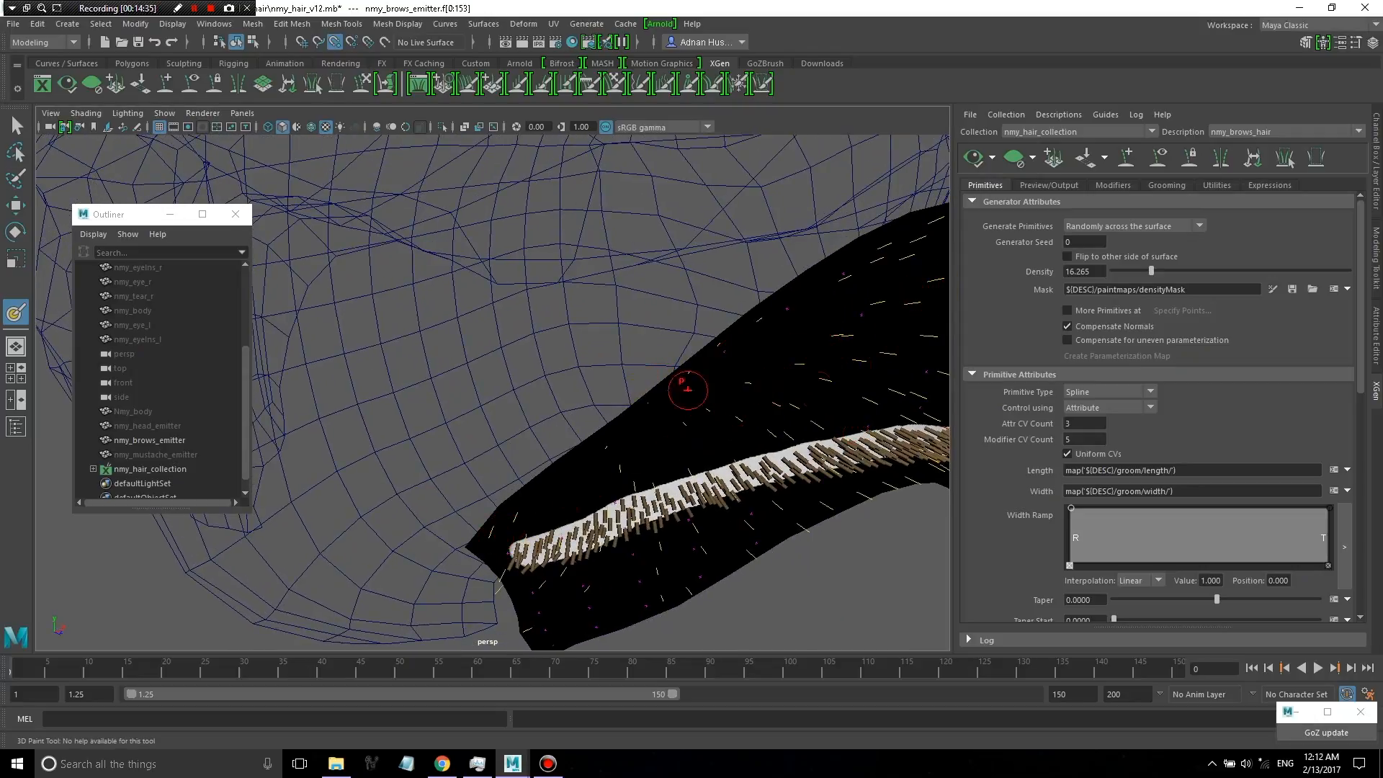
pyautogui.keyDown('alt'); pyautogui.moveTo(688, 389); pyautogui.dragTo(432, 386, button='right'); pyautogui.keyUp('alt')
pyautogui.moveTo(432, 385)
pyautogui.keyDown('alt'); pyautogui.mouseDown()
pyautogui.moveTo(397, 386)
pyautogui.moveTo(526, 408)
pyautogui.moveTo(660, 379)
pyautogui.mouseUp(); pyautogui.keyUp('alt')
pyautogui.keyDown('alt'); pyautogui.moveTo(659, 379); pyautogui.dragTo(785, 390, button='right'); pyautogui.keyUp('alt')
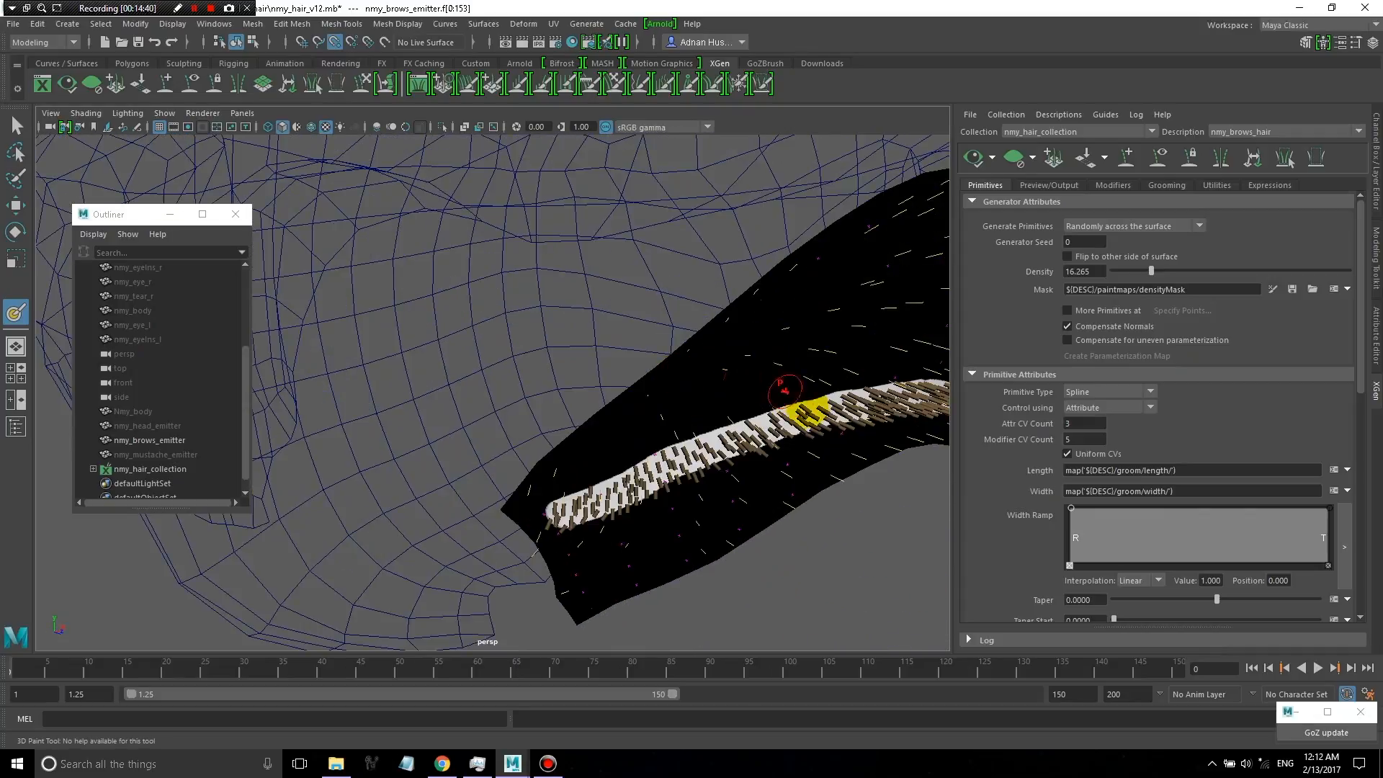
pyautogui.keyDown('alt'); pyautogui.moveTo(797, 413); pyautogui.dragTo(780, 392); pyautogui.keyUp('alt')
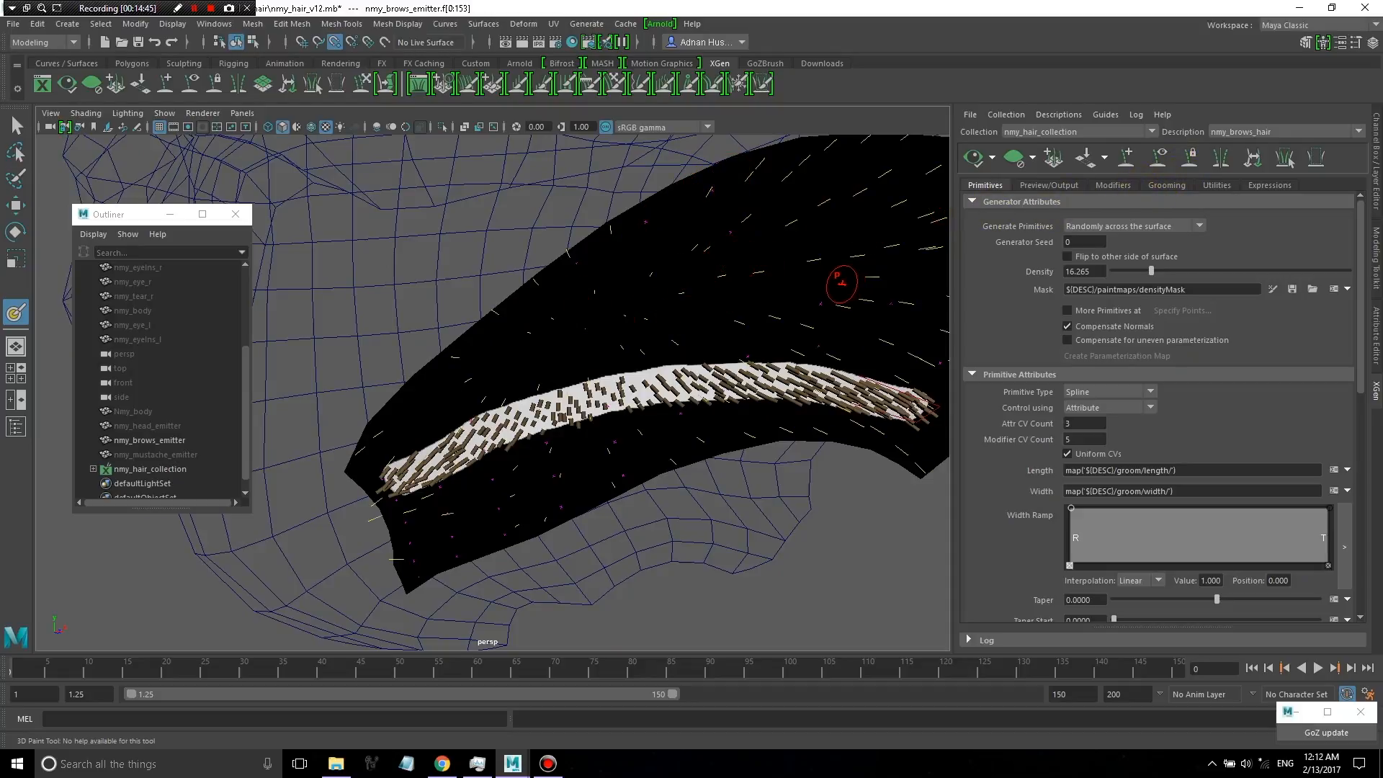
pyautogui.keyDown('alt'); pyautogui.moveTo(787, 377); pyautogui.dragTo(559, 373); pyautogui.keyUp('alt')
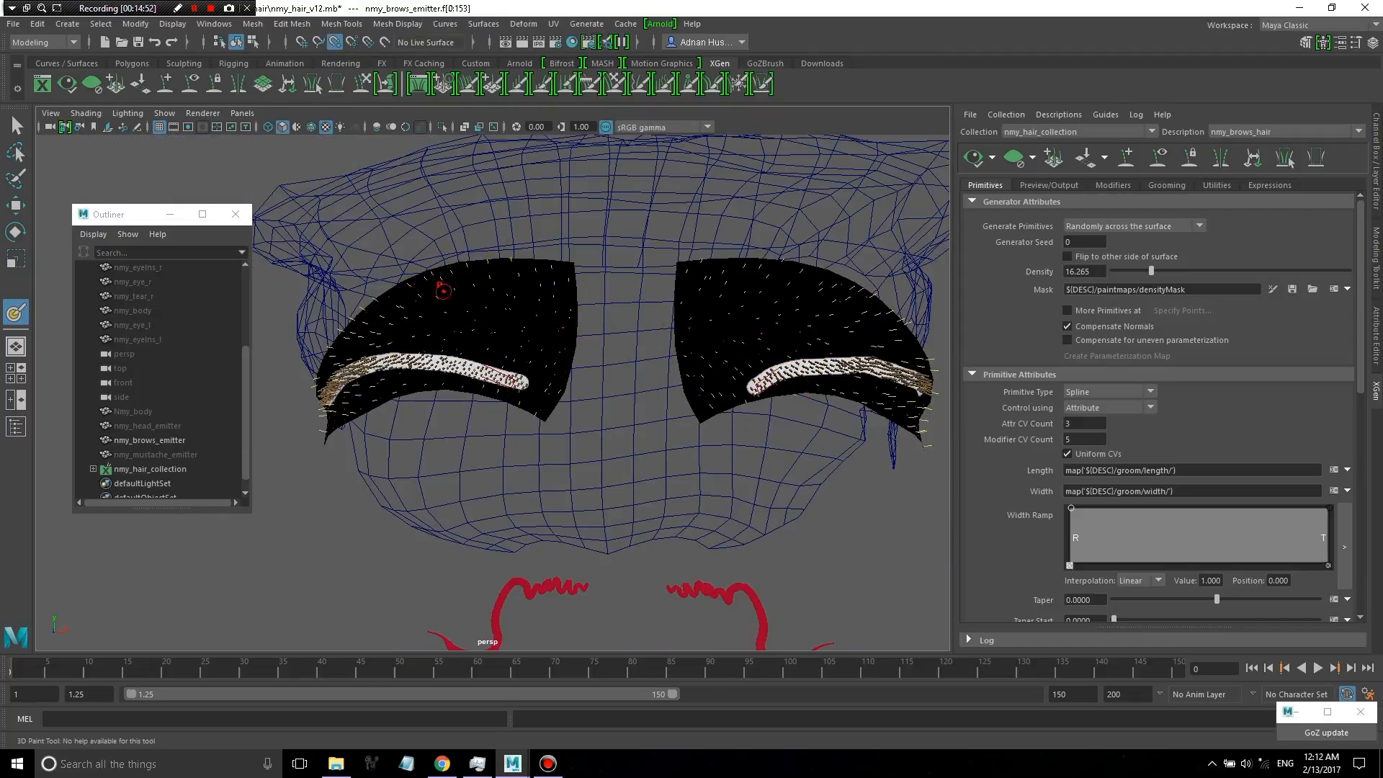
pyautogui.keyDown('alt'); pyautogui.moveTo(393, 296); pyautogui.dragTo(594, 367); pyautogui.keyUp('alt')
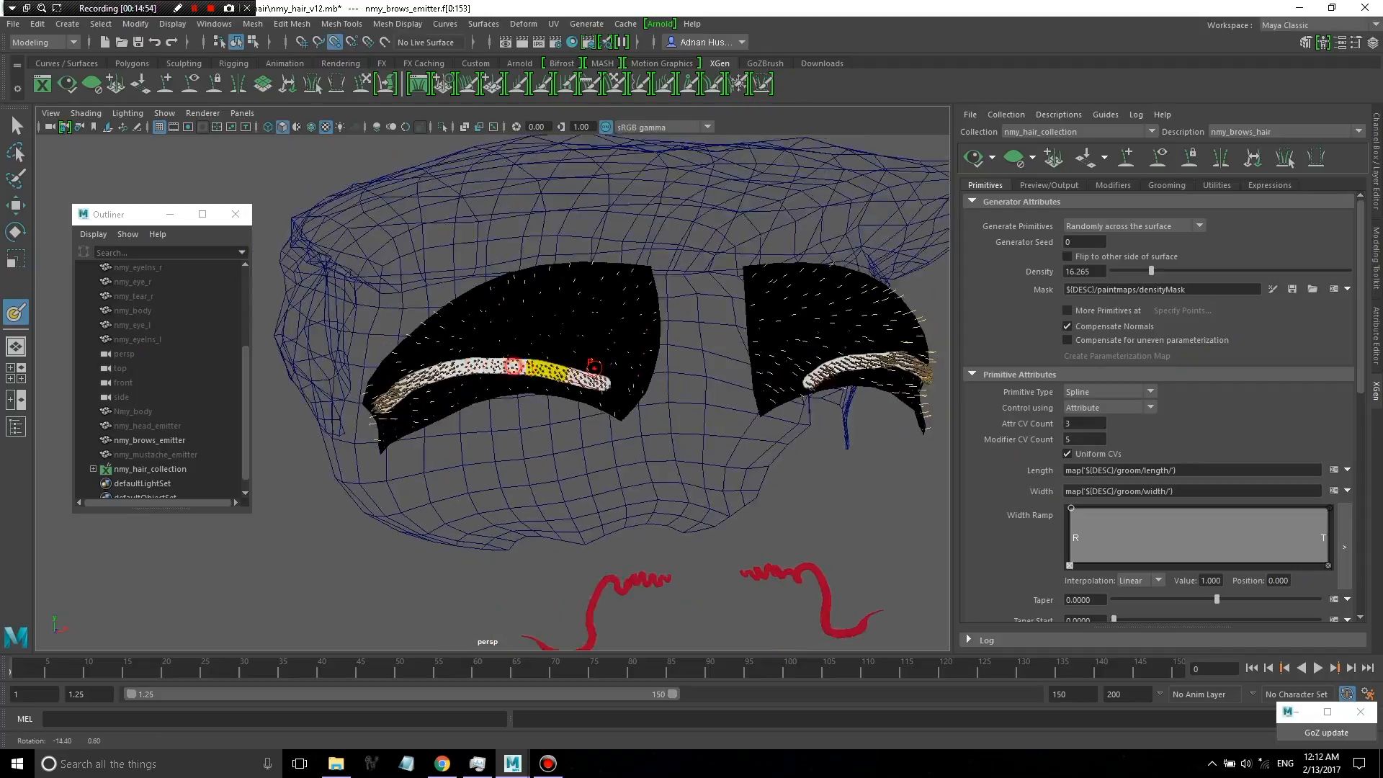
pyautogui.scroll(6, 594, 368)
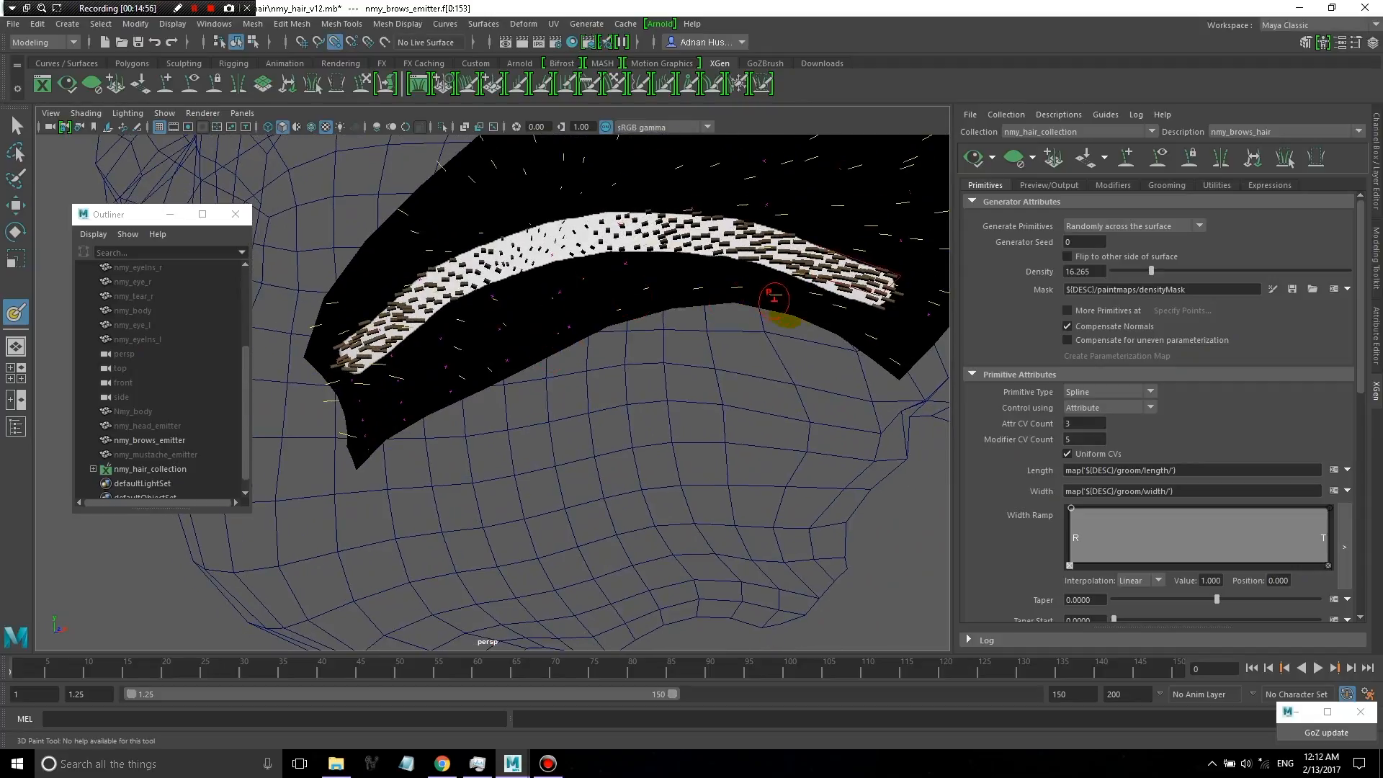
pyautogui.moveTo(774, 296)
pyautogui.mouseDown()
pyautogui.moveTo(750, 241)
pyautogui.moveTo(442, 293)
pyautogui.moveTo(494, 259)
pyautogui.moveTo(1016, 286)
pyautogui.mouseUp()
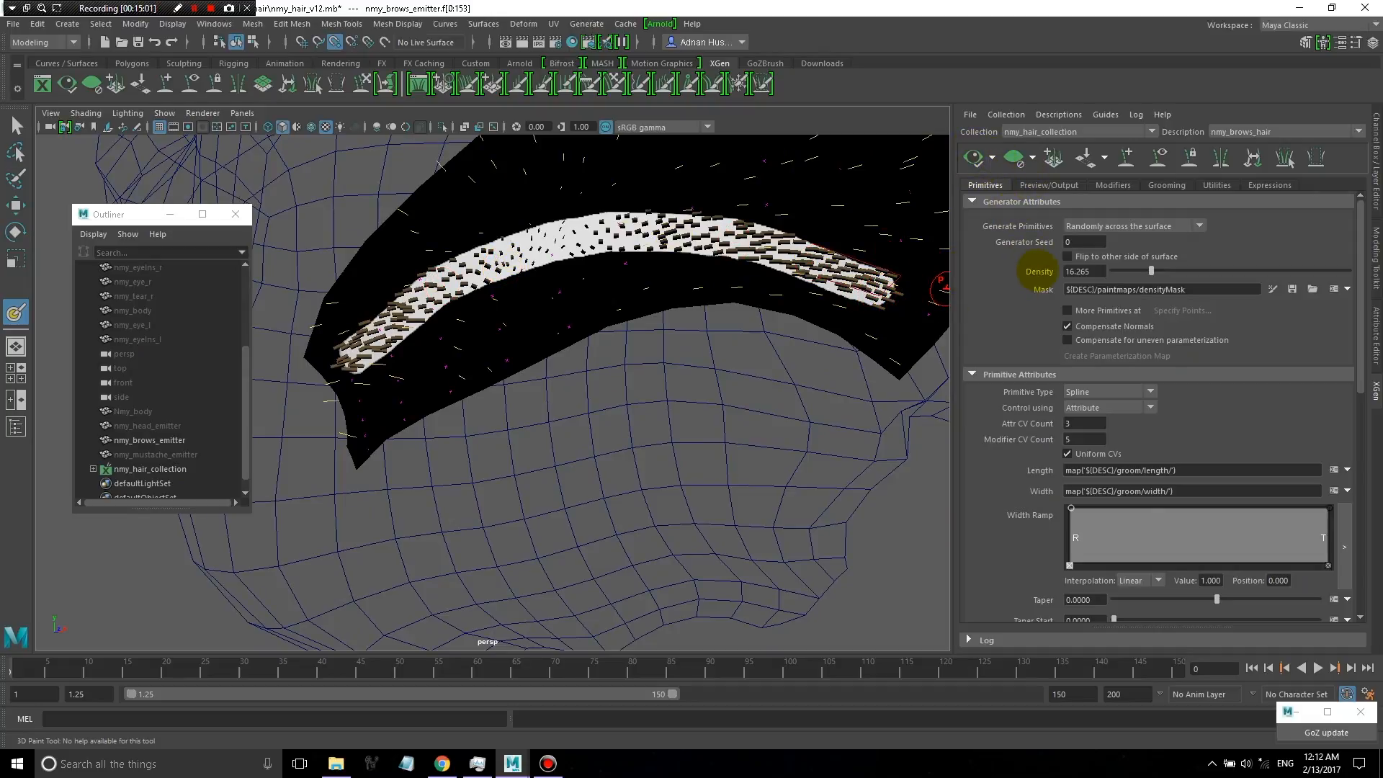
# - Try the Card primitive type for the eyebrow hair, update the preview and inspect the cards up close
pyautogui.scroll(-3, 1043, 293)
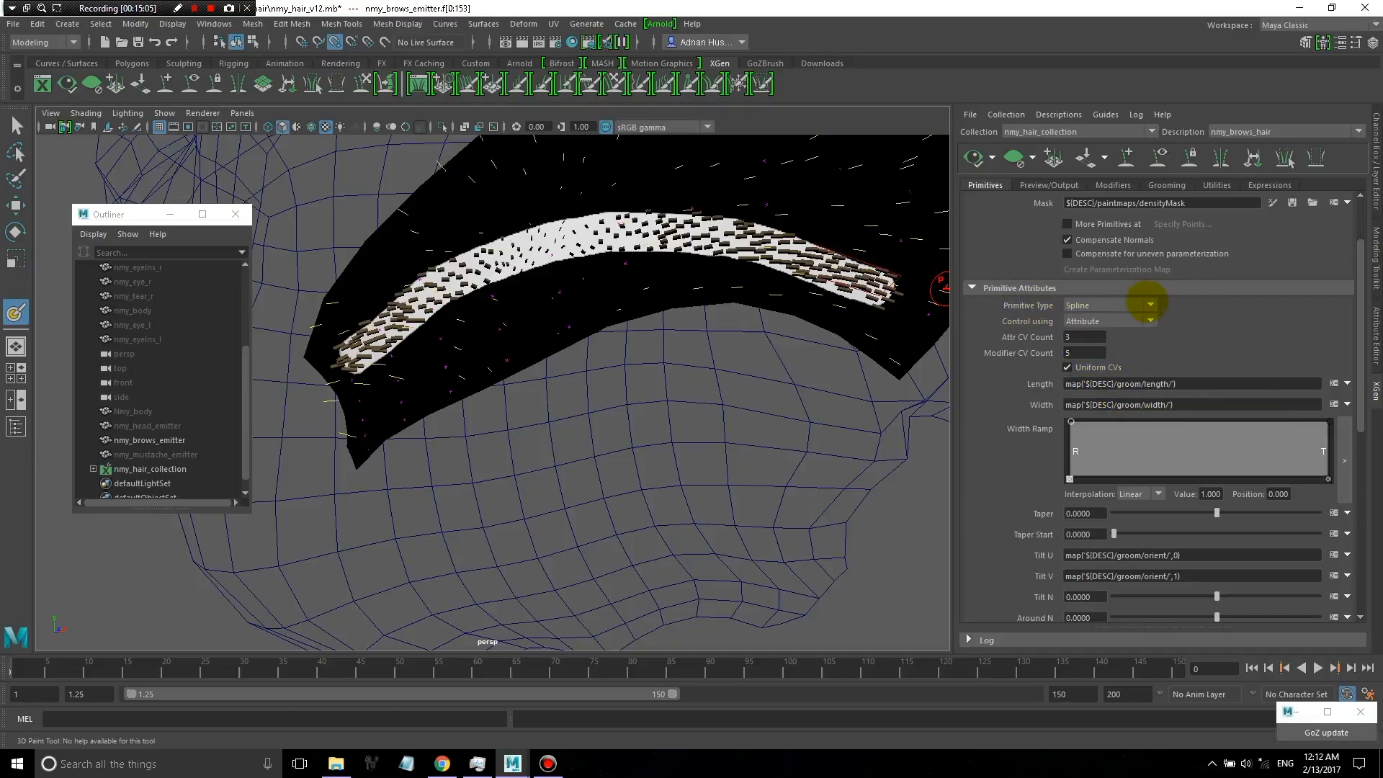
pyautogui.click(1150, 305)
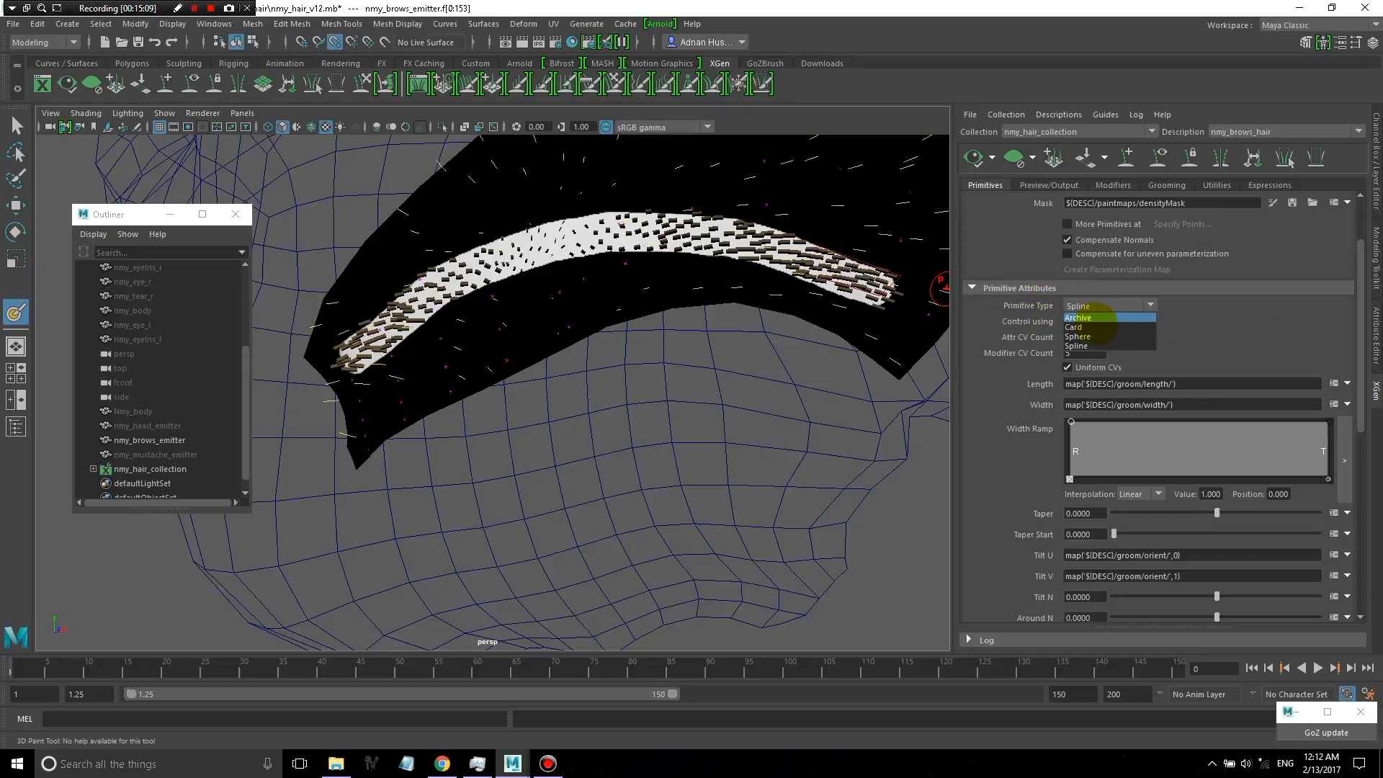
pyautogui.click(1074, 327)
pyautogui.press('6')
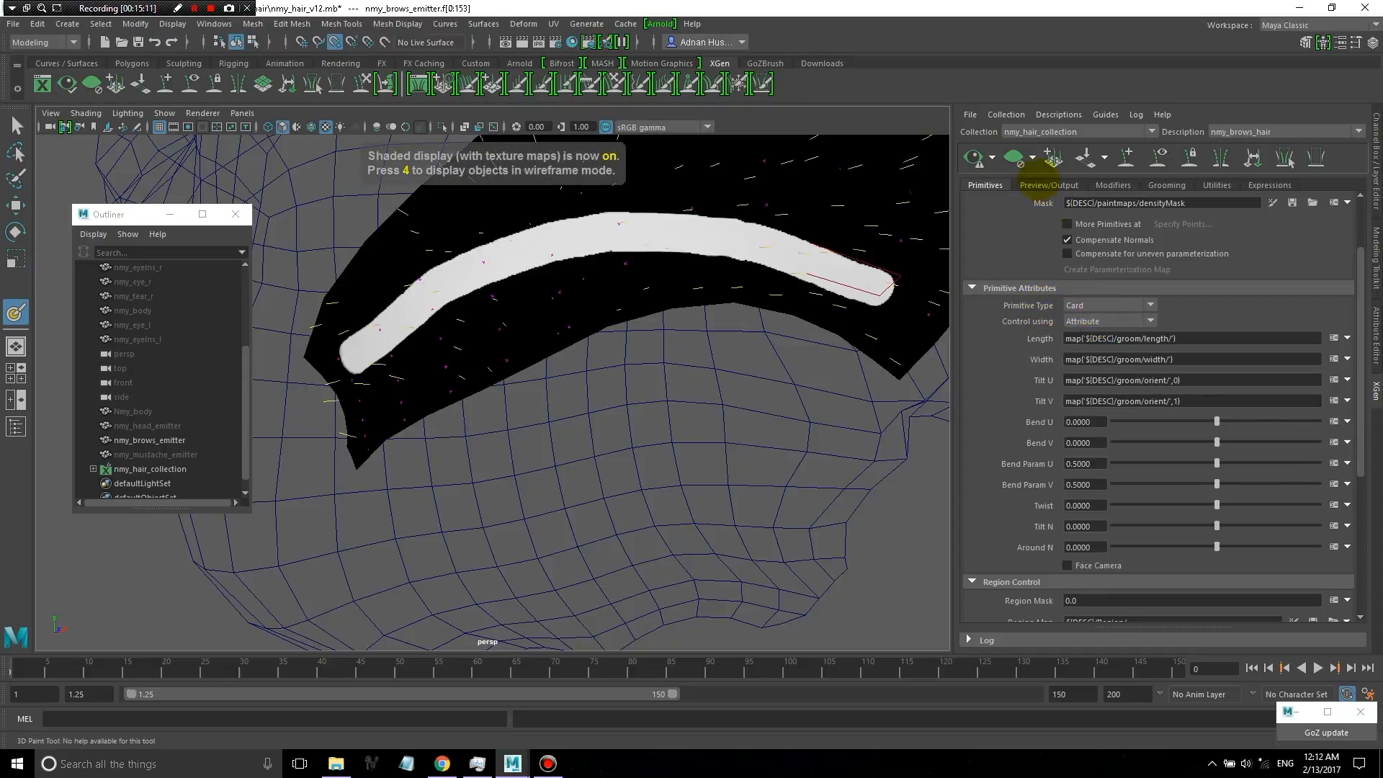
pyautogui.click(974, 158)
pyautogui.keyDown('alt'); pyautogui.moveTo(641, 302); pyautogui.dragTo(673, 253); pyautogui.keyUp('alt')
pyautogui.keyDown('alt'); pyautogui.moveTo(672, 253); pyautogui.dragTo(624, 439, button='middle'); pyautogui.keyUp('alt')
pyautogui.scroll(8, 610, 348)
pyautogui.scroll(-4, 613, 339)
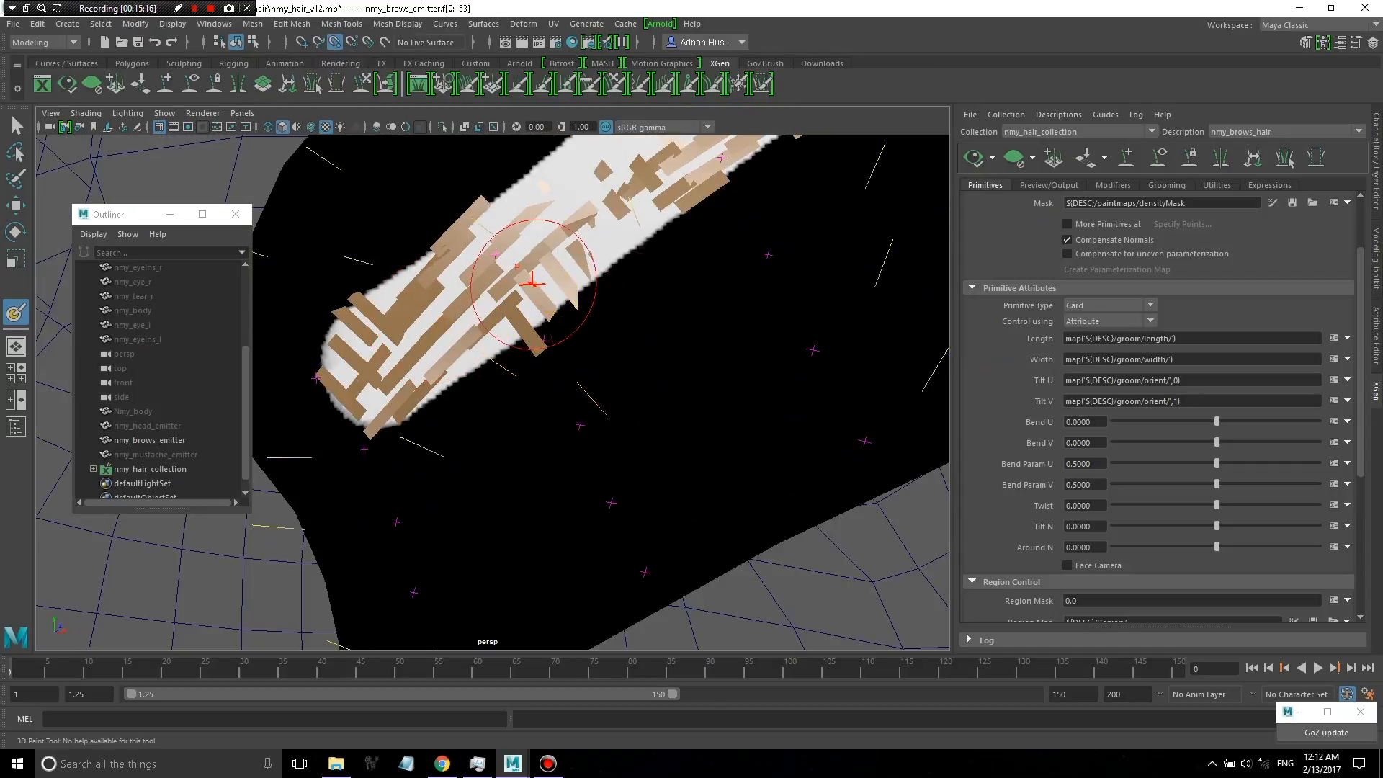
pyautogui.scroll(-5, 534, 281)
# - Set the eyebrow hair's primitive type back to Spline
pyautogui.click(1080, 305)
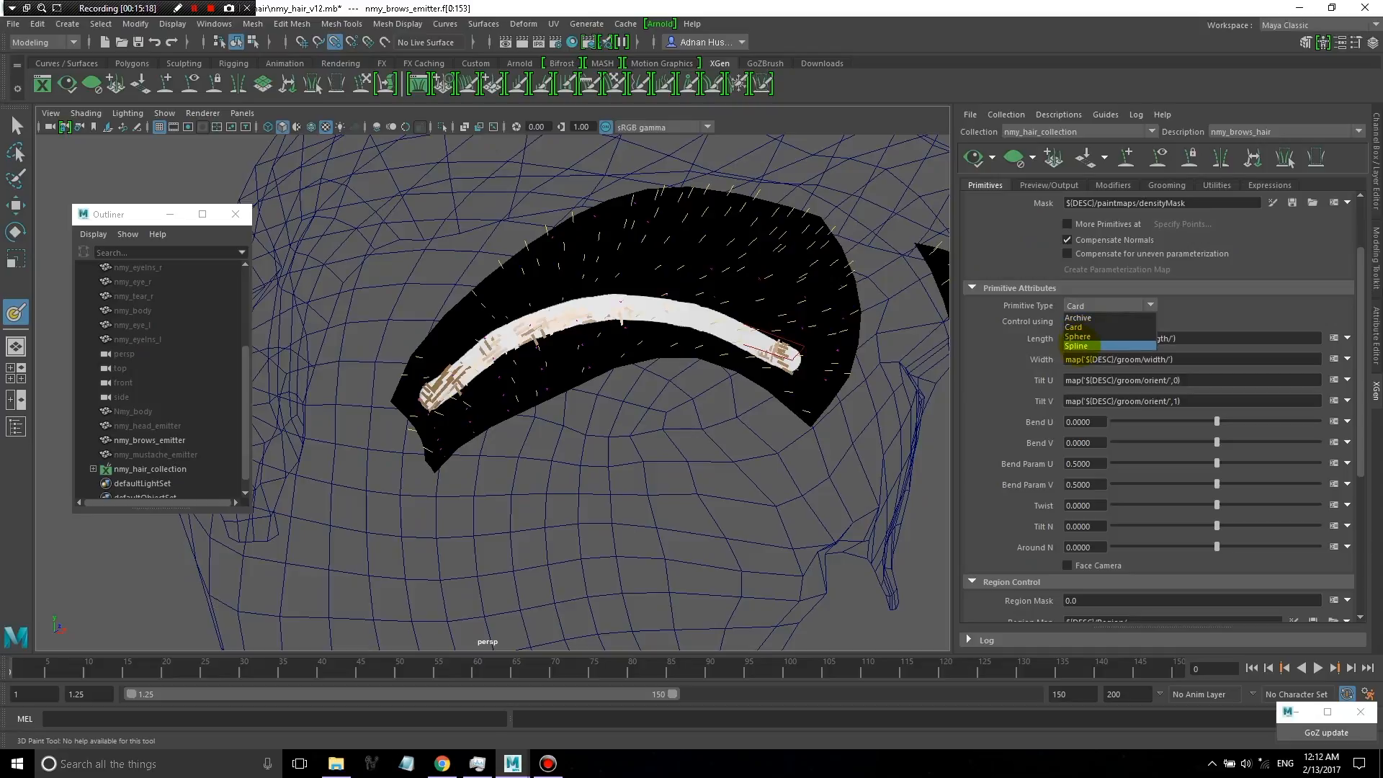
pyautogui.click(1080, 346)
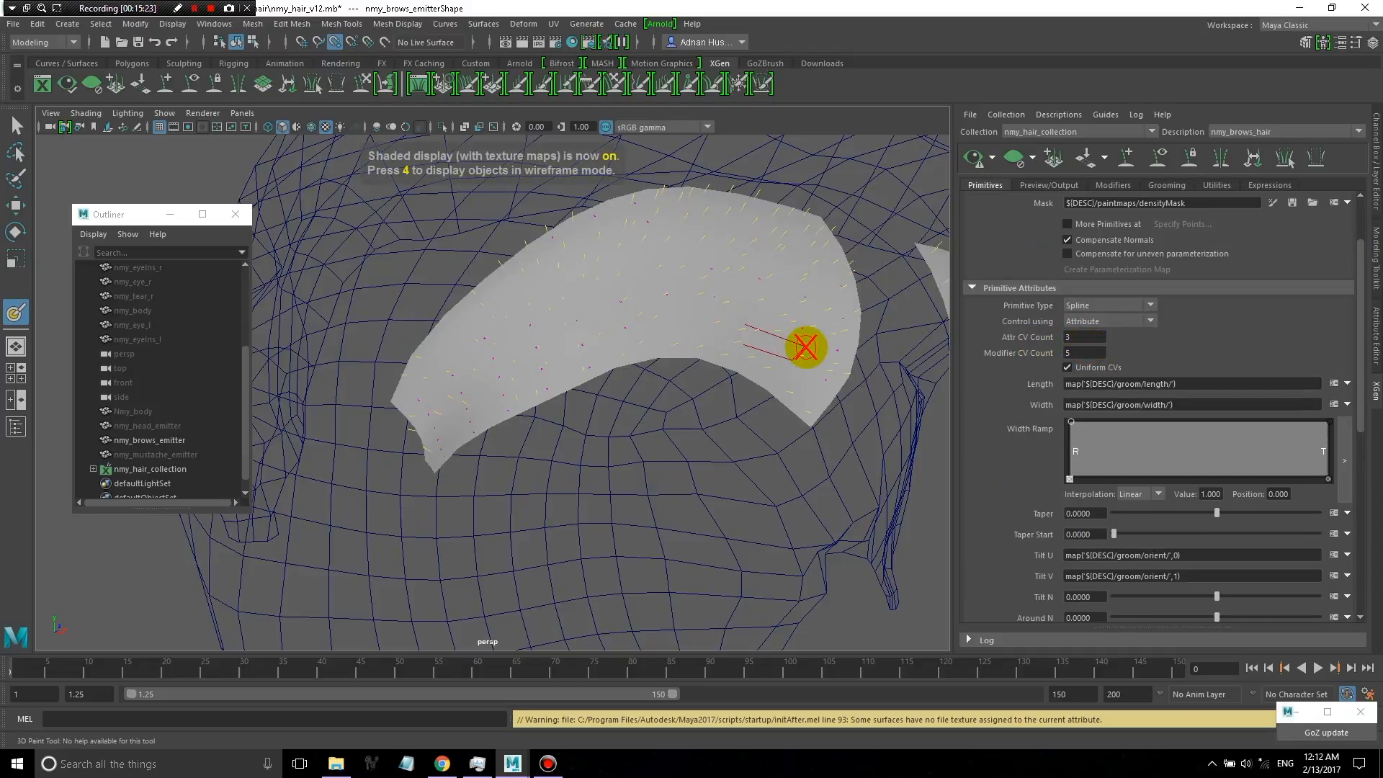
pyautogui.moveTo(849, 348)
pyautogui.keyDown('alt'); pyautogui.mouseDown()
pyautogui.moveTo(809, 346)
pyautogui.moveTo(839, 360)
pyautogui.mouseUp(); pyautogui.keyUp('alt')
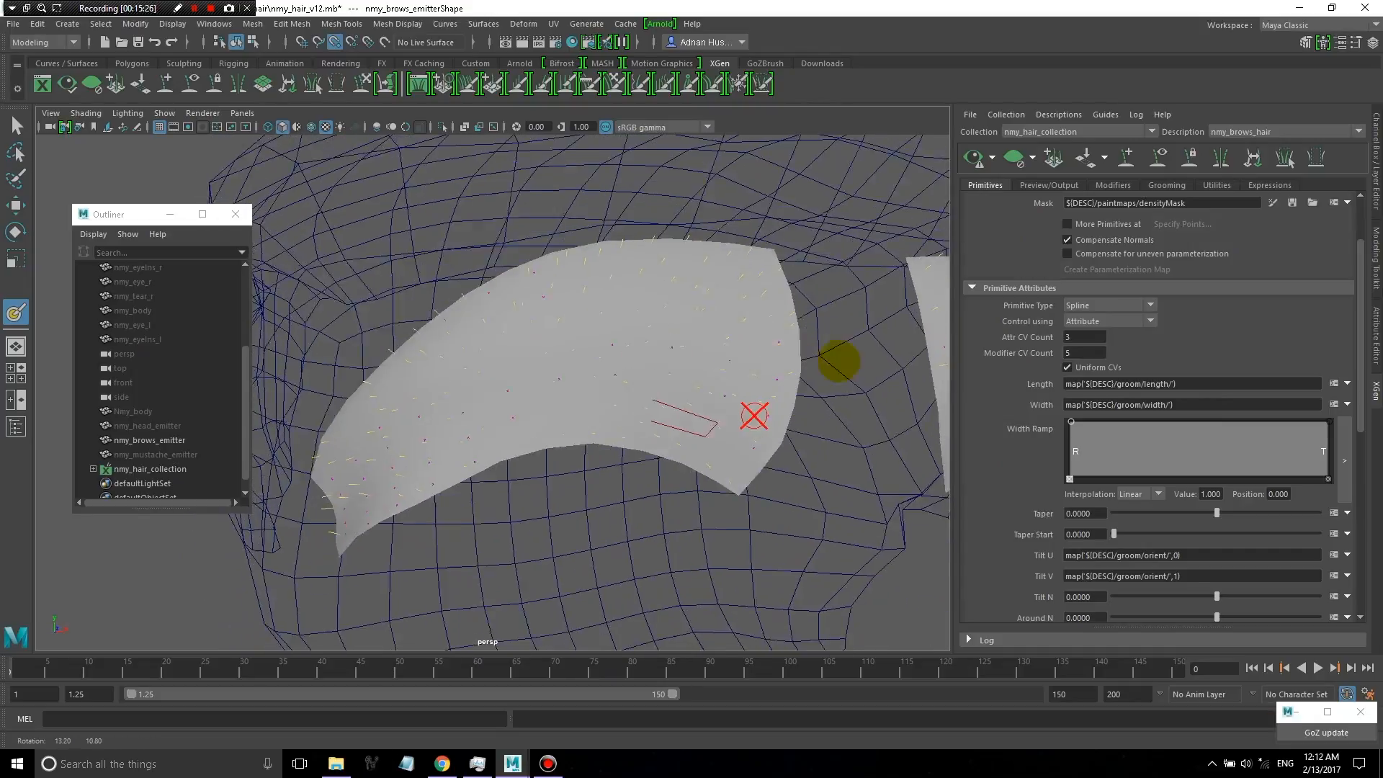
pyautogui.scroll(2, 1123, 350)
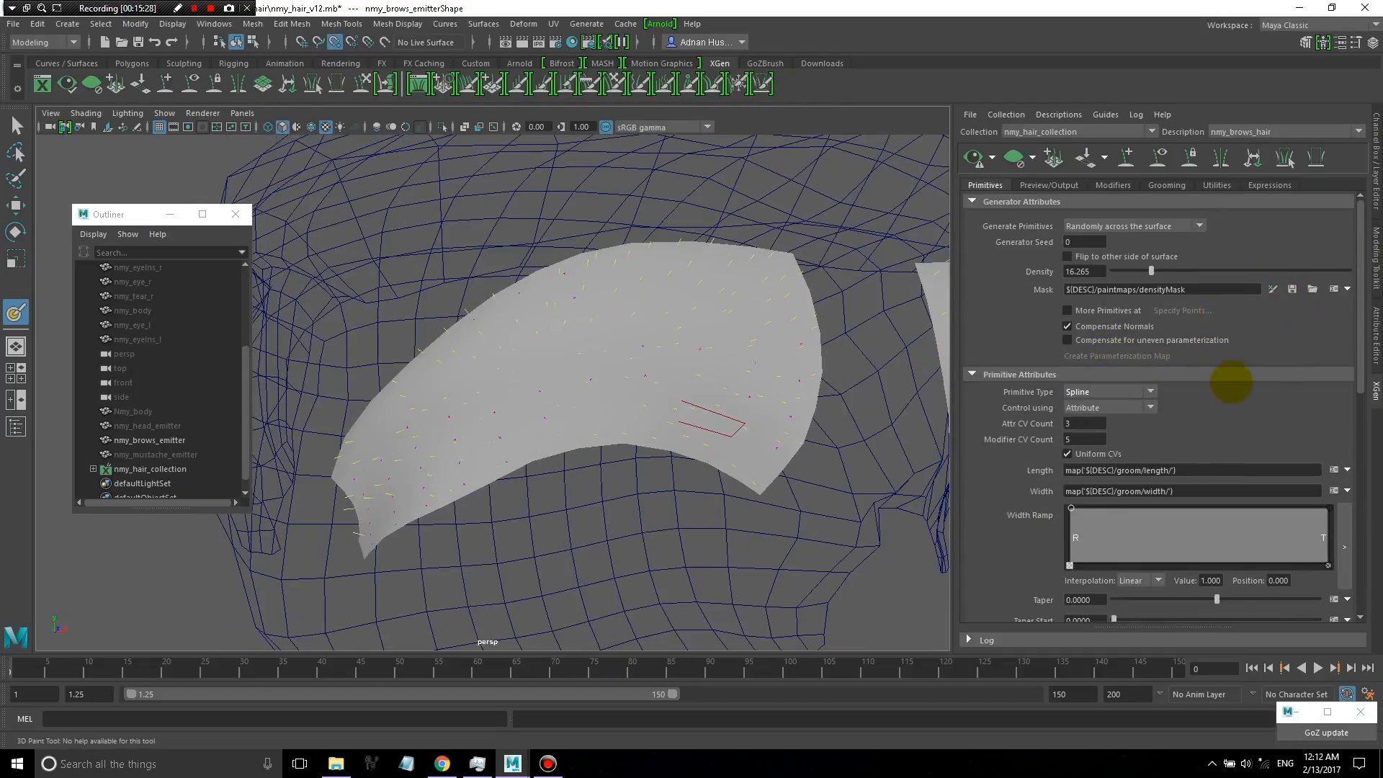
pyautogui.click(1102, 393)
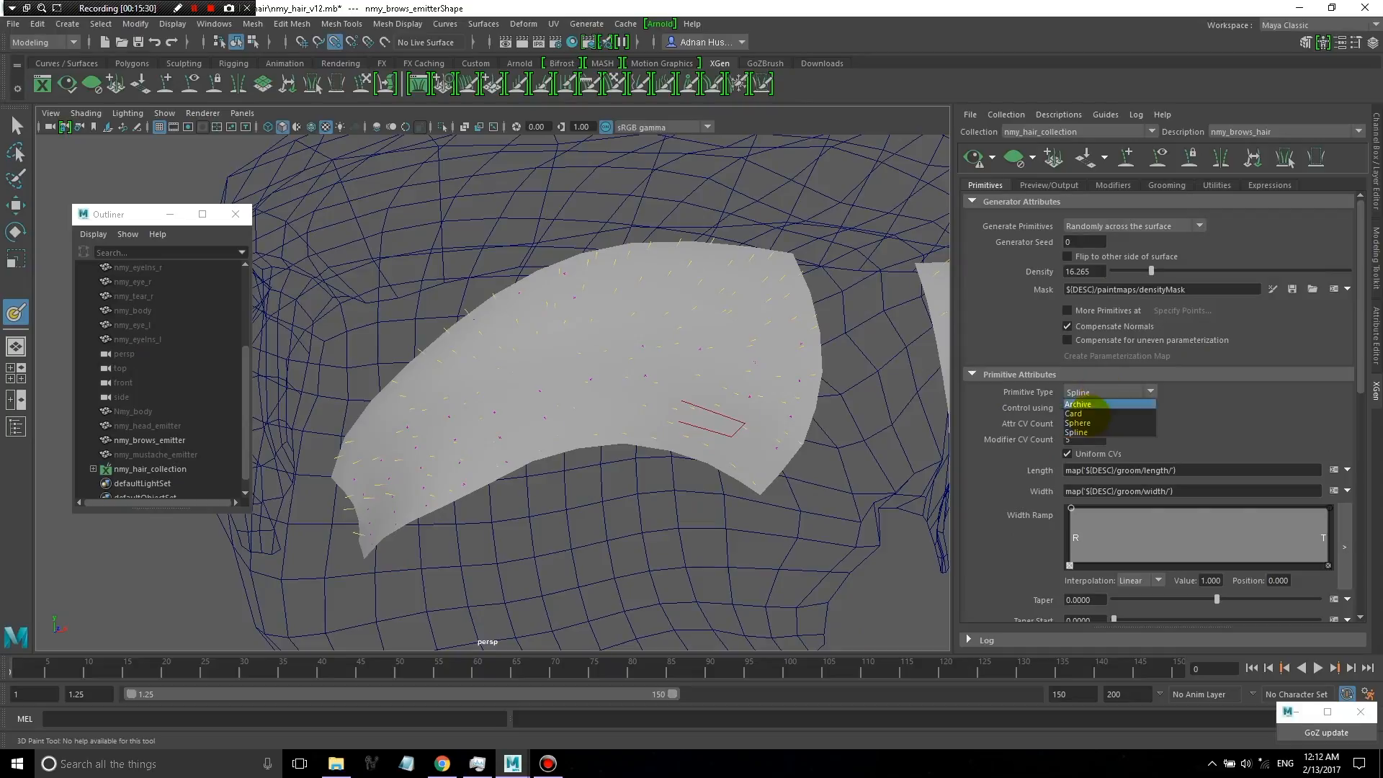
pyautogui.click(1102, 432)
pyautogui.press('6')
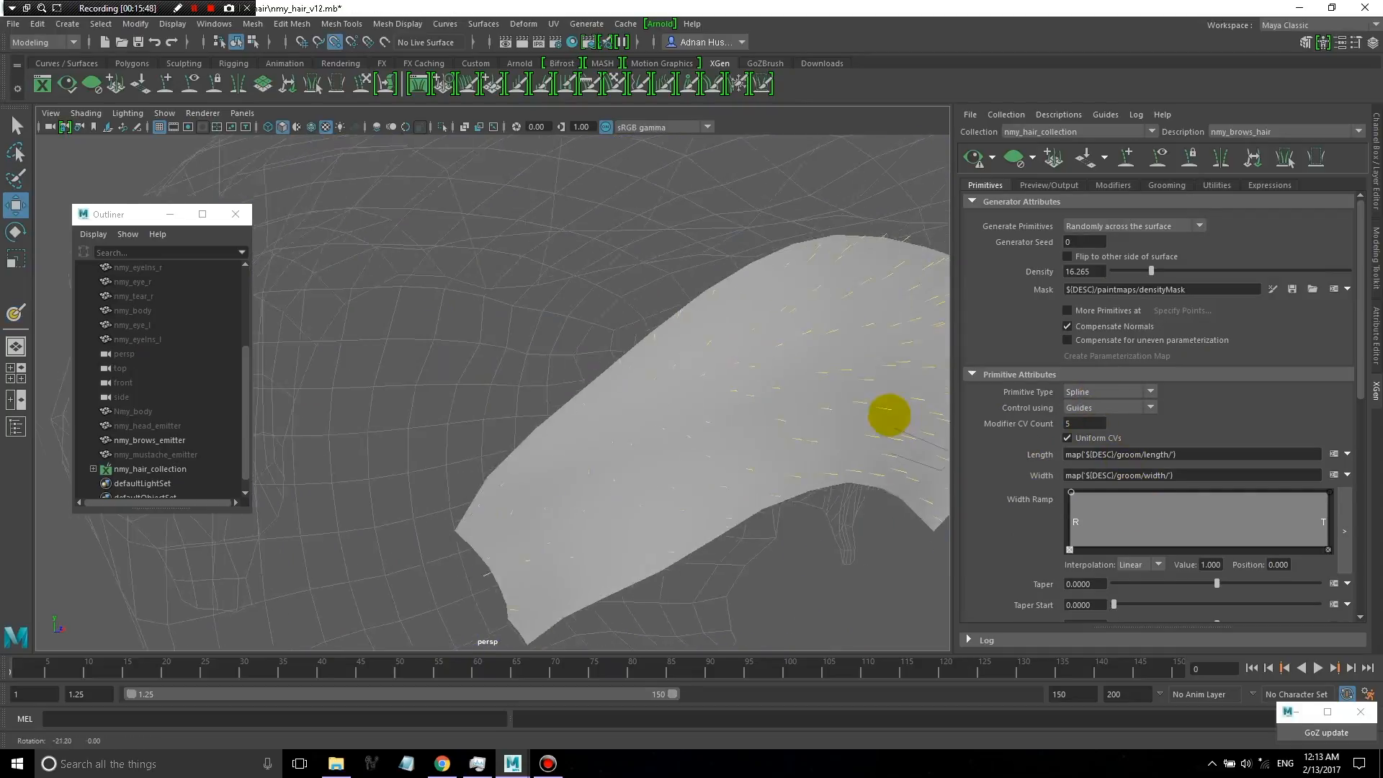
# - Select the brows emitter mesh and try to preview its hair with Guides as the control method
pyautogui.keyDown('alt'); pyautogui.moveTo(889, 411); pyautogui.dragTo(768, 410); pyautogui.keyUp('alt')
pyautogui.click(732, 416)
pyautogui.scroll(-4, 746, 419)
pyautogui.scroll(-4, 768, 409)
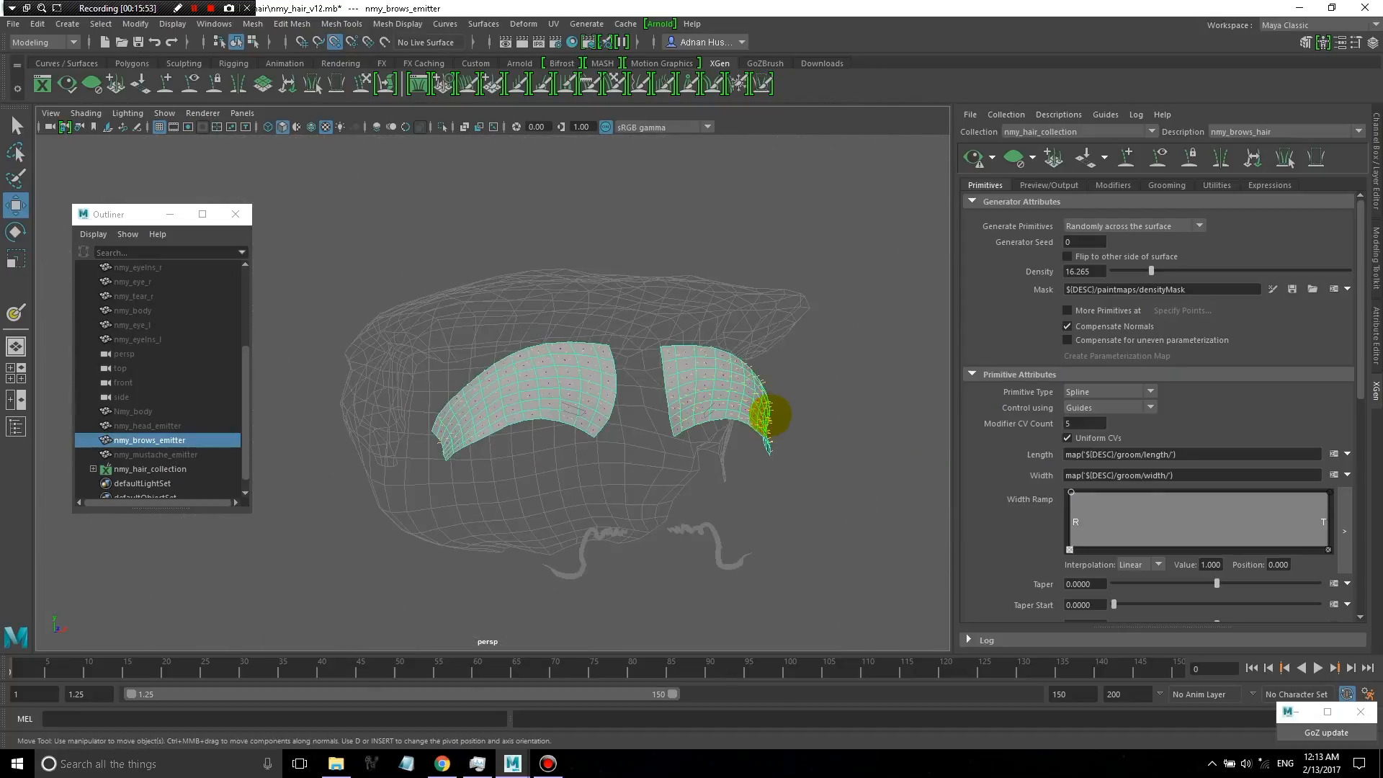
pyautogui.keyDown('alt'); pyautogui.moveTo(769, 416); pyautogui.dragTo(715, 356, button='middle'); pyautogui.keyUp('alt')
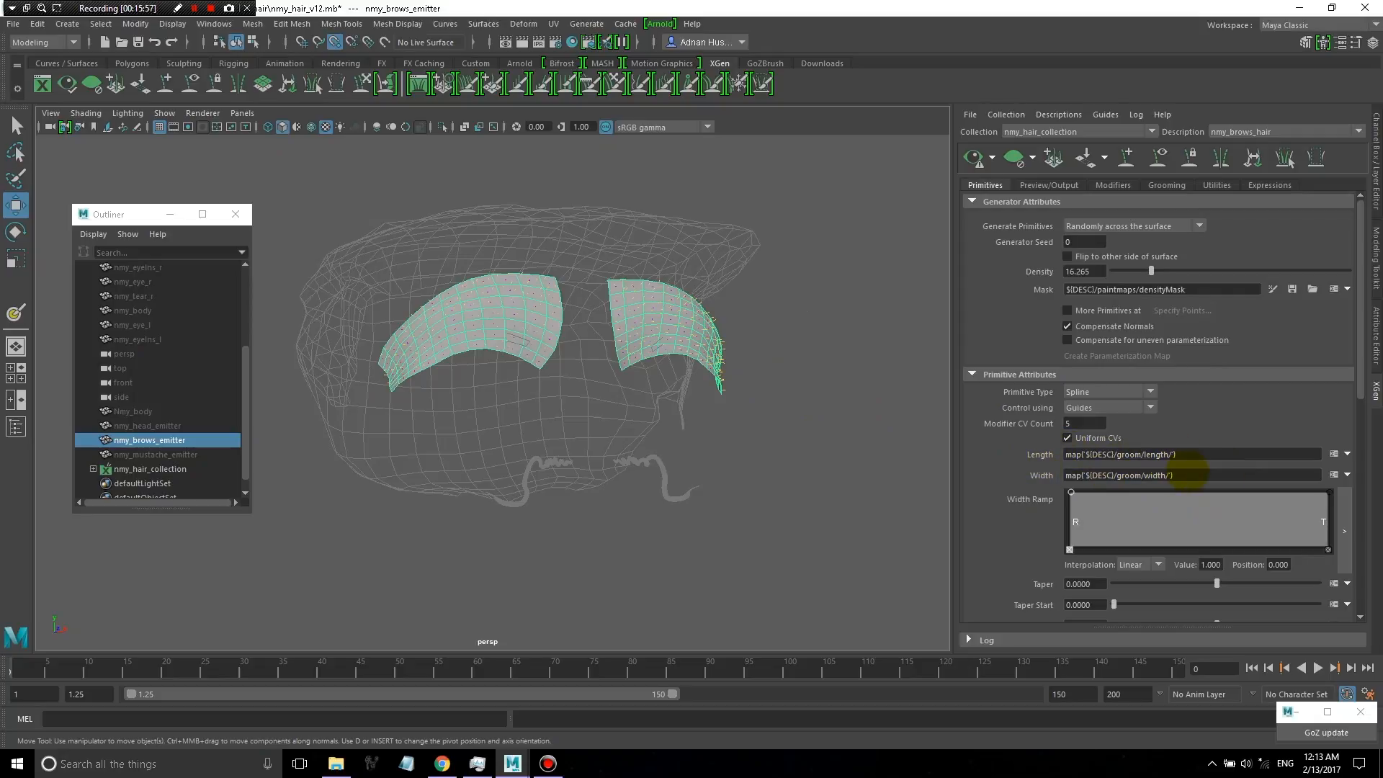
pyautogui.scroll(-2, 1035, 476)
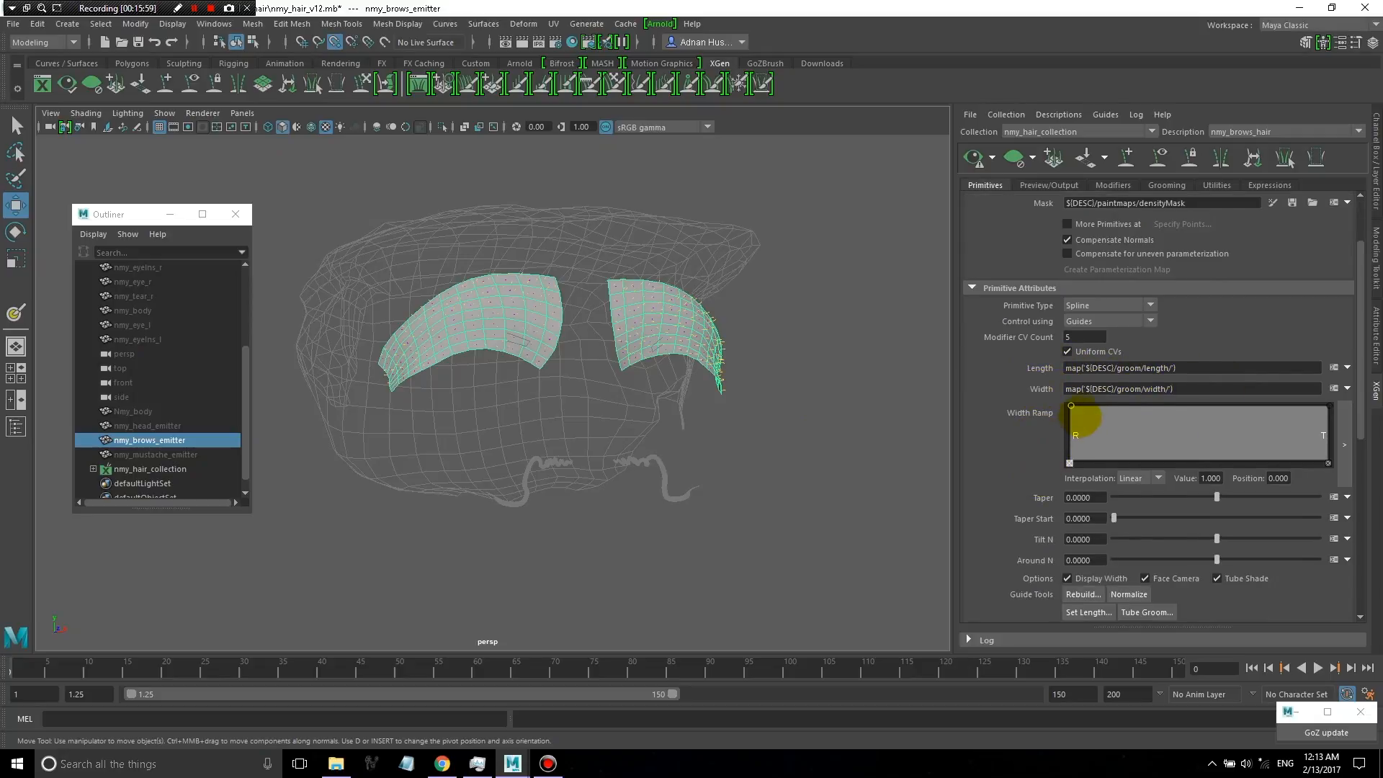
pyautogui.scroll(8, 617, 420)
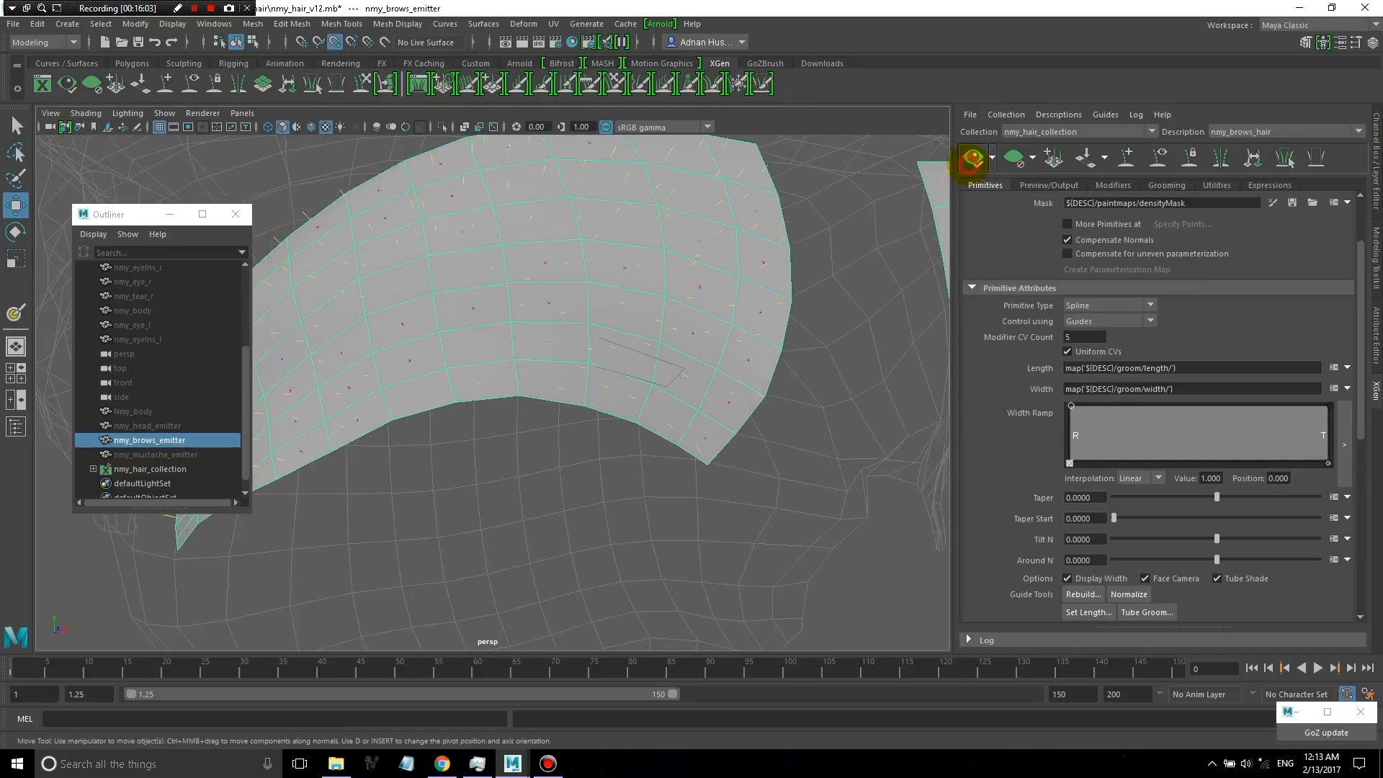
pyautogui.click(974, 158)
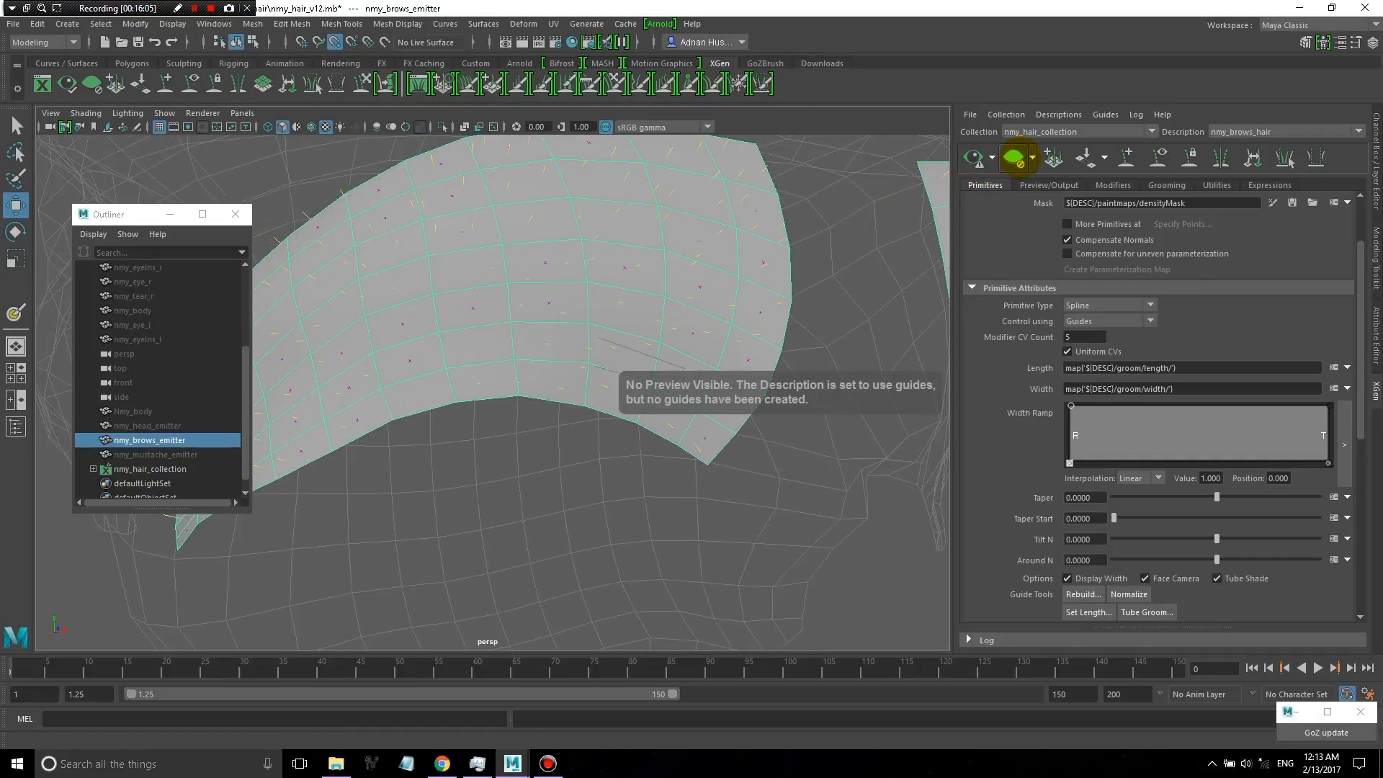
# - Set the spline primitives to be controlled using Attribute and update the hair preview
pyautogui.click(1119, 321)
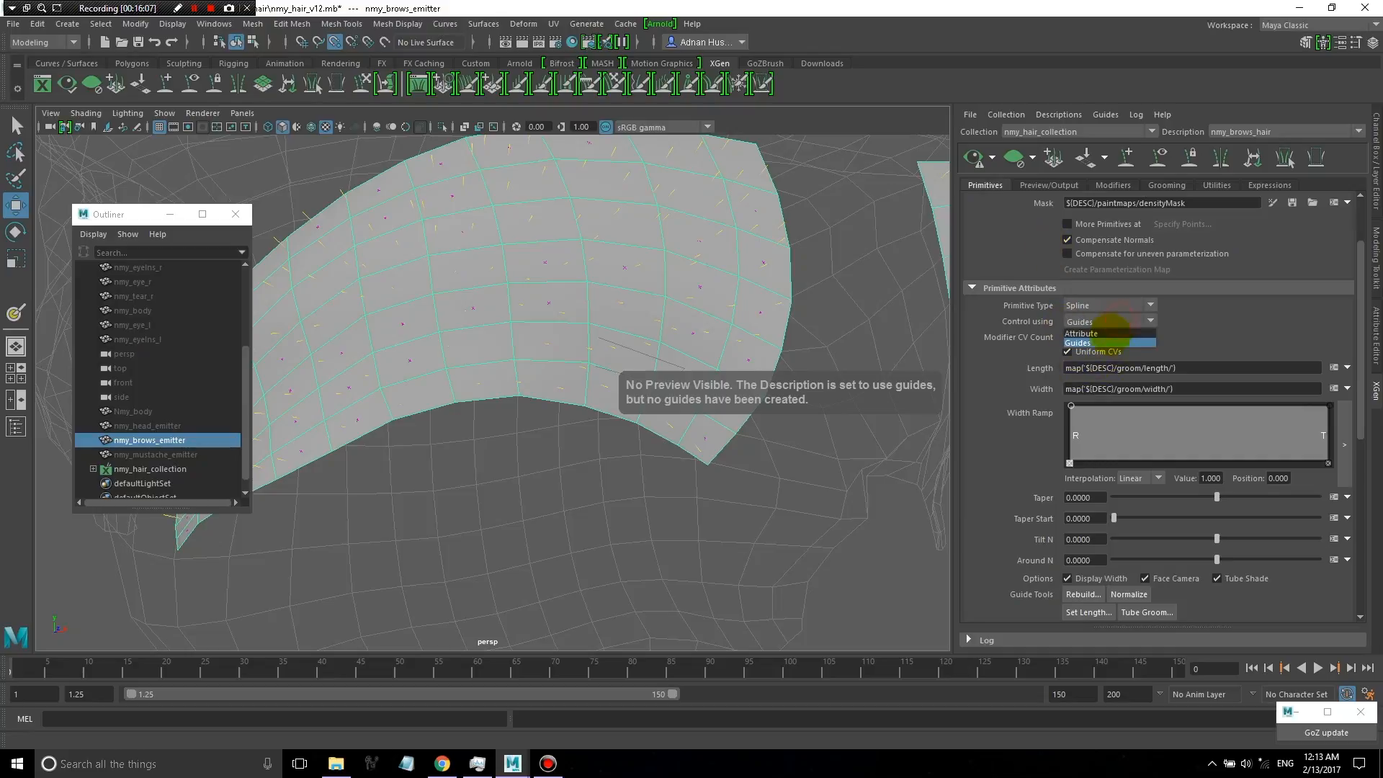
pyautogui.click(1117, 335)
pyautogui.click(974, 157)
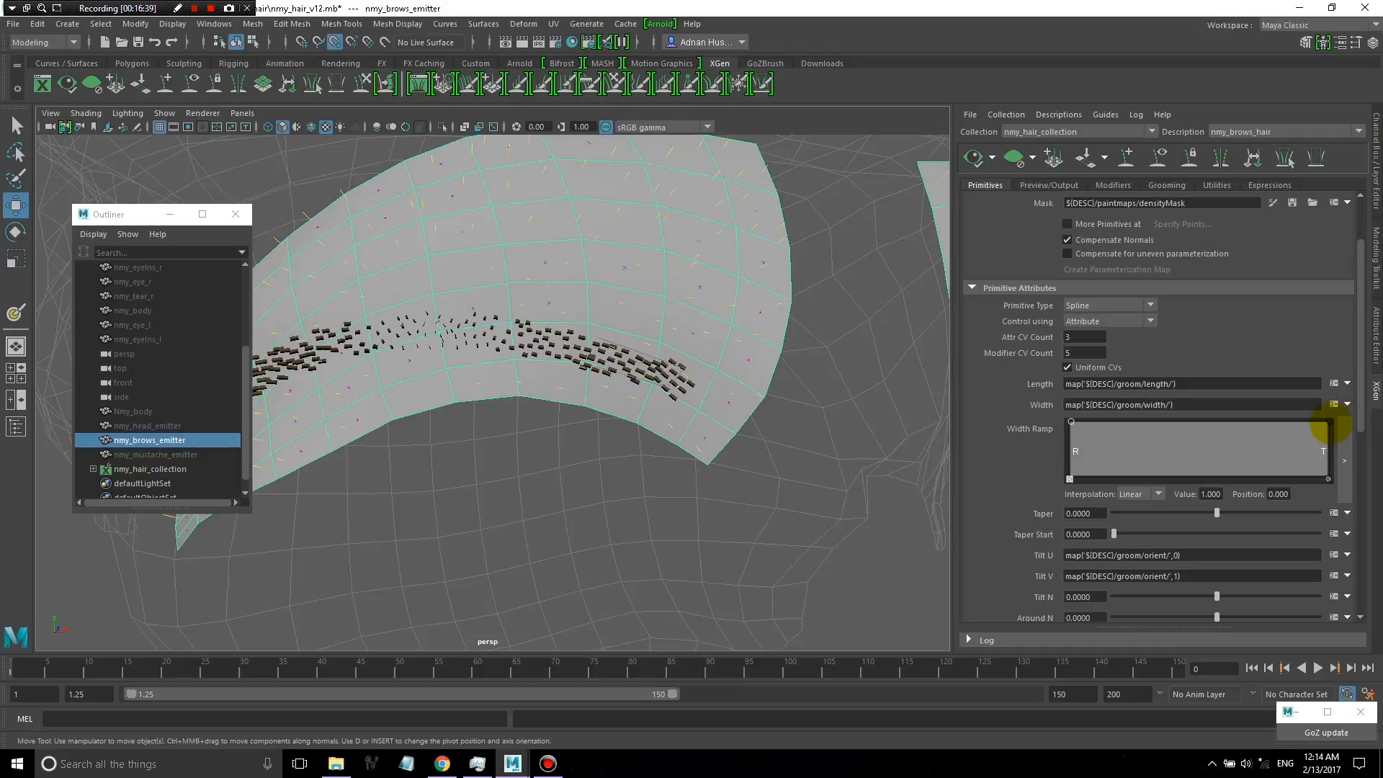
# - Shape the width ramp with root value 0.342, a Smooth point of value 0.250 at position 0.540, and tip value 0.000
pyautogui.moveTo(1329, 423); pyautogui.dragTo(1329, 477)
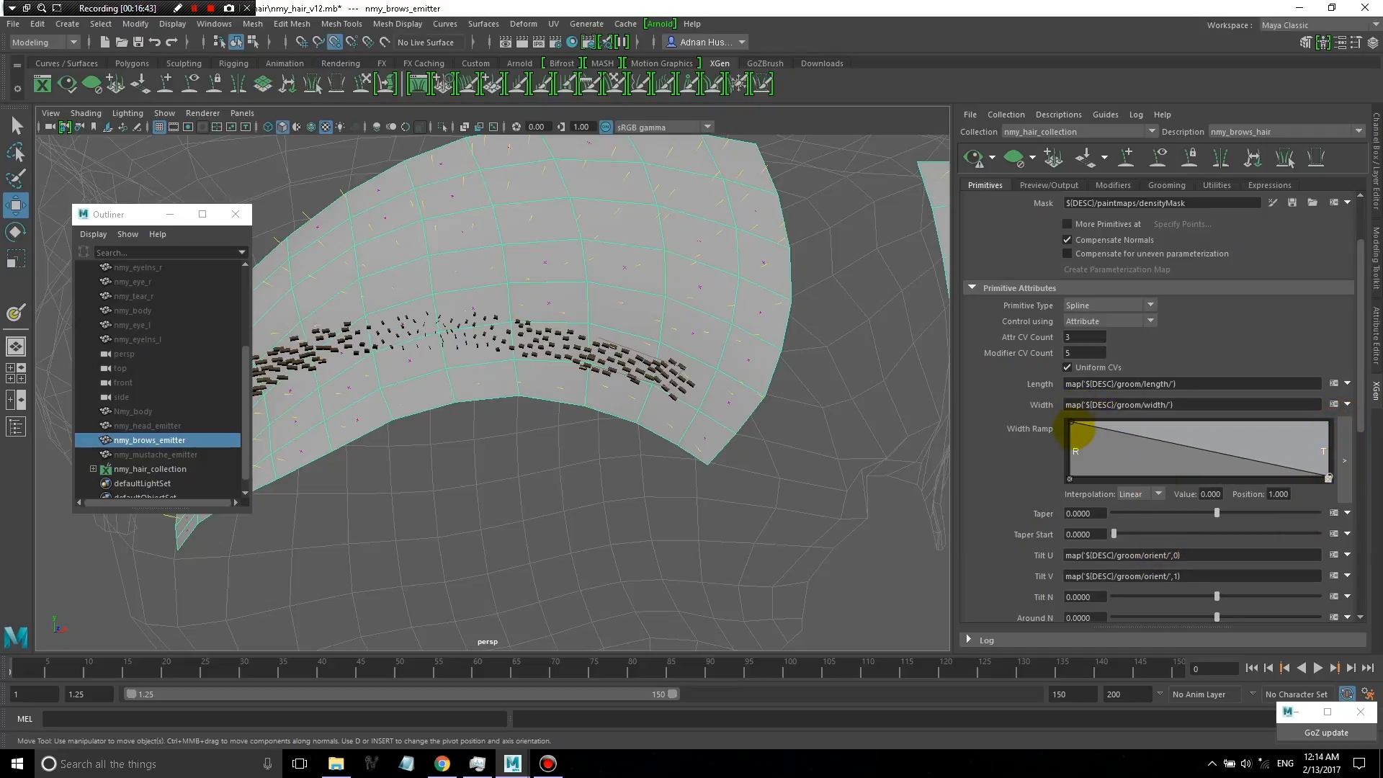
pyautogui.moveTo(1071, 424); pyautogui.dragTo(1071, 441)
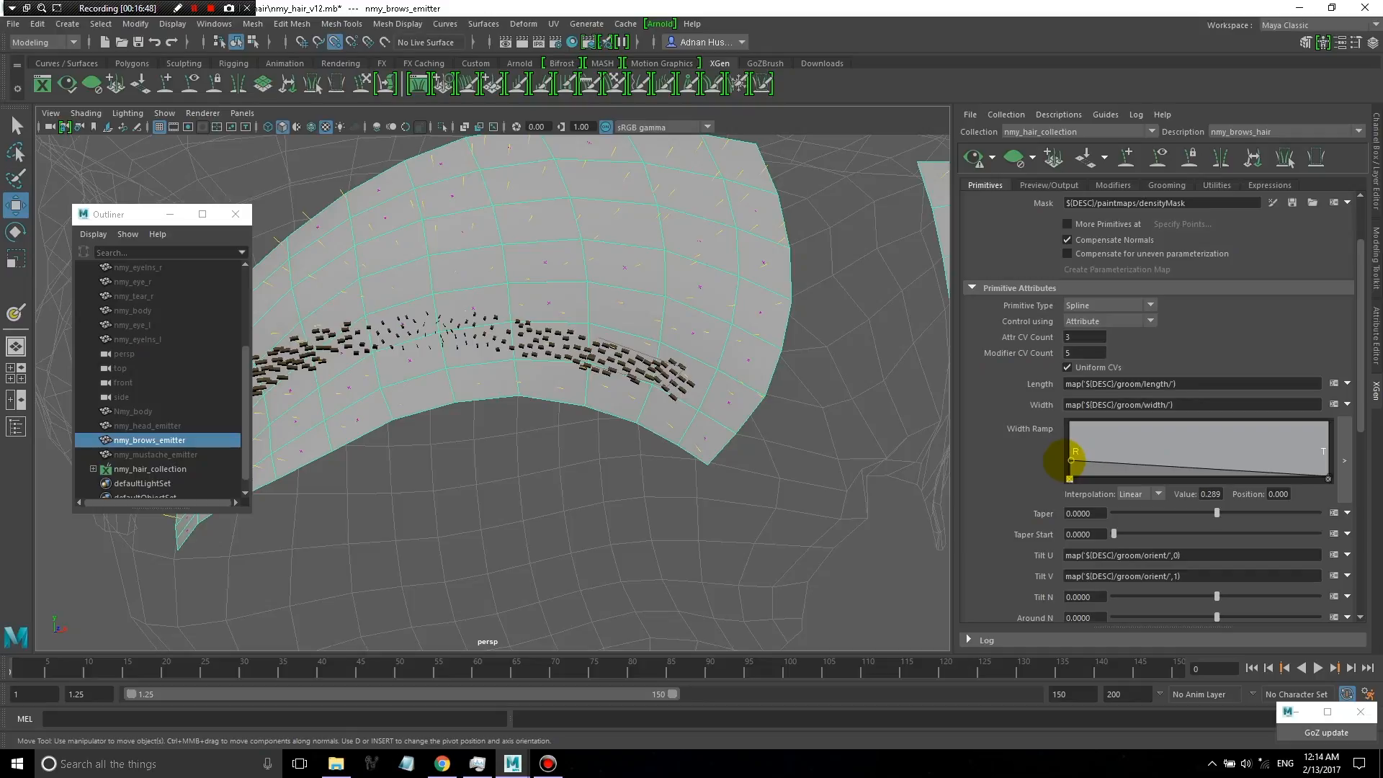
pyautogui.moveTo(1067, 457); pyautogui.dragTo(1069, 455)
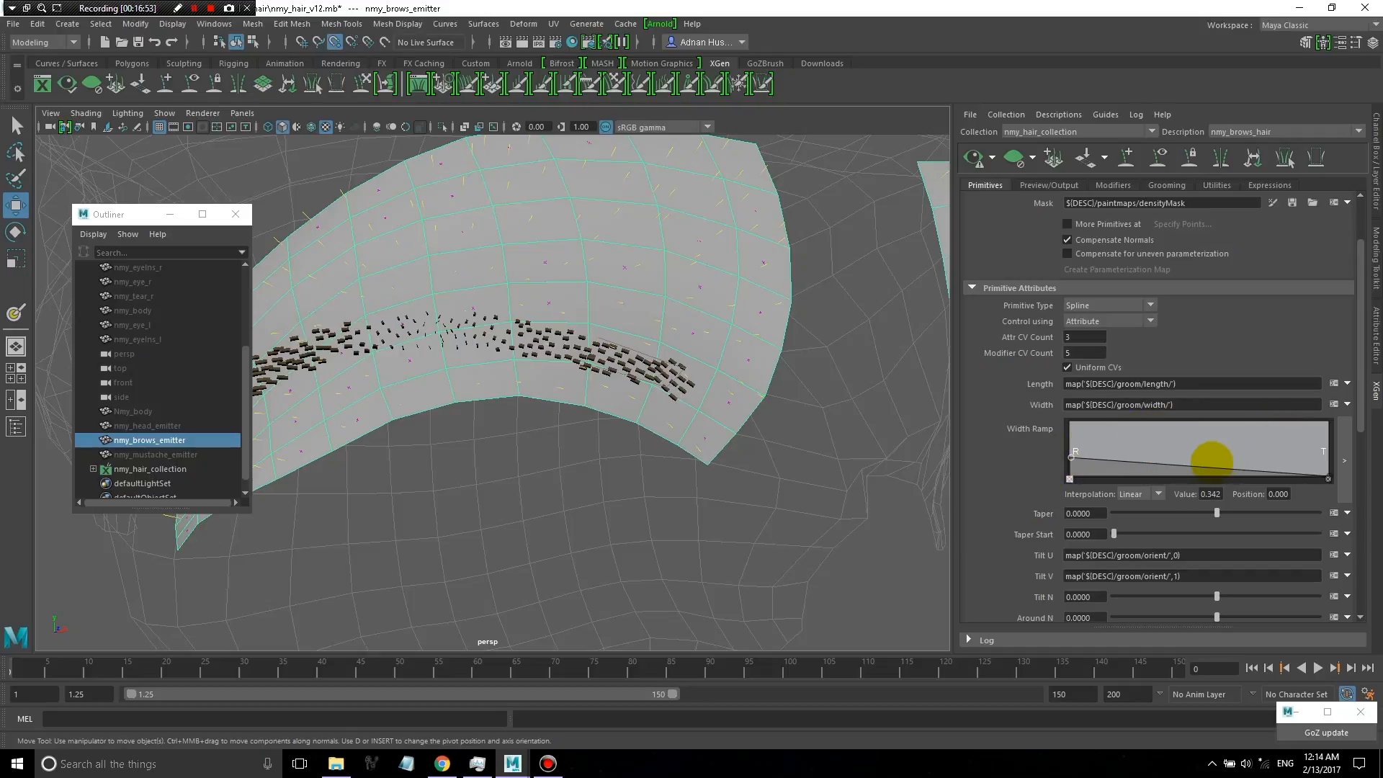
pyautogui.moveTo(1211, 467); pyautogui.dragTo(1209, 462)
pyautogui.click(1132, 493)
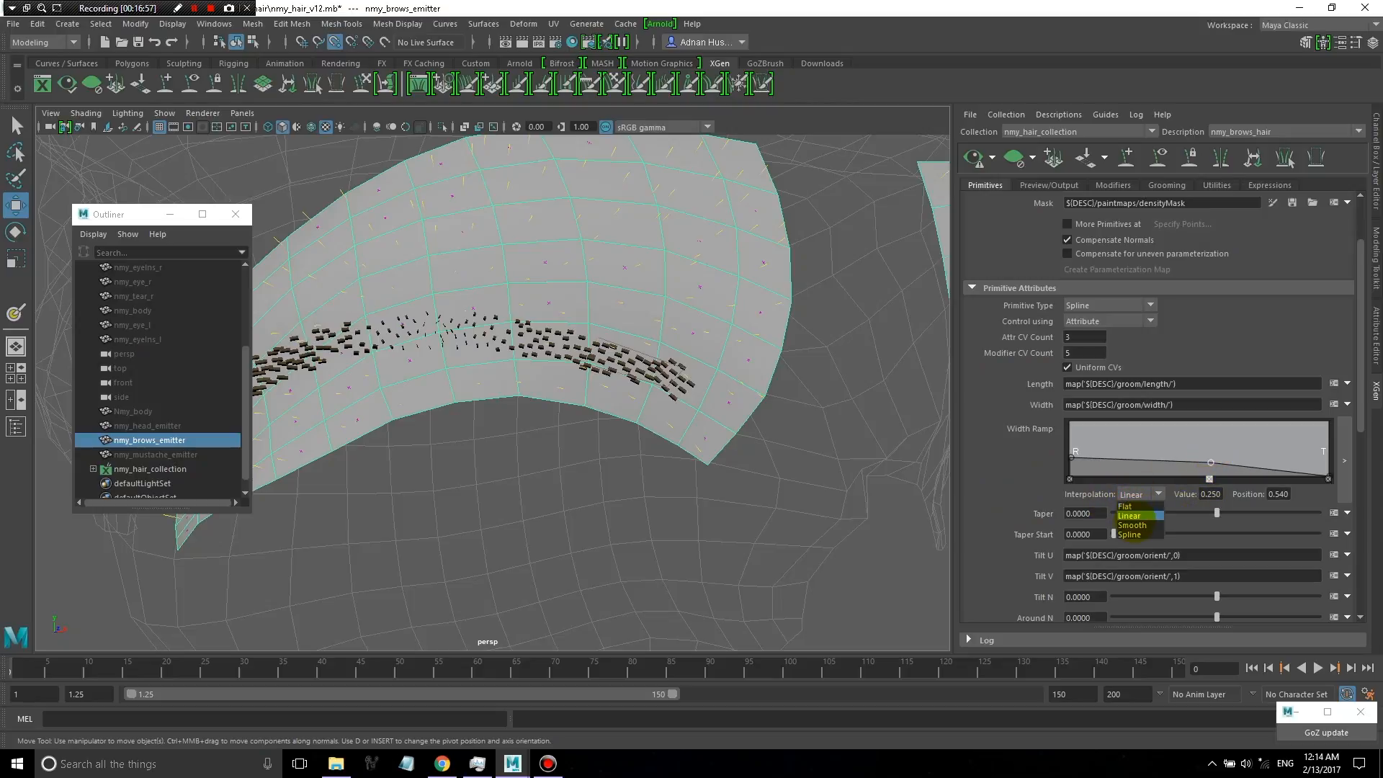
pyautogui.click(1135, 525)
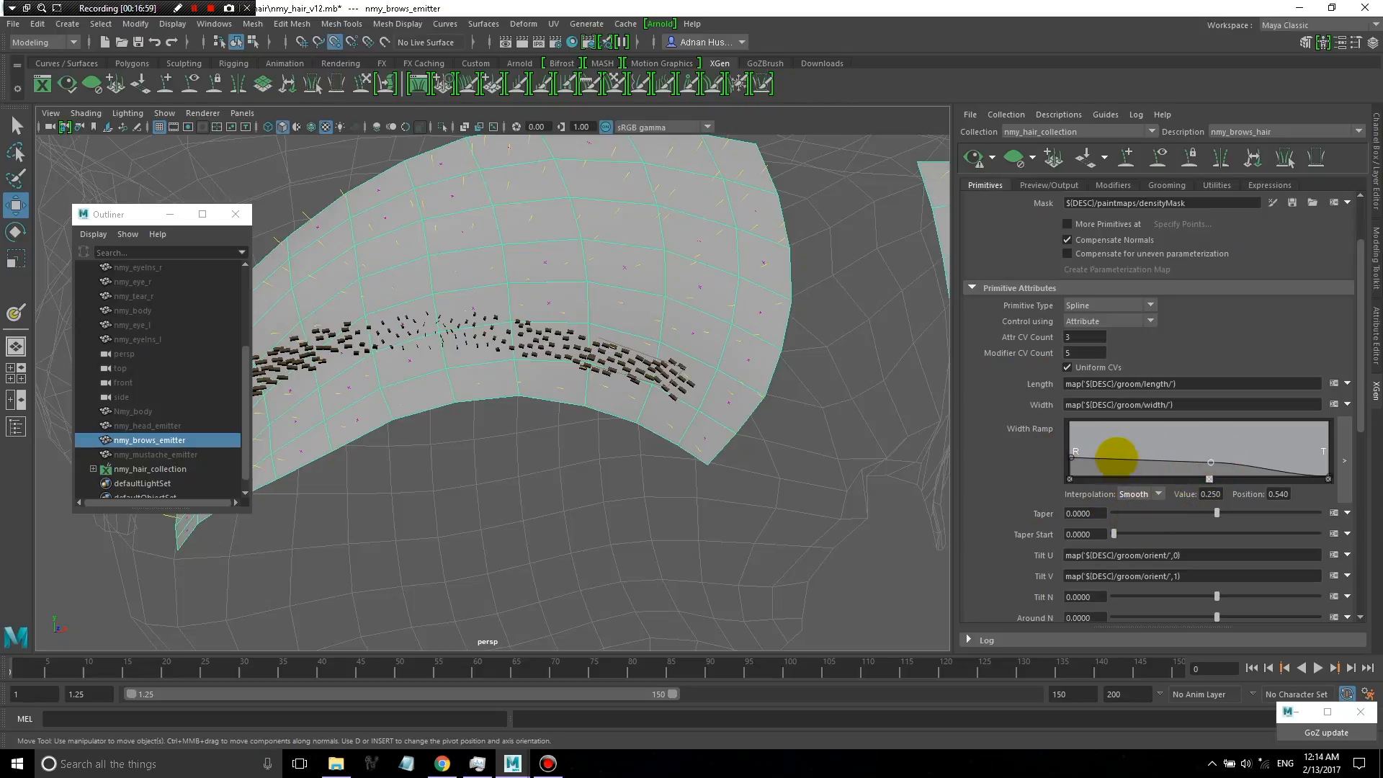
# - Update the preview with the new width ramp and inspect the eyebrow hairs up close
pyautogui.keyDown('alt'); pyautogui.moveTo(576, 374); pyautogui.dragTo(791, 409); pyautogui.keyUp('alt')
pyautogui.scroll(2, 792, 411)
pyautogui.keyDown('alt'); pyautogui.moveTo(856, 439); pyautogui.dragTo(738, 398, button='middle'); pyautogui.keyUp('alt')
pyautogui.scroll(4, 741, 395)
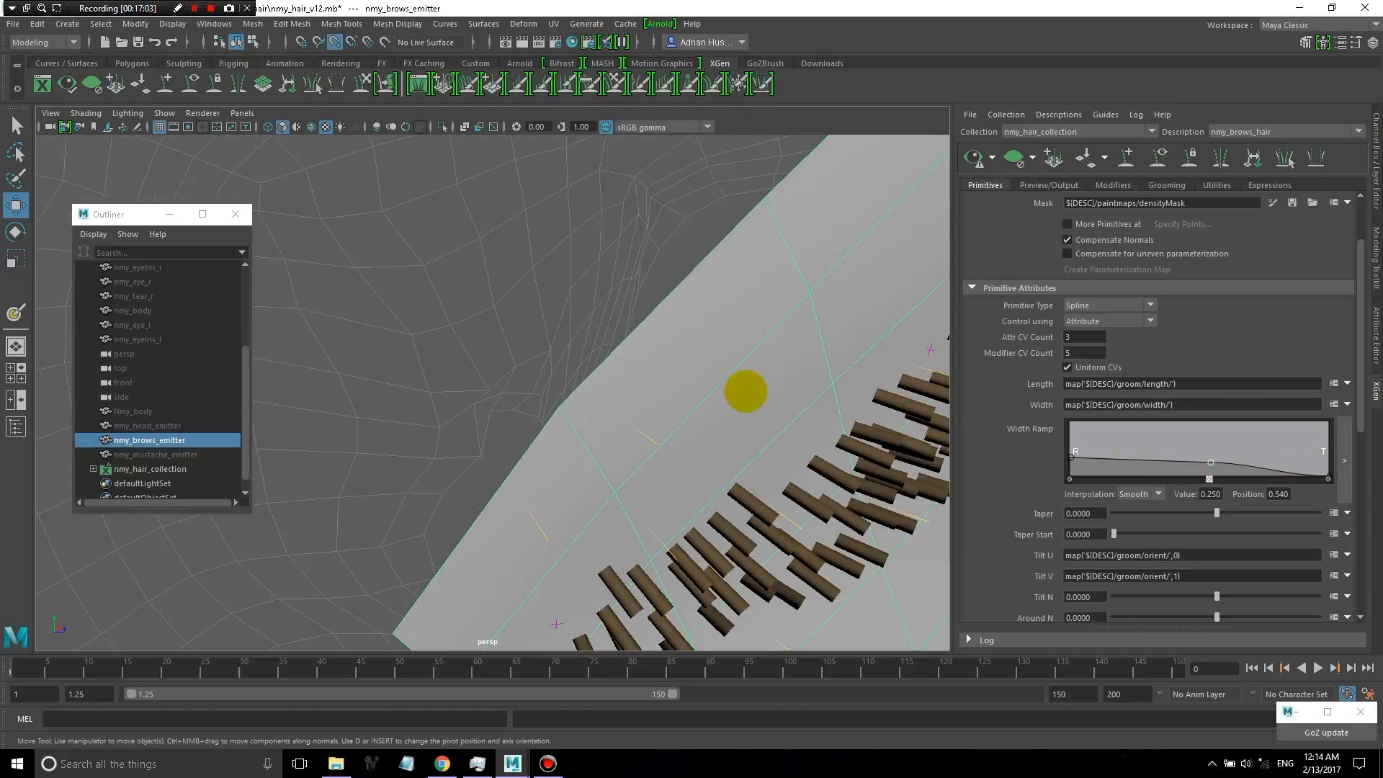
pyautogui.click(974, 157)
pyautogui.keyDown('alt'); pyautogui.moveTo(827, 370); pyautogui.dragTo(754, 361); pyautogui.keyUp('alt')
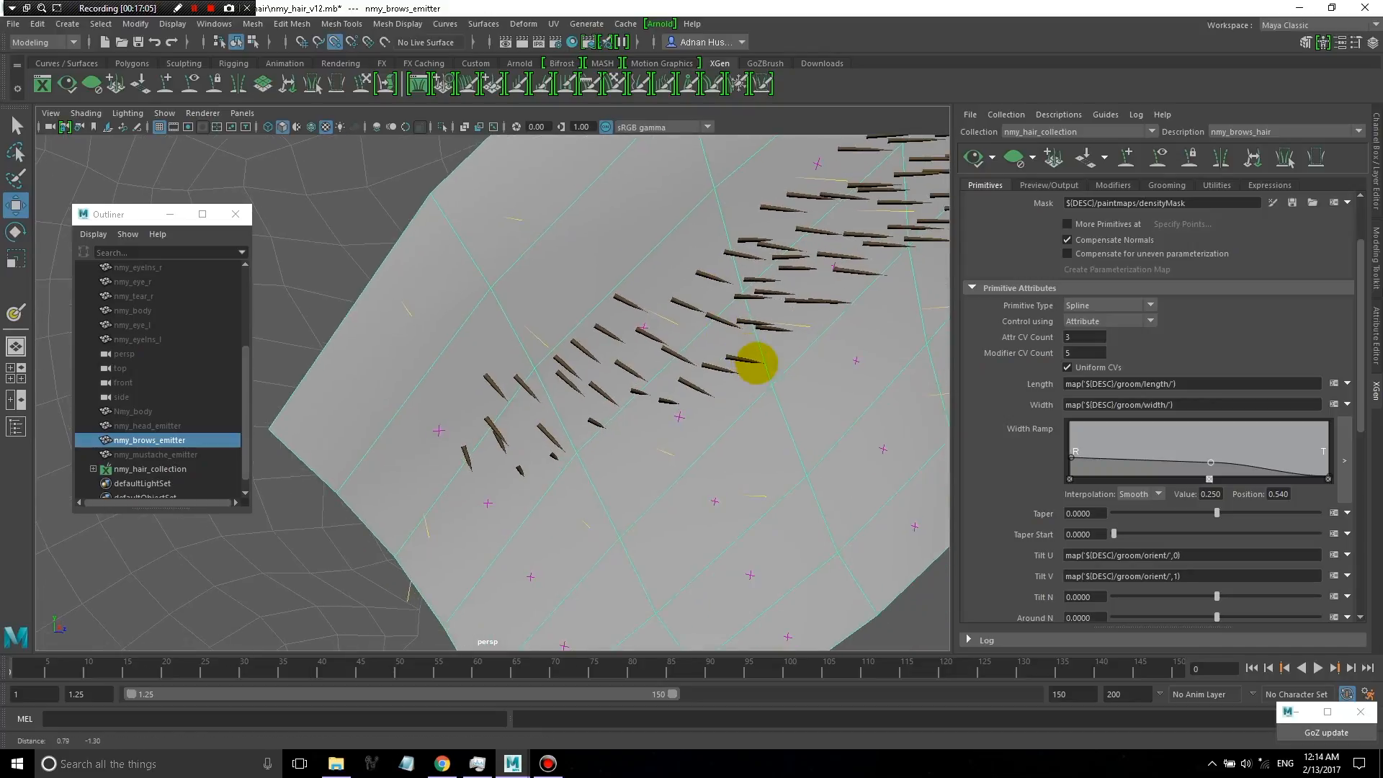
# - Examine the tapered eyebrow hairs up close and review the remaining primitive, region, displacement and culling attributes
pyautogui.scroll(5, 670, 364)
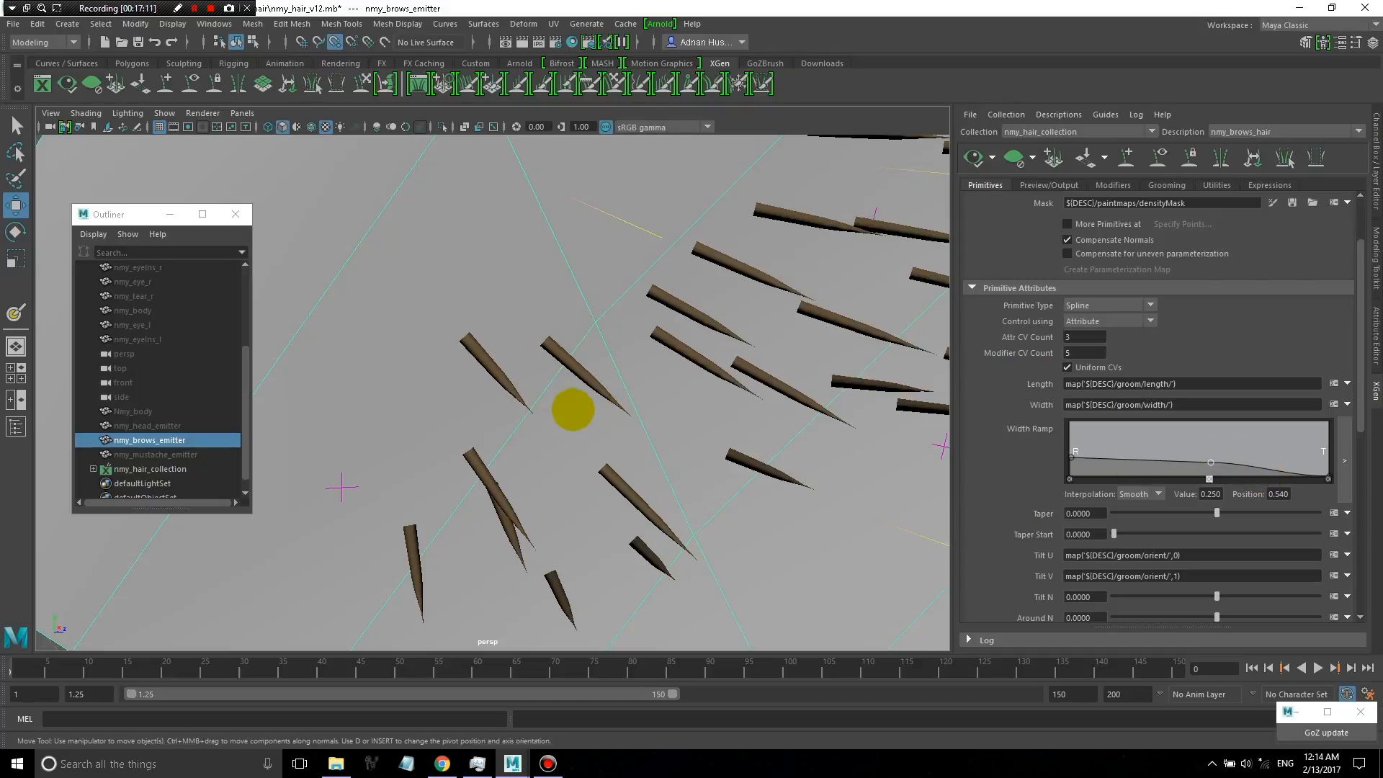
pyautogui.press('f')
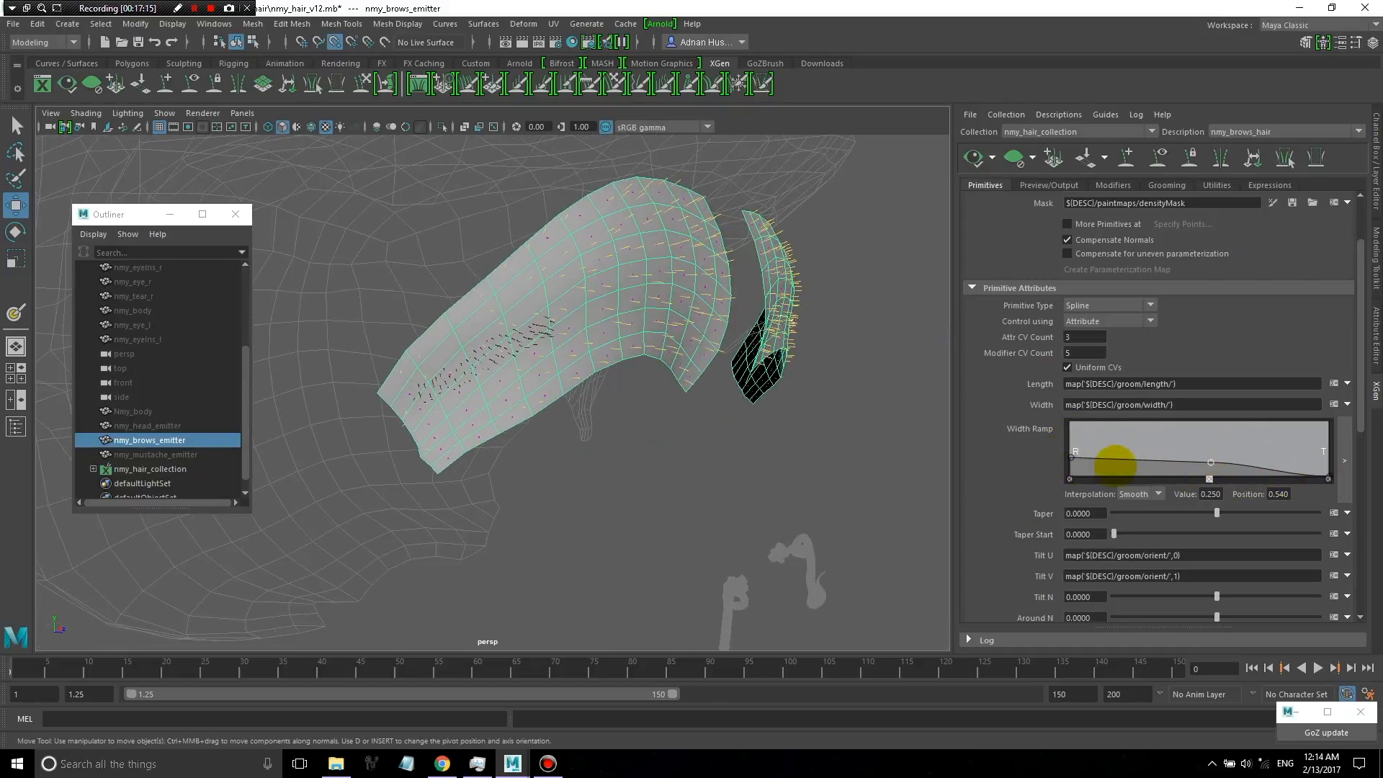
pyautogui.scroll(-4, 1042, 460)
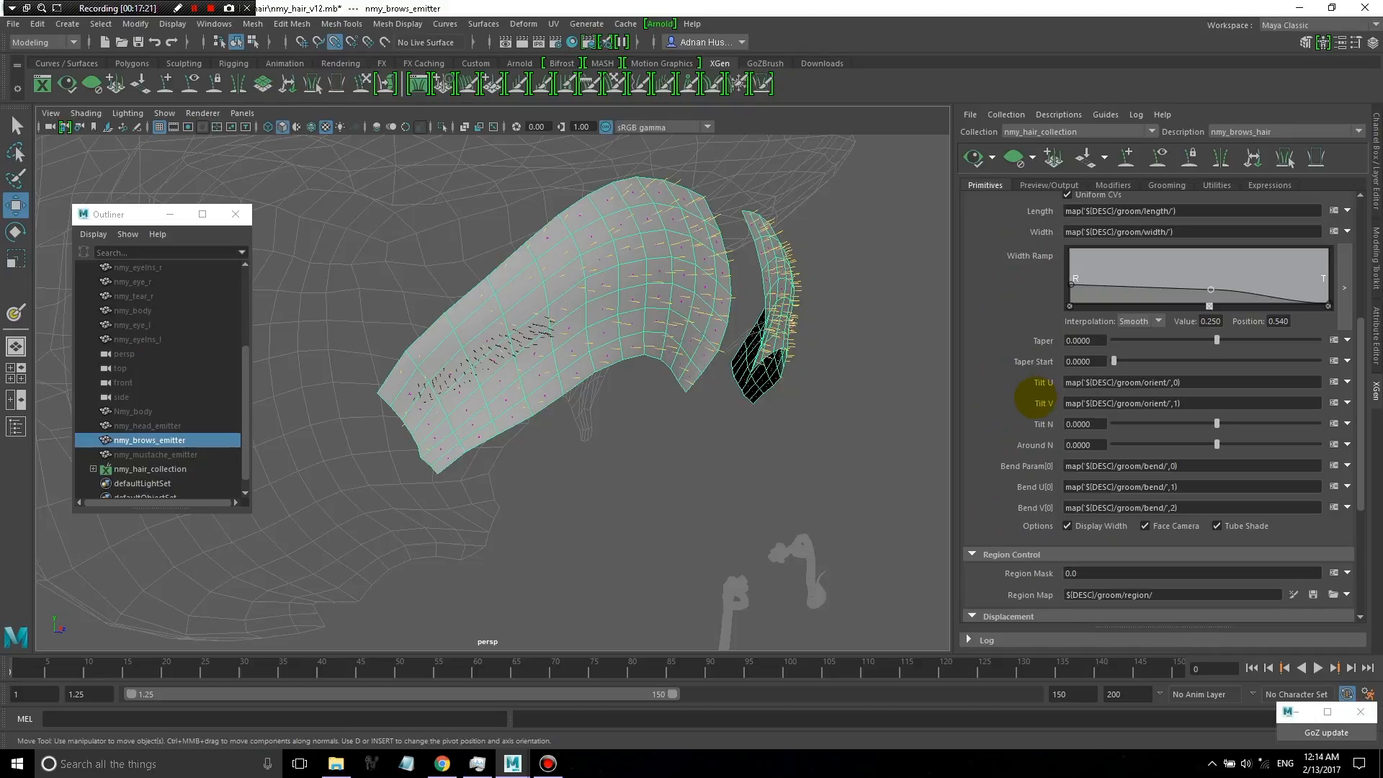
pyautogui.scroll(-1, 1035, 397)
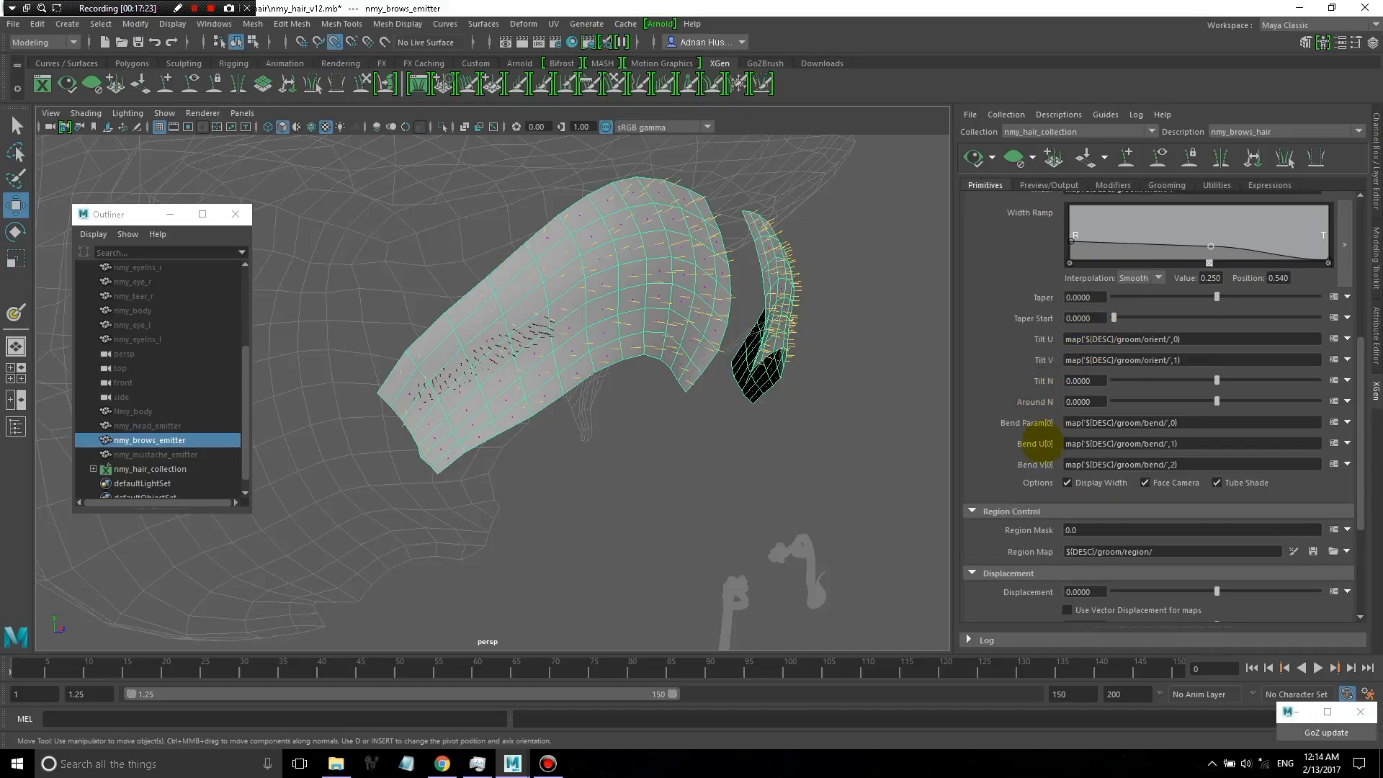
pyautogui.scroll(-4, 1034, 439)
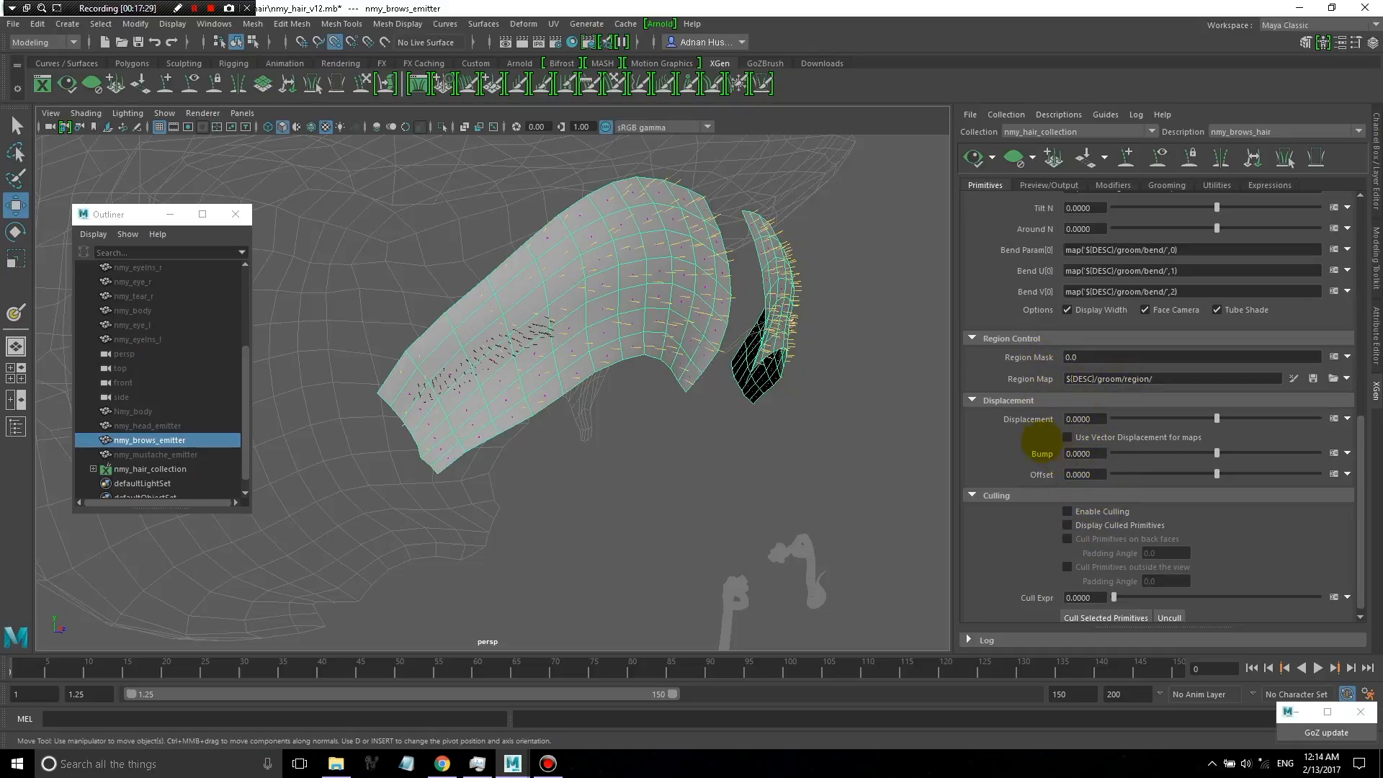
pyautogui.scroll(-1, 1031, 429)
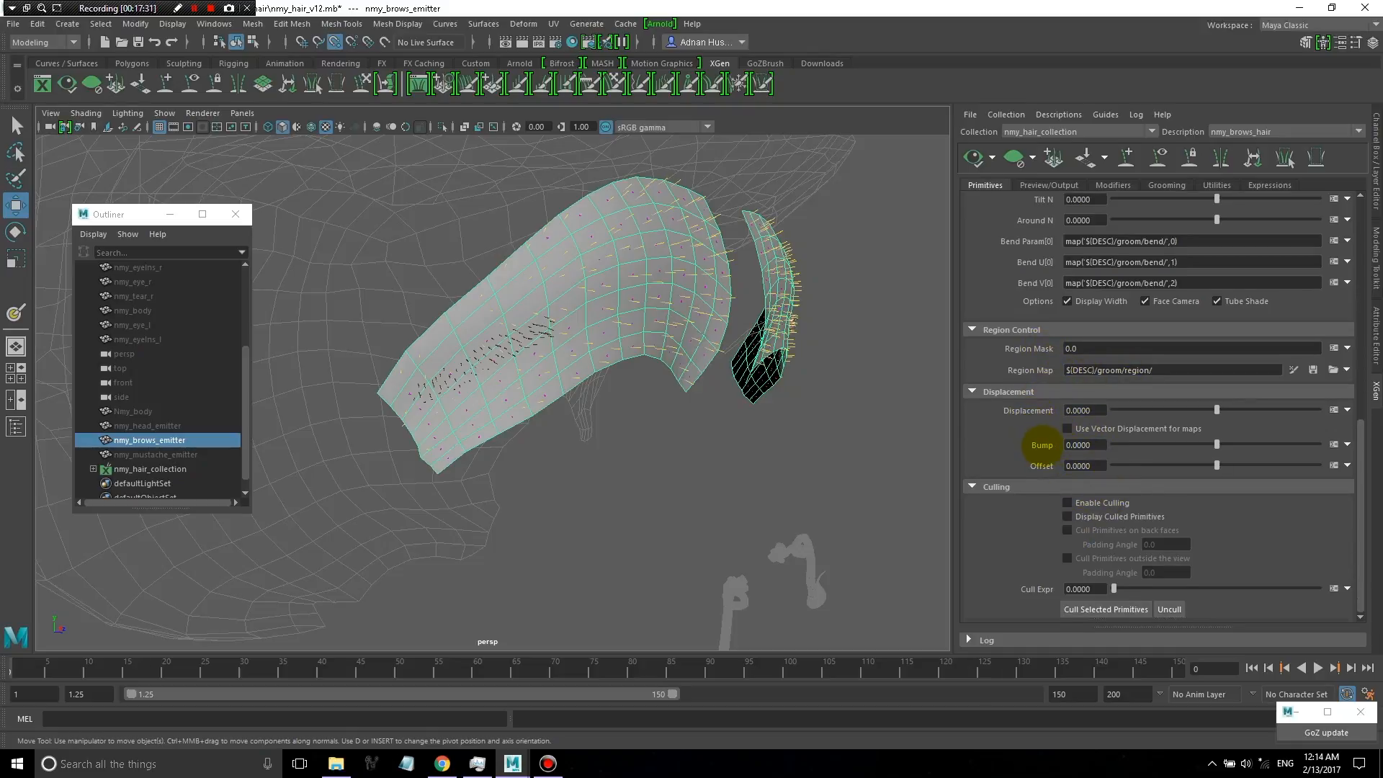
pyautogui.scroll(10, 1041, 445)
pyautogui.scroll(3, 606, 414)
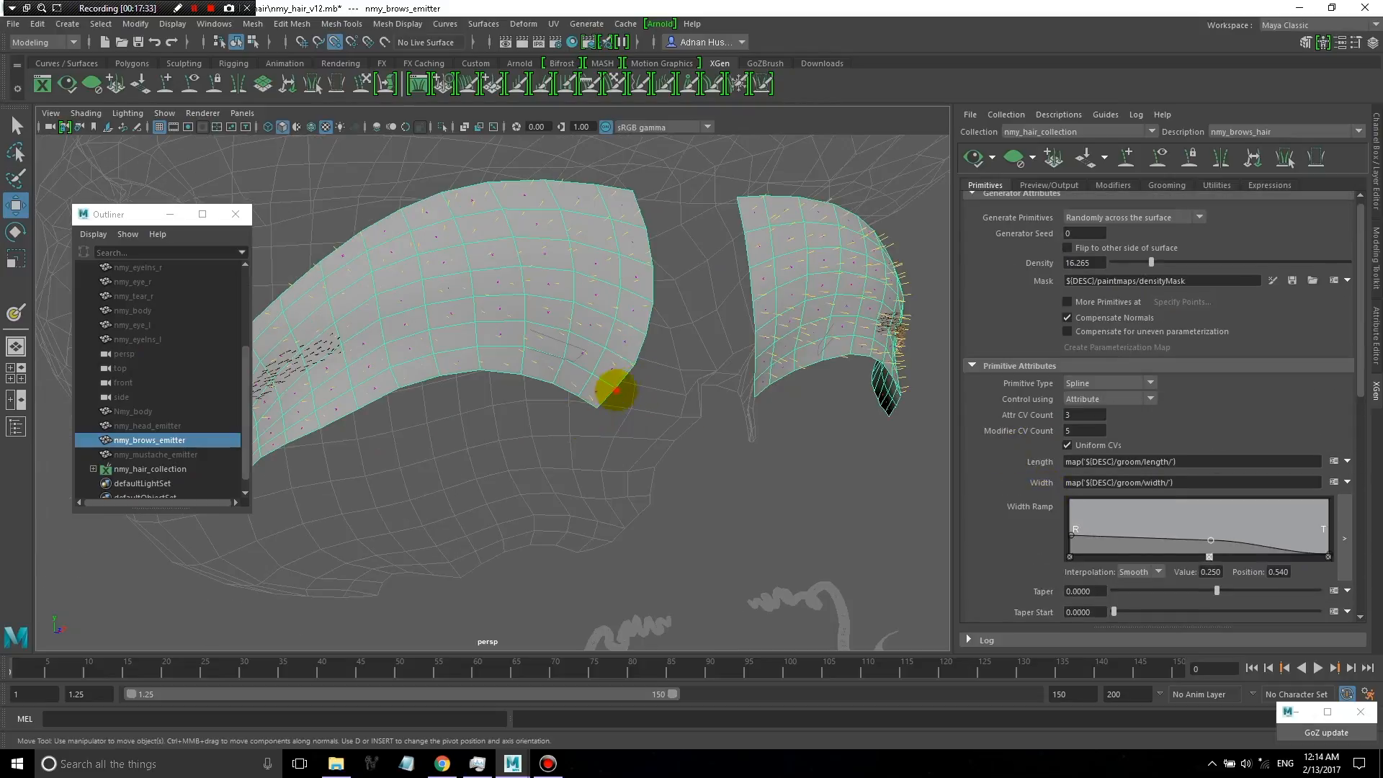
# - Save the current scene
pyautogui.scroll(-5, 616, 390)
pyautogui.click(13, 24)
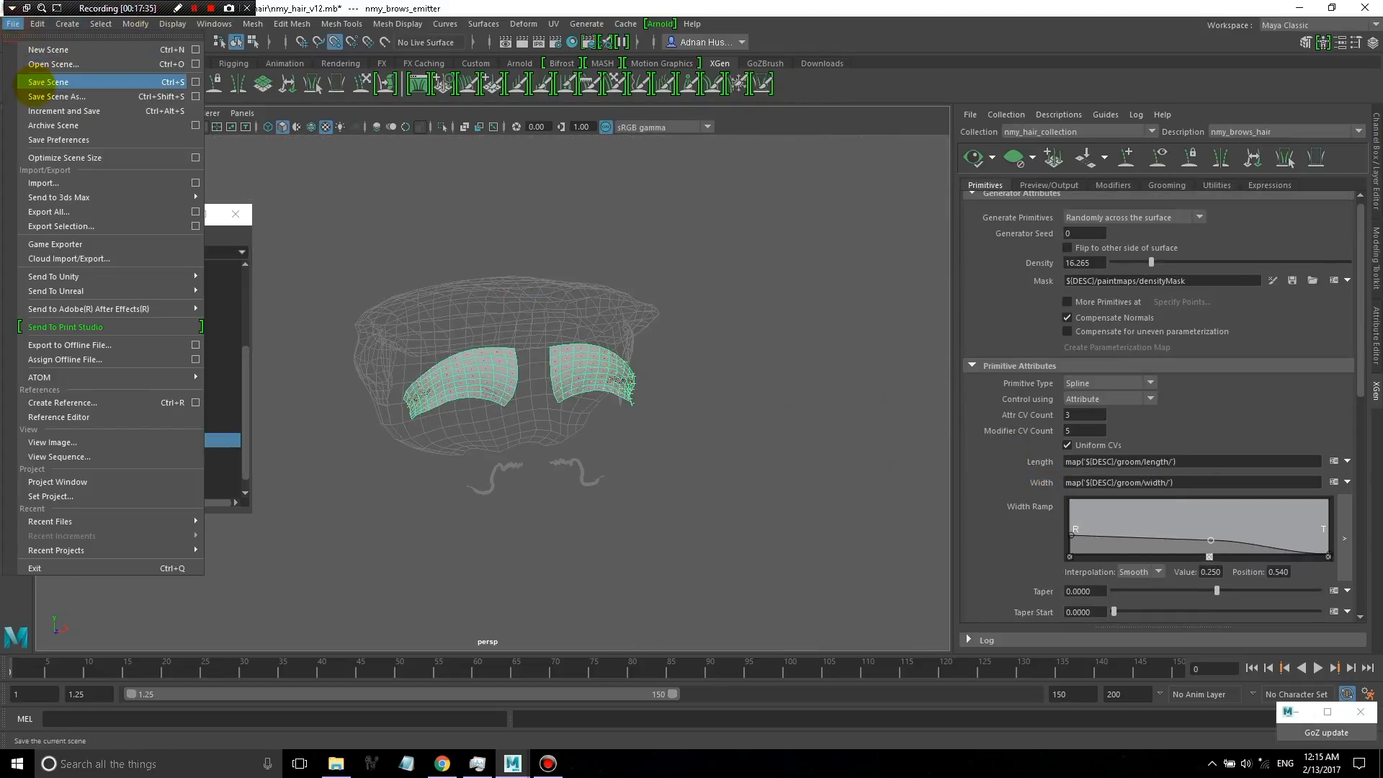
pyautogui.click(30, 81)
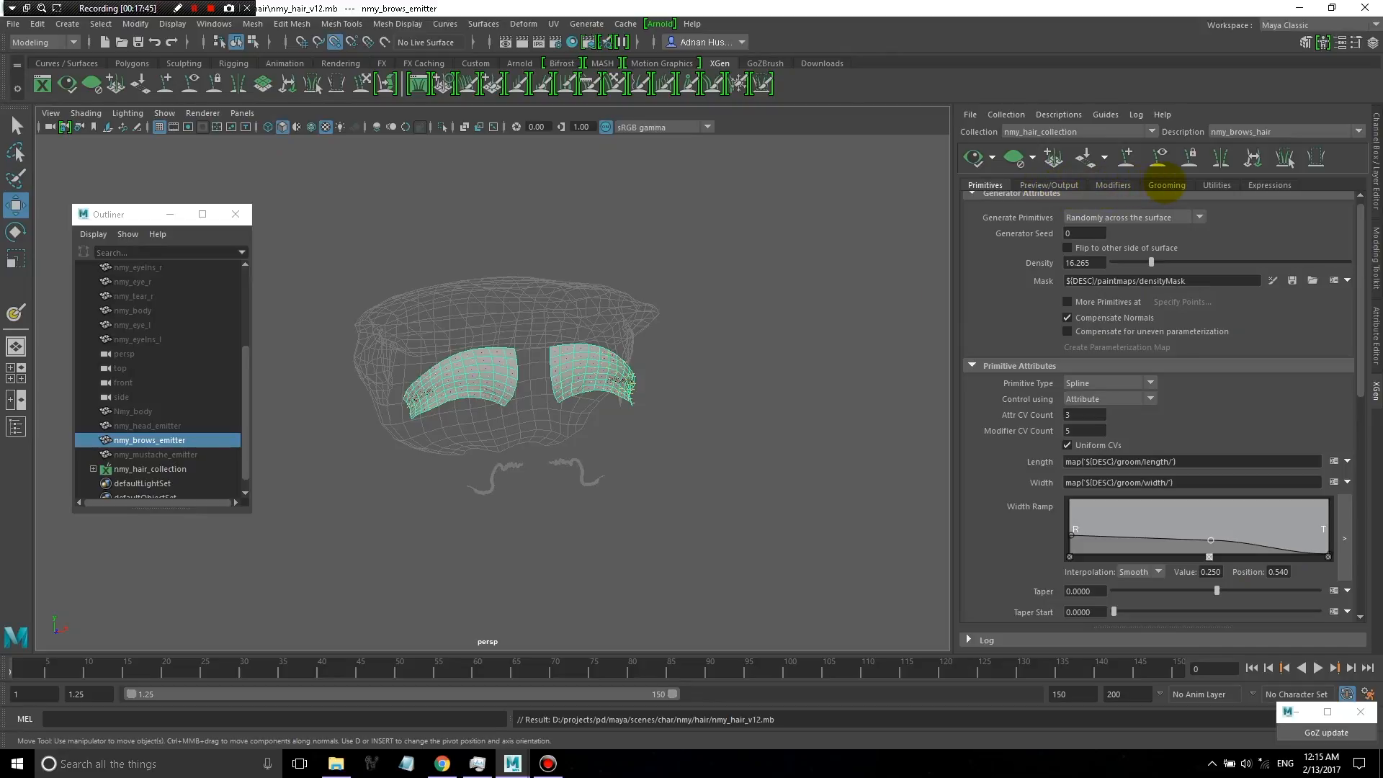
# - Turn off density syncing in the brows description's grooming settings and set the groom density to 50
pyautogui.click(1167, 186)
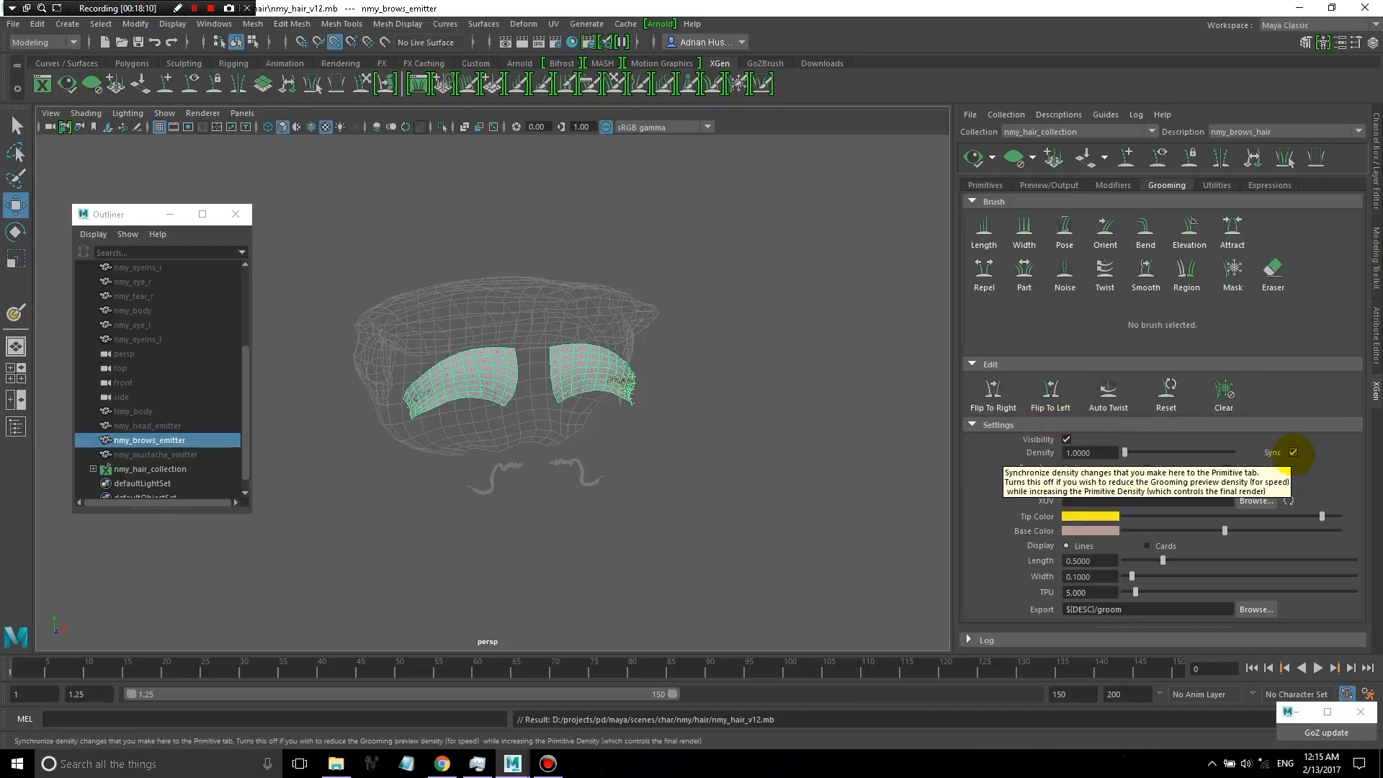
pyautogui.click(1293, 452)
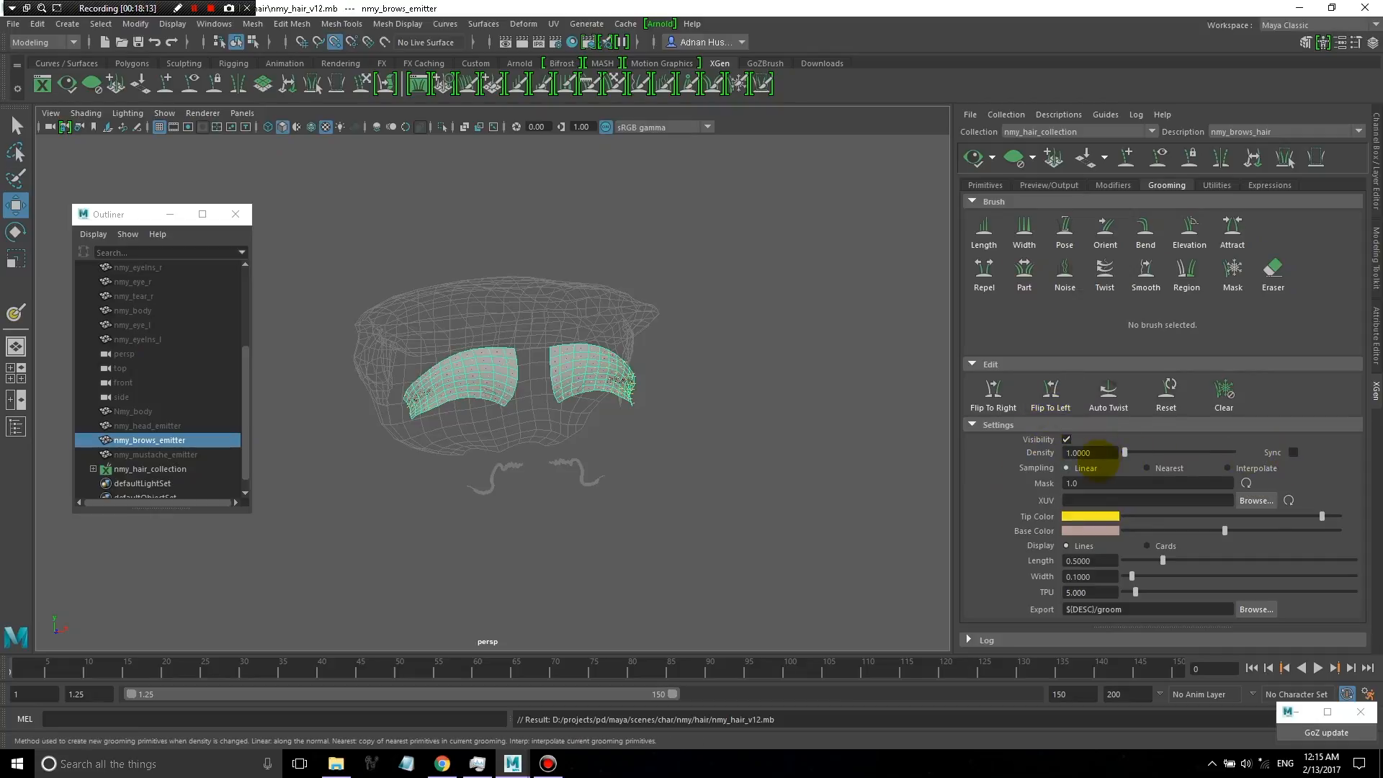
pyautogui.moveTo(1098, 453); pyautogui.dragTo(1067, 442)
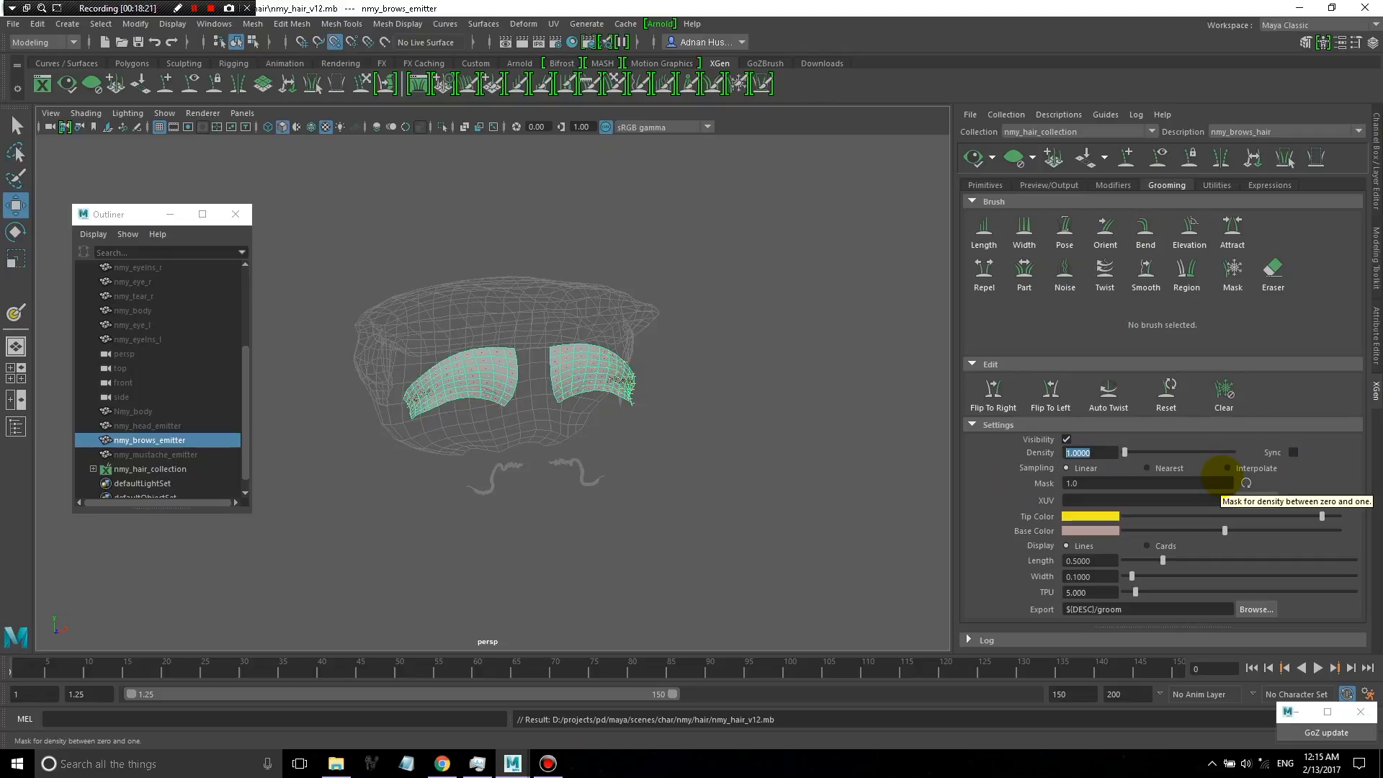
pyautogui.write('50')
pyautogui.press('Return')
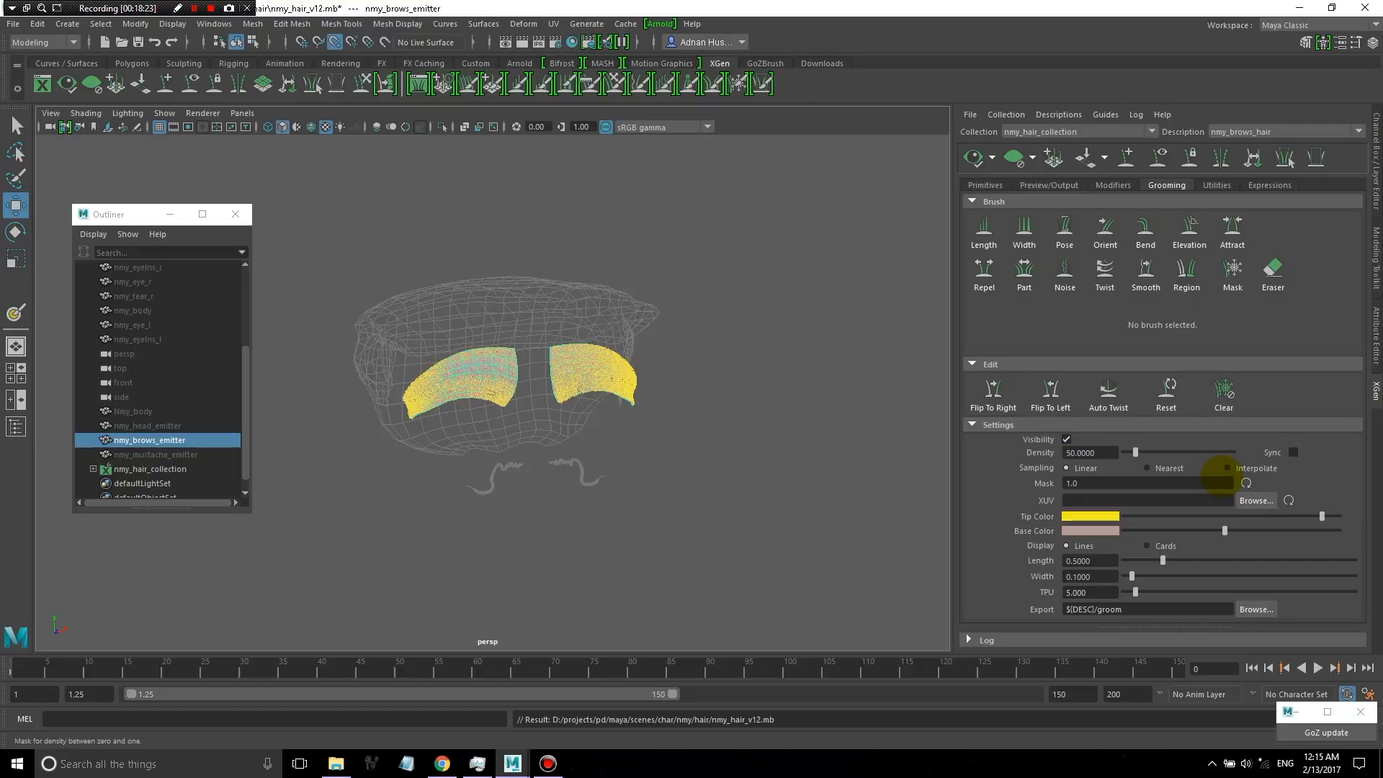
pyautogui.scroll(3, 443, 364)
pyautogui.scroll(5, 443, 364)
pyautogui.keyDown('alt'); pyautogui.moveTo(455, 347); pyautogui.dragTo(549, 313); pyautogui.keyUp('alt')
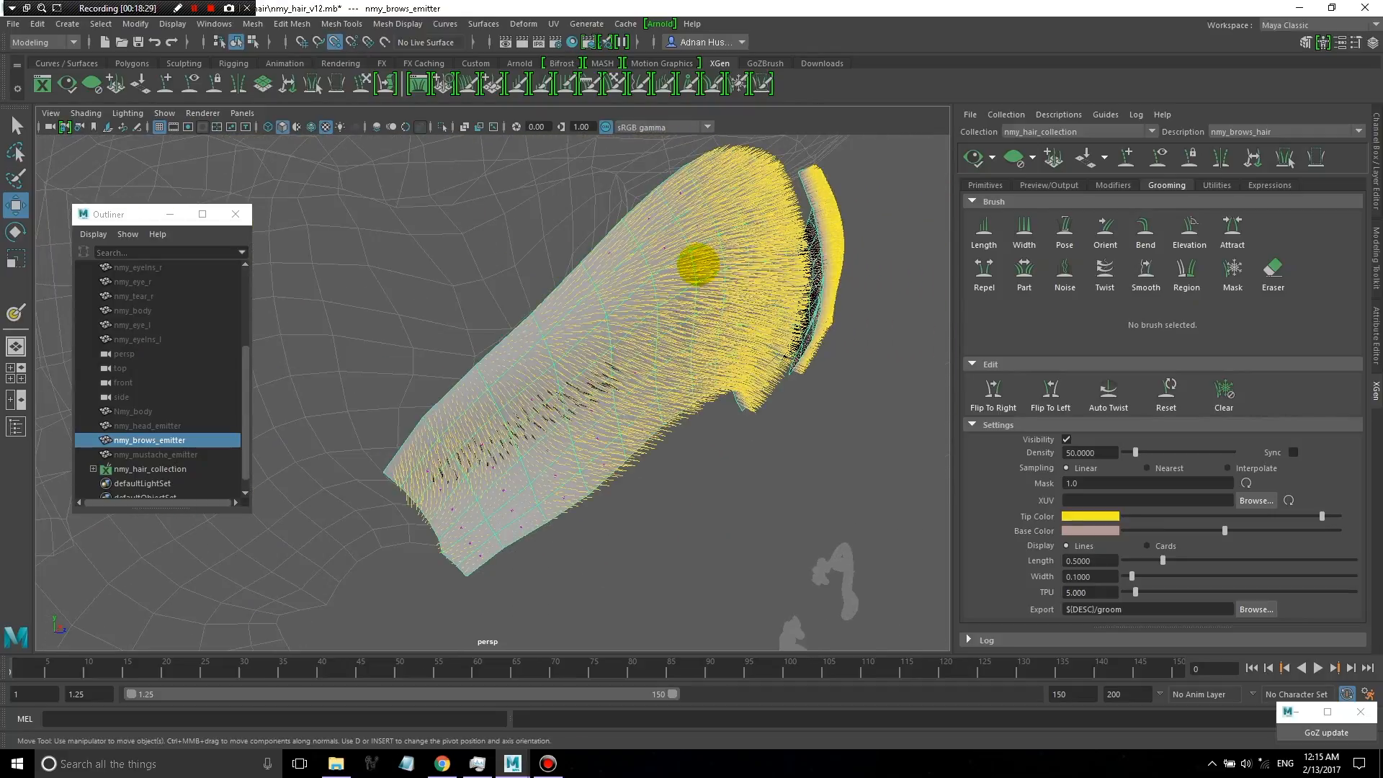
pyautogui.keyDown('alt'); pyautogui.moveTo(686, 358); pyautogui.dragTo(634, 353); pyautogui.keyUp('alt')
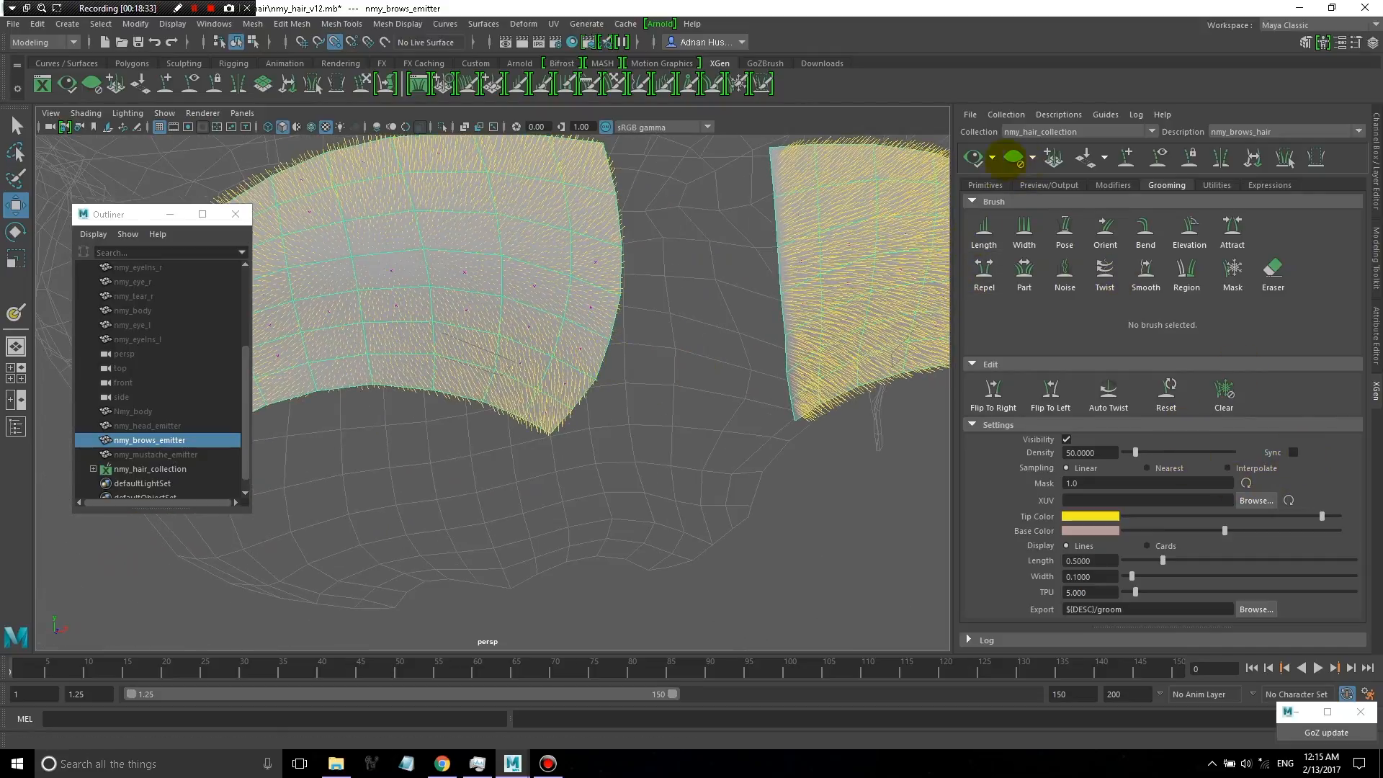
# - Check the primitive generator's density and set the groom sampling method to Interpolate
pyautogui.click(985, 185)
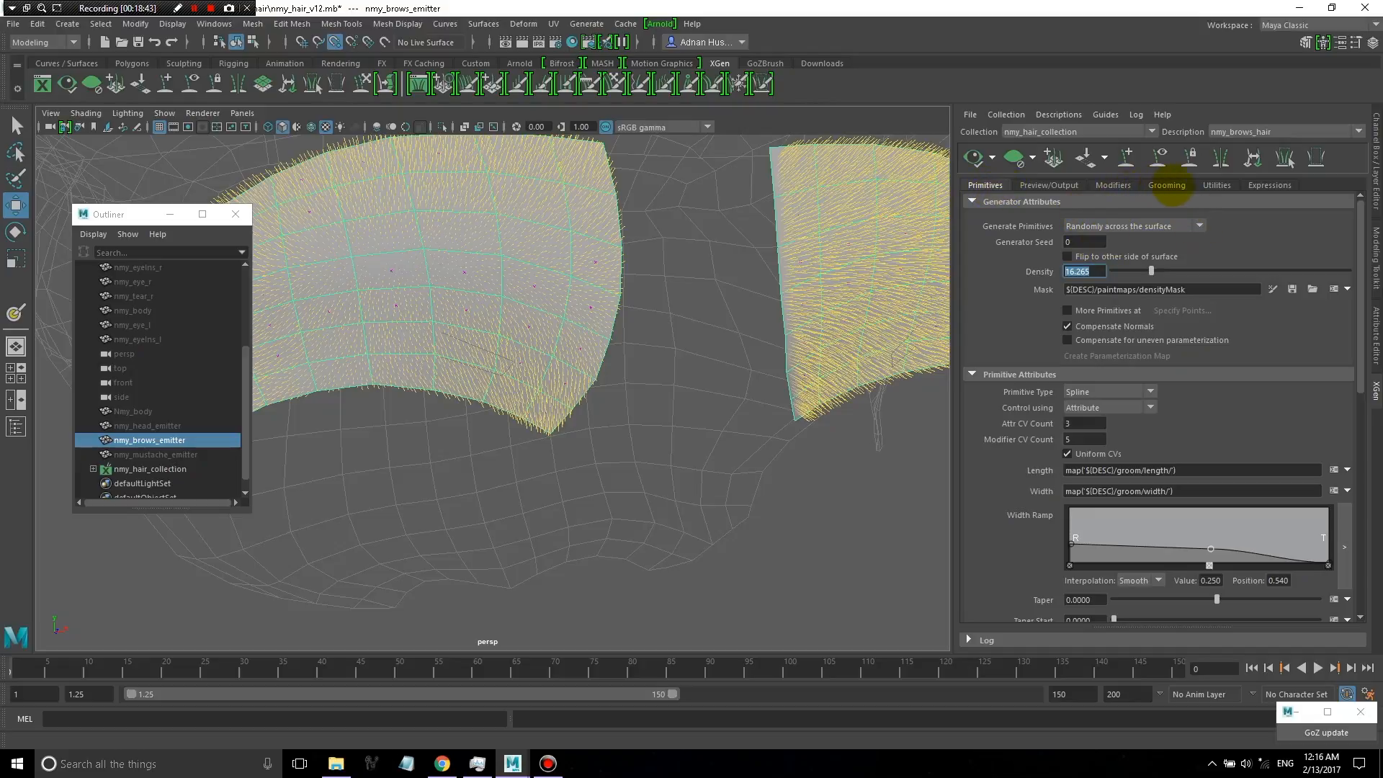
pyautogui.click(1167, 185)
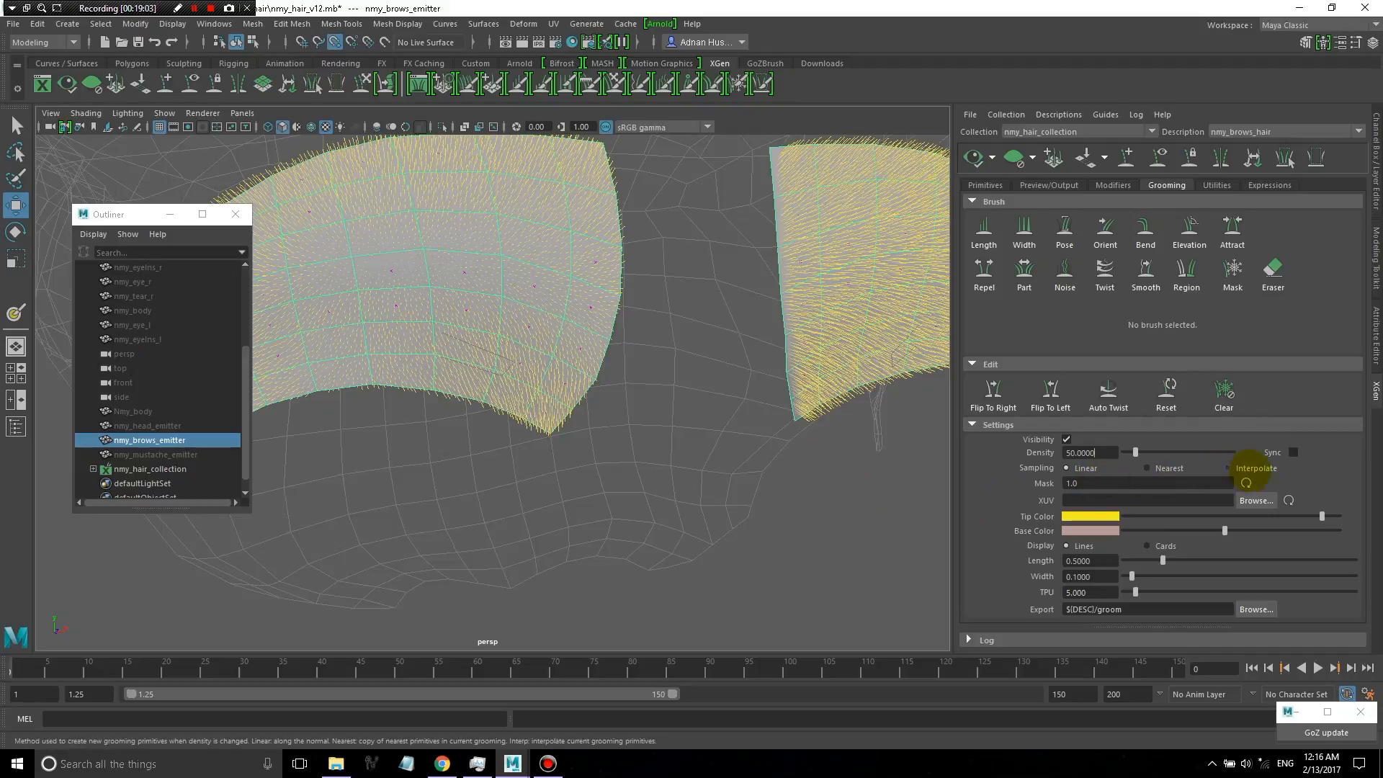
pyautogui.click(1086, 452)
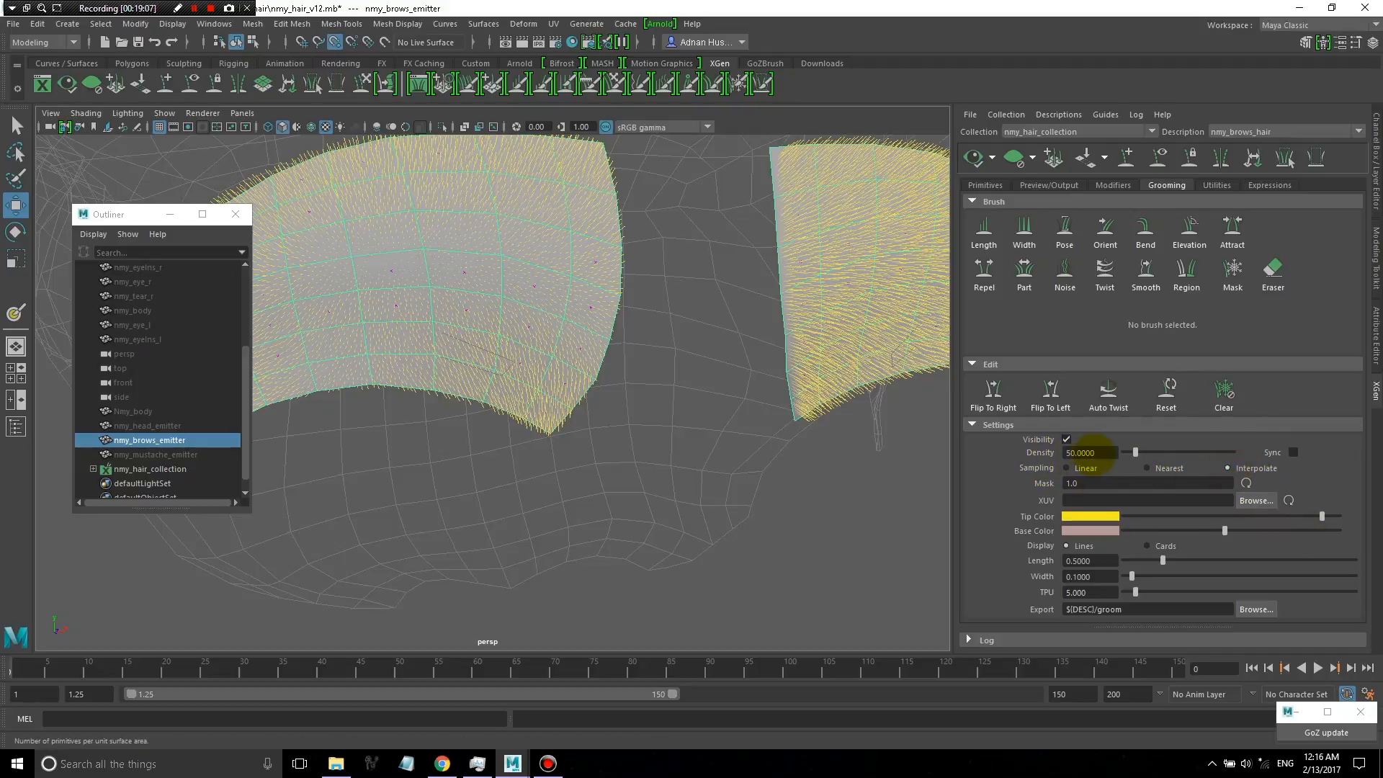
pyautogui.moveTo(1107, 452); pyautogui.dragTo(1034, 448)
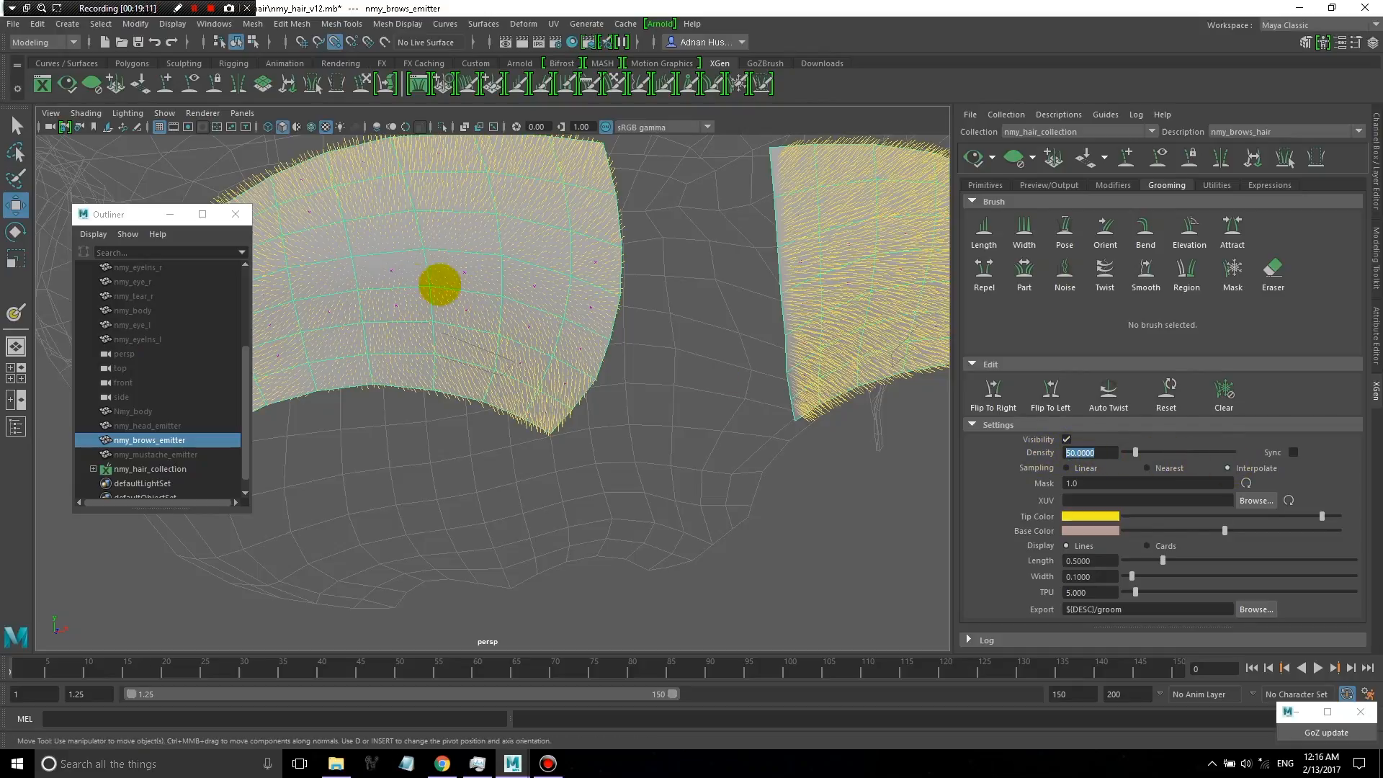
# - Review the brows description's primitive, preview, modifier and grooming settings, and examine the groom hairs' length from the side
pyautogui.keyDown('alt'); pyautogui.moveTo(495, 337); pyautogui.dragTo(556, 328); pyautogui.keyUp('alt')
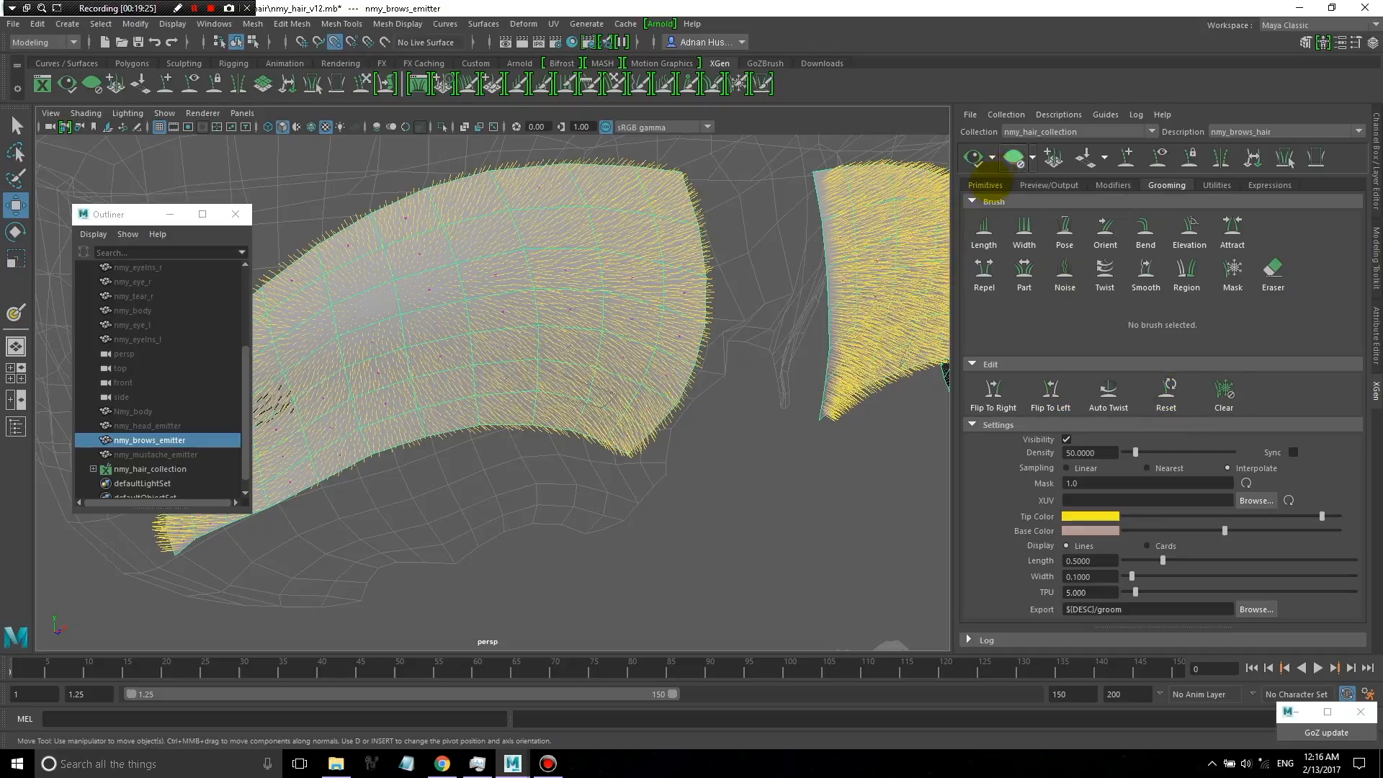
pyautogui.click(986, 185)
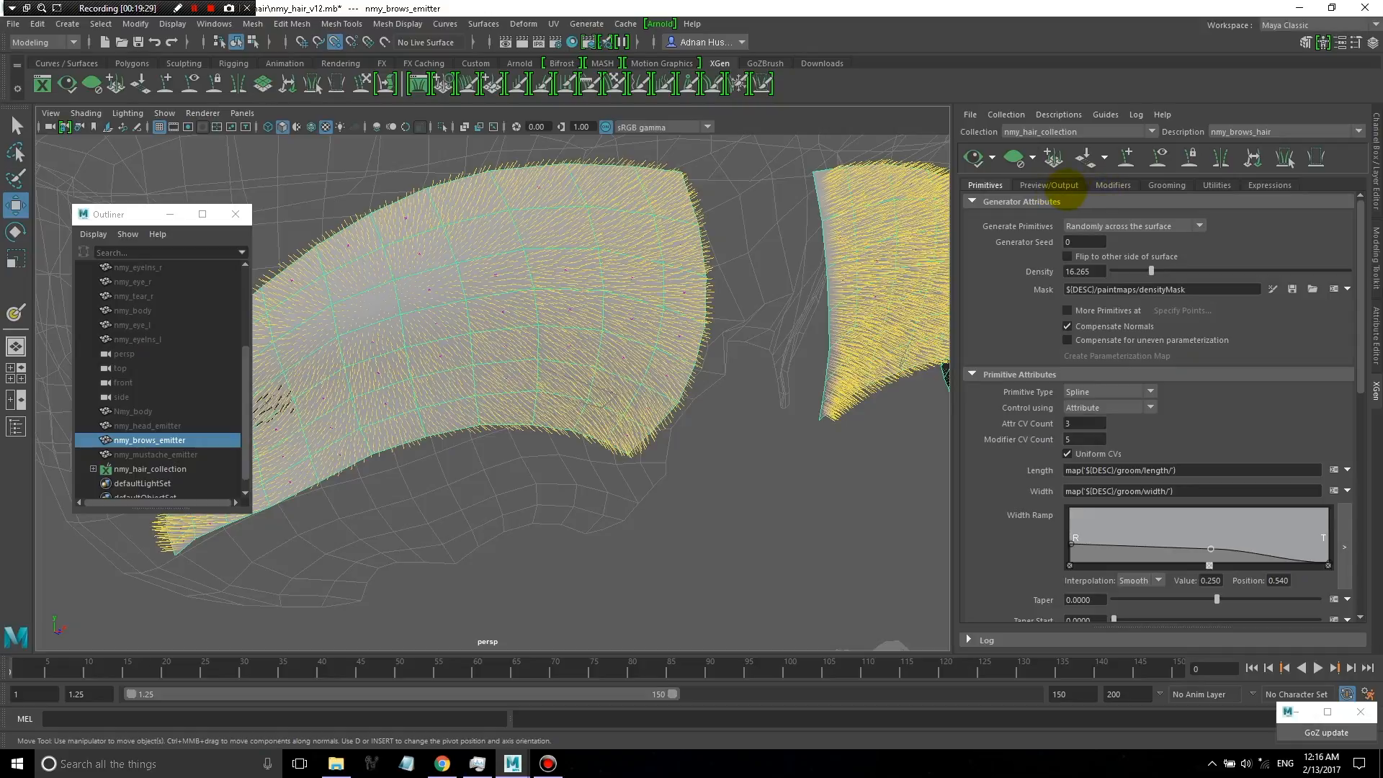
pyautogui.click(1074, 187)
pyautogui.click(1166, 185)
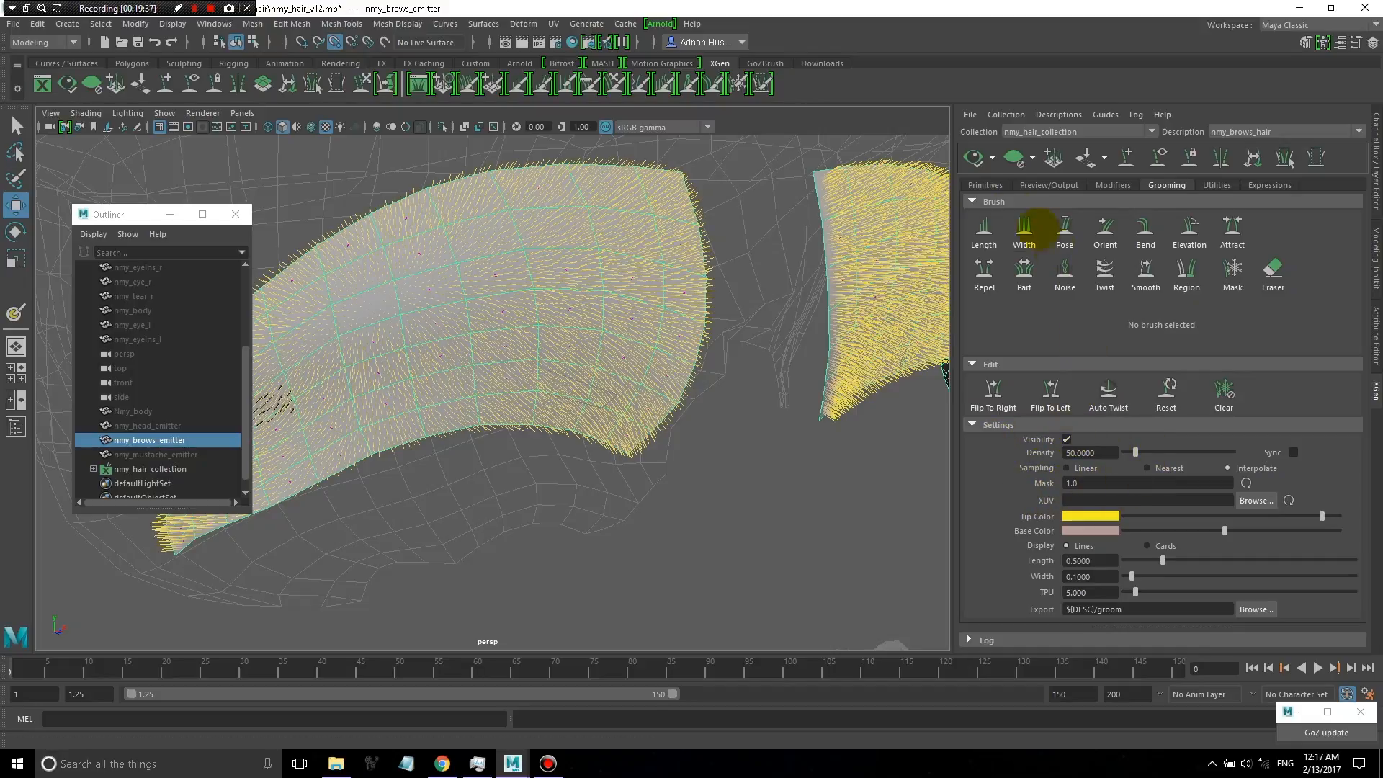
pyautogui.click(985, 185)
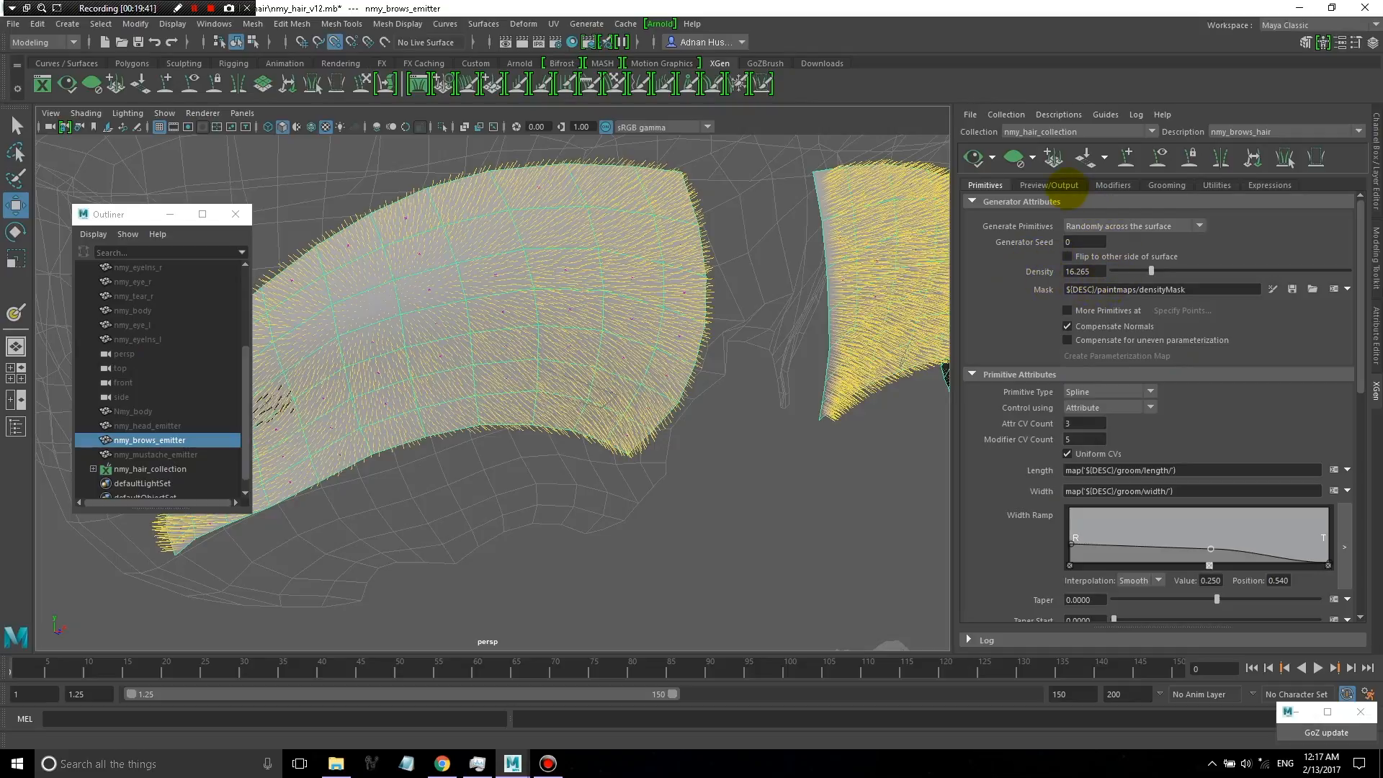
pyautogui.click(1113, 185)
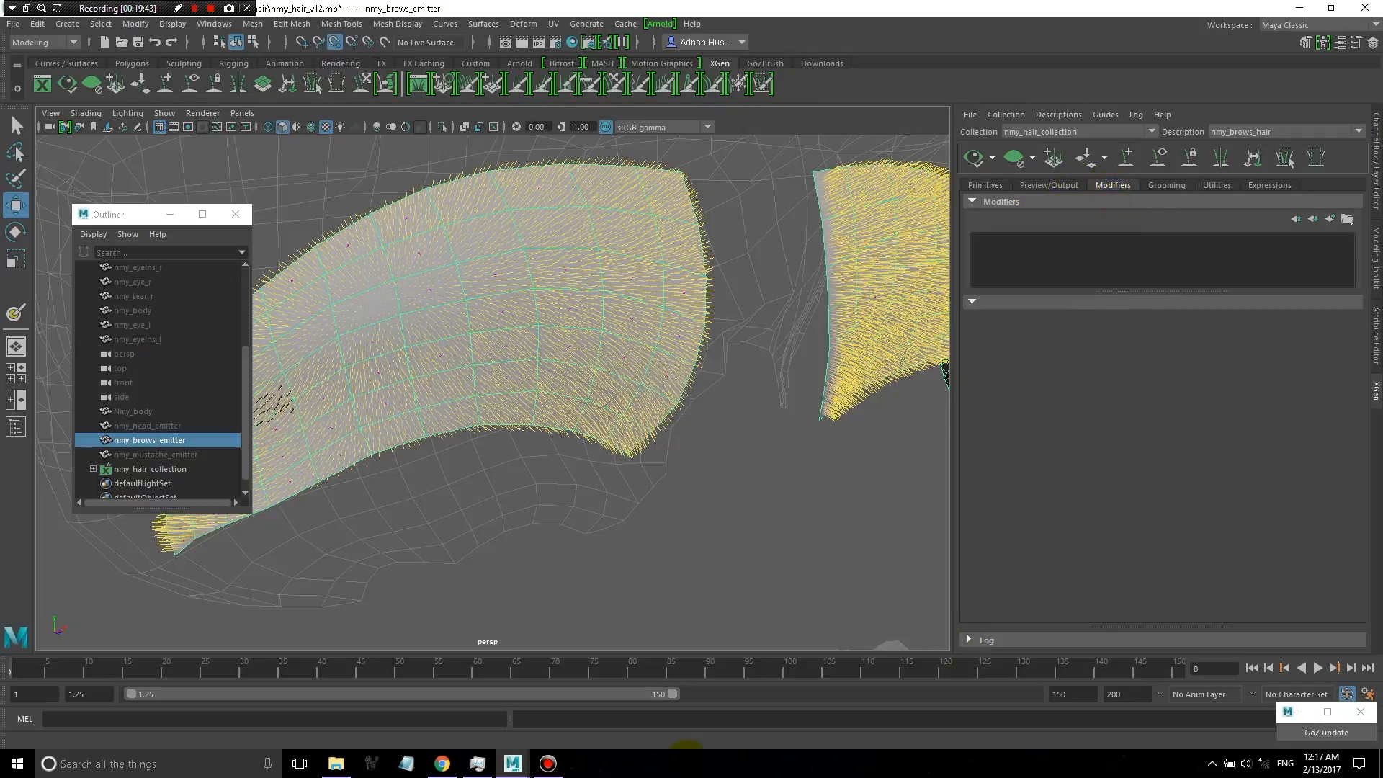
pyautogui.click(1171, 184)
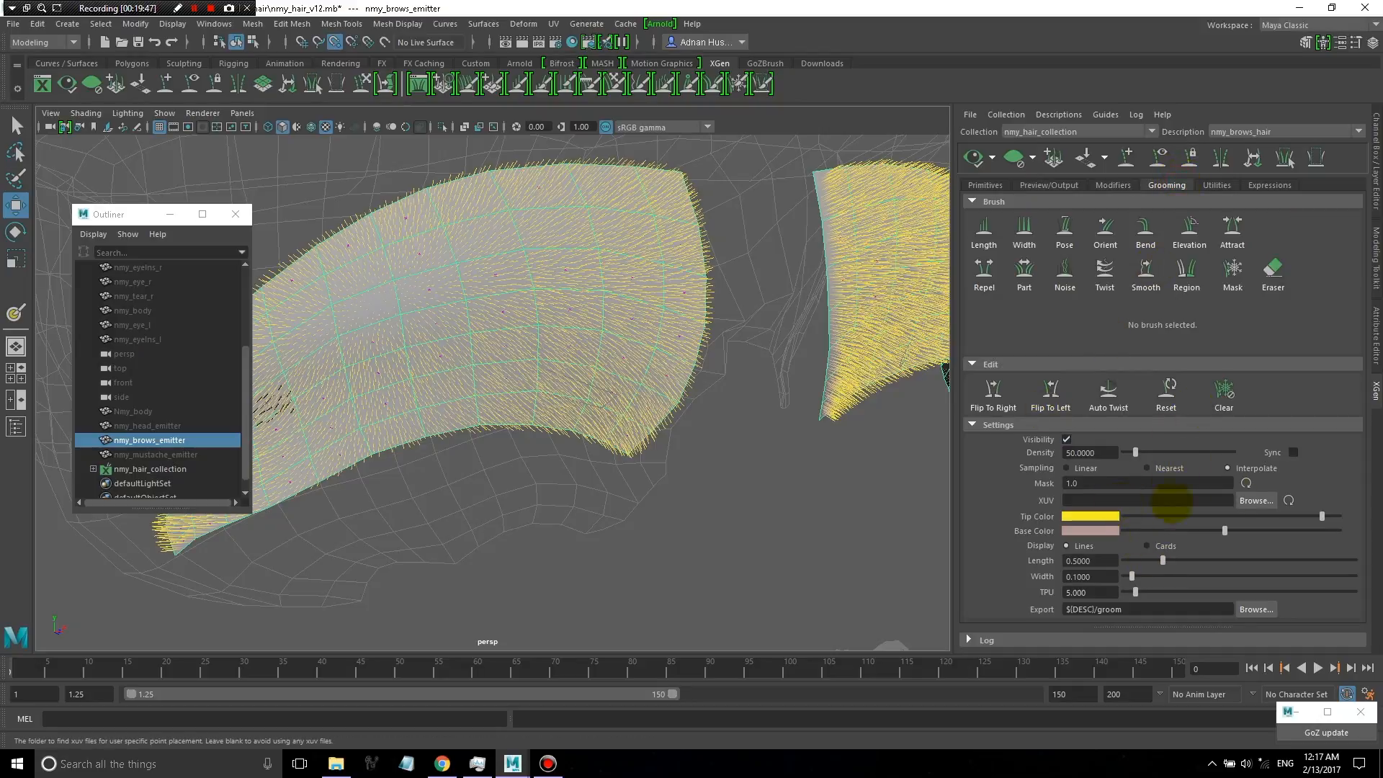
pyautogui.keyDown('alt'); pyautogui.moveTo(568, 367); pyautogui.dragTo(658, 420); pyautogui.keyUp('alt')
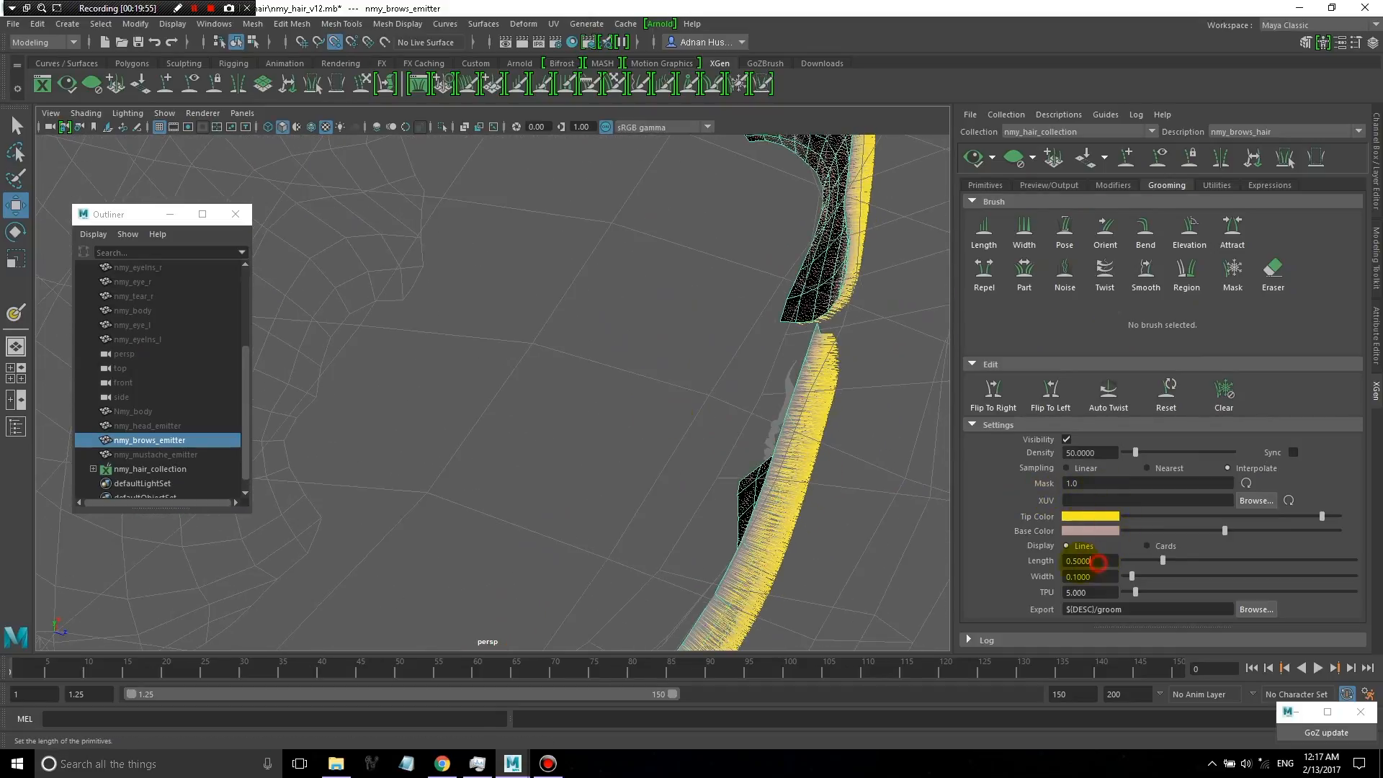
pyautogui.doubleClick(1089, 559)
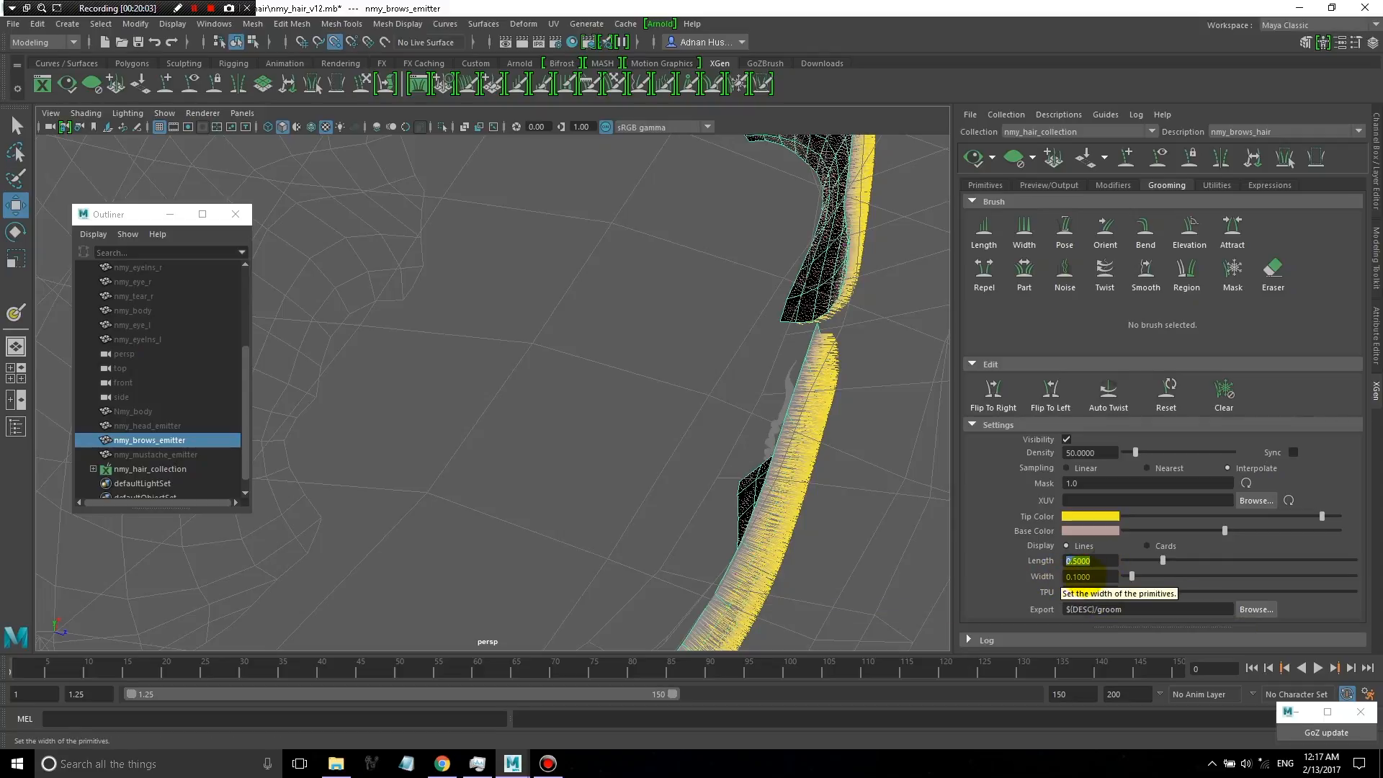
# - Bend the groom hairs on the inner half of the character's right brow with the Bend brush
pyautogui.keyDown('alt'); pyautogui.moveTo(847, 480); pyautogui.dragTo(663, 401); pyautogui.keyUp('alt')
pyautogui.scroll(5, 650, 396)
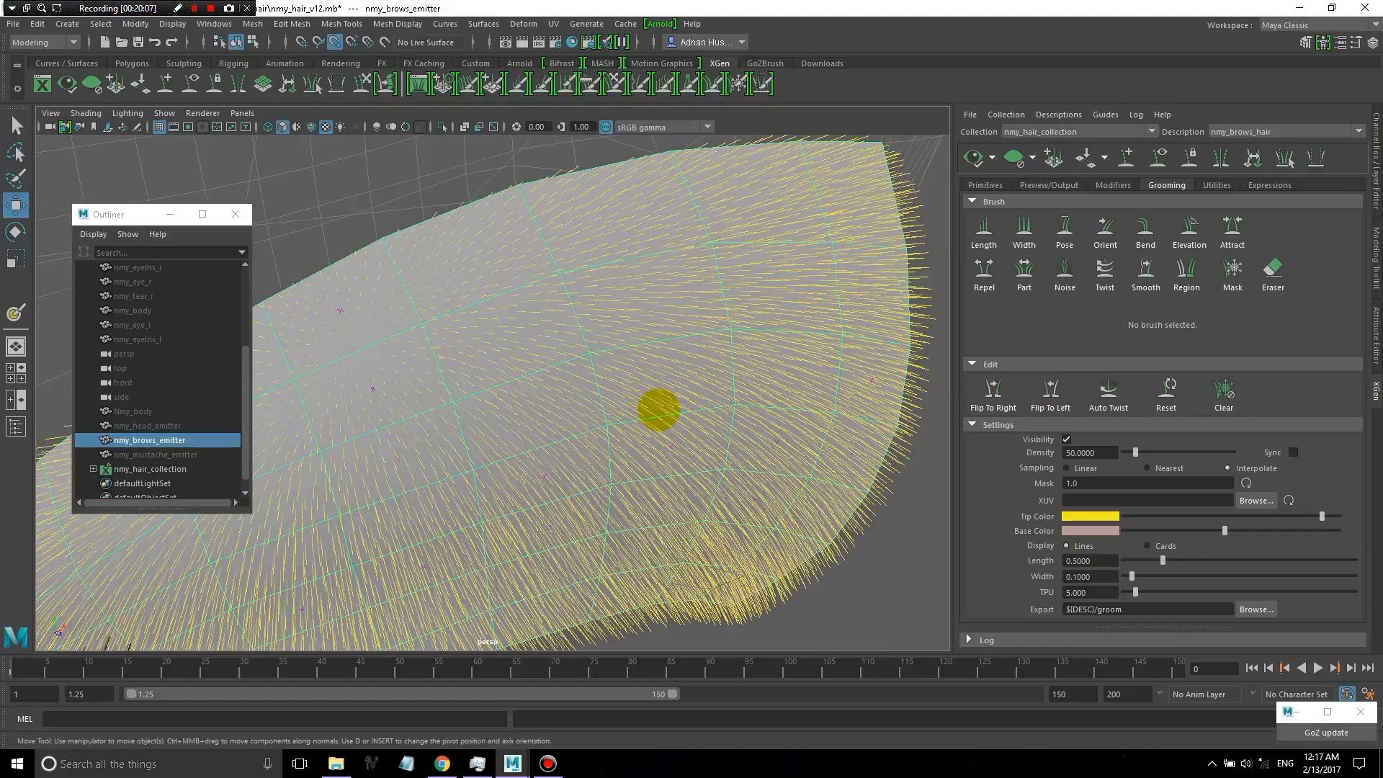
pyautogui.scroll(-6, 658, 407)
pyautogui.scroll(5, 566, 295)
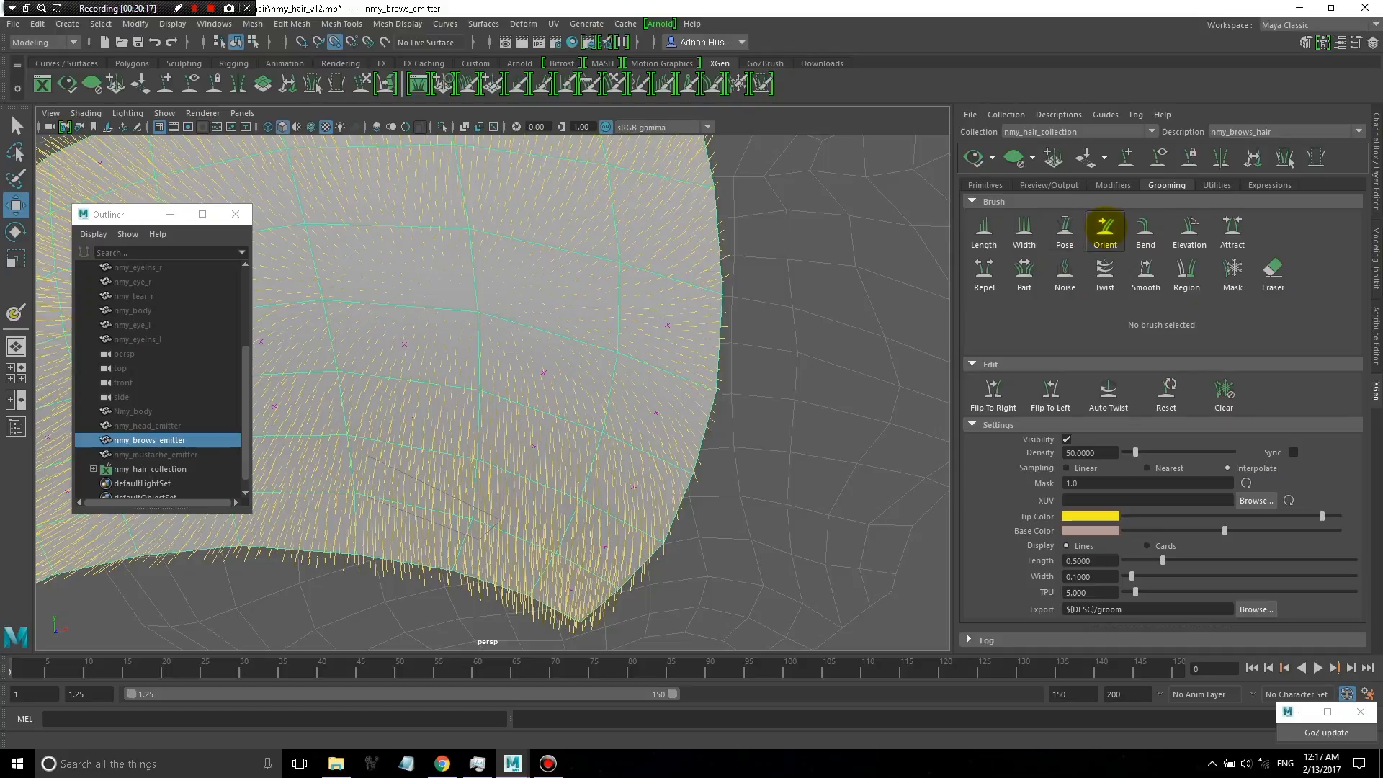
pyautogui.click(1145, 229)
pyautogui.scroll(-8, 571, 374)
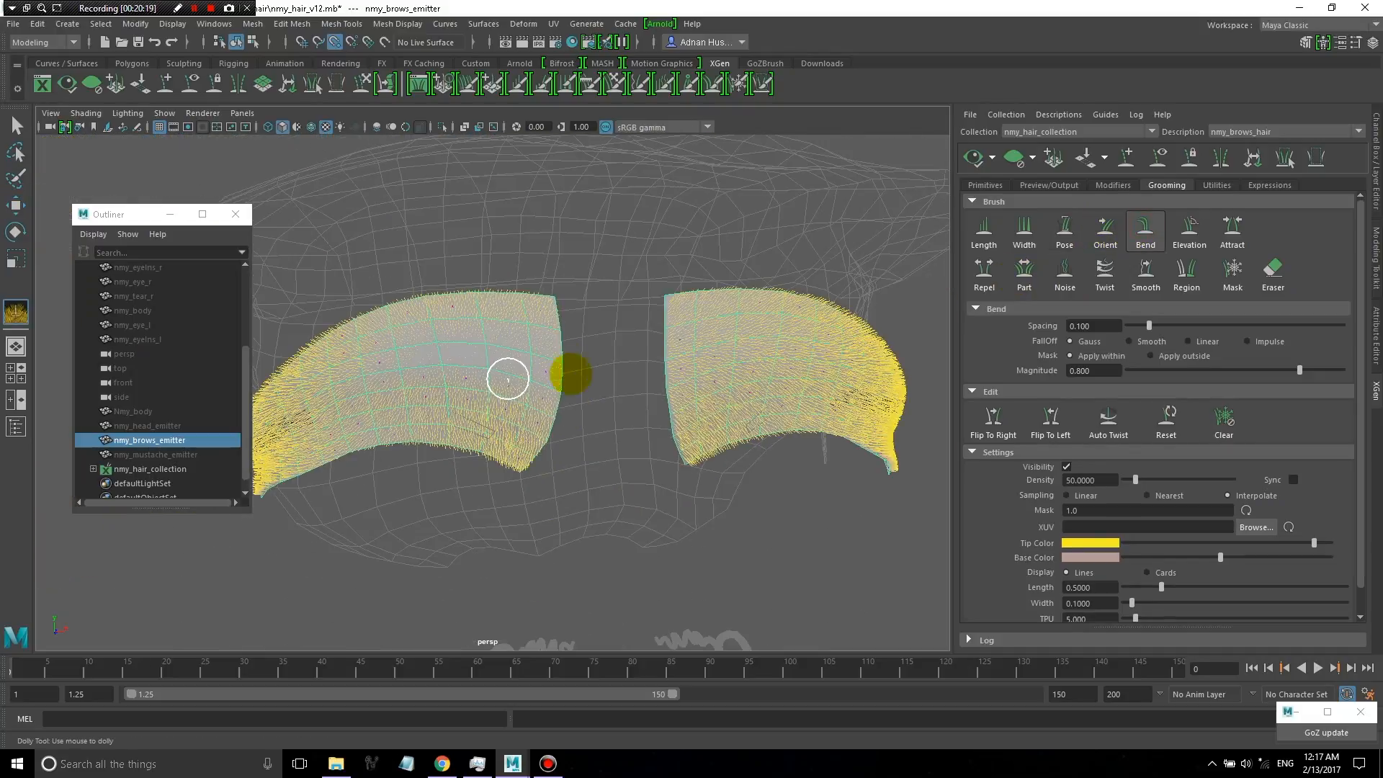
pyautogui.keyDown('alt'); pyautogui.moveTo(526, 430); pyautogui.dragTo(514, 411); pyautogui.keyUp('alt')
pyautogui.keyDown('alt'); pyautogui.moveTo(505, 392); pyautogui.dragTo(524, 408, button='middle'); pyautogui.keyUp('alt')
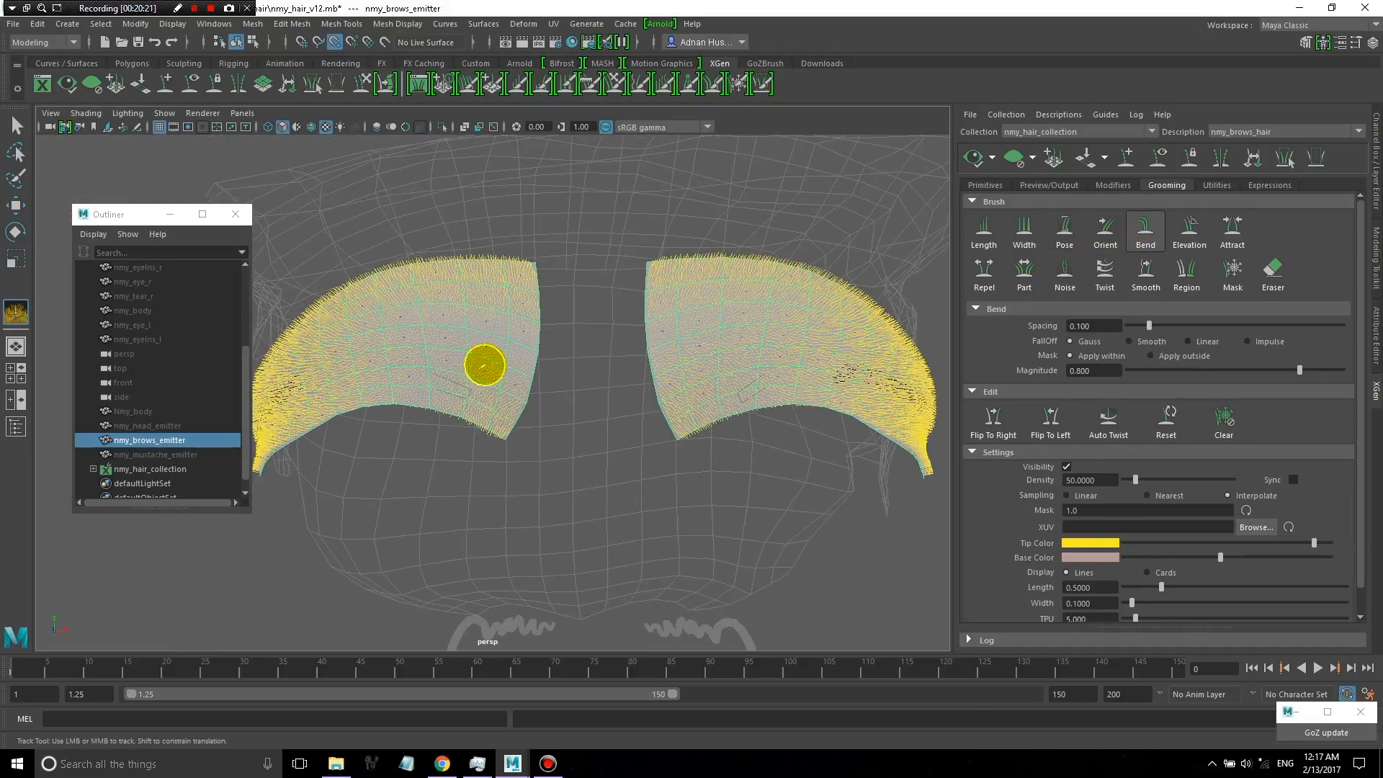
pyautogui.moveTo(461, 357)
pyautogui.mouseDown()
pyautogui.moveTo(525, 353)
pyautogui.moveTo(512, 356)
pyautogui.moveTo(549, 422)
pyautogui.mouseUp()
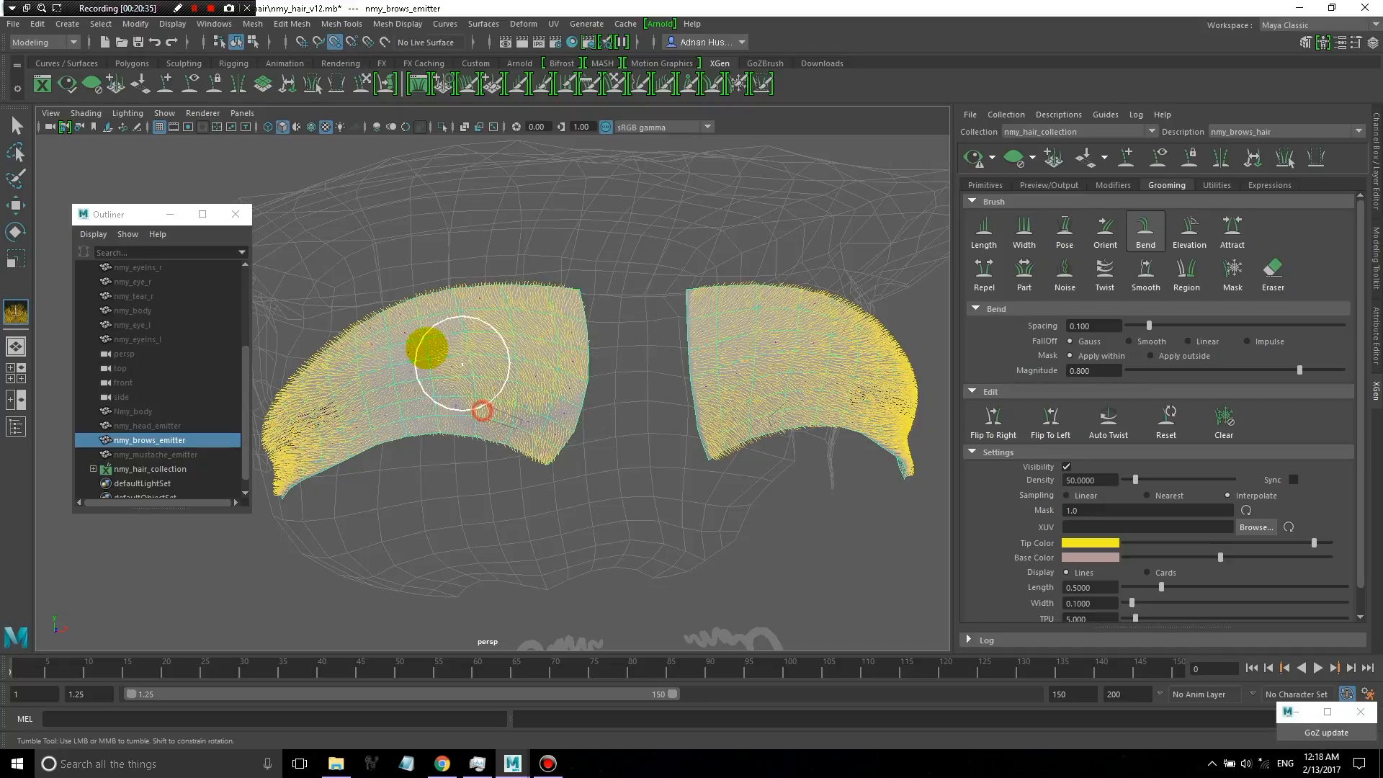
# - Extend the hair bending across the middle of the right brow and out to its tail
pyautogui.keyDown('alt'); pyautogui.moveTo(427, 348); pyautogui.dragTo(541, 442, button='right'); pyautogui.keyUp('alt')
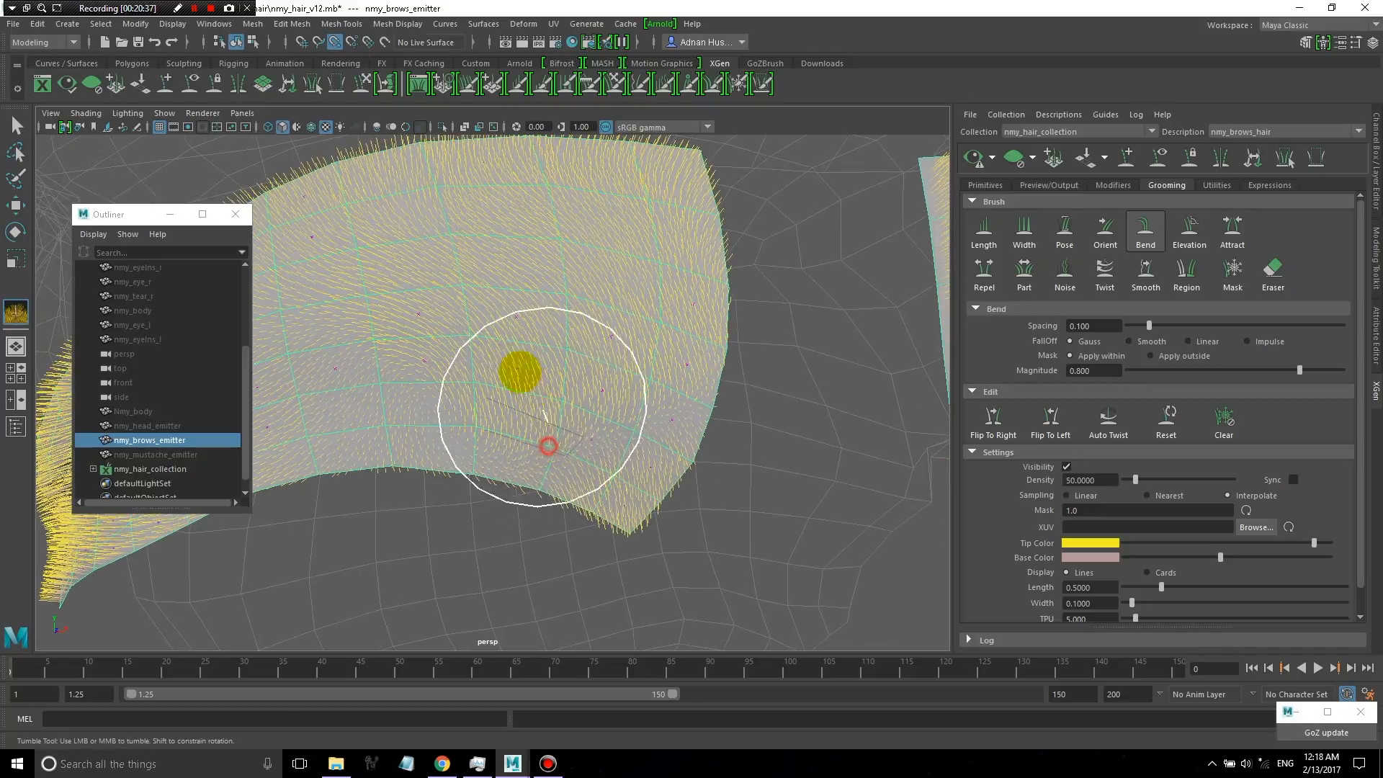
pyautogui.press('5')
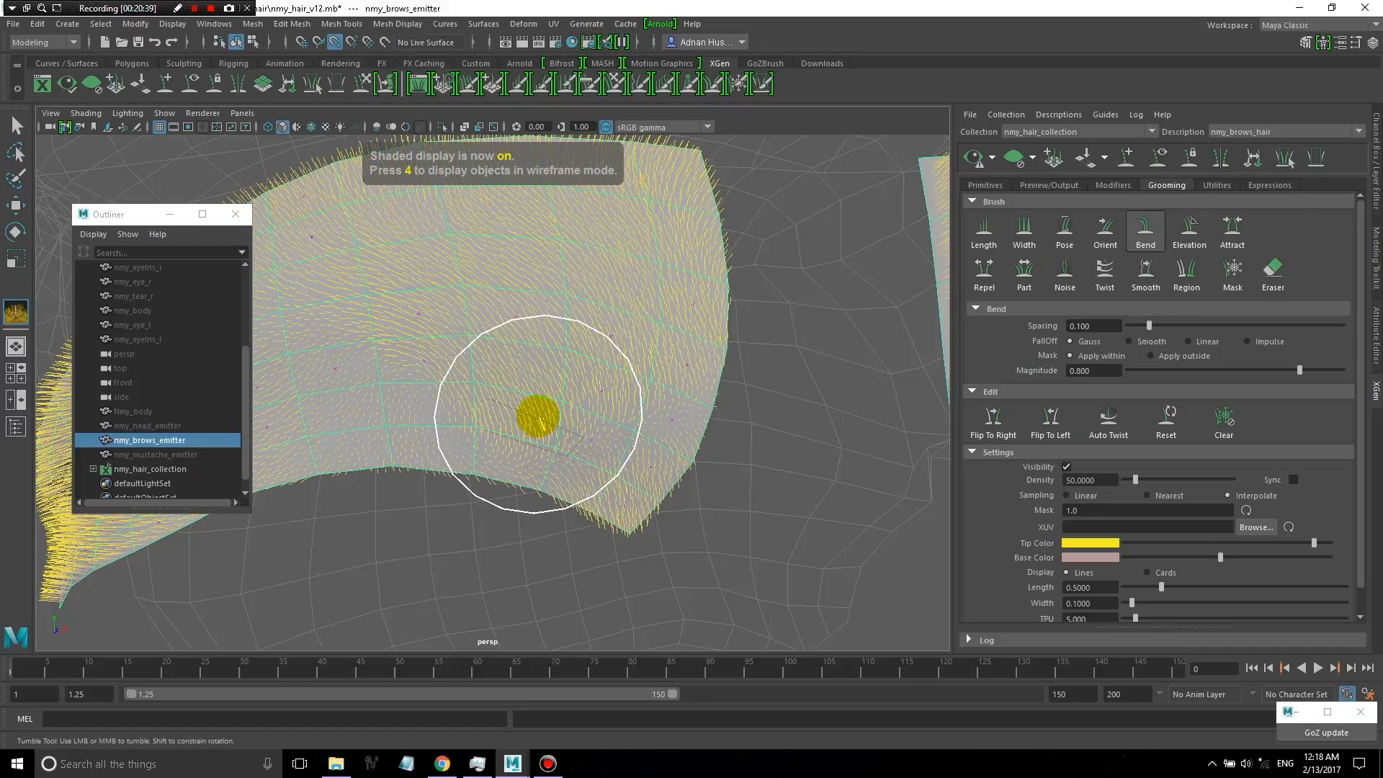
pyautogui.press('4')
pyautogui.moveTo(534, 404)
pyautogui.keyDown('alt'); pyautogui.mouseDown()
pyautogui.moveTo(617, 401)
pyautogui.moveTo(568, 411)
pyautogui.mouseUp(); pyautogui.keyUp('alt')
pyautogui.press('5')
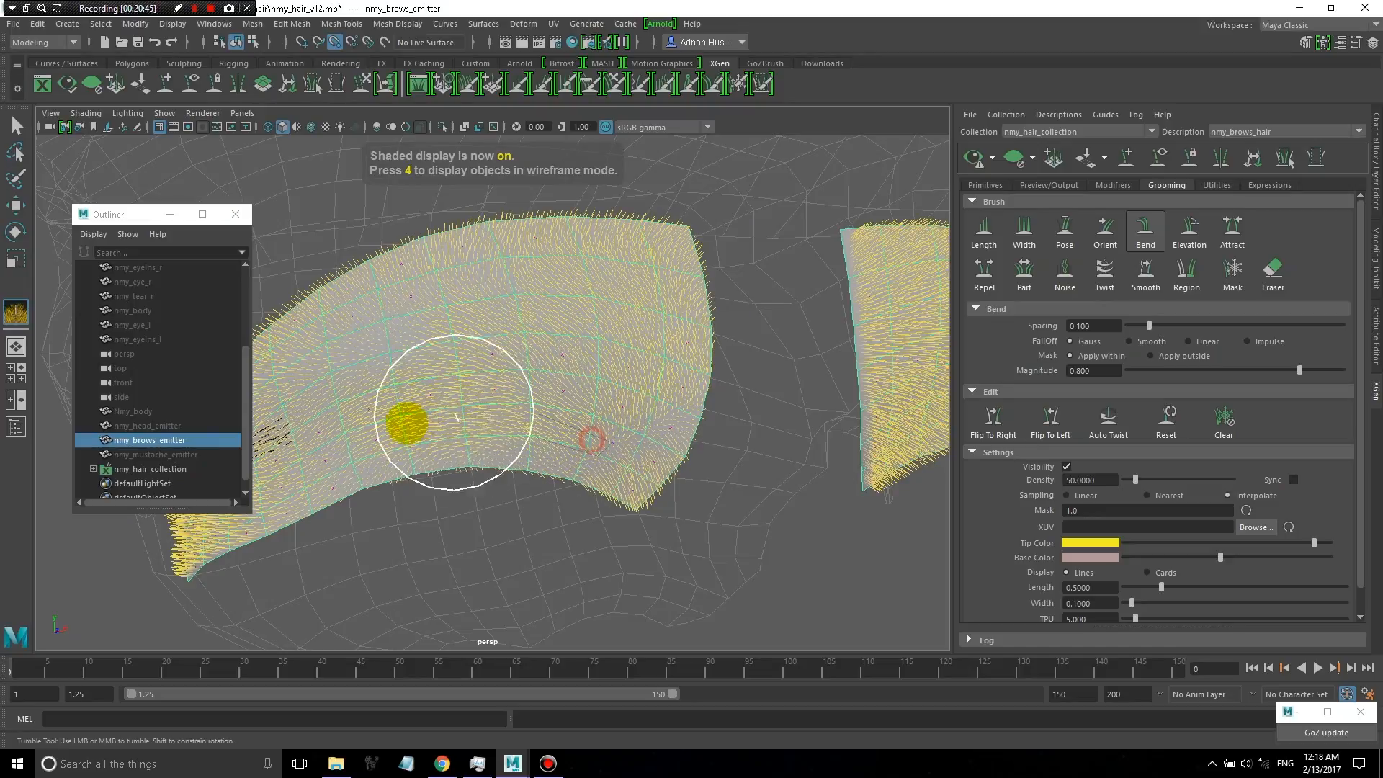
pyautogui.keyDown('alt'); pyautogui.moveTo(553, 404); pyautogui.dragTo(680, 404, button='middle'); pyautogui.keyUp('alt')
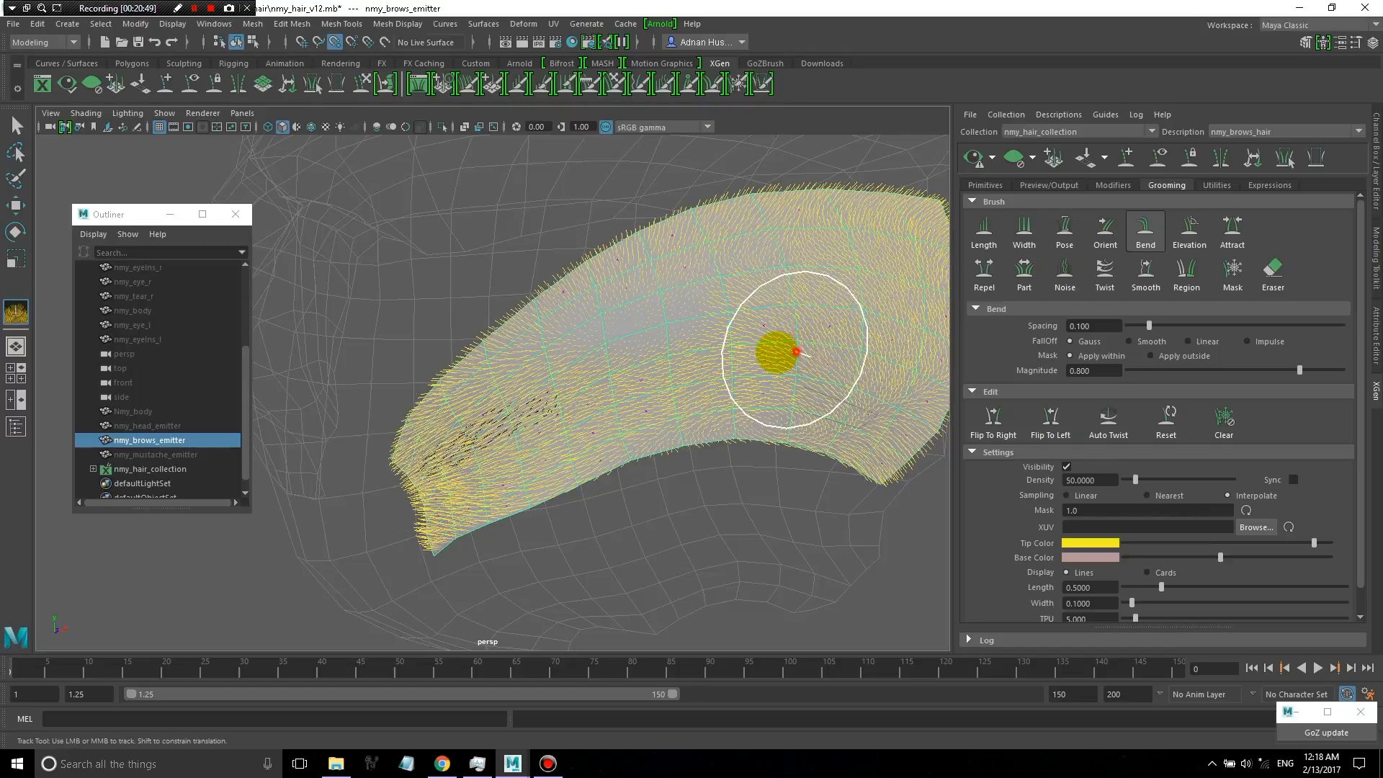
pyautogui.keyDown('alt'); pyautogui.moveTo(661, 411); pyautogui.dragTo(752, 400); pyautogui.keyUp('alt')
pyautogui.keyDown('alt'); pyautogui.moveTo(753, 400); pyautogui.dragTo(824, 422, button='right'); pyautogui.keyUp('alt')
pyautogui.keyDown('alt'); pyautogui.moveTo(809, 415); pyautogui.dragTo(790, 405, button='middle'); pyautogui.keyUp('alt')
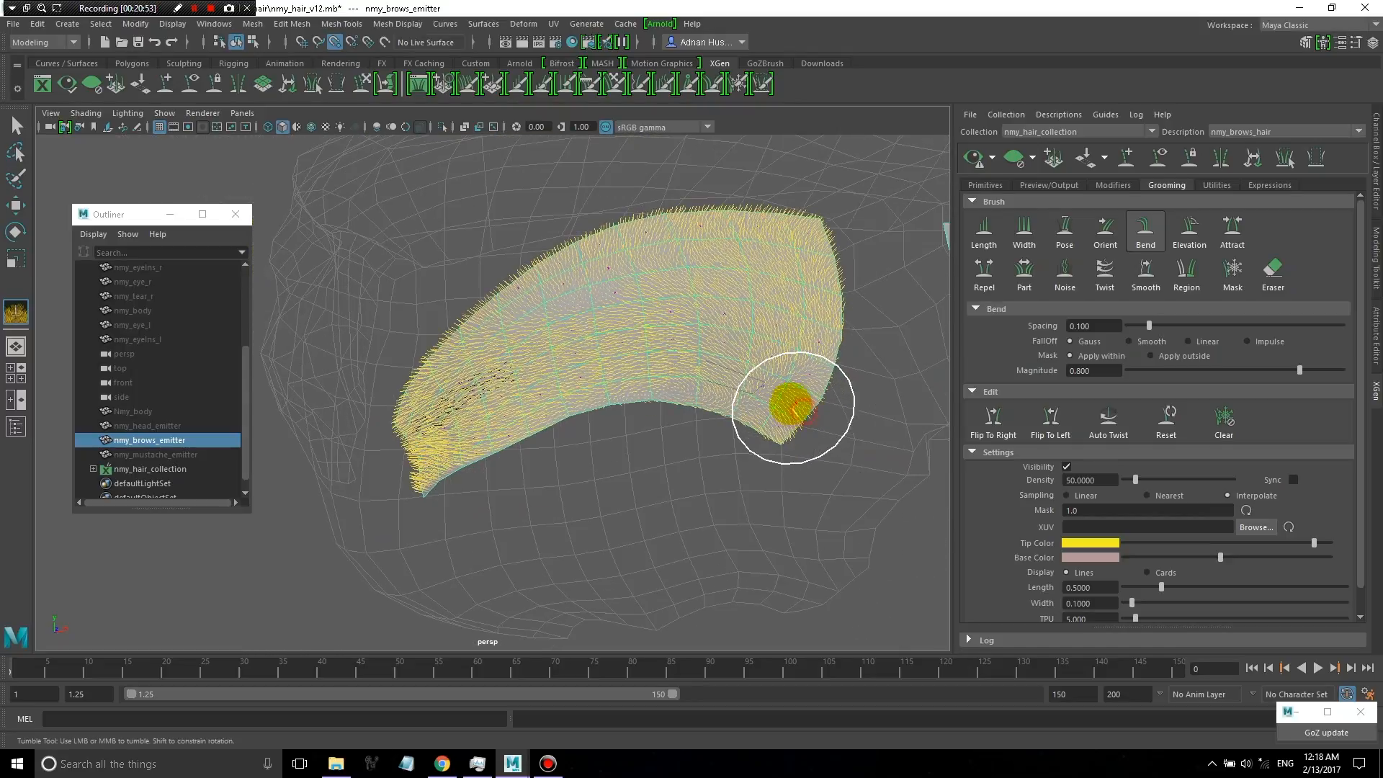
# - Bend the hairs around the lower inner corner of the right brow up toward its middle
pyautogui.keyDown('alt'); pyautogui.moveTo(685, 393); pyautogui.dragTo(825, 398, button='right'); pyautogui.keyUp('alt')
pyautogui.keyDown('alt'); pyautogui.moveTo(824, 399); pyautogui.dragTo(781, 405); pyautogui.keyUp('alt')
pyautogui.keyDown('alt'); pyautogui.moveTo(781, 404); pyautogui.dragTo(778, 411, button='right'); pyautogui.keyUp('alt')
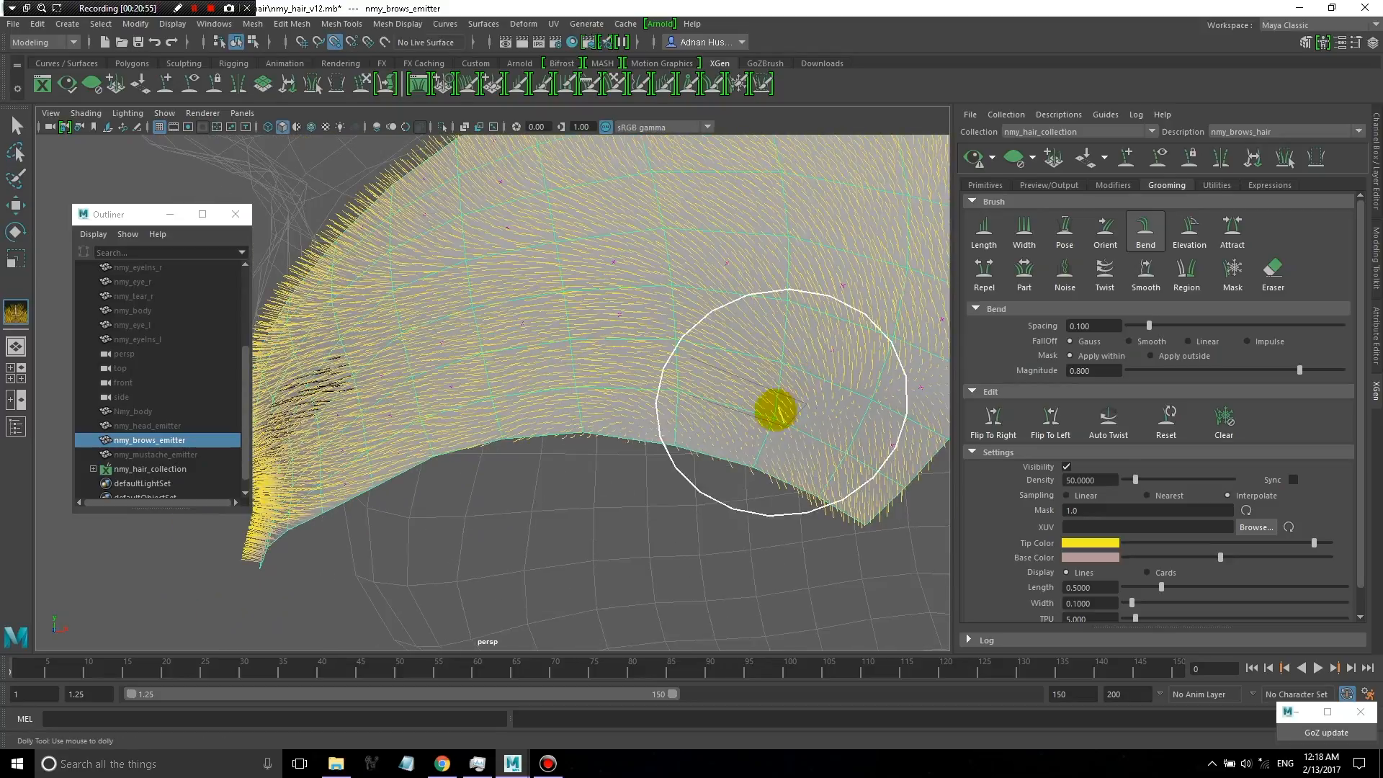
pyautogui.moveTo(857, 483)
pyautogui.mouseDown()
pyautogui.moveTo(803, 453)
pyautogui.moveTo(844, 426)
pyautogui.moveTo(798, 400)
pyautogui.mouseUp()
pyautogui.moveTo(879, 438); pyautogui.dragTo(798, 382)
pyautogui.keyDown('alt'); pyautogui.moveTo(835, 394); pyautogui.dragTo(757, 403, button='right'); pyautogui.keyUp('alt')
pyautogui.keyDown('alt'); pyautogui.moveTo(714, 416); pyautogui.dragTo(747, 340); pyautogui.keyUp('alt')
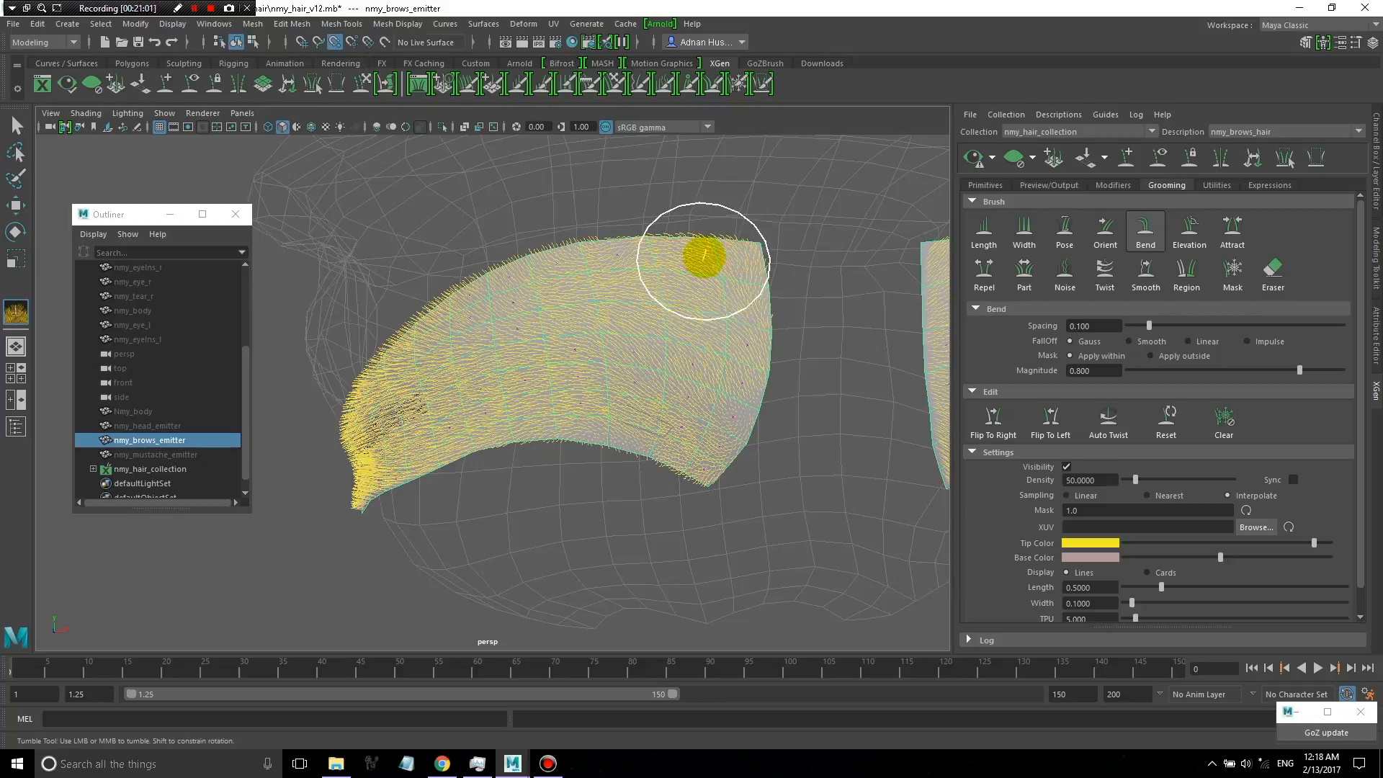
# - Bend the hairs along the upper edge and inner end of the right brow toward the tail
pyautogui.moveTo(516, 330)
pyautogui.keyDown('alt'); pyautogui.mouseDown()
pyautogui.moveTo(538, 324)
pyautogui.moveTo(474, 333)
pyautogui.mouseUp(); pyautogui.keyUp('alt')
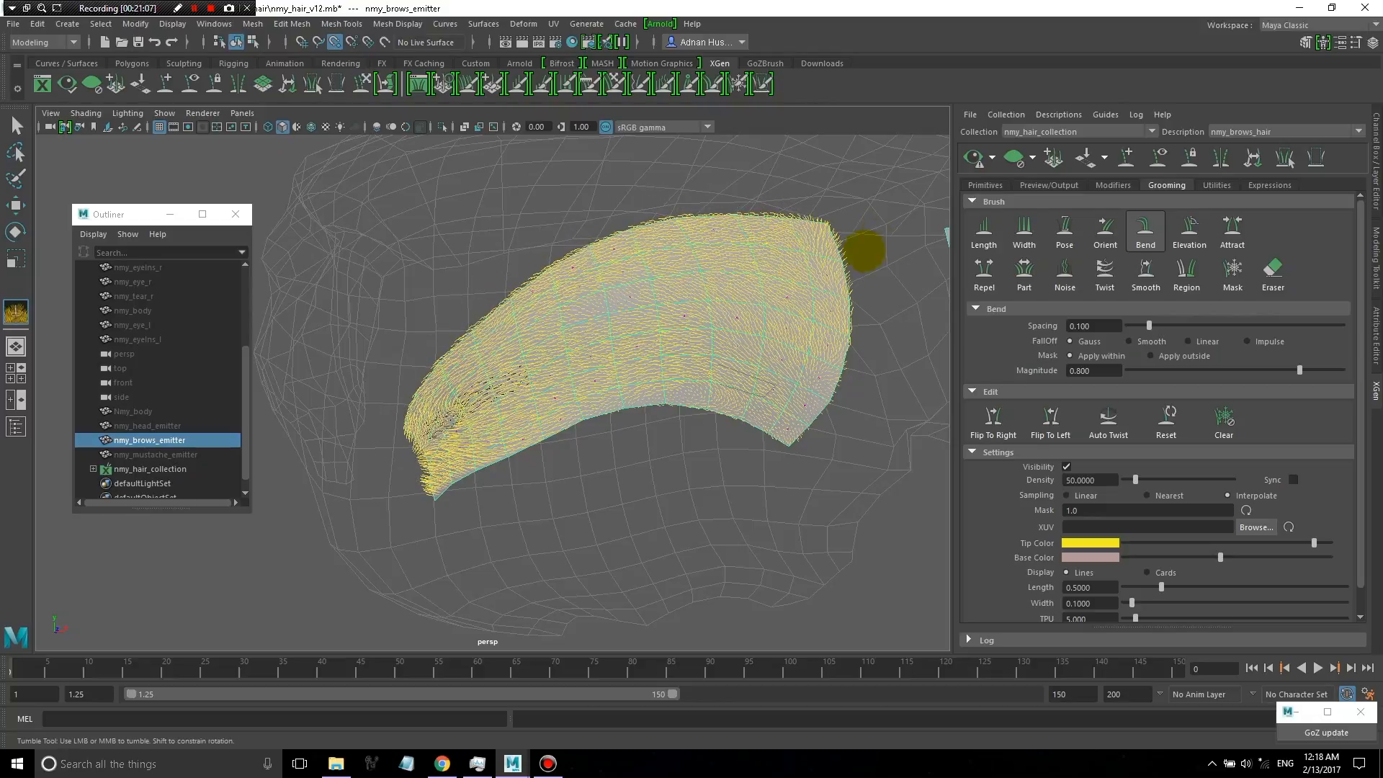
pyautogui.keyDown('alt'); pyautogui.moveTo(834, 267); pyautogui.dragTo(743, 285); pyautogui.keyUp('alt')
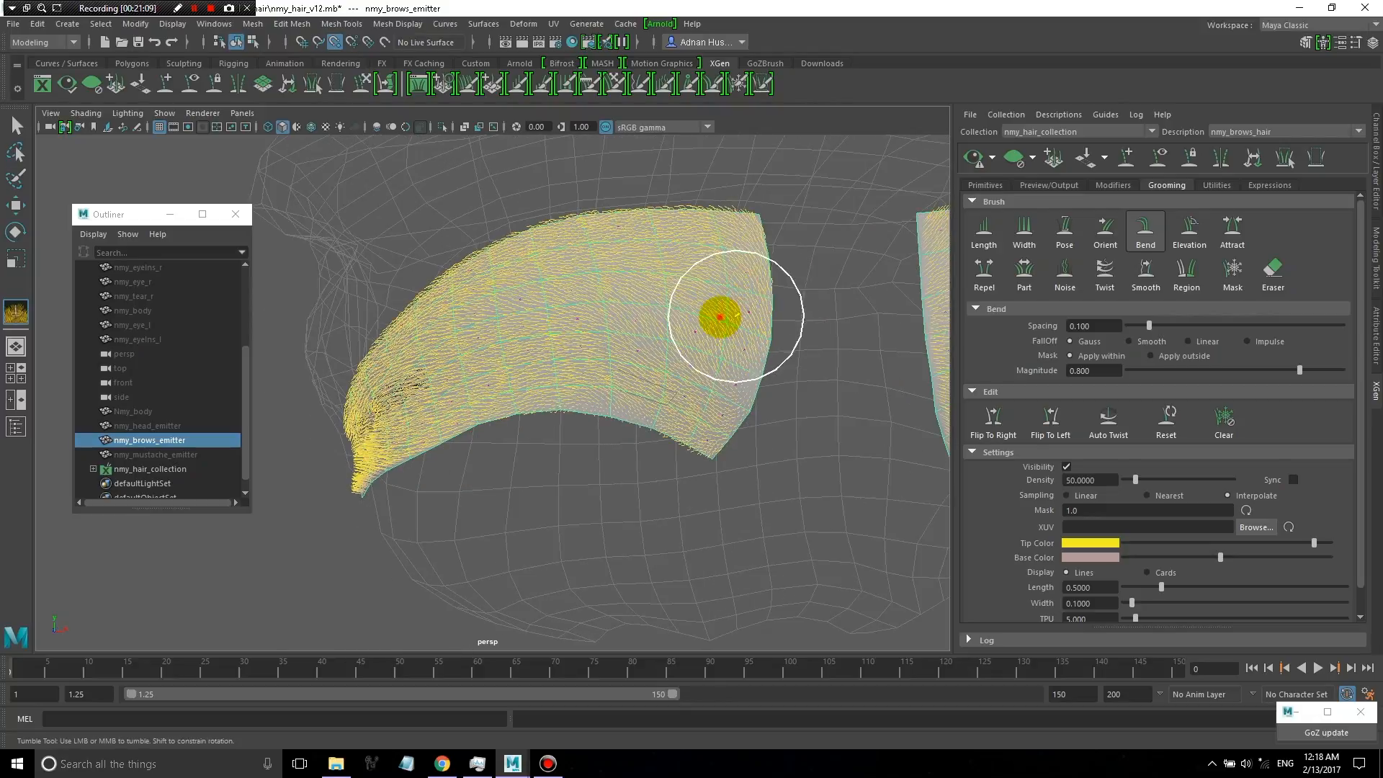
pyautogui.moveTo(594, 353)
pyautogui.keyDown('alt'); pyautogui.mouseDown()
pyautogui.moveTo(732, 287)
pyautogui.moveTo(544, 318)
pyautogui.moveTo(611, 320)
pyautogui.mouseUp(); pyautogui.keyUp('alt')
pyautogui.moveTo(551, 378)
pyautogui.keyDown('alt'); pyautogui.mouseDown()
pyautogui.moveTo(785, 311)
pyautogui.moveTo(657, 332)
pyautogui.mouseUp(); pyautogui.keyUp('alt')
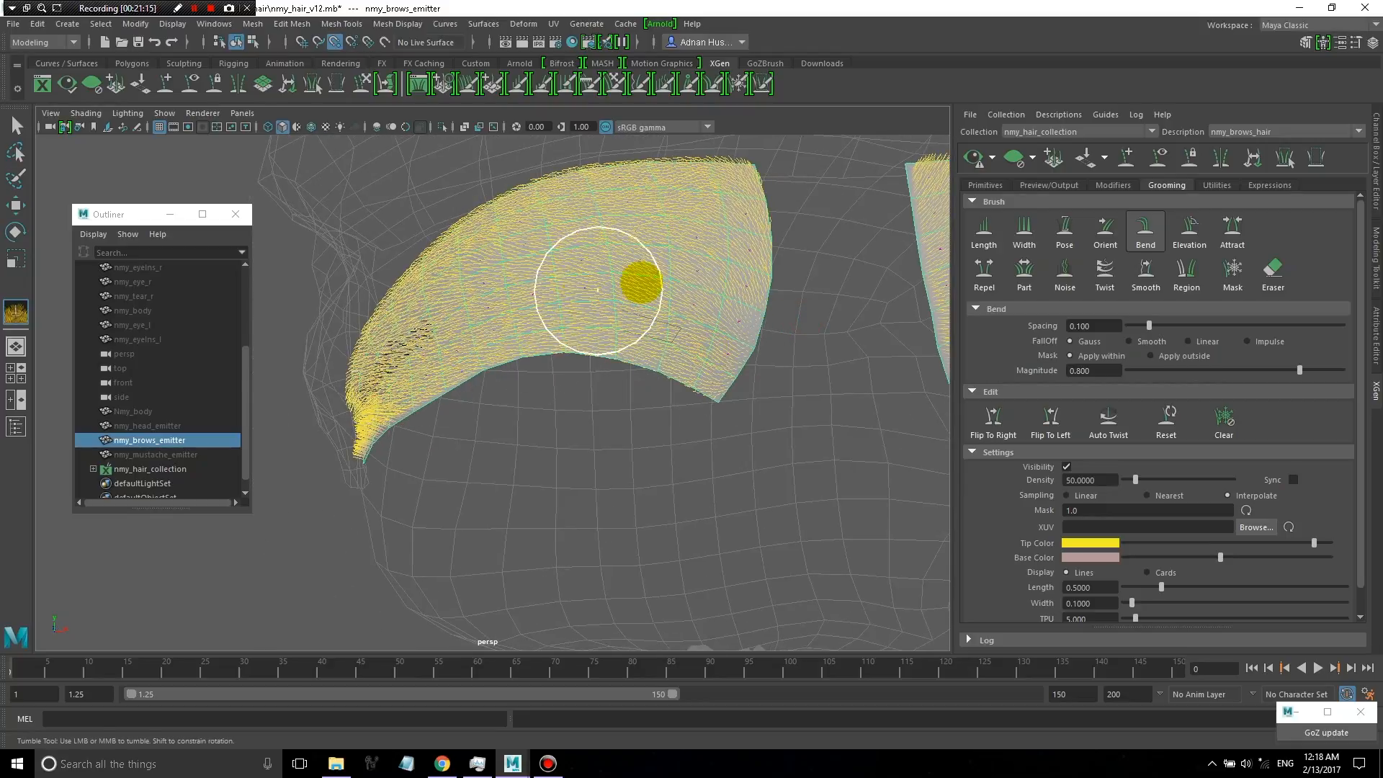
# - Strengthen the hair bend along the lower edge and tail of the right brow
pyautogui.keyDown('alt'); pyautogui.moveTo(598, 290); pyautogui.dragTo(663, 288); pyautogui.keyUp('alt')
pyautogui.scroll(2, 759, 358)
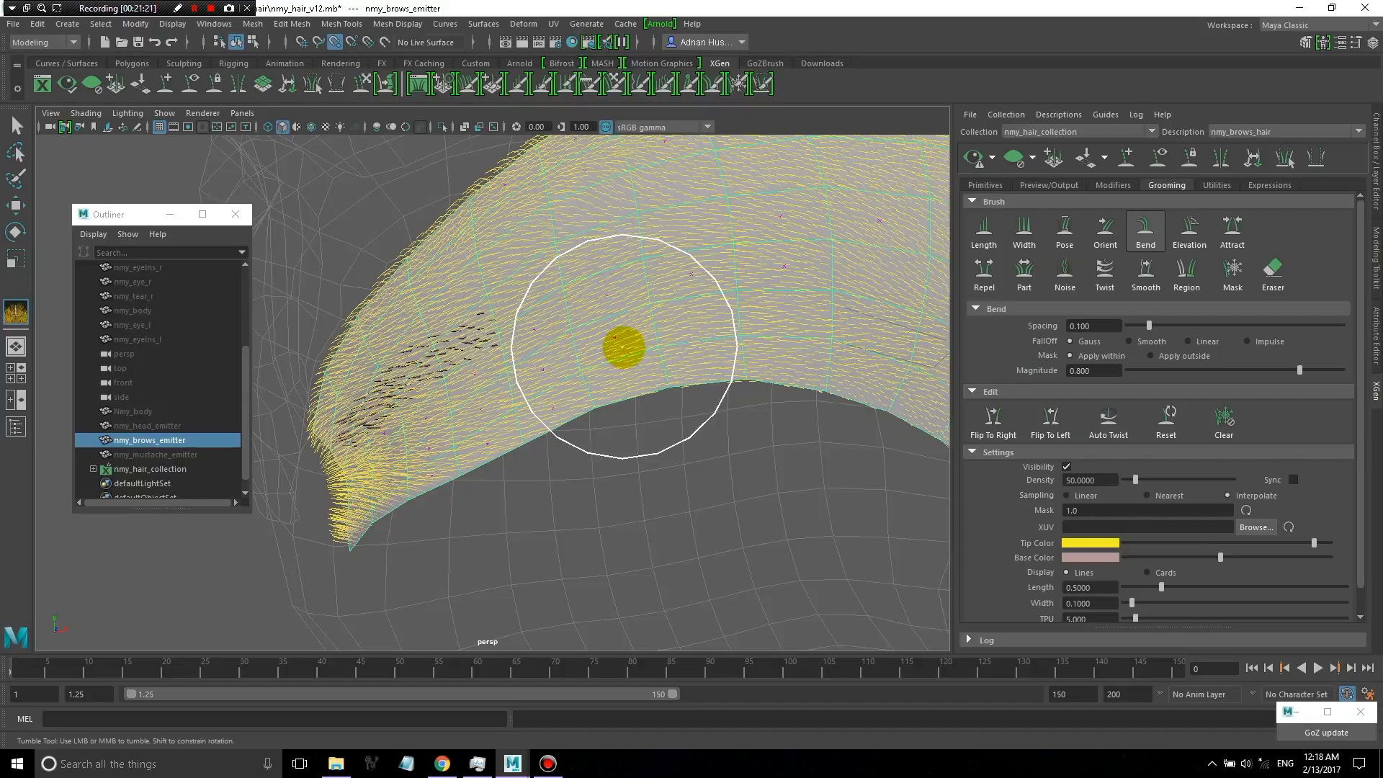
pyautogui.moveTo(510, 449)
pyautogui.keyDown('alt'); pyautogui.mouseDown()
pyautogui.moveTo(414, 469)
pyautogui.moveTo(466, 454)
pyautogui.moveTo(509, 472)
pyautogui.moveTo(558, 468)
pyautogui.mouseUp(); pyautogui.keyUp('alt')
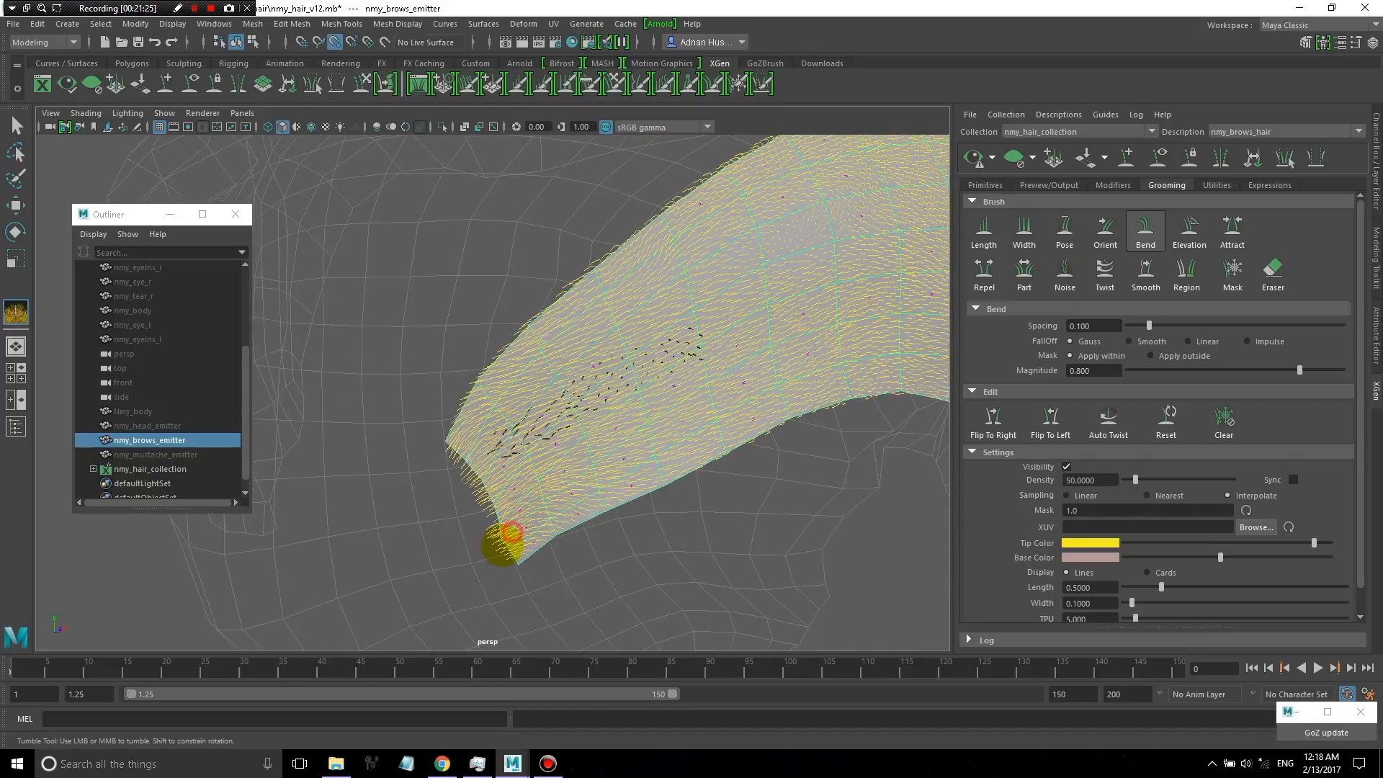
pyautogui.moveTo(500, 415)
pyautogui.keyDown('alt'); pyautogui.mouseDown()
pyautogui.moveTo(559, 451)
pyautogui.moveTo(639, 374)
pyautogui.moveTo(571, 391)
pyautogui.mouseUp(); pyautogui.keyUp('alt')
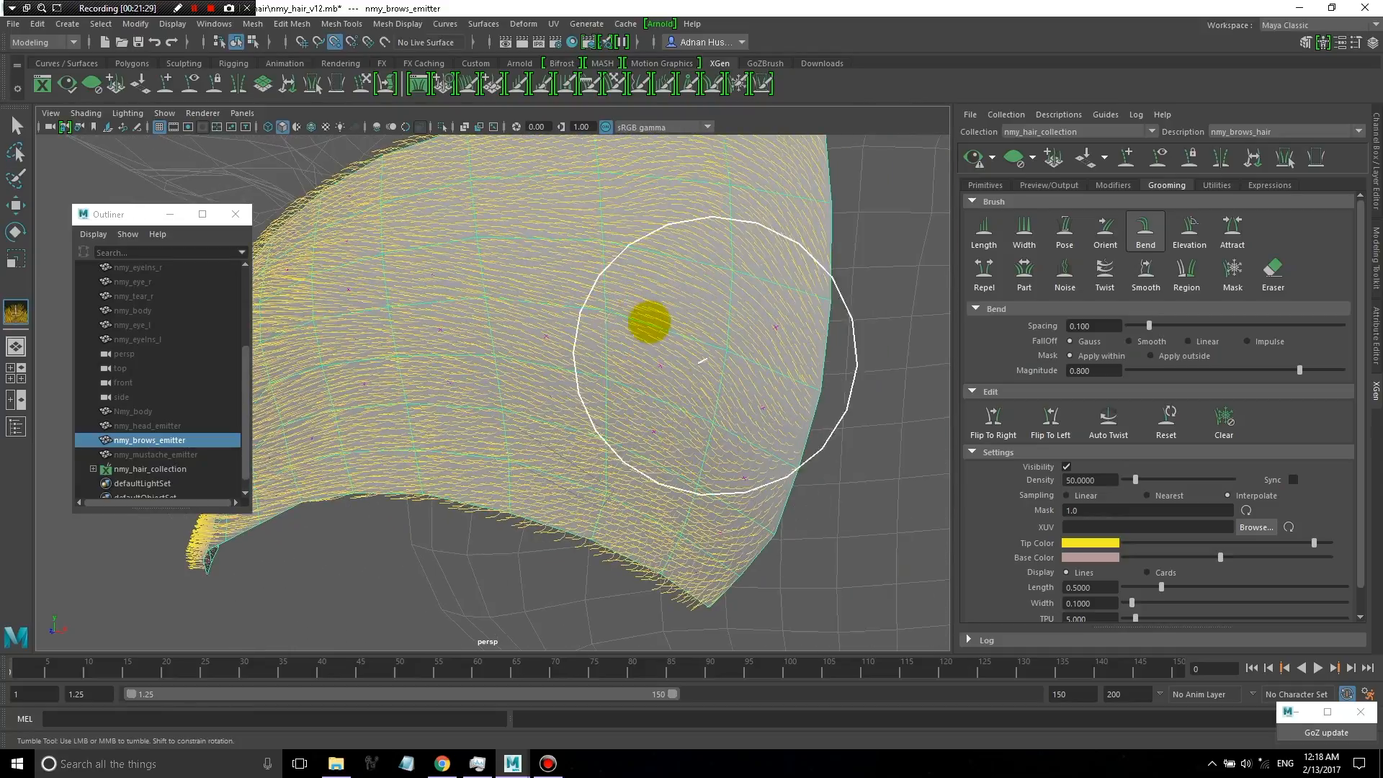
pyautogui.moveTo(618, 447)
pyautogui.keyDown('alt'); pyautogui.mouseDown()
pyautogui.moveTo(694, 464)
pyautogui.moveTo(865, 371)
pyautogui.mouseUp(); pyautogui.keyUp('alt')
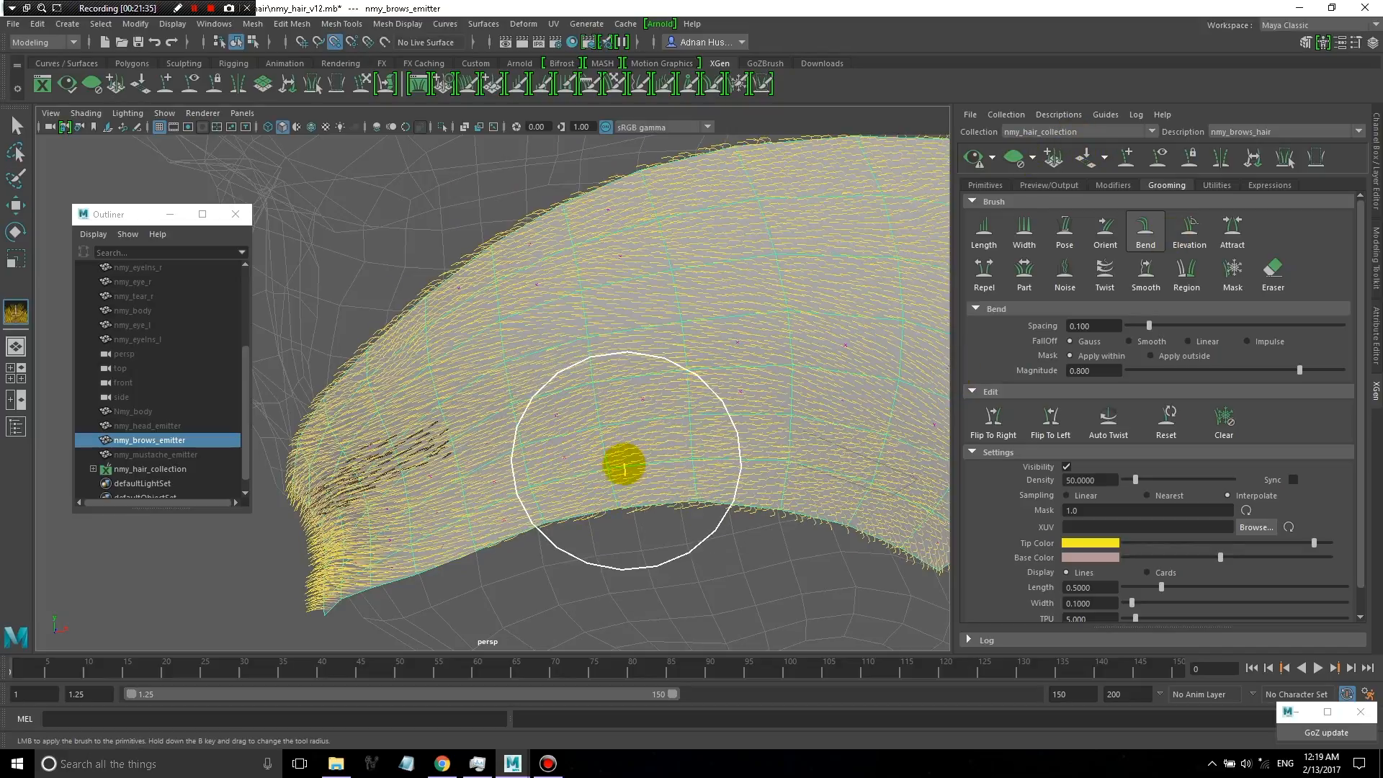
# - Inspect the hair curvature up close and refine the bend over the middle and inner lower part of the right brow
pyautogui.scroll(5, 552, 460)
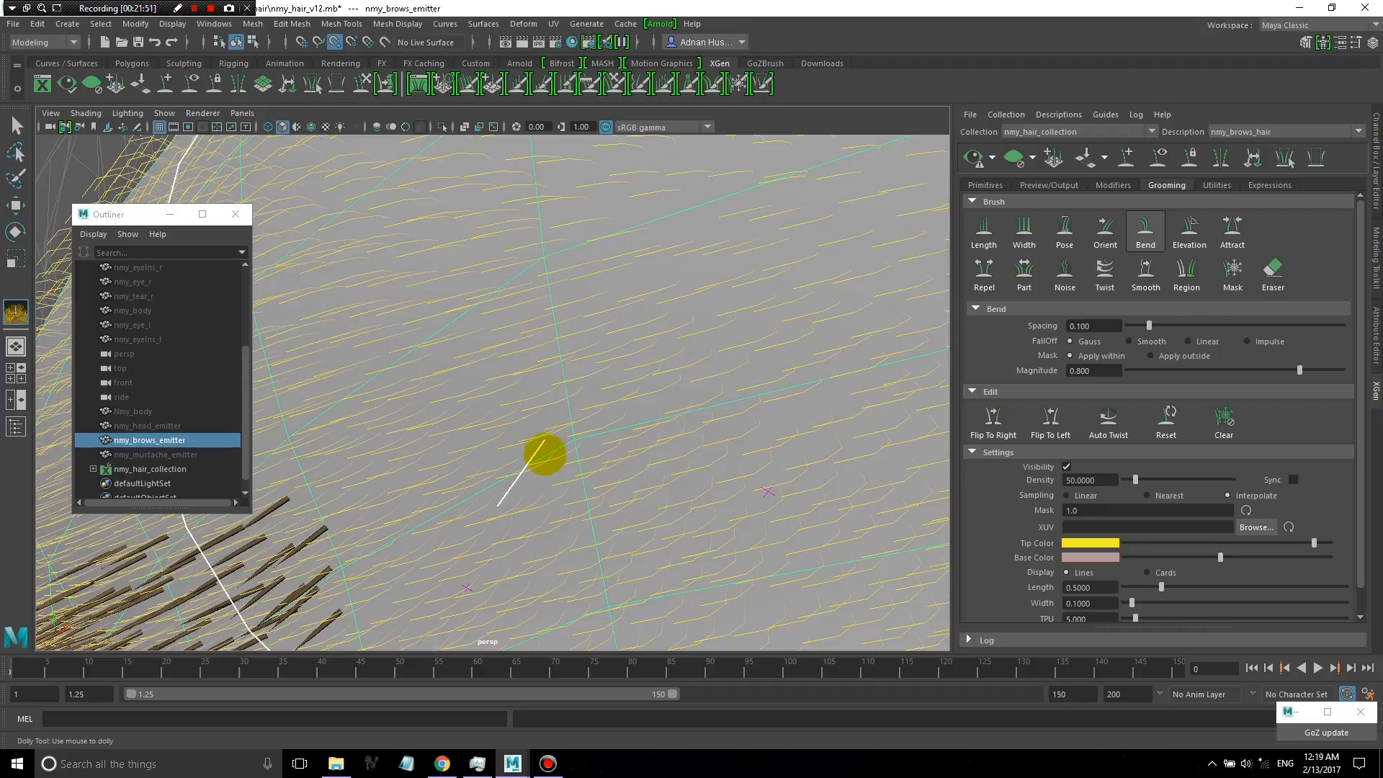
pyautogui.scroll(-8, 591, 461)
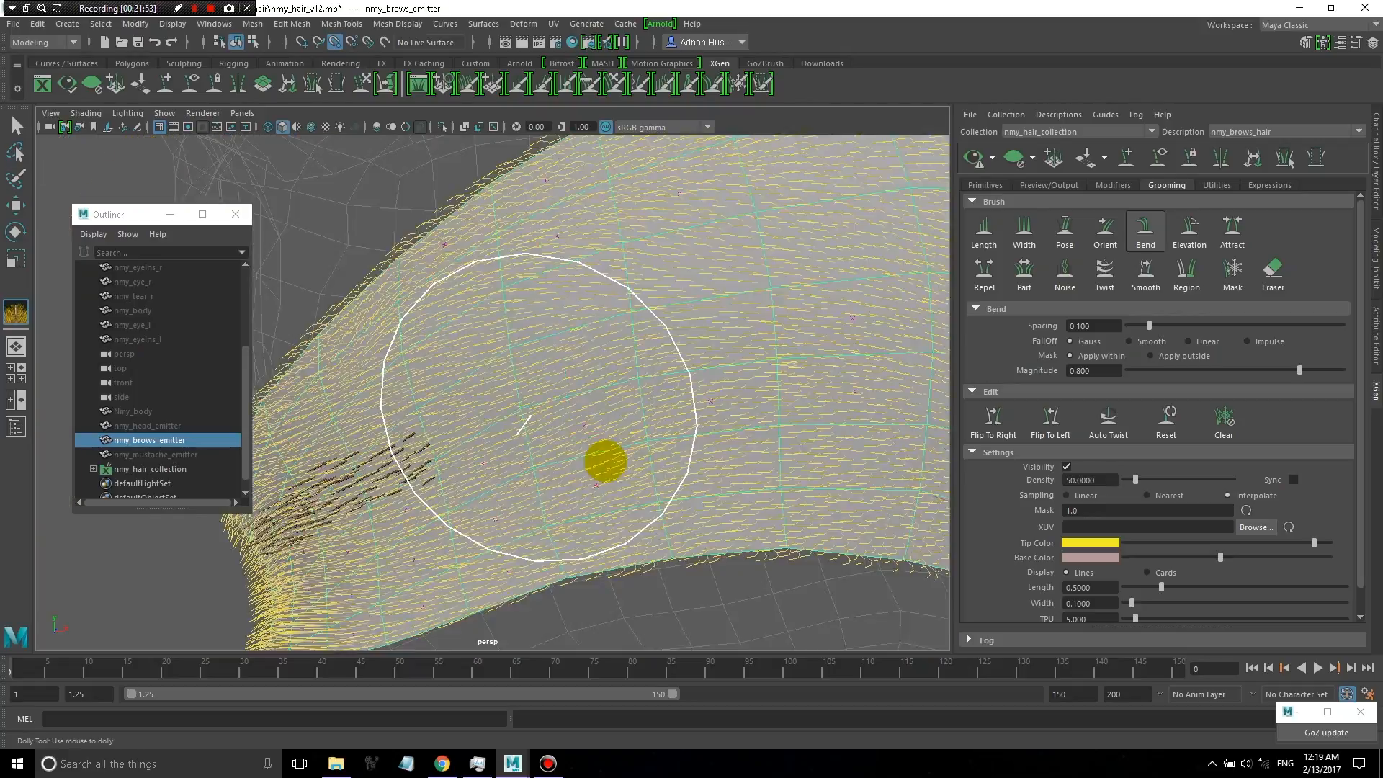
pyautogui.moveTo(657, 451)
pyautogui.keyDown('alt'); pyautogui.mouseDown()
pyautogui.moveTo(601, 441)
pyautogui.moveTo(624, 441)
pyautogui.moveTo(617, 423)
pyautogui.moveTo(463, 472)
pyautogui.mouseUp(); pyautogui.keyUp('alt')
pyautogui.scroll(-3, 621, 447)
pyautogui.scroll(6, 547, 440)
pyautogui.keyDown('alt'); pyautogui.moveTo(690, 419); pyautogui.dragTo(677, 420); pyautogui.keyUp('alt')
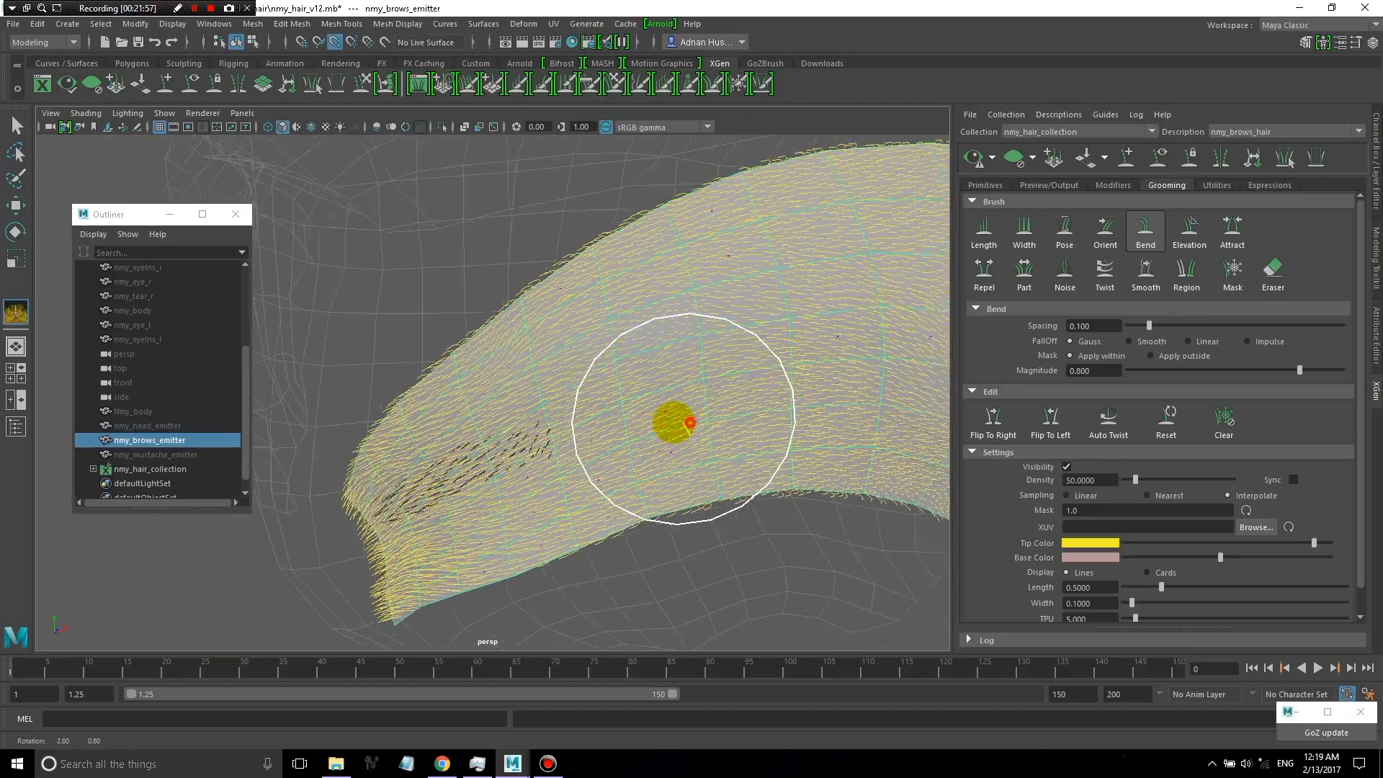
pyautogui.scroll(2, 676, 422)
pyautogui.moveTo(760, 379); pyautogui.dragTo(601, 382)
pyautogui.keyDown('alt'); pyautogui.moveTo(714, 422); pyautogui.dragTo(617, 410); pyautogui.keyUp('alt')
pyautogui.keyDown('alt'); pyautogui.moveTo(496, 433); pyautogui.dragTo(576, 425); pyautogui.keyUp('alt')
pyautogui.moveTo(862, 309); pyautogui.dragTo(790, 296)
pyautogui.moveTo(791, 429); pyautogui.dragTo(717, 355)
pyautogui.moveTo(769, 473)
pyautogui.mouseDown()
pyautogui.moveTo(655, 392)
pyautogui.moveTo(782, 403)
pyautogui.mouseUp()
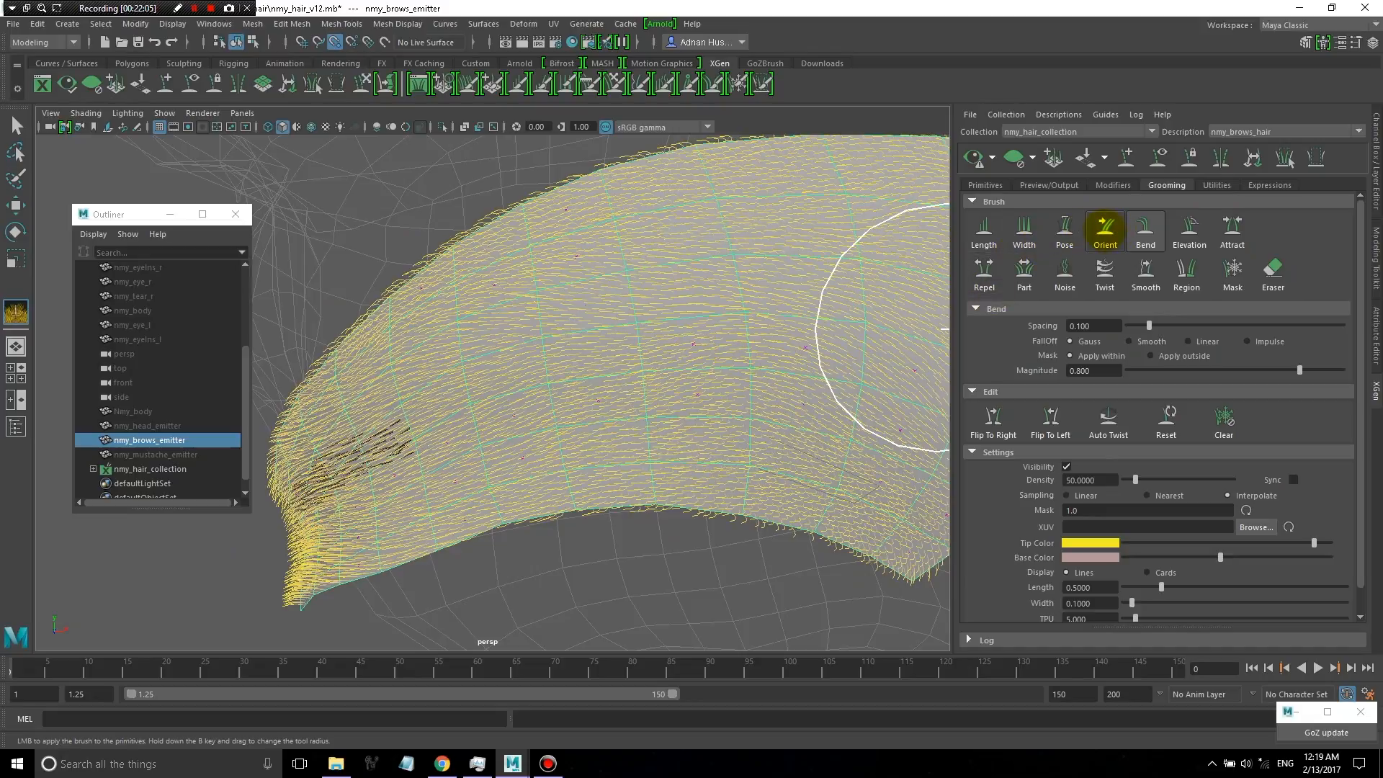
# - Reduce the brush radius and comb the hairs in the middle of the right brow toward its tail with the Orient brush
pyautogui.click(1106, 230)
pyautogui.press('b')
pyautogui.moveTo(760, 336); pyautogui.dragTo(720, 360)
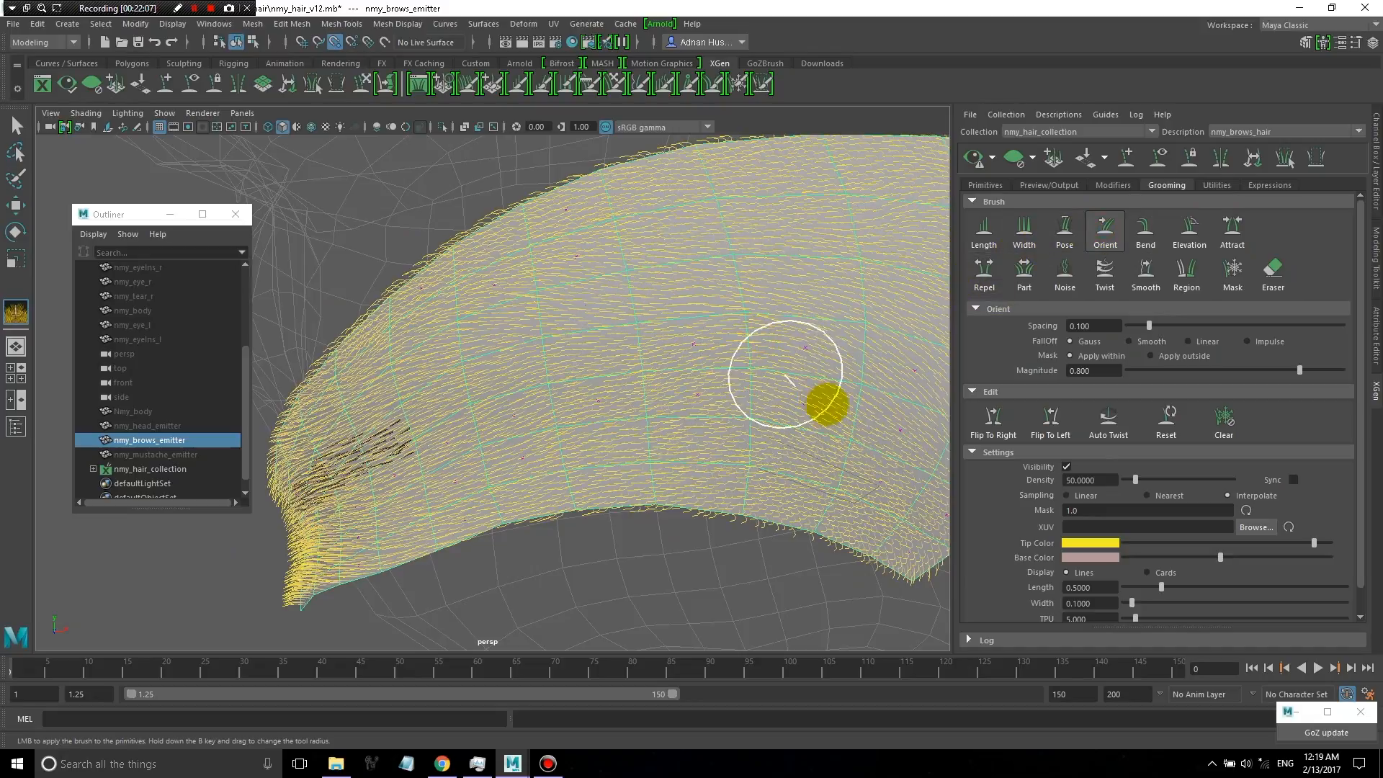
pyautogui.keyDown('alt'); pyautogui.moveTo(821, 405); pyautogui.dragTo(787, 400); pyautogui.keyUp('alt')
pyautogui.moveTo(809, 313)
pyautogui.mouseDown()
pyautogui.moveTo(695, 281)
pyautogui.moveTo(620, 300)
pyautogui.mouseUp()
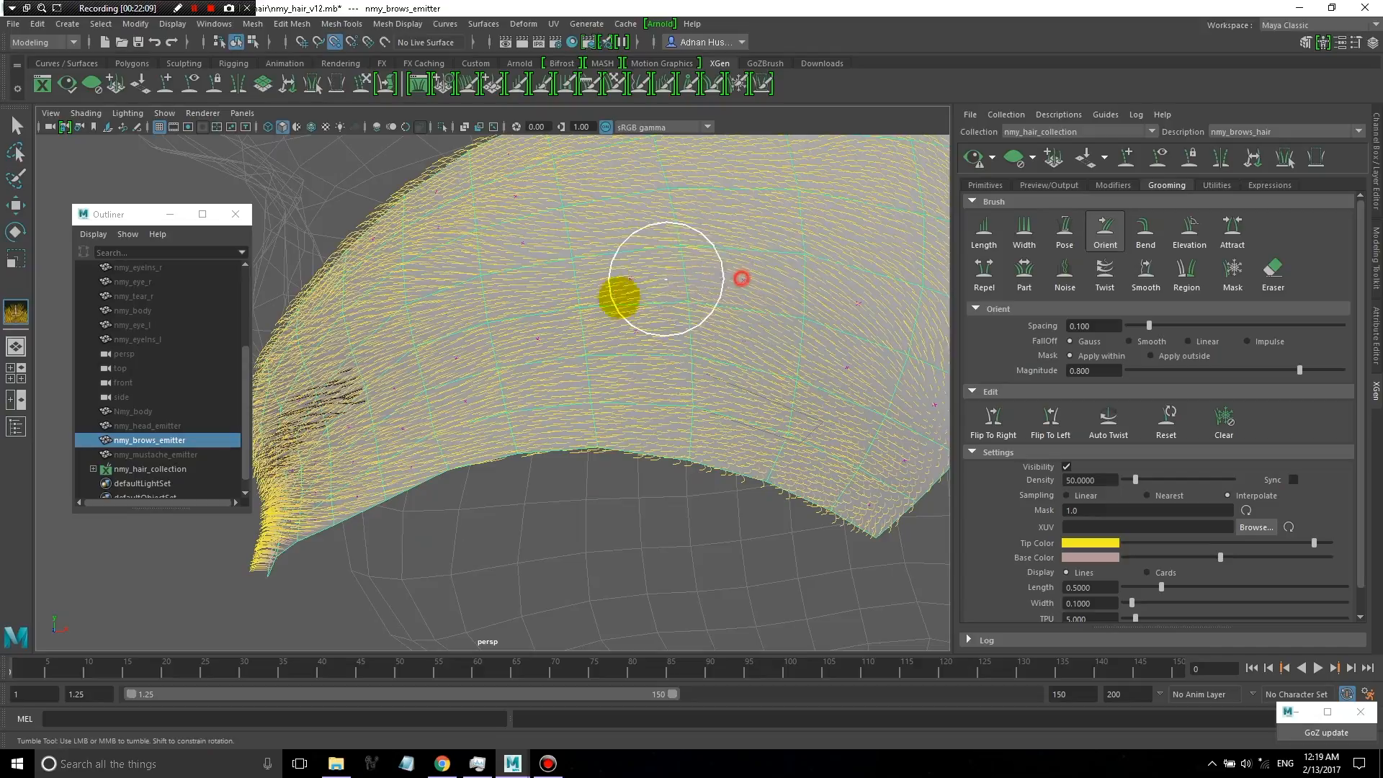
pyautogui.moveTo(709, 370); pyautogui.dragTo(575, 384)
pyautogui.moveTo(601, 322)
pyautogui.mouseDown()
pyautogui.moveTo(472, 355)
pyautogui.moveTo(460, 340)
pyautogui.mouseUp()
# - Orient the hairs of the tail and upper half of the right brow outward and down along the brow shape
pyautogui.moveTo(516, 255)
pyautogui.mouseDown()
pyautogui.moveTo(442, 350)
pyautogui.moveTo(450, 366)
pyautogui.moveTo(414, 382)
pyautogui.mouseUp()
pyautogui.moveTo(468, 277); pyautogui.dragTo(361, 361)
pyautogui.moveTo(401, 413); pyautogui.dragTo(346, 440)
pyautogui.moveTo(415, 432); pyautogui.dragTo(331, 458)
pyautogui.moveTo(386, 331)
pyautogui.mouseDown()
pyautogui.moveTo(331, 376)
pyautogui.moveTo(321, 407)
pyautogui.mouseUp()
pyautogui.moveTo(599, 265)
pyautogui.mouseDown()
pyautogui.moveTo(565, 271)
pyautogui.moveTo(466, 364)
pyautogui.mouseUp()
pyautogui.moveTo(775, 327); pyautogui.dragTo(625, 356)
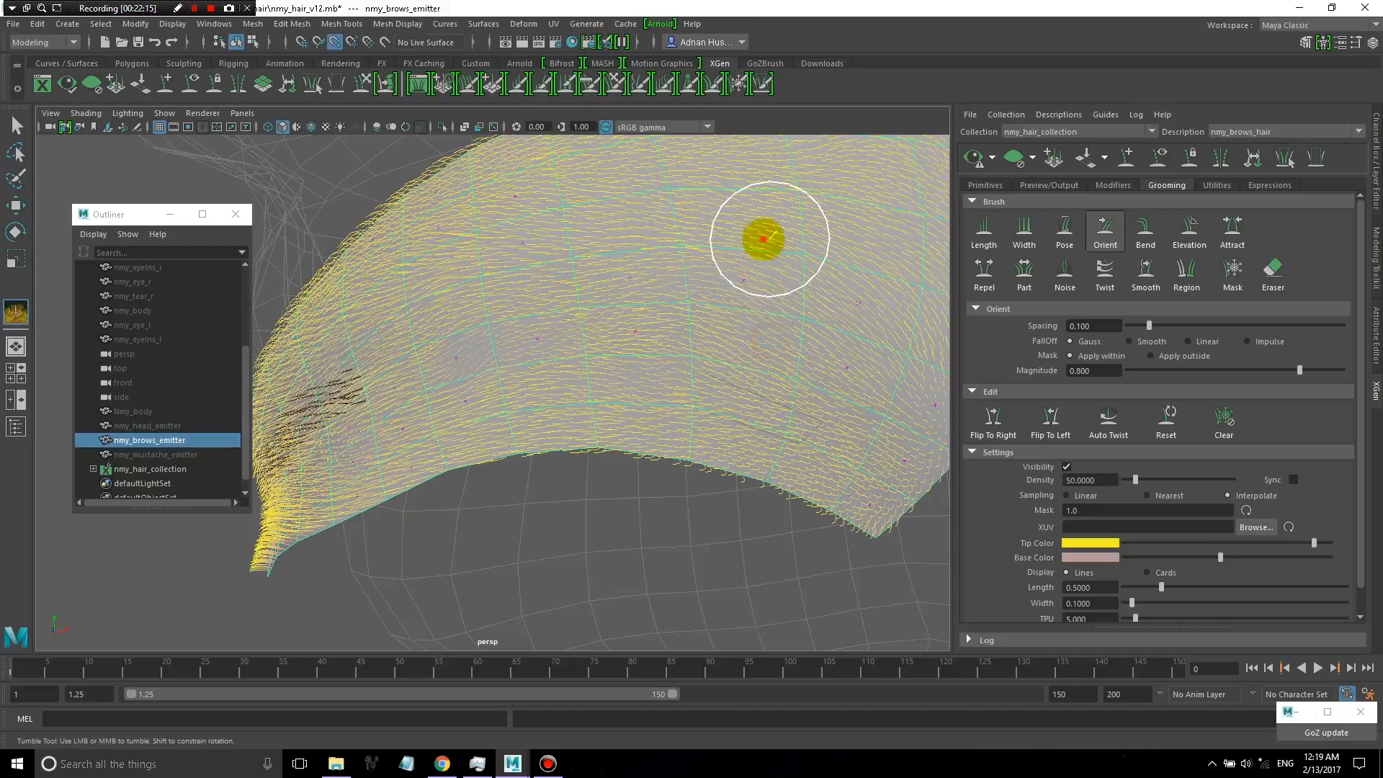
pyautogui.moveTo(763, 238); pyautogui.dragTo(630, 288)
pyautogui.keyDown('alt'); pyautogui.moveTo(432, 360); pyautogui.dragTo(502, 369); pyautogui.keyUp('alt')
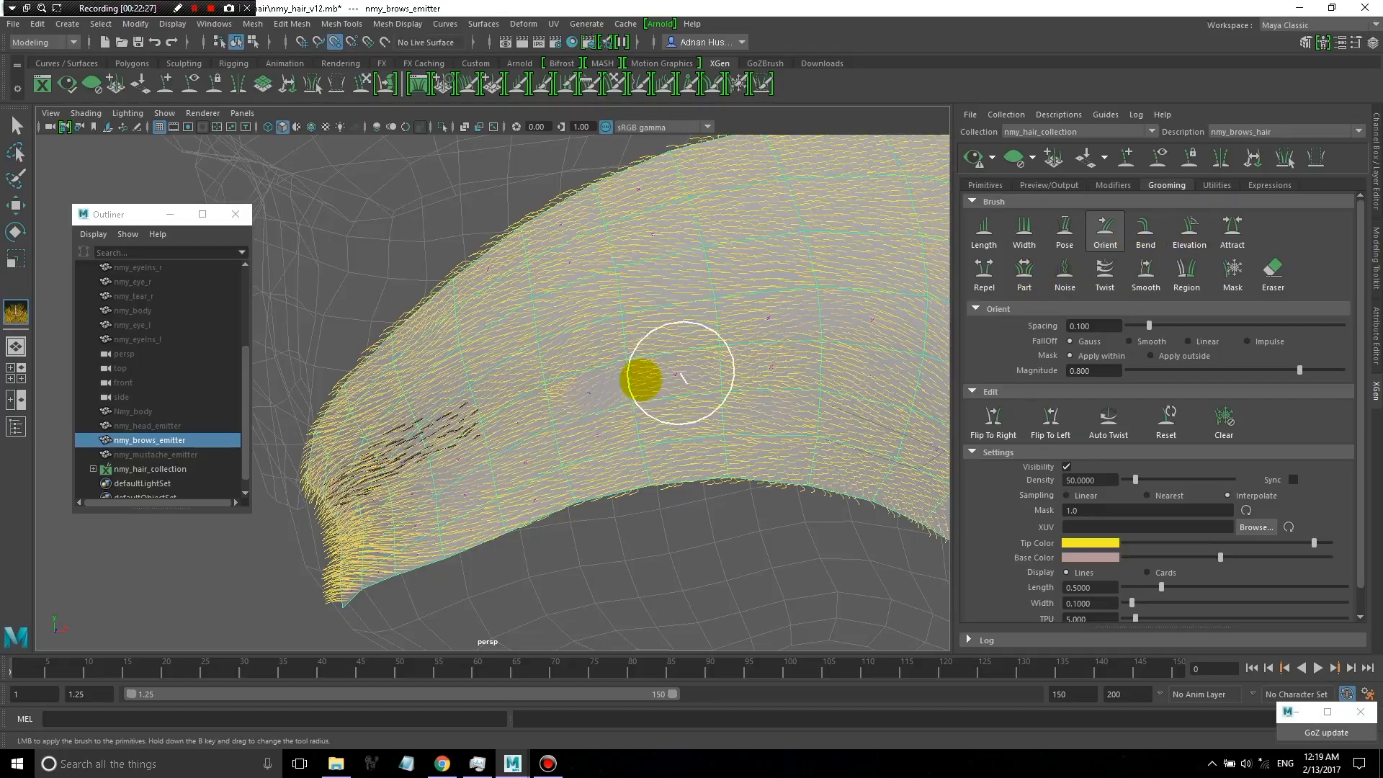
# - Adjust the hair elevation across the right brow with the Elevation brush, using 1.00 degree steps and a goal angle of 30
pyautogui.click(1190, 229)
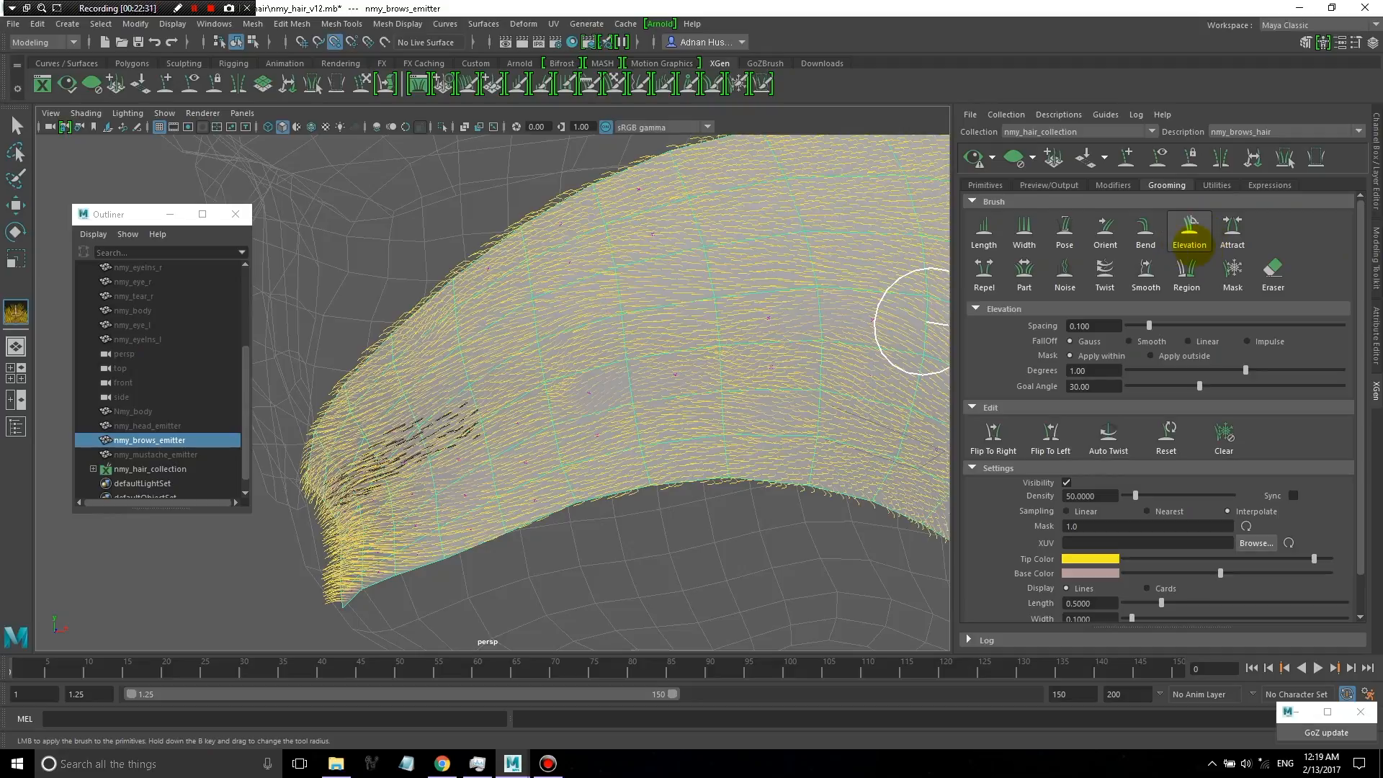
pyautogui.click(607, 386)
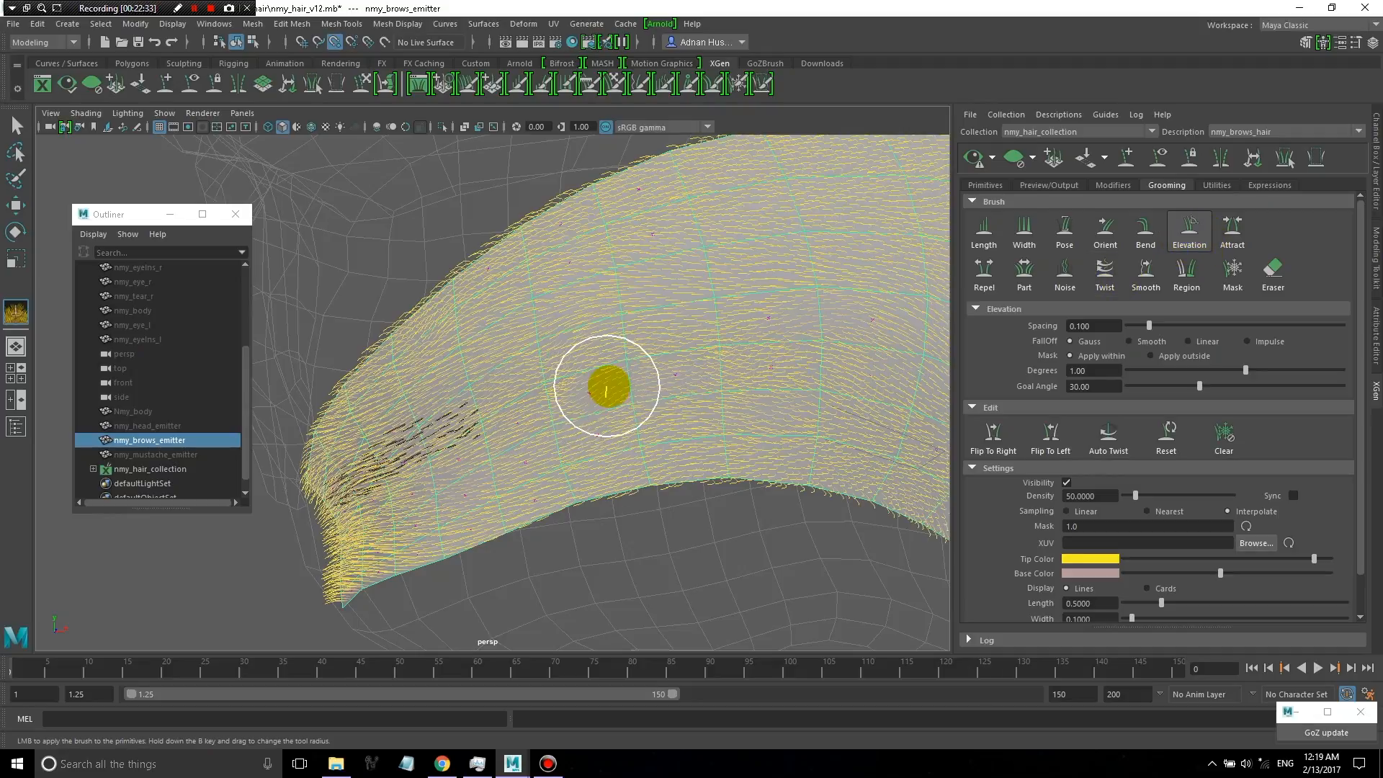
pyautogui.keyDown('alt'); pyautogui.moveTo(704, 361); pyautogui.dragTo(661, 377); pyautogui.keyUp('alt')
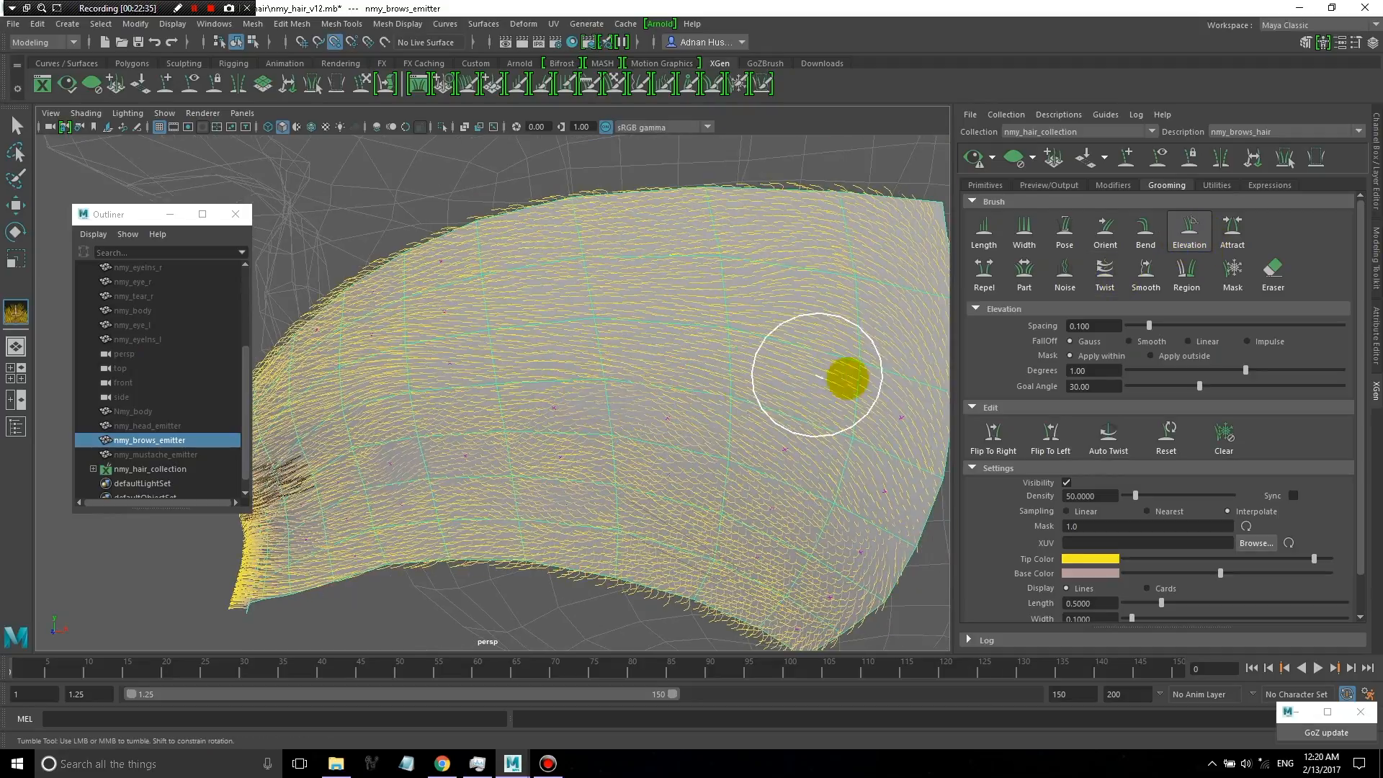
pyautogui.moveTo(480, 429); pyautogui.dragTo(386, 479)
pyautogui.moveTo(648, 386); pyautogui.dragTo(590, 400)
pyautogui.moveTo(799, 297); pyautogui.dragTo(745, 306)
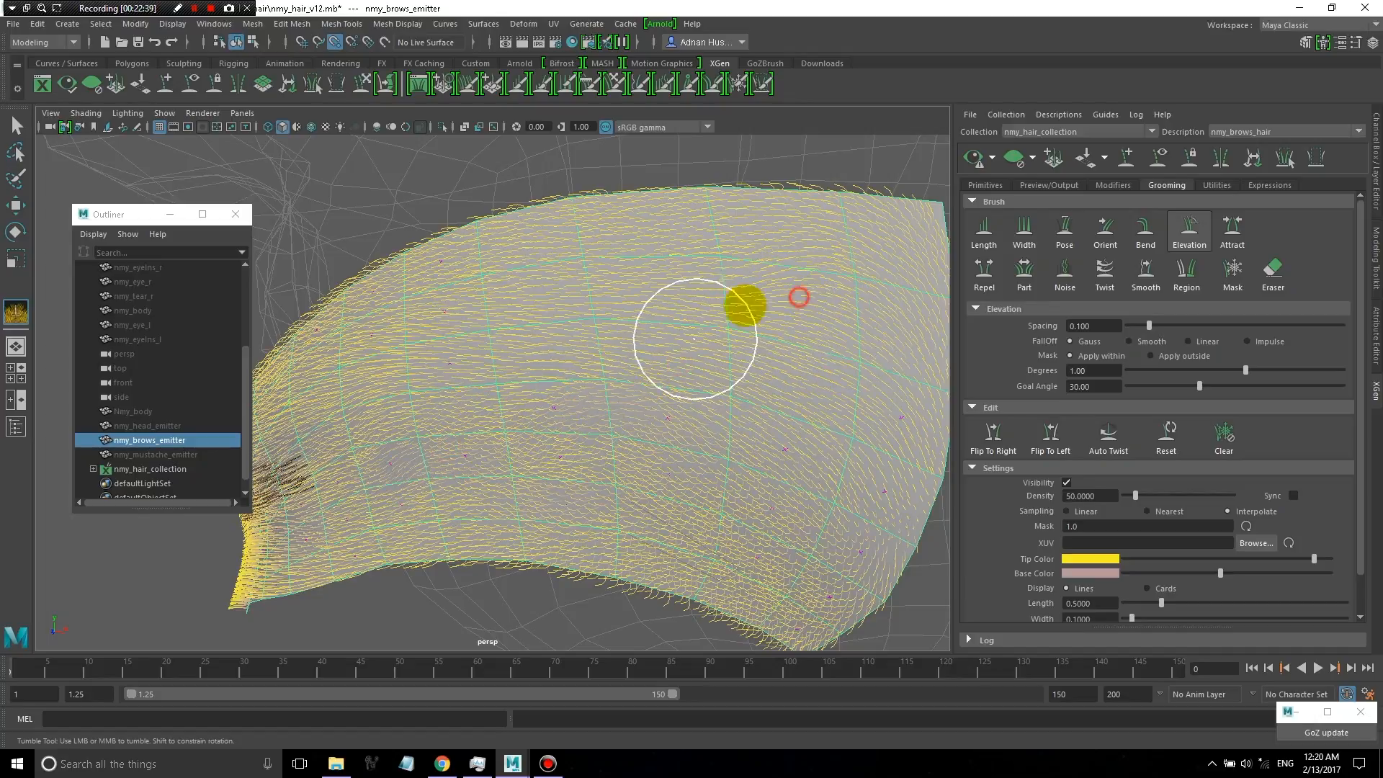
pyautogui.moveTo(838, 227); pyautogui.dragTo(763, 253)
pyautogui.moveTo(541, 323); pyautogui.dragTo(389, 378)
pyautogui.moveTo(368, 427); pyautogui.dragTo(327, 454)
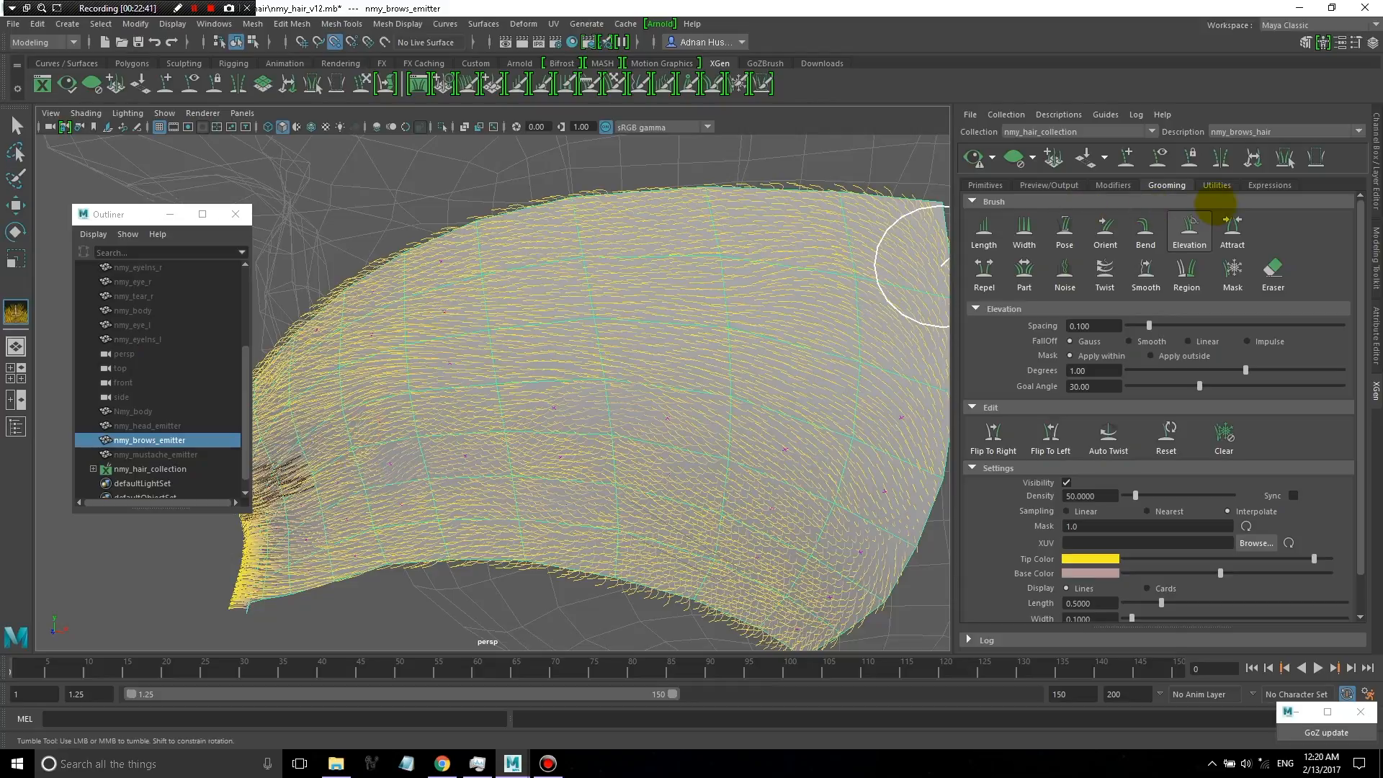
pyautogui.moveTo(448, 463); pyautogui.dragTo(426, 472)
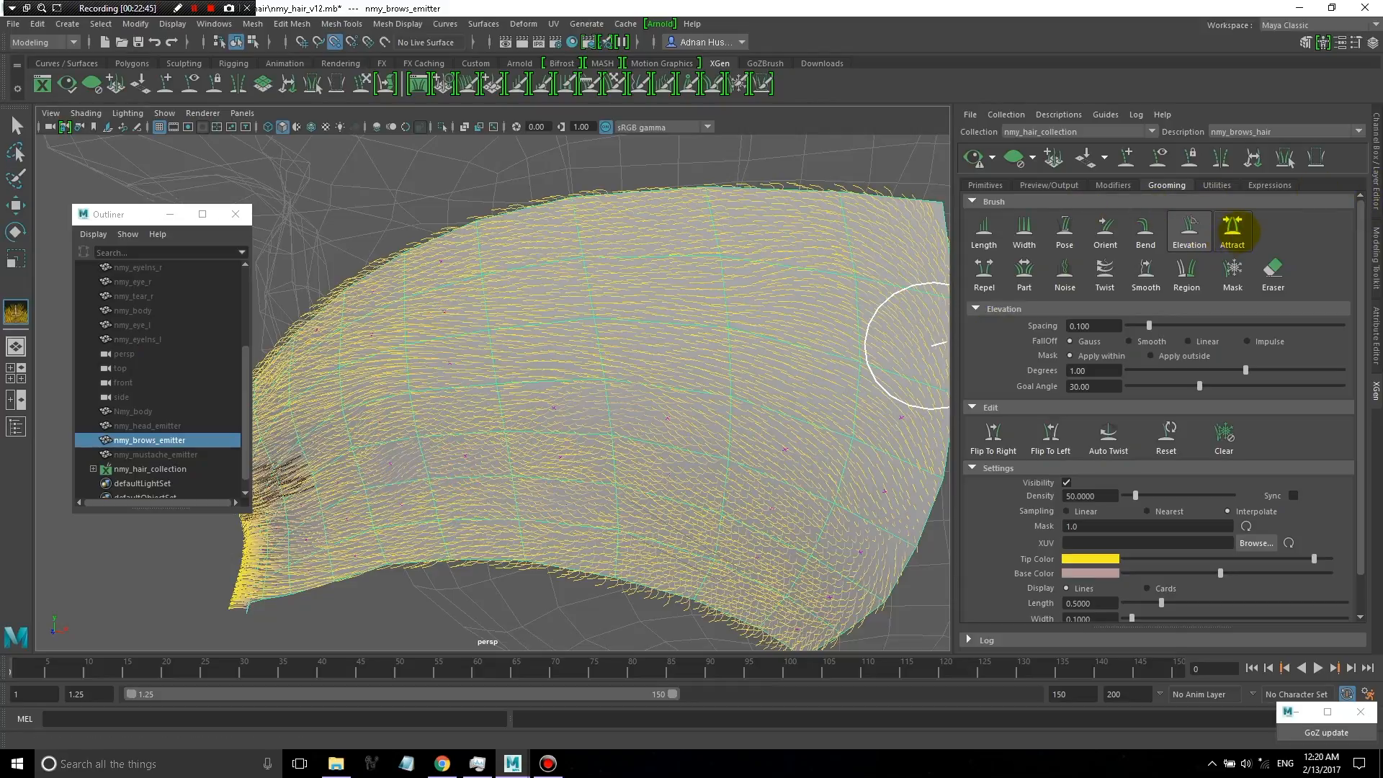
# - Pull hairs together in the middle of the right brow with the Attract brush in Lock style at magnitude 0.900
pyautogui.click(1233, 229)
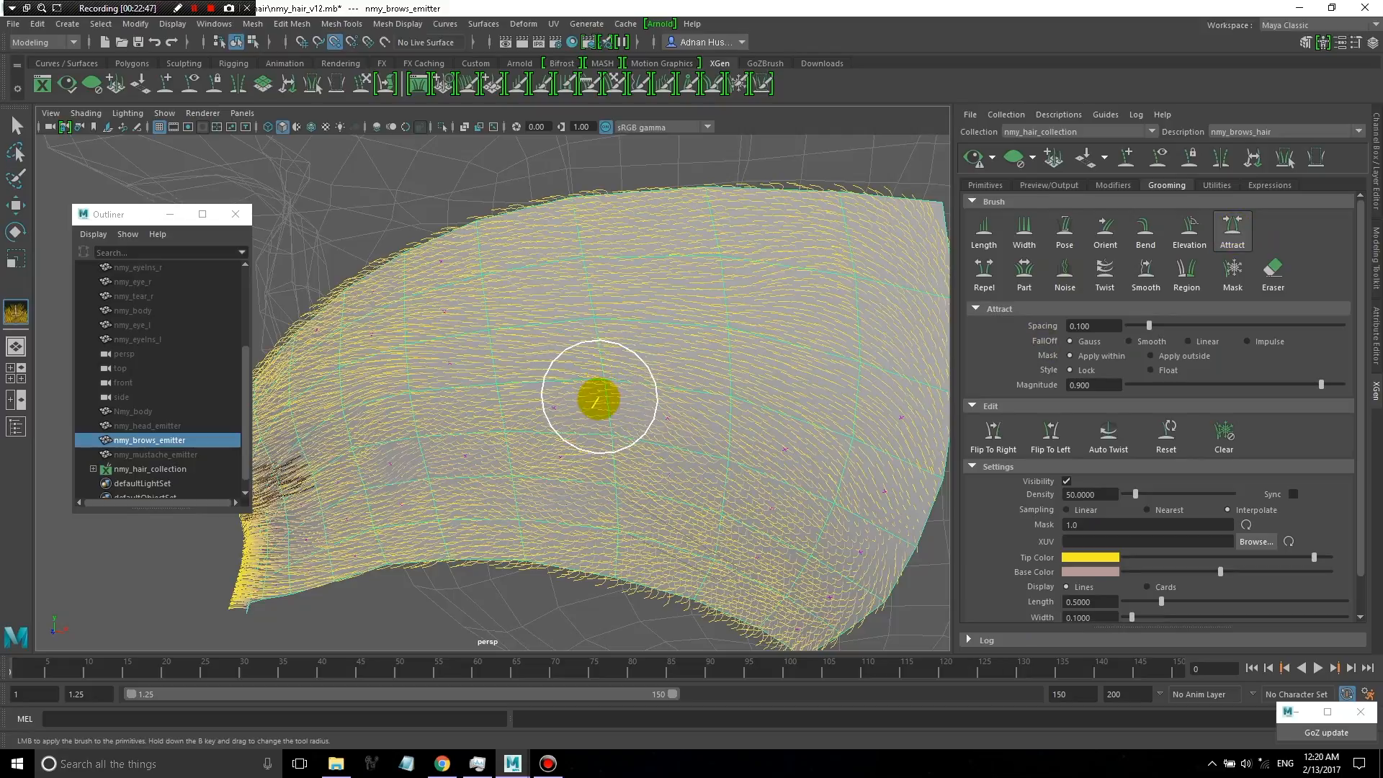
pyautogui.moveTo(529, 405); pyautogui.dragTo(442, 414)
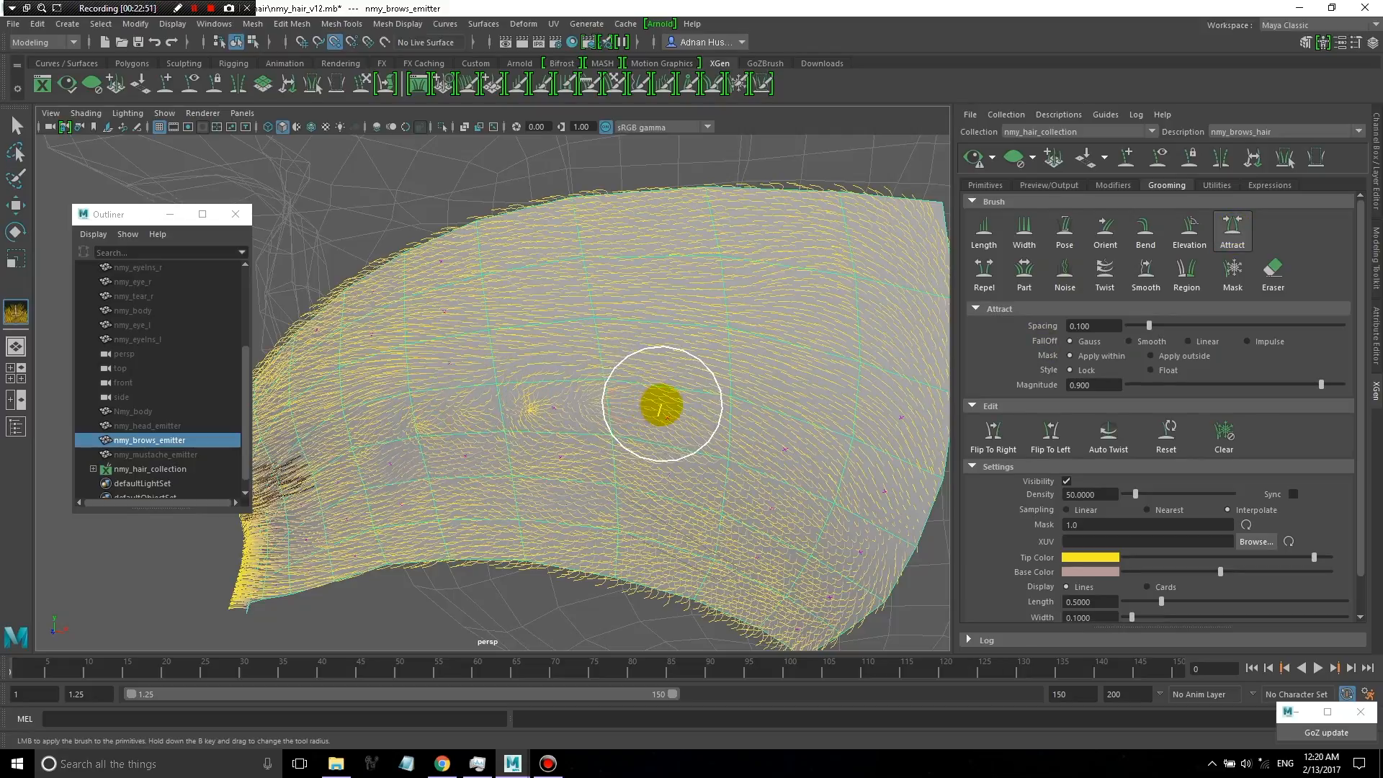
# - Try another Attract stroke toward the inner half of the right brow, and undo the recent Attract strokes
pyautogui.moveTo(695, 419)
pyautogui.mouseDown()
pyautogui.moveTo(743, 417)
pyautogui.moveTo(757, 445)
pyautogui.moveTo(664, 469)
pyautogui.moveTo(680, 478)
pyautogui.moveTo(605, 462)
pyautogui.moveTo(785, 441)
pyautogui.mouseUp()
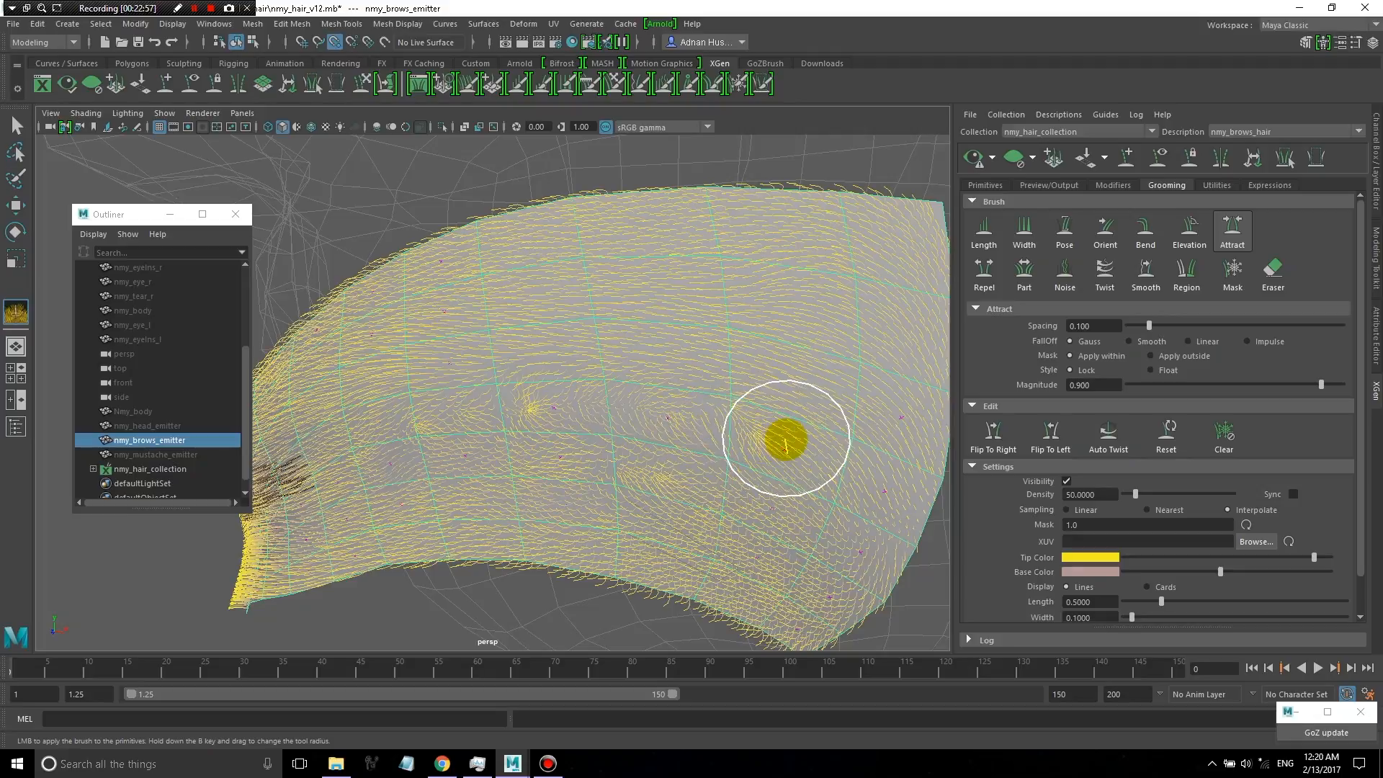
pyautogui.hotkey('ctrl', 'z')
pyautogui.hotkey('ctrl', 'z')
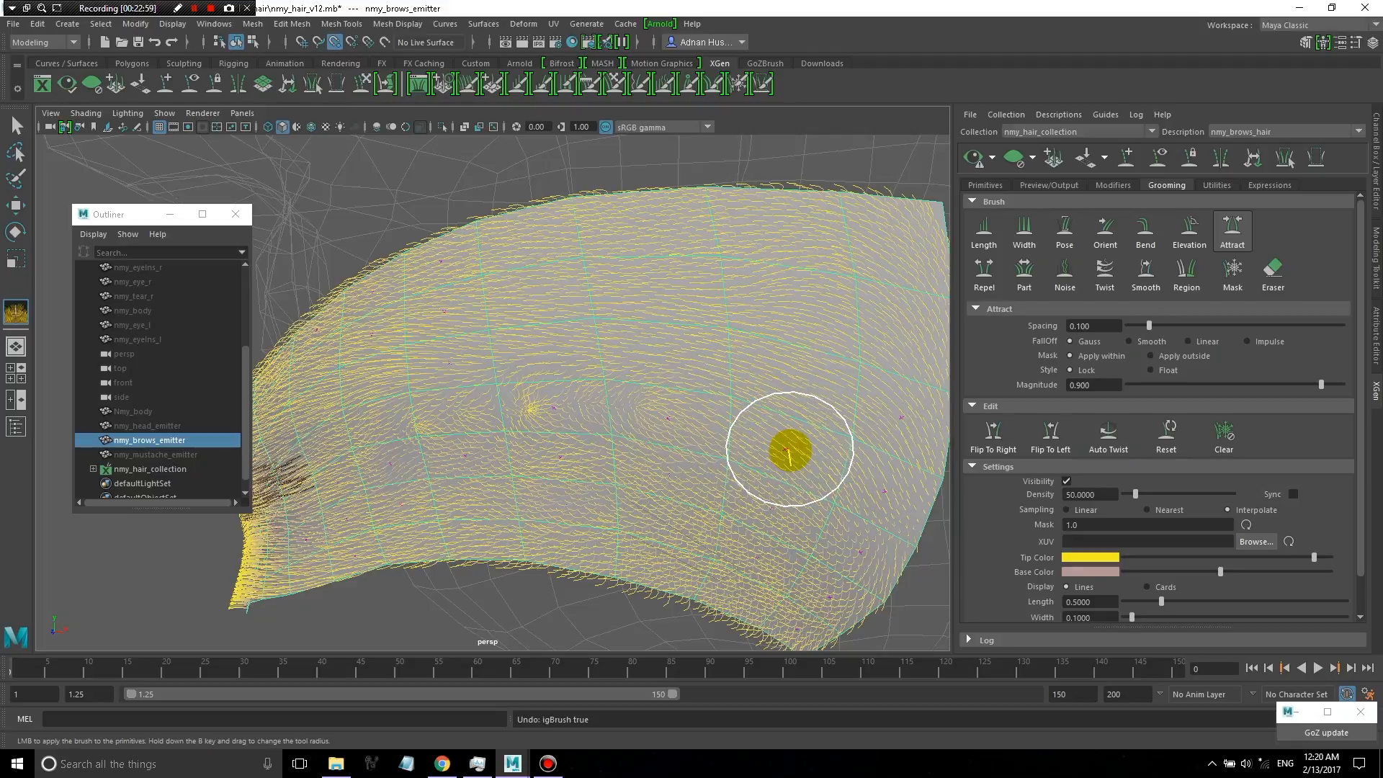
pyautogui.hotkey('ctrl', 'z')
pyautogui.hotkey('ctrl', 'z')
pyautogui.hotkey('ctrl', 'z')
pyautogui.hotkey('ctrl', 'z')
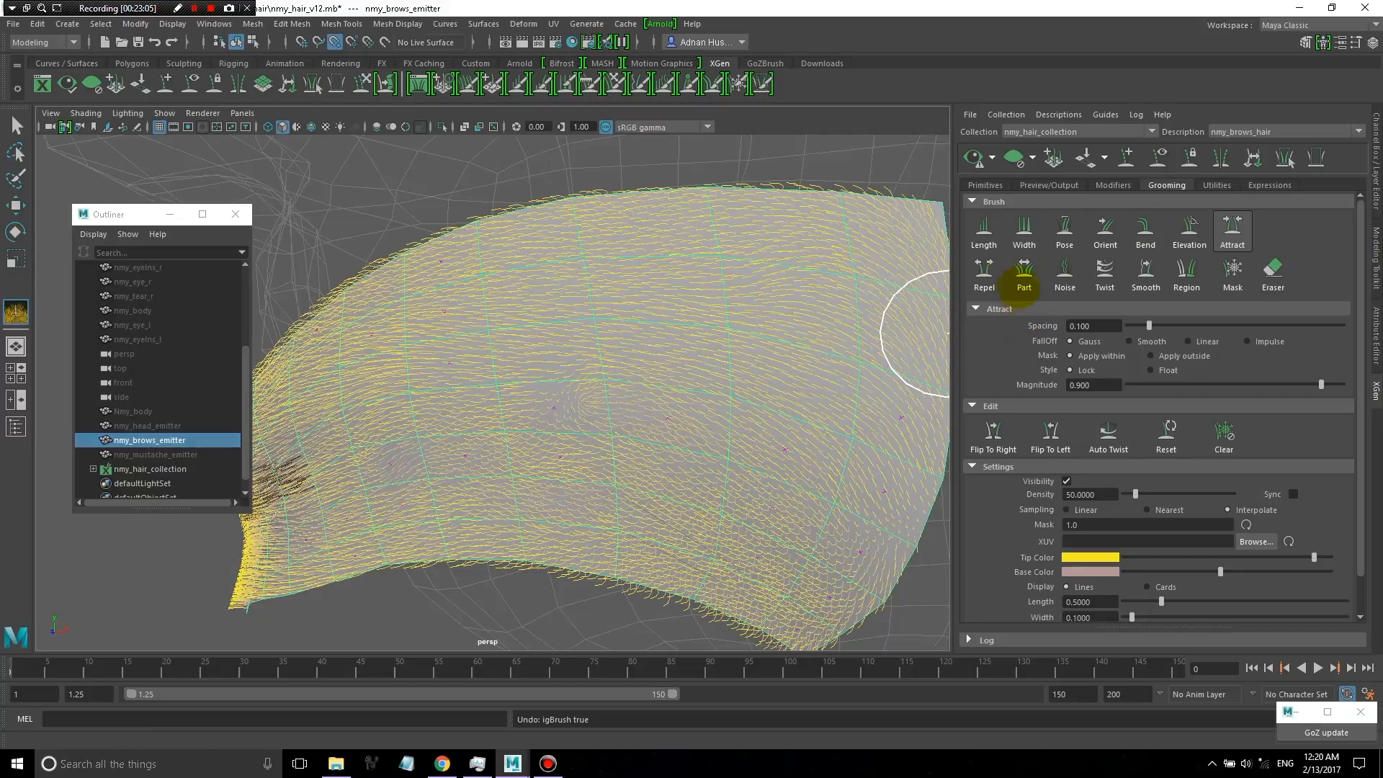
# - Brush the middle of the right brow with Repel at magnitude 0.300, and even out its hairs with the Smooth brush
pyautogui.click(984, 272)
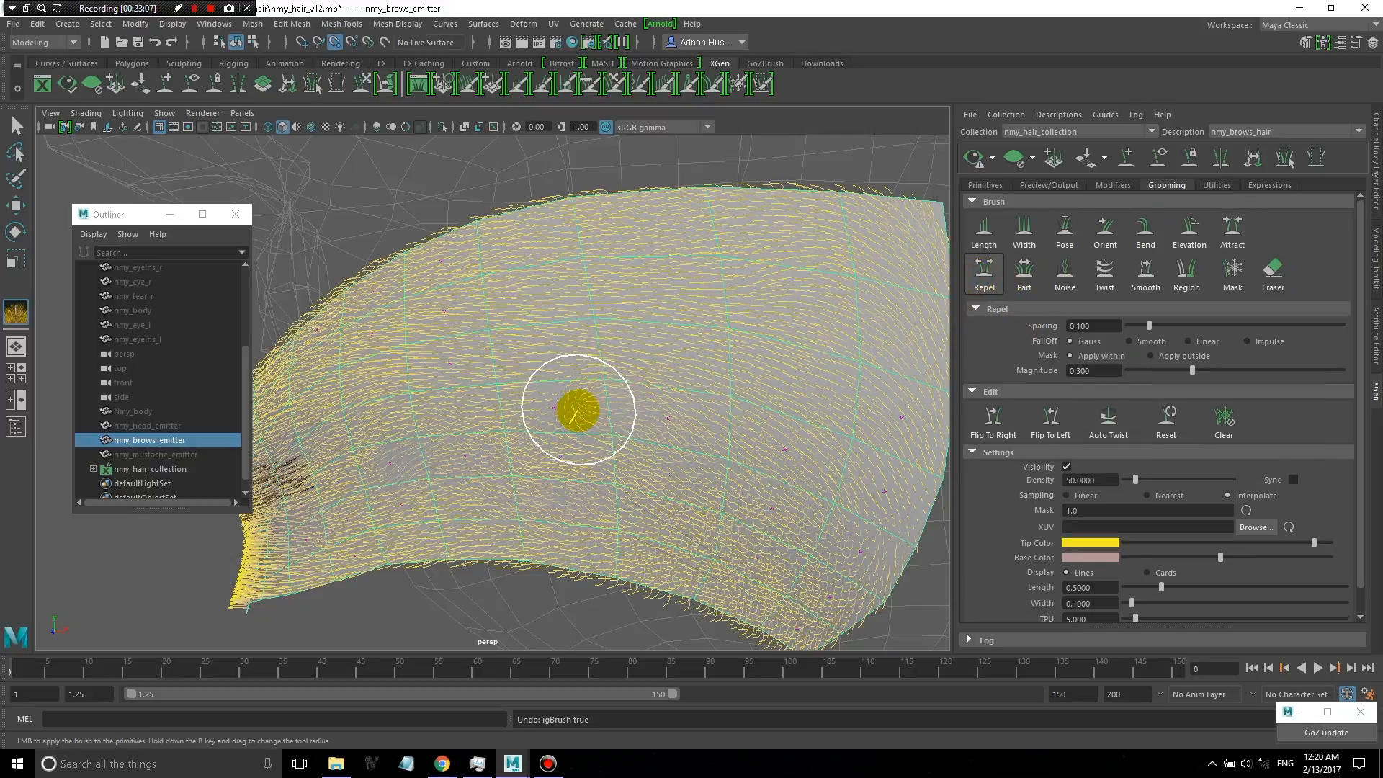
pyautogui.moveTo(578, 410)
pyautogui.mouseDown()
pyautogui.moveTo(628, 404)
pyautogui.moveTo(673, 353)
pyautogui.moveTo(617, 354)
pyautogui.moveTo(583, 407)
pyautogui.moveTo(605, 395)
pyautogui.moveTo(497, 358)
pyautogui.moveTo(559, 304)
pyautogui.moveTo(784, 315)
pyautogui.moveTo(795, 470)
pyautogui.moveTo(762, 515)
pyautogui.moveTo(537, 470)
pyautogui.moveTo(407, 505)
pyautogui.moveTo(427, 413)
pyautogui.mouseUp()
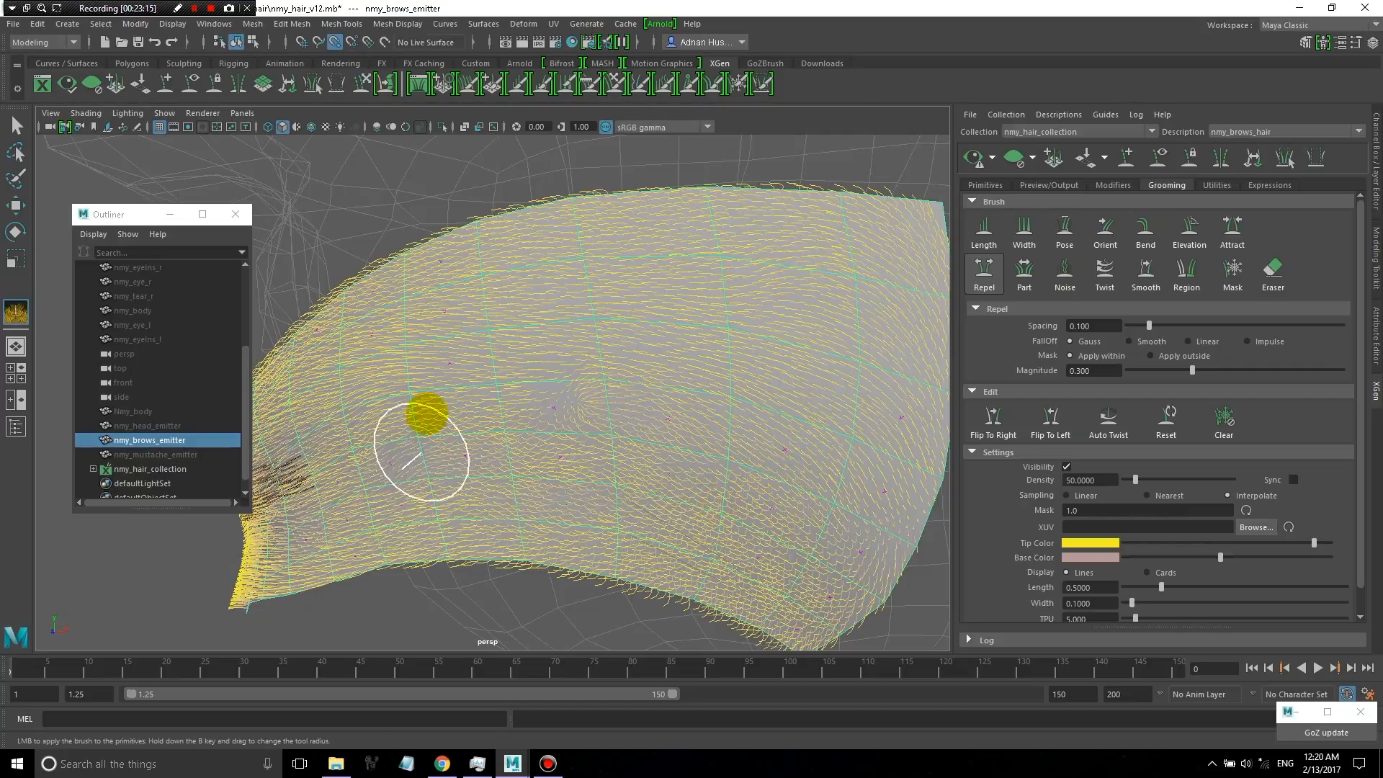
pyautogui.click(1062, 278)
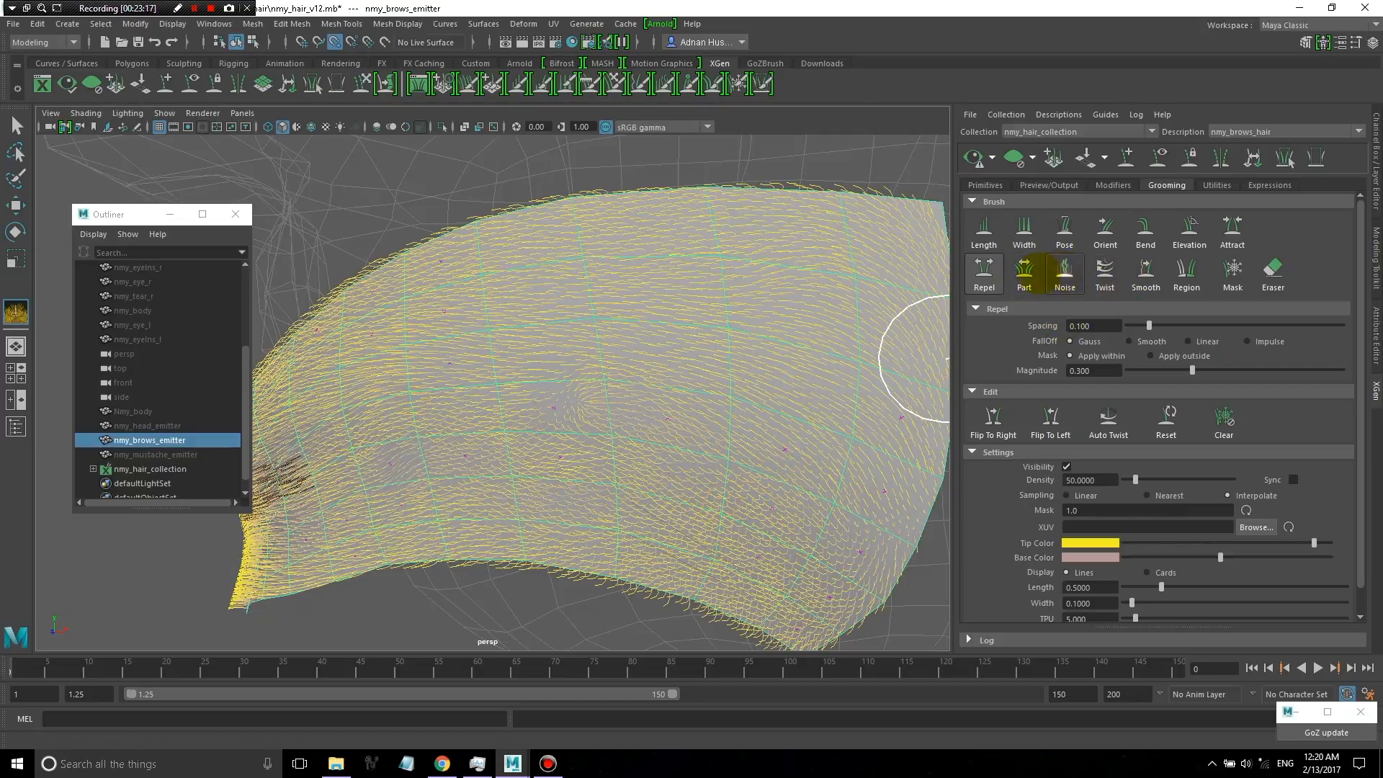
pyautogui.click(1145, 271)
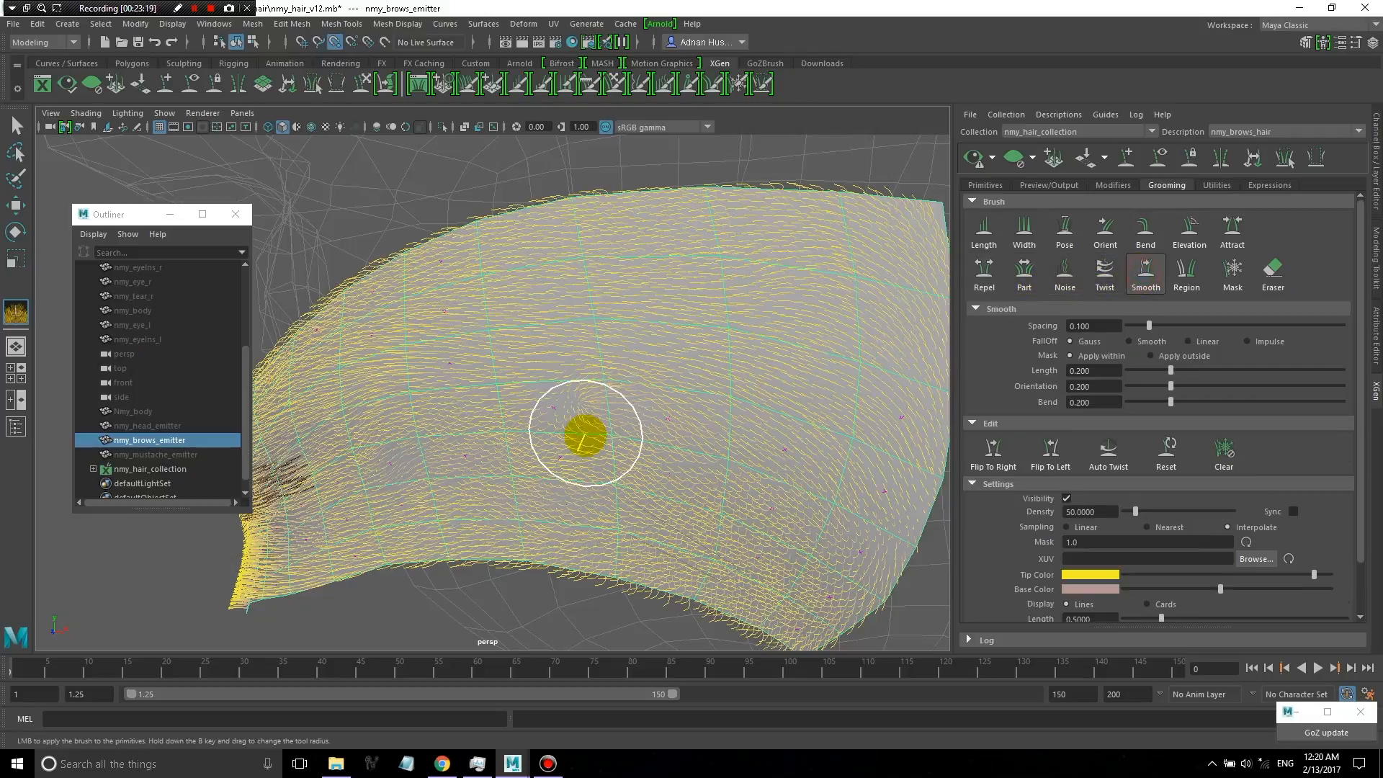
pyautogui.moveTo(548, 419)
pyautogui.mouseDown()
pyautogui.moveTo(697, 345)
pyautogui.moveTo(794, 391)
pyautogui.mouseUp()
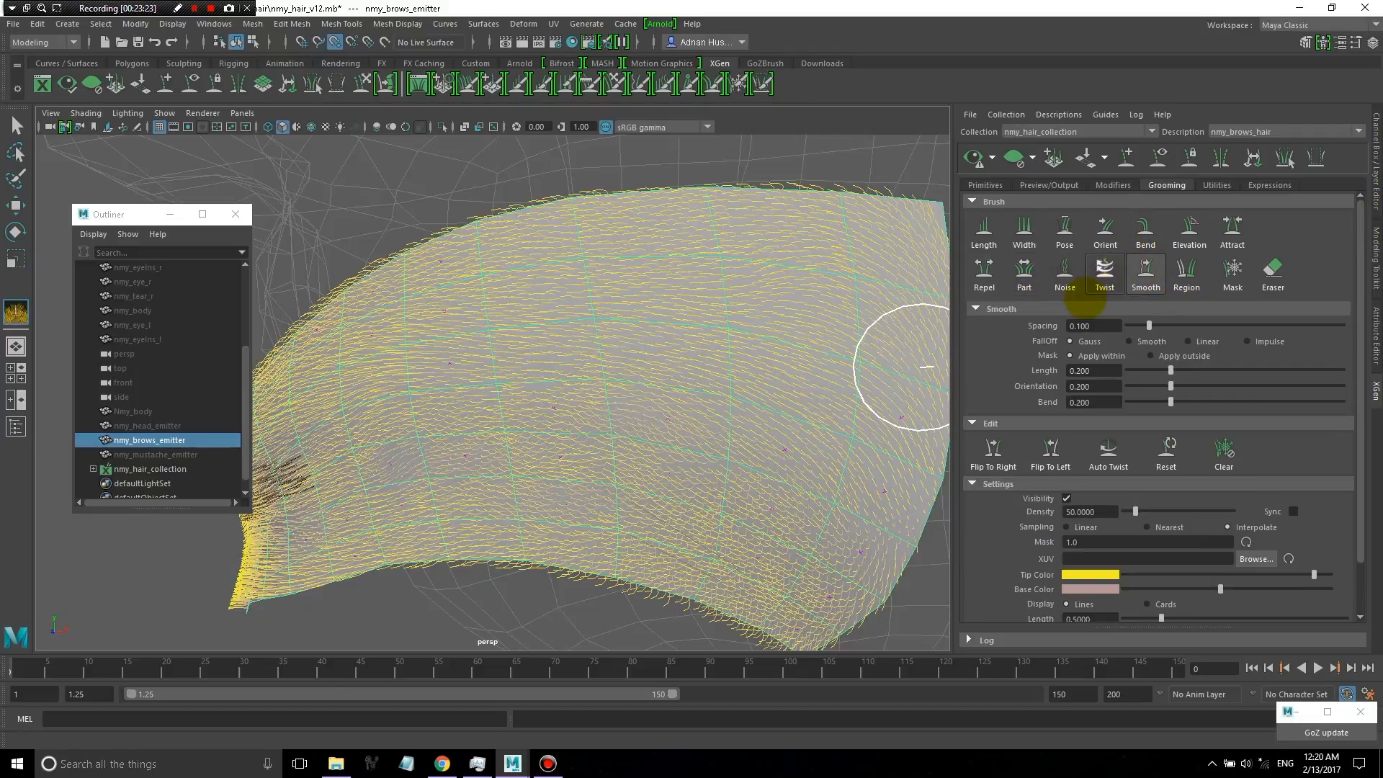
# - Apply the Noise brush across the middle and upper part of the right brow, enlarging the brush radius for wider strokes
pyautogui.click(1064, 272)
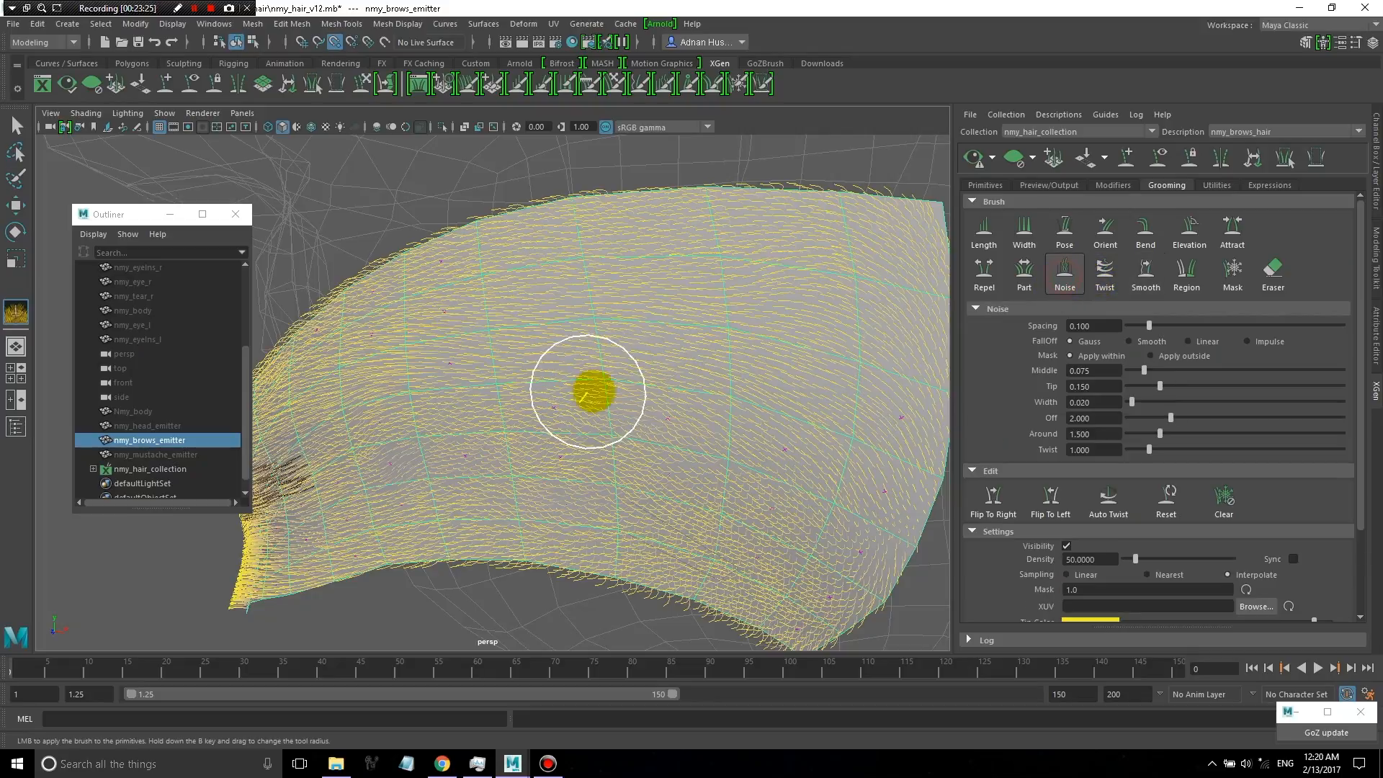
pyautogui.moveTo(593, 392); pyautogui.dragTo(392, 417)
pyautogui.moveTo(605, 469); pyautogui.dragTo(812, 465)
pyautogui.moveTo(788, 381); pyautogui.dragTo(728, 379)
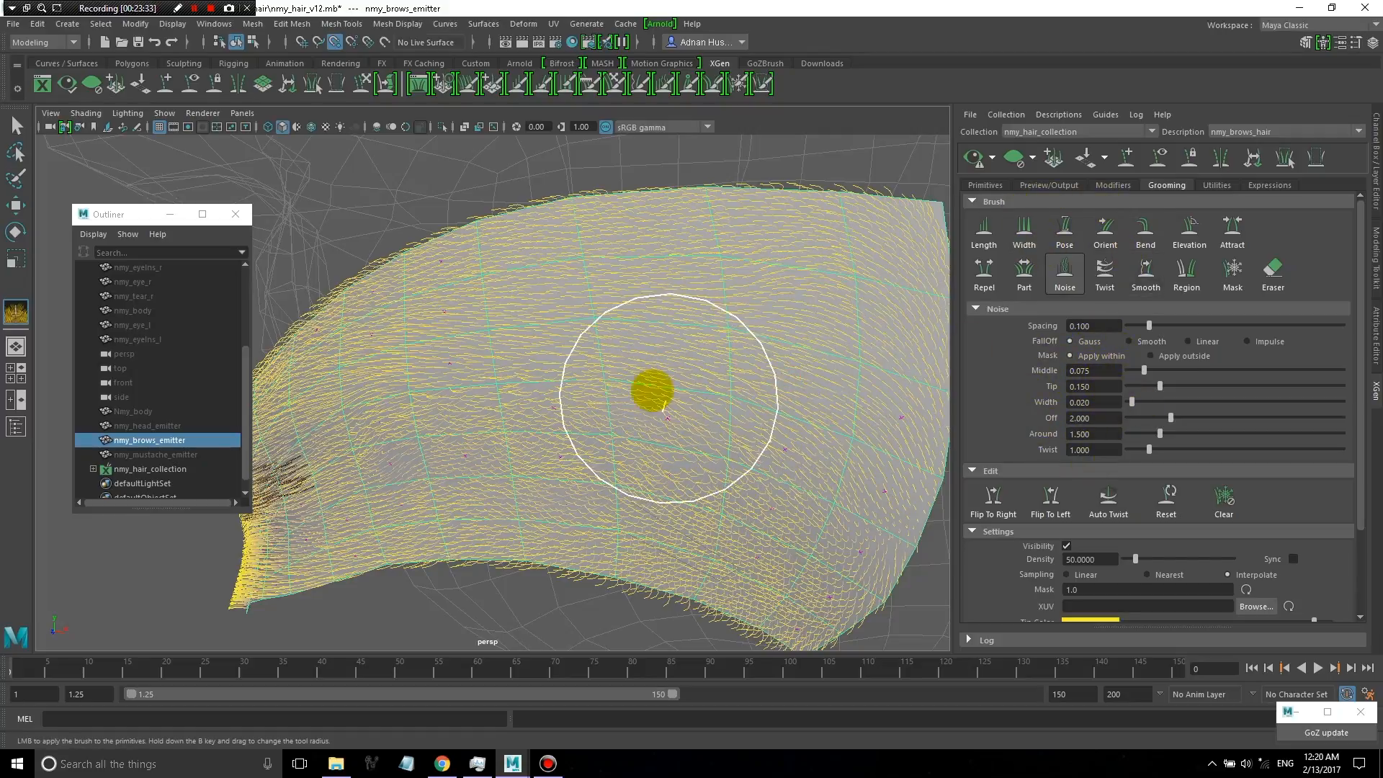
pyautogui.moveTo(646, 309); pyautogui.dragTo(641, 298)
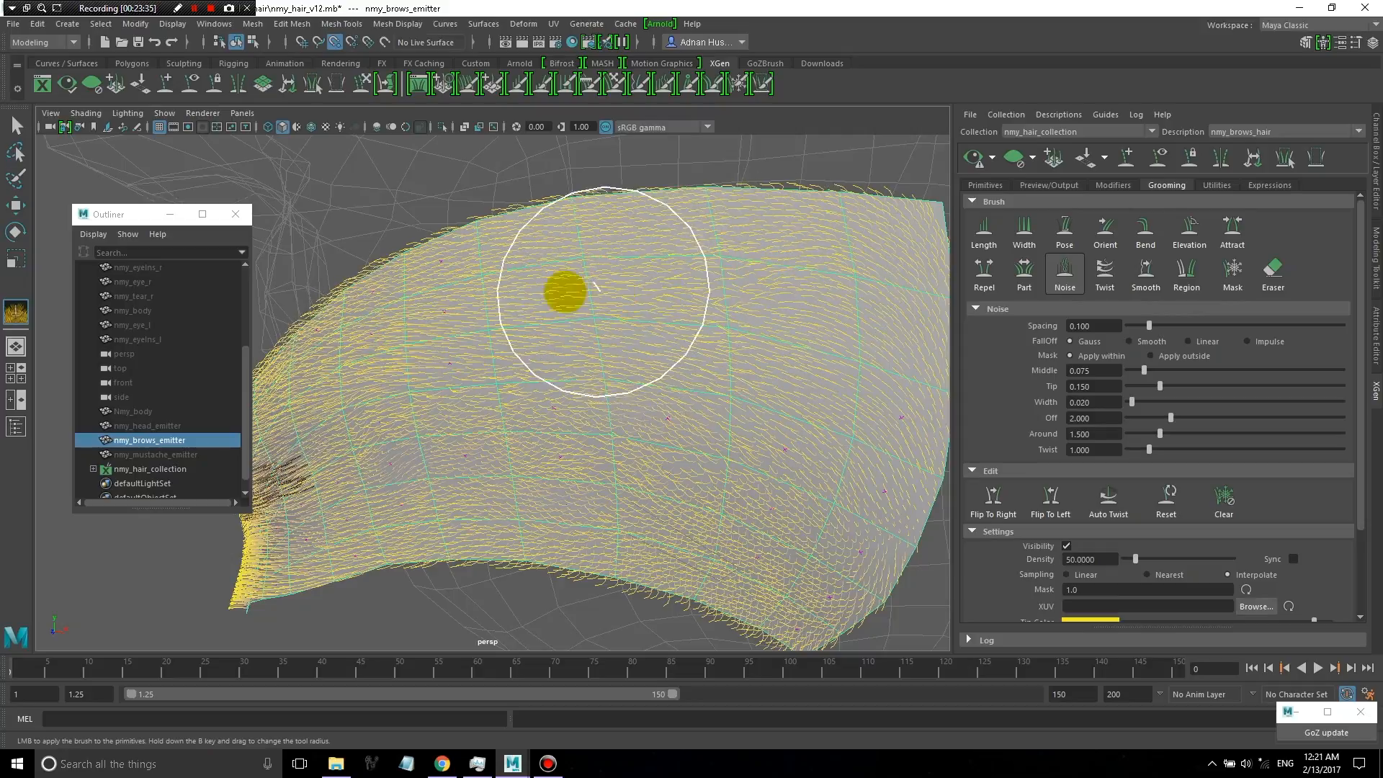
pyautogui.moveTo(909, 404)
pyautogui.mouseDown()
pyautogui.moveTo(849, 290)
pyautogui.moveTo(818, 484)
pyautogui.moveTo(611, 540)
pyautogui.moveTo(599, 513)
pyautogui.moveTo(504, 488)
pyautogui.moveTo(370, 500)
pyautogui.moveTo(391, 404)
pyautogui.mouseUp()
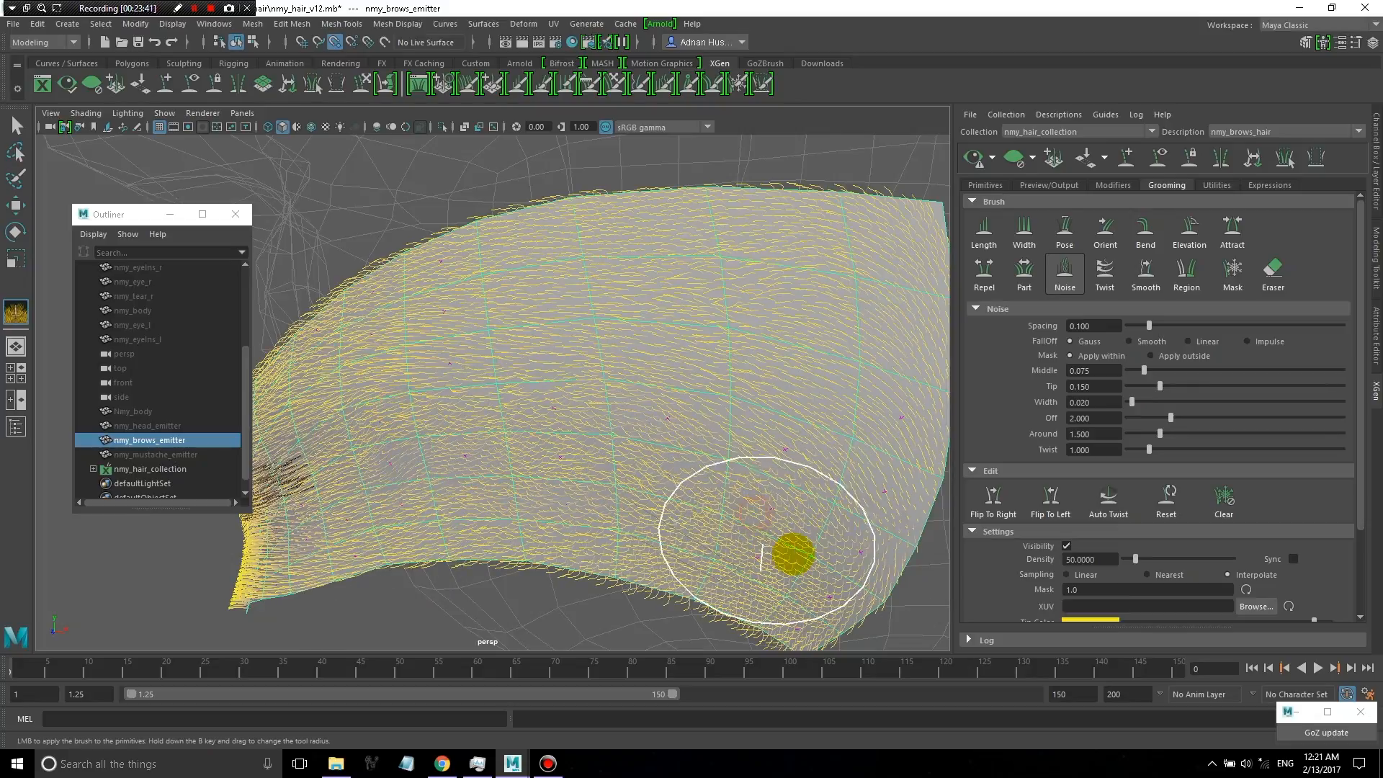
# - Slightly widen the XGen panel and add Noise over the right brow from its tail to its inner end
pyautogui.moveTo(951, 401); pyautogui.dragTo(791, 382)
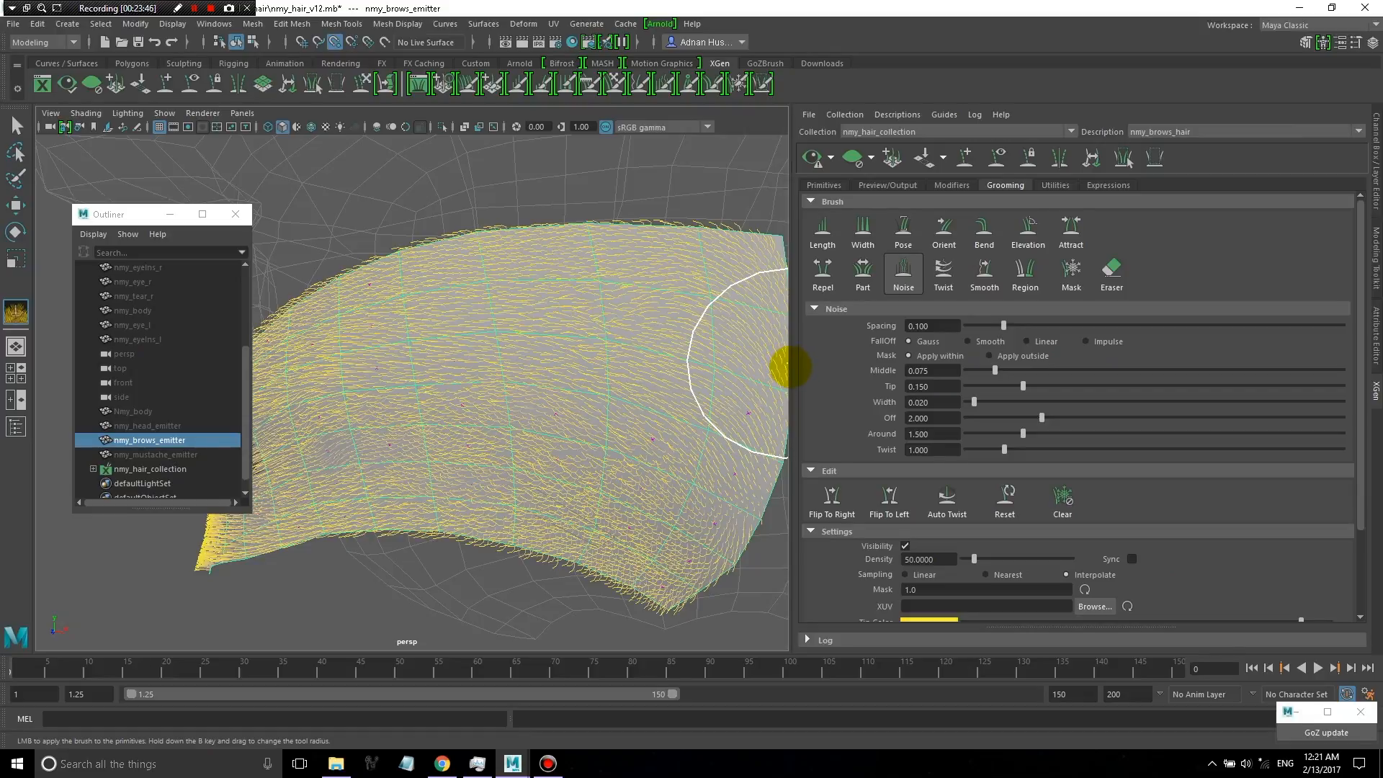
pyautogui.moveTo(791, 368); pyautogui.dragTo(920, 365)
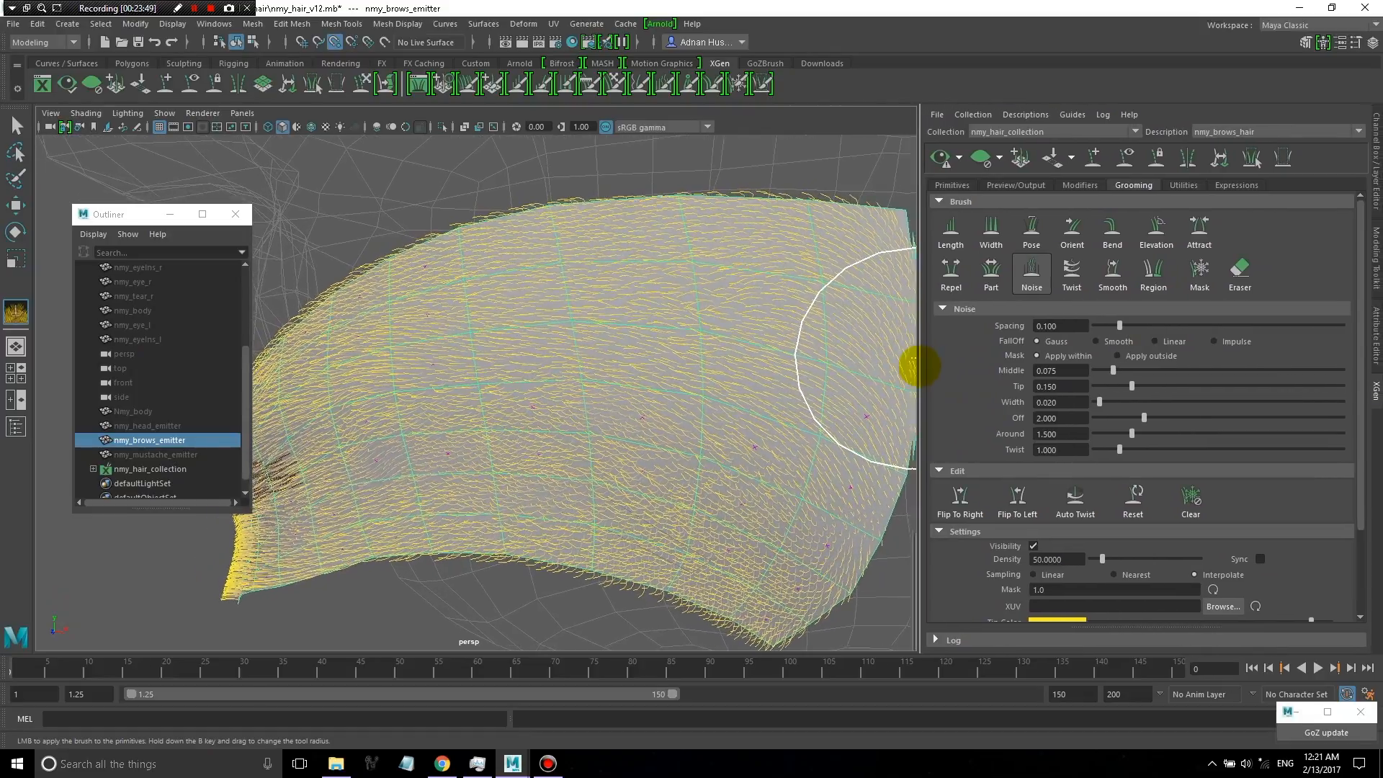
pyautogui.keyDown('alt'); pyautogui.moveTo(920, 364); pyautogui.dragTo(680, 389, button='right'); pyautogui.keyUp('alt')
pyautogui.moveTo(474, 419); pyautogui.dragTo(366, 442)
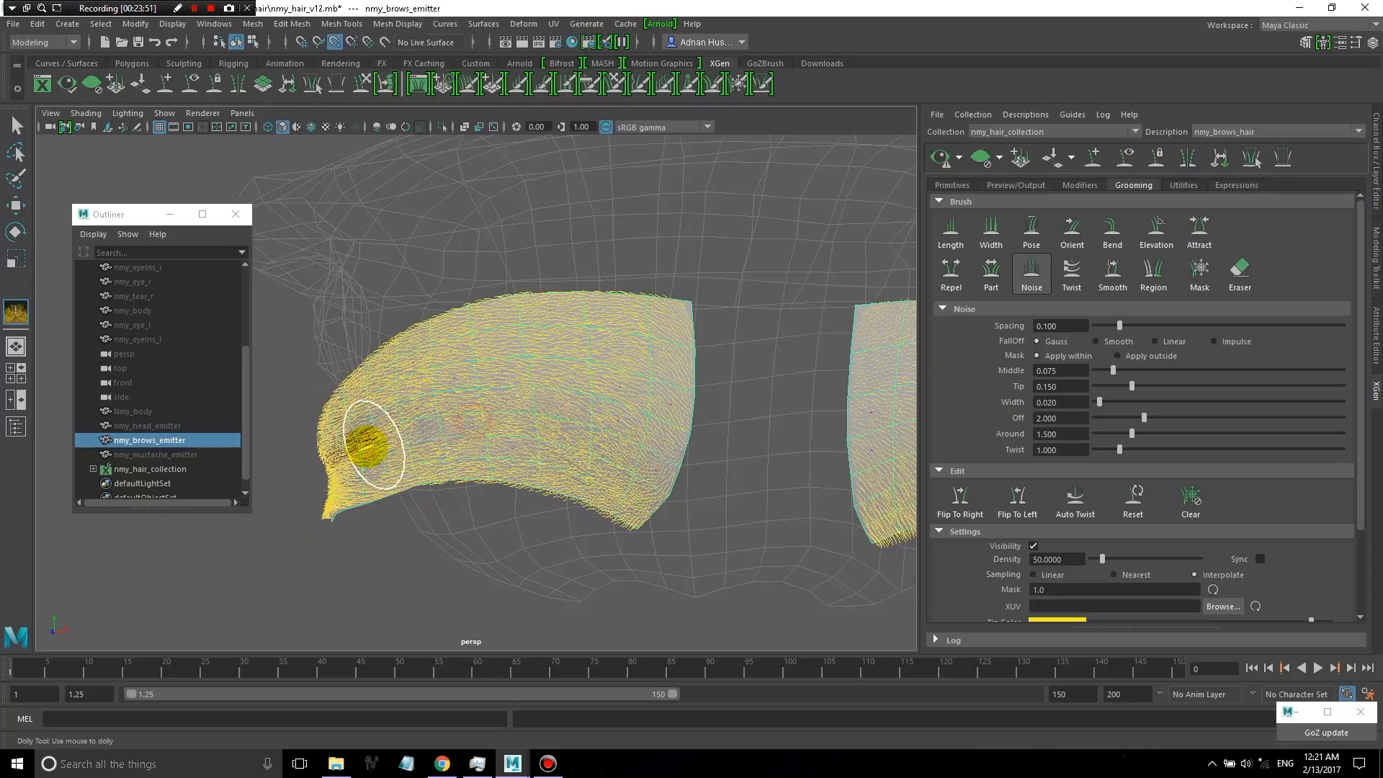
pyautogui.moveTo(516, 413)
pyautogui.mouseDown()
pyautogui.moveTo(410, 432)
pyautogui.moveTo(662, 407)
pyautogui.mouseUp()
pyautogui.moveTo(637, 461)
pyautogui.mouseDown()
pyautogui.moveTo(657, 377)
pyautogui.moveTo(642, 334)
pyautogui.moveTo(525, 329)
pyautogui.mouseUp()
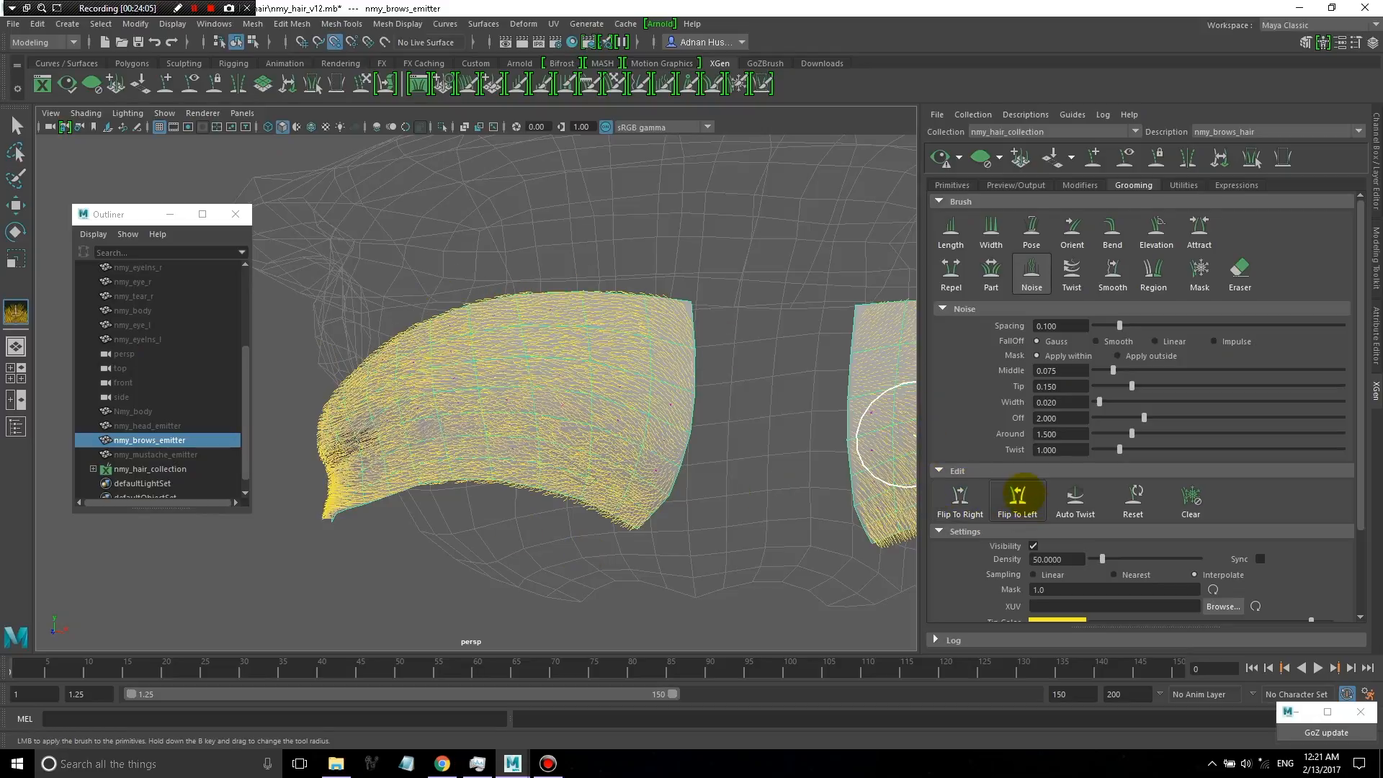
# - Inspect the groomed hairs on both brows and turn off the groom's visibility
pyautogui.scroll(-2, 802, 414)
pyautogui.keyDown('alt'); pyautogui.moveTo(802, 413); pyautogui.dragTo(704, 420); pyautogui.keyUp('alt')
pyautogui.scroll(2, 736, 312)
pyautogui.keyDown('alt'); pyautogui.moveTo(722, 298); pyautogui.dragTo(657, 349, button='middle'); pyautogui.keyUp('alt')
pyautogui.scroll(3, 658, 349)
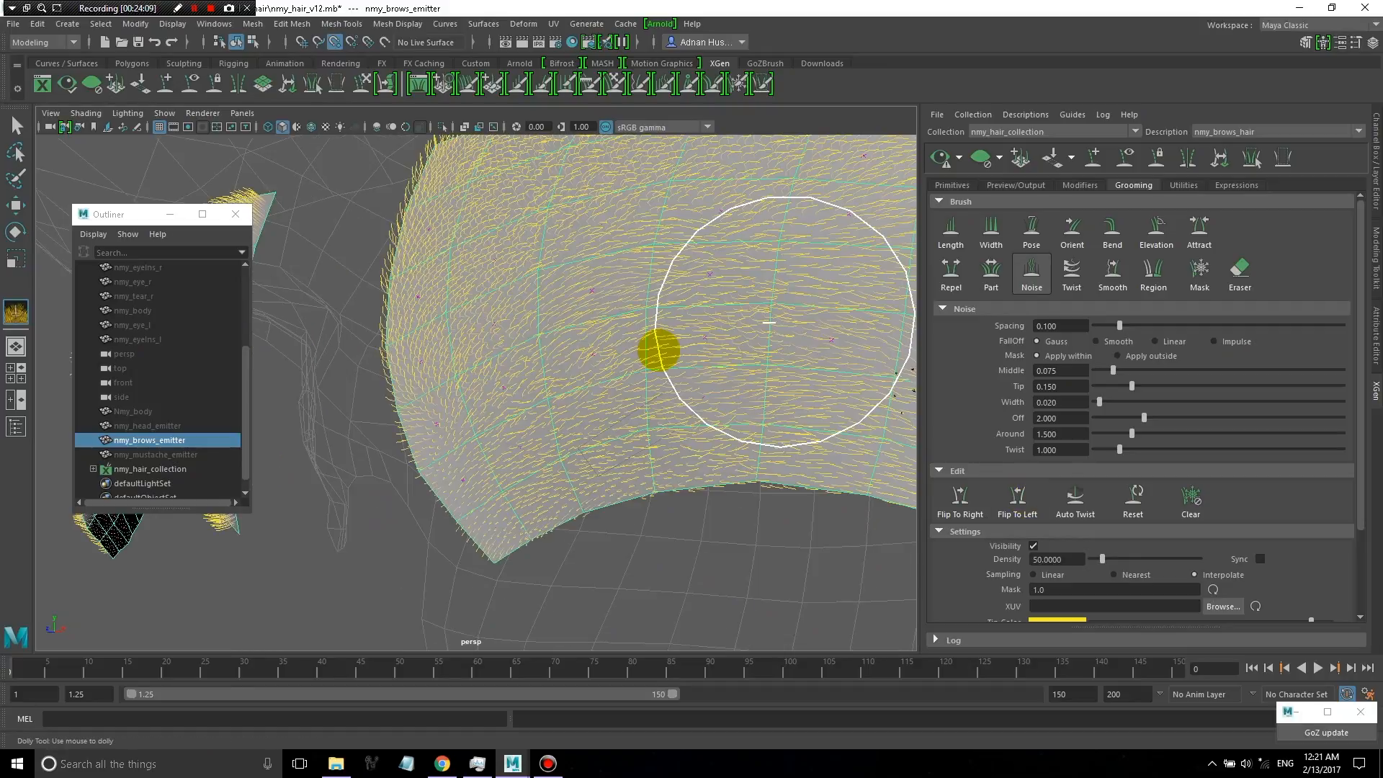
pyautogui.scroll(-4, 656, 351)
pyautogui.keyDown('alt'); pyautogui.moveTo(652, 353); pyautogui.dragTo(735, 386); pyautogui.keyUp('alt')
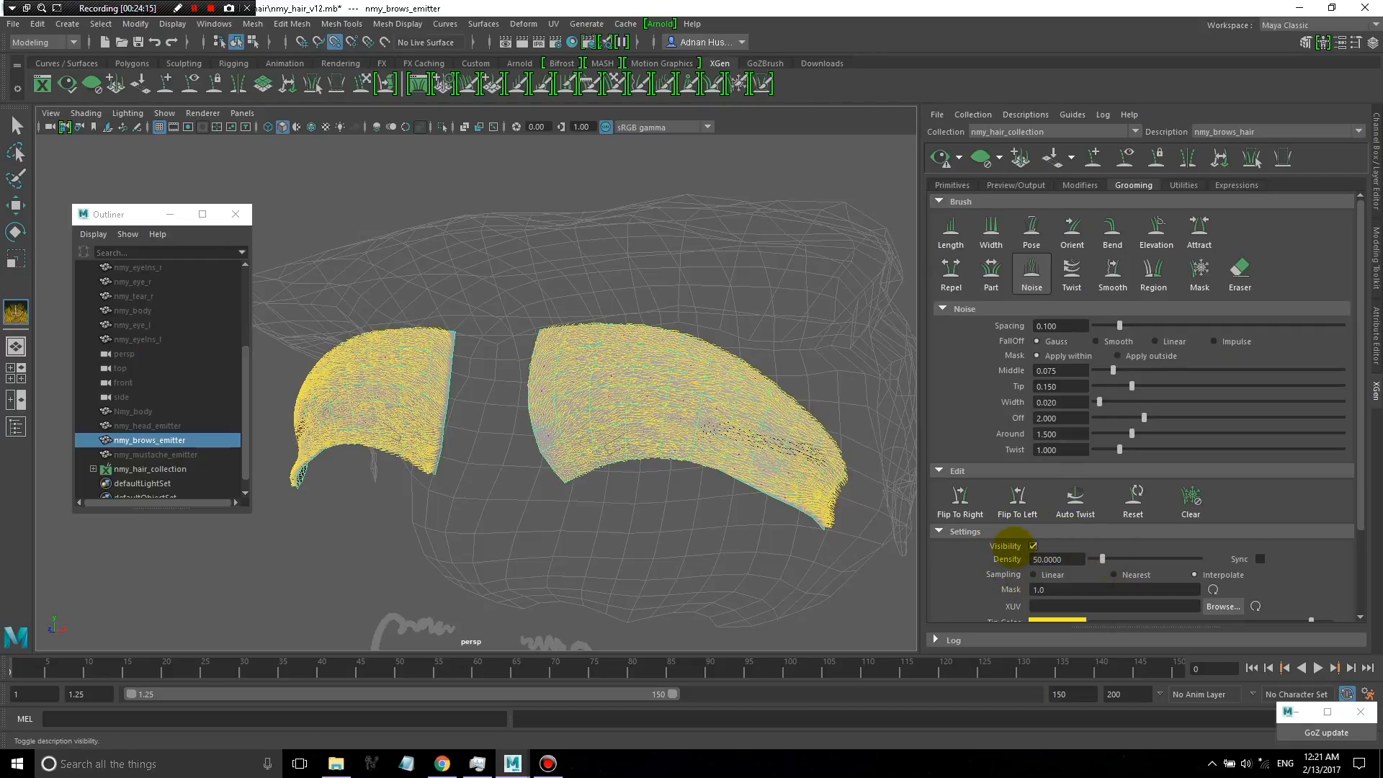
pyautogui.click(1033, 545)
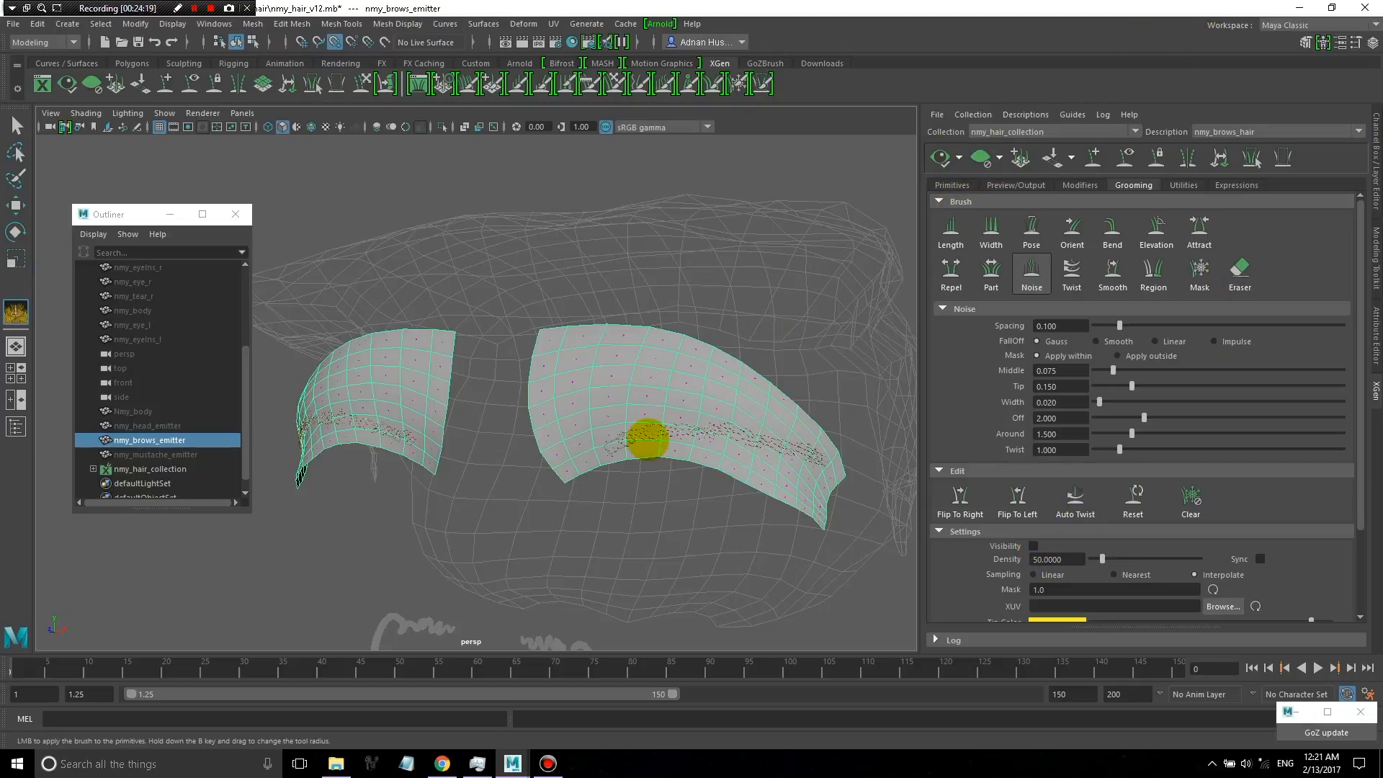
# - Check the generated hairs along the brow and set the generator density of the brows description to 25
pyautogui.keyDown('alt'); pyautogui.moveTo(646, 436); pyautogui.dragTo(455, 389, button='right'); pyautogui.keyUp('alt')
pyautogui.scroll(3, 455, 389)
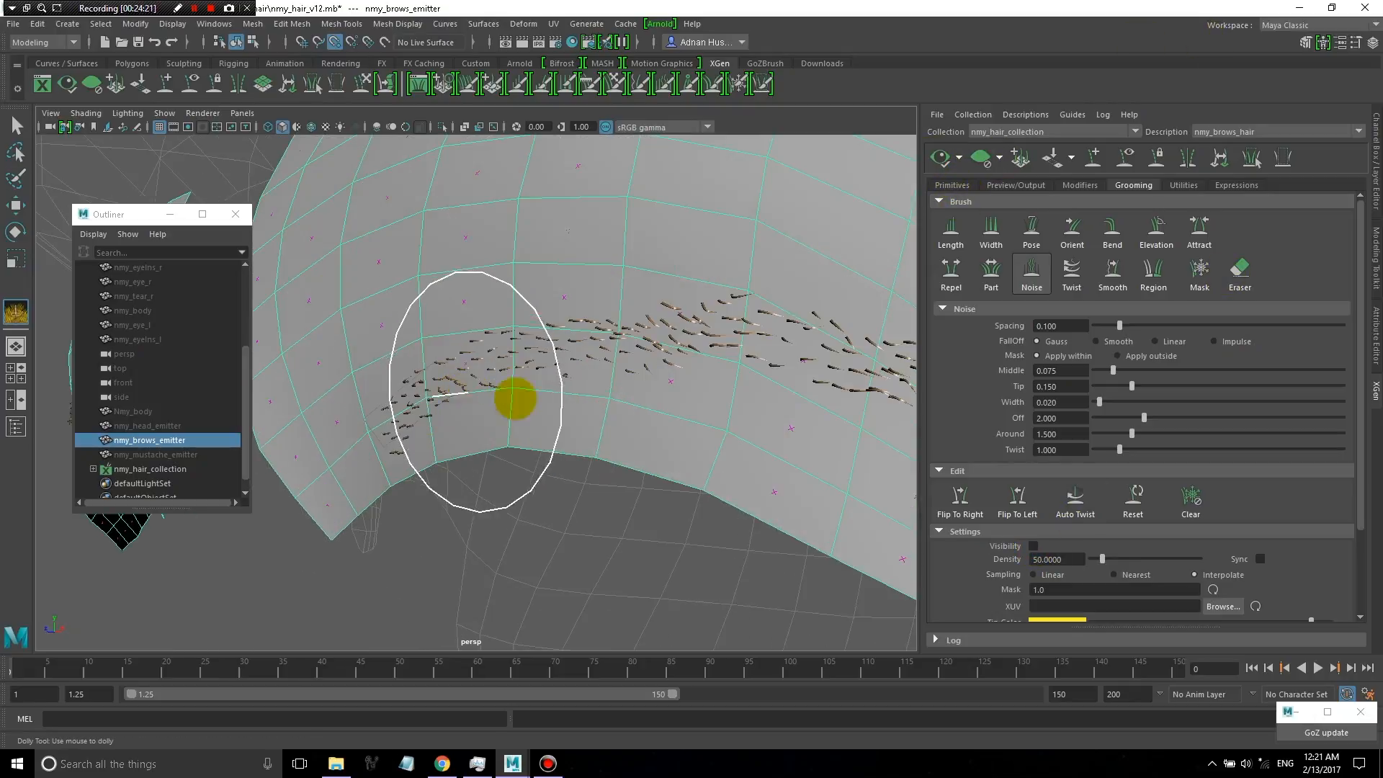
pyautogui.keyDown('alt'); pyautogui.moveTo(584, 399); pyautogui.dragTo(670, 370); pyautogui.keyUp('alt')
pyautogui.scroll(3, 657, 364)
pyautogui.scroll(-3, 670, 370)
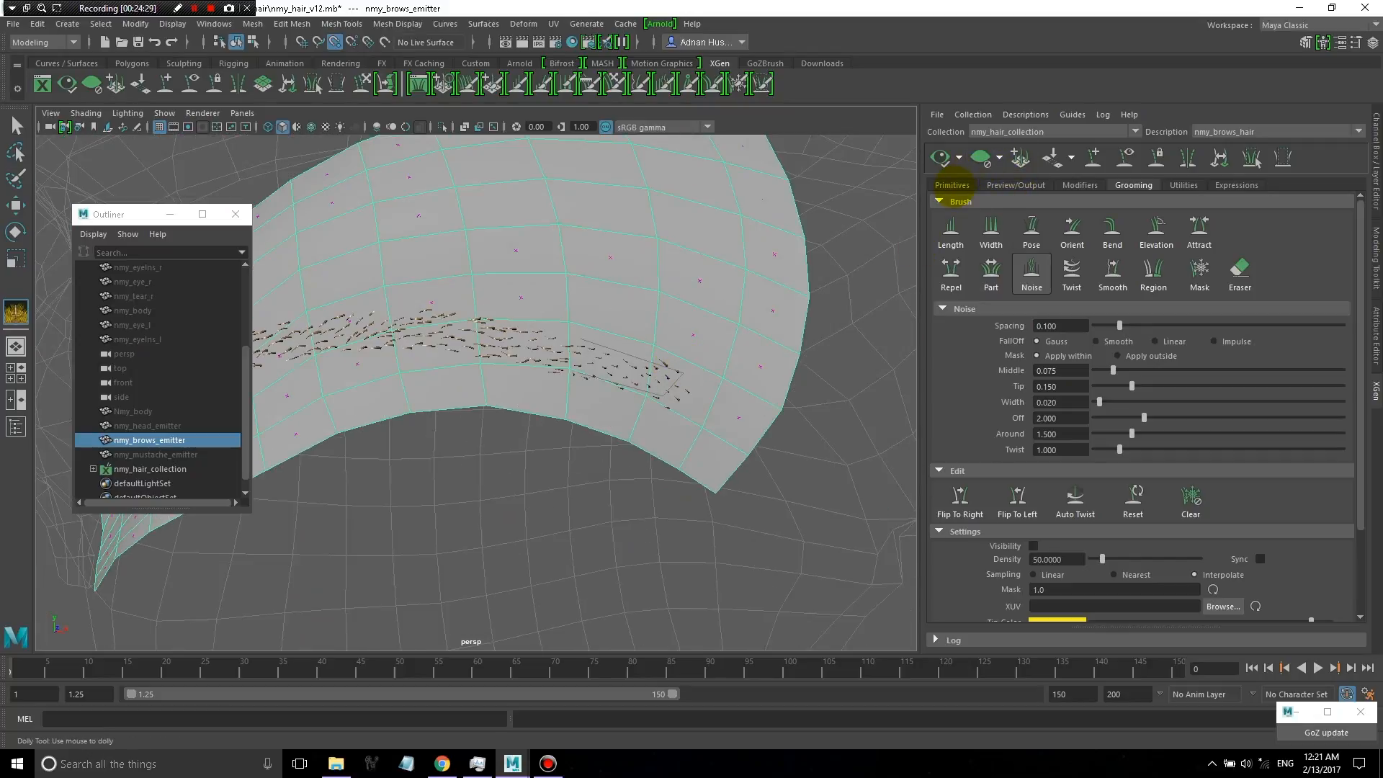
pyautogui.click(952, 185)
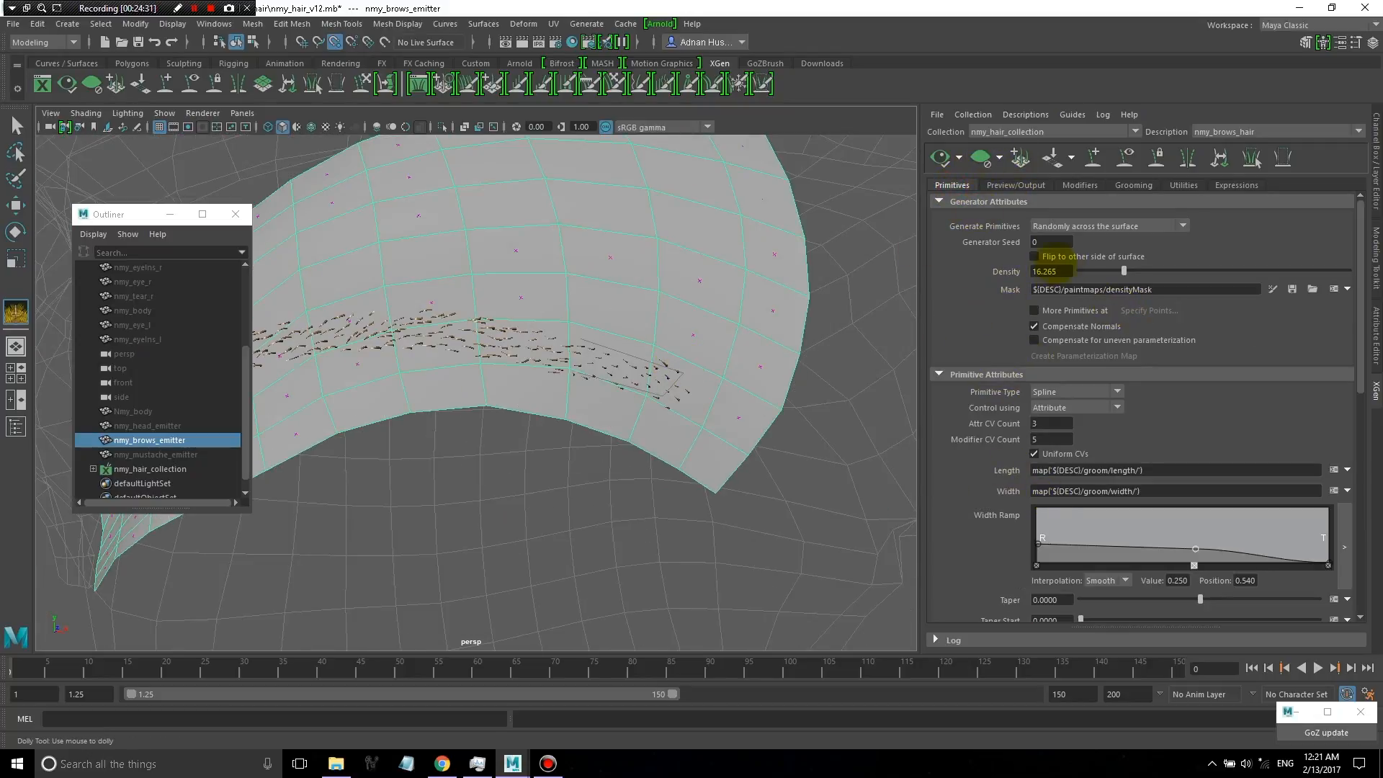
pyautogui.click(1067, 270)
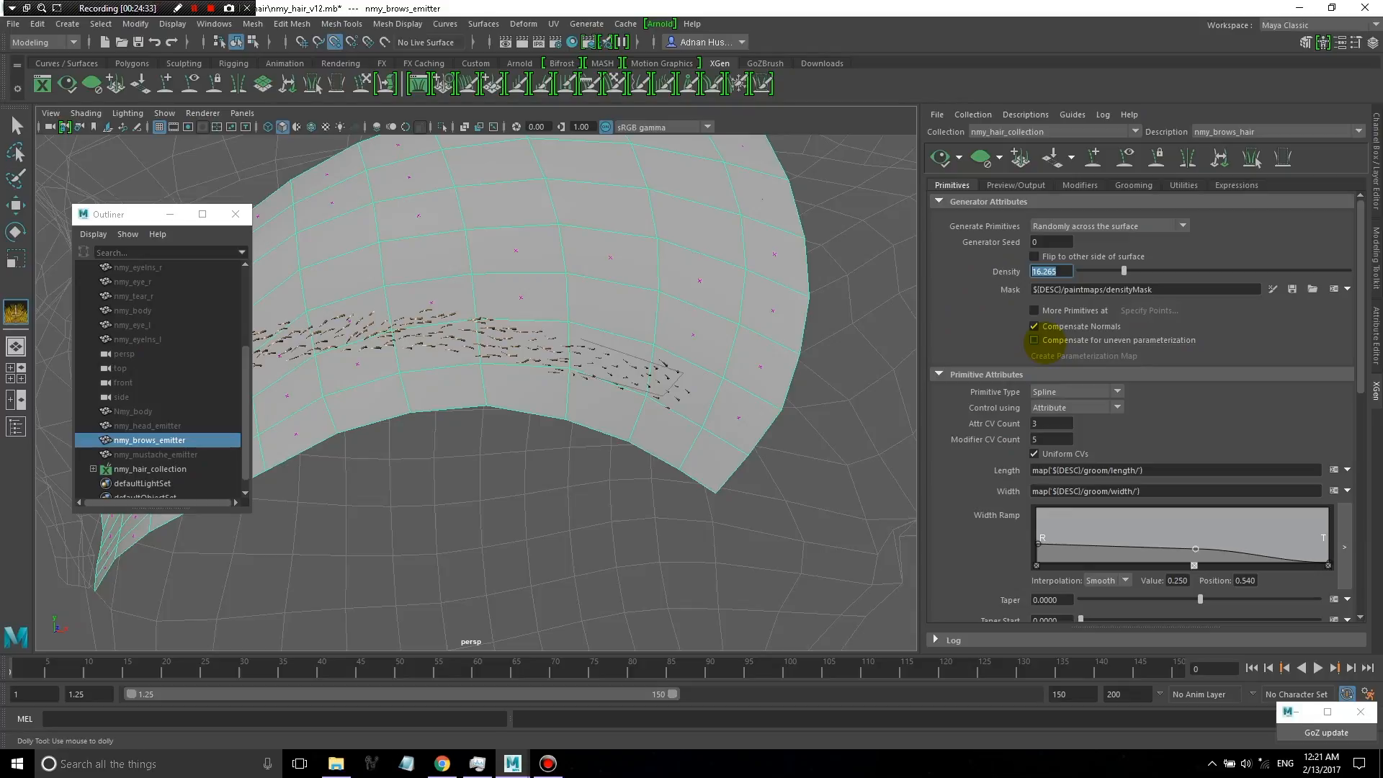
pyautogui.write('25')
pyautogui.press('Return')
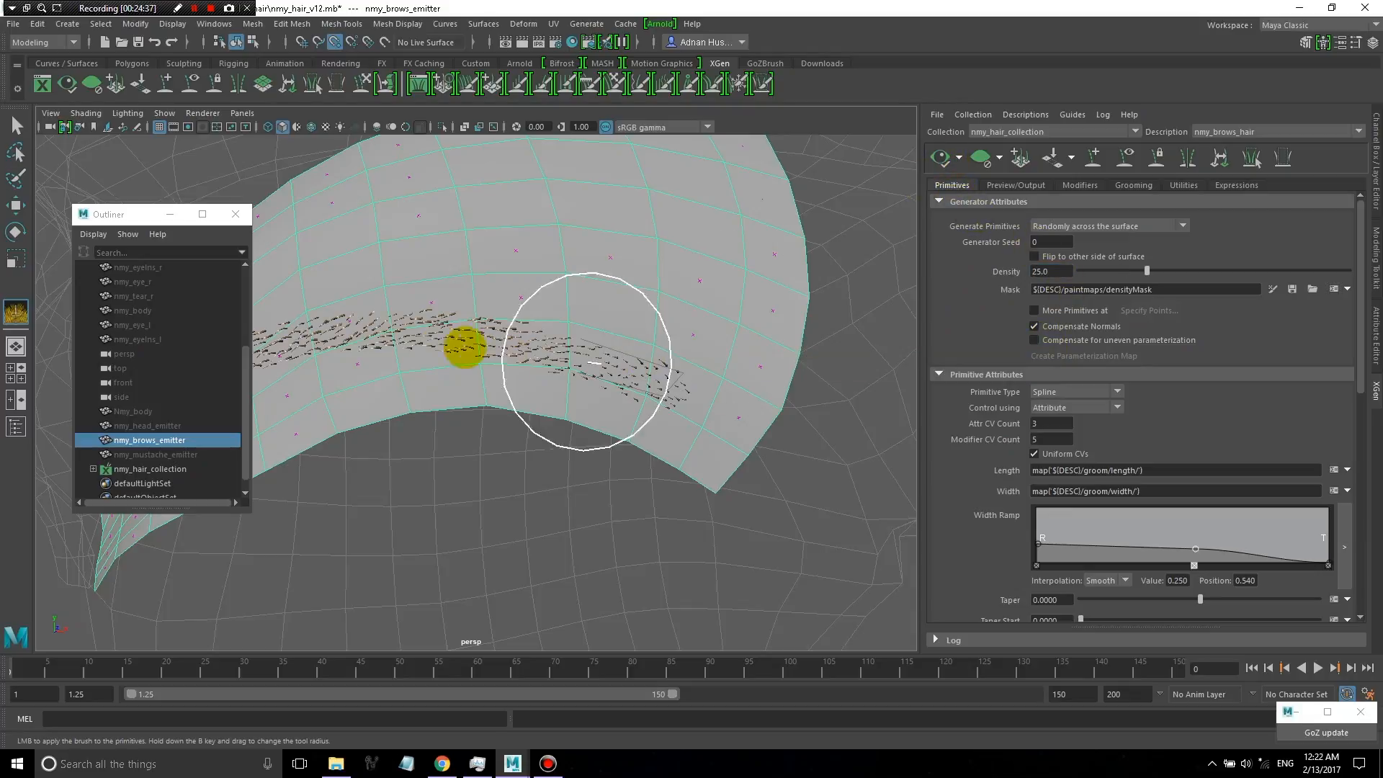
# - Set the preview's Spline Segments to 4 and look closely at the hairs
pyautogui.keyDown('alt'); pyautogui.moveTo(456, 346); pyautogui.dragTo(627, 386); pyautogui.keyUp('alt')
pyautogui.keyDown('alt'); pyautogui.moveTo(626, 387); pyautogui.dragTo(649, 389, button='right'); pyautogui.keyUp('alt')
pyautogui.keyDown('alt'); pyautogui.moveTo(648, 389); pyautogui.dragTo(551, 412); pyautogui.keyUp('alt')
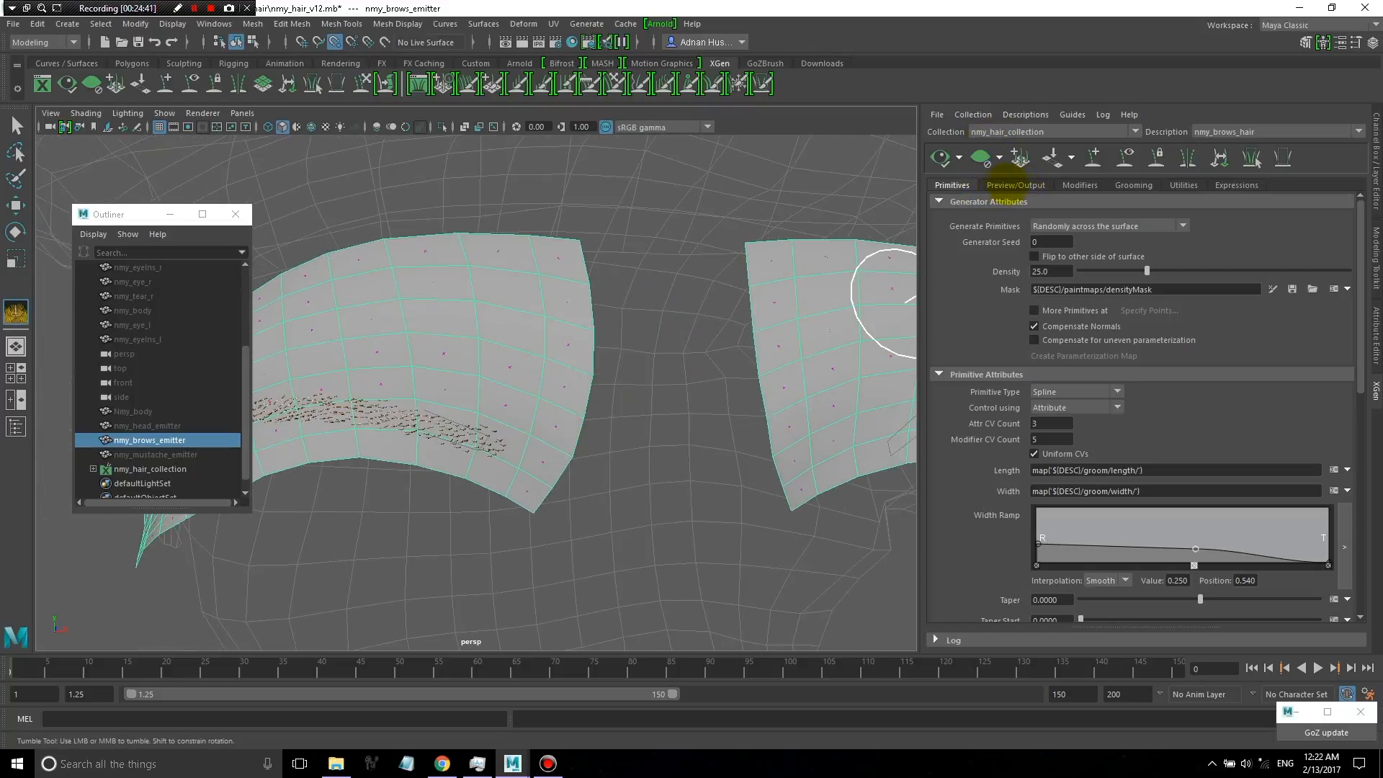
pyautogui.click(1016, 184)
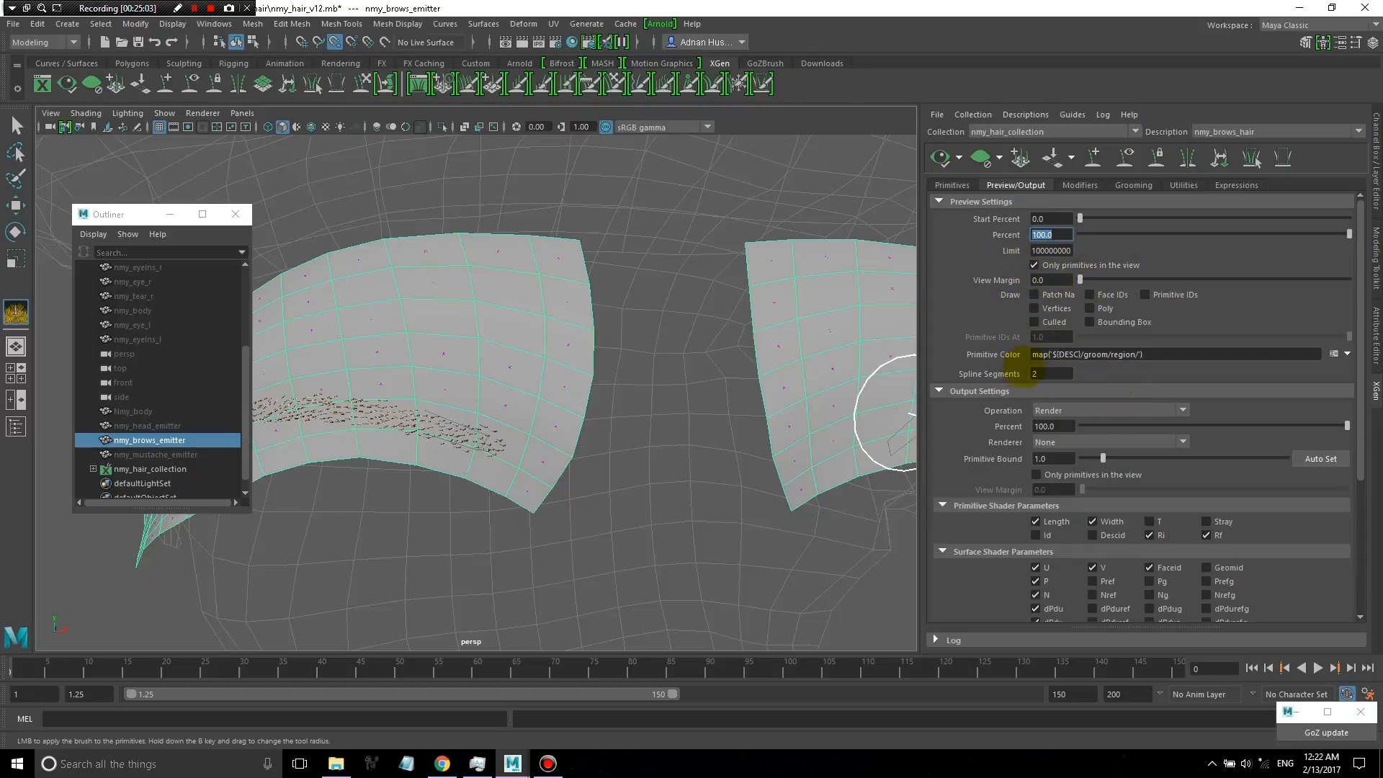
pyautogui.click(1048, 373)
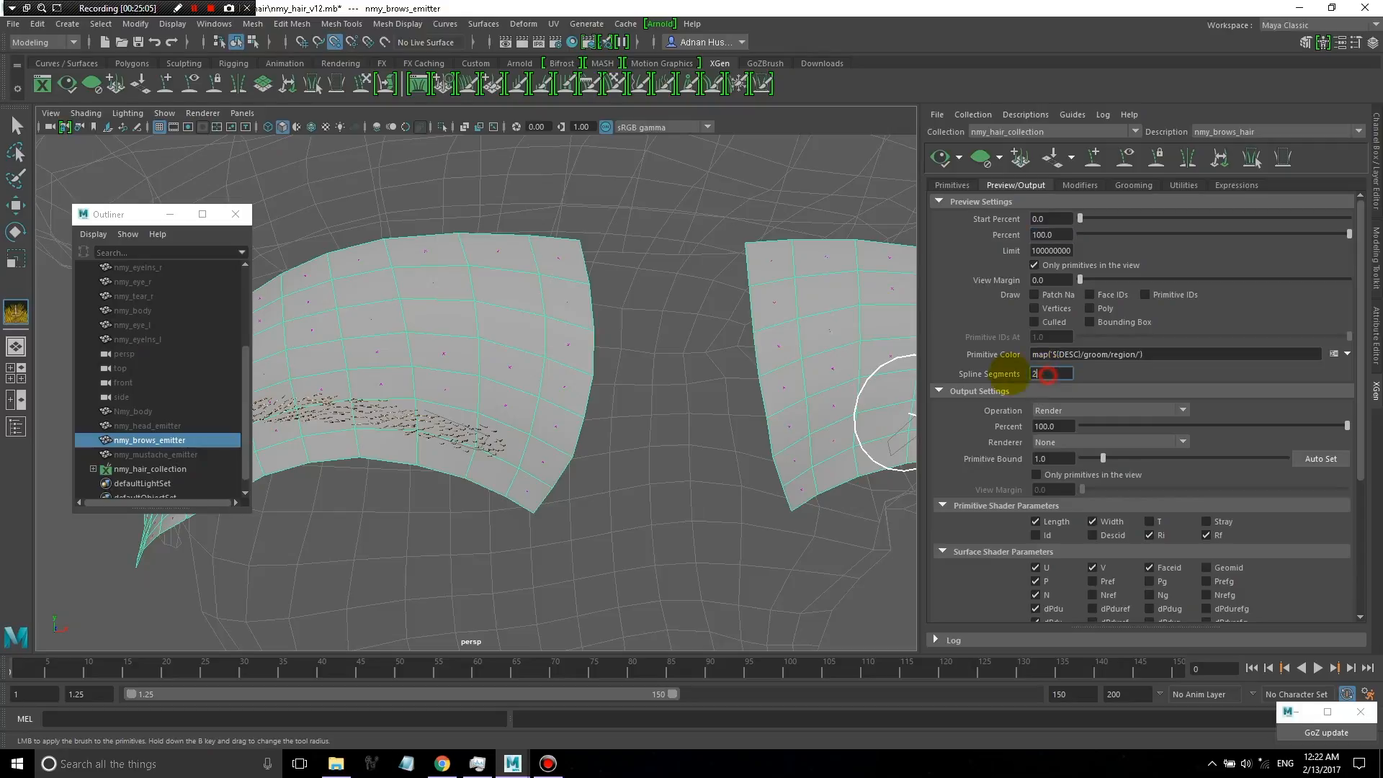
pyautogui.keyDown('alt'); pyautogui.moveTo(326, 431); pyautogui.dragTo(449, 448, button='right'); pyautogui.keyUp('alt')
pyautogui.moveTo(448, 448)
pyautogui.keyDown('alt'); pyautogui.mouseDown()
pyautogui.moveTo(482, 451)
pyautogui.moveTo(463, 442)
pyautogui.mouseUp(); pyautogui.keyUp('alt')
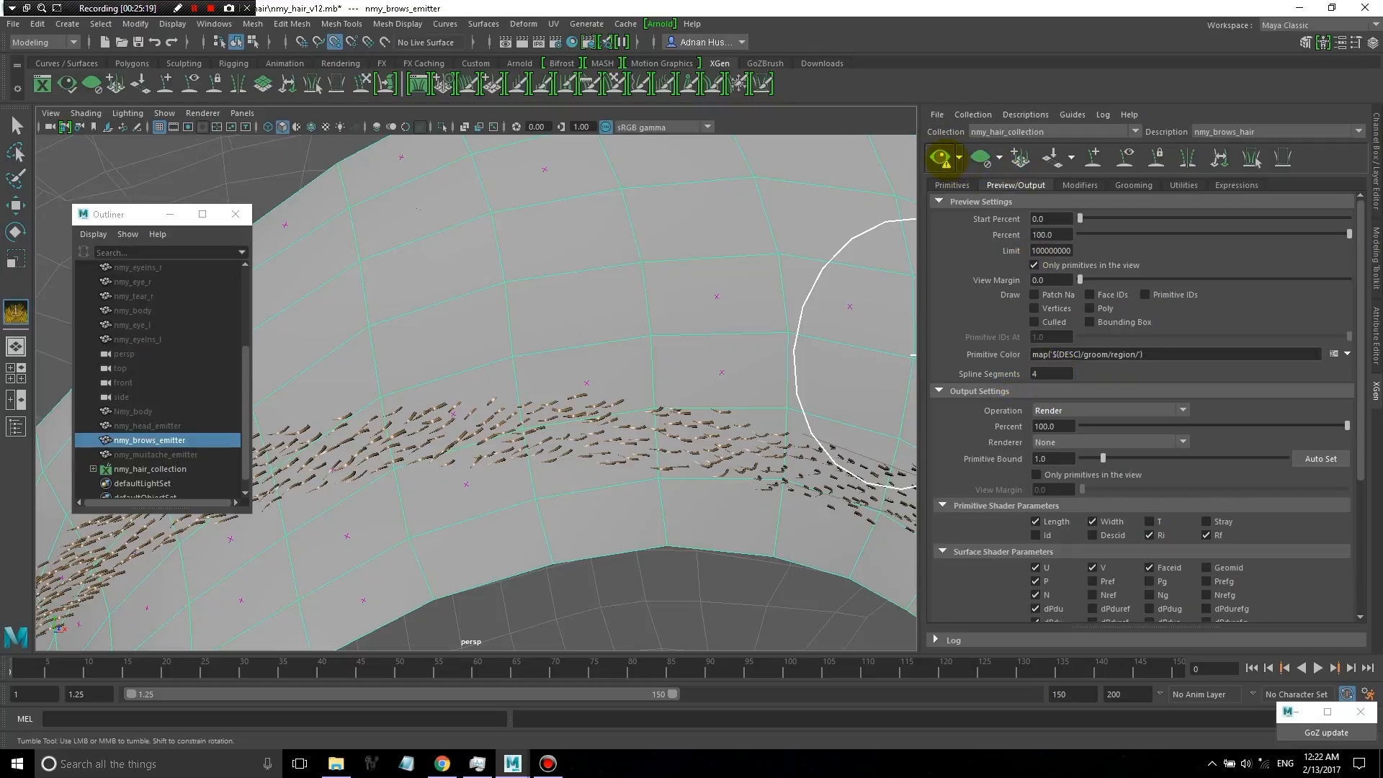
# - Return the preview's Spline Segments to 2 after viewing the right brow
pyautogui.keyDown('alt'); pyautogui.moveTo(668, 385); pyautogui.dragTo(587, 395, button='right'); pyautogui.keyUp('alt')
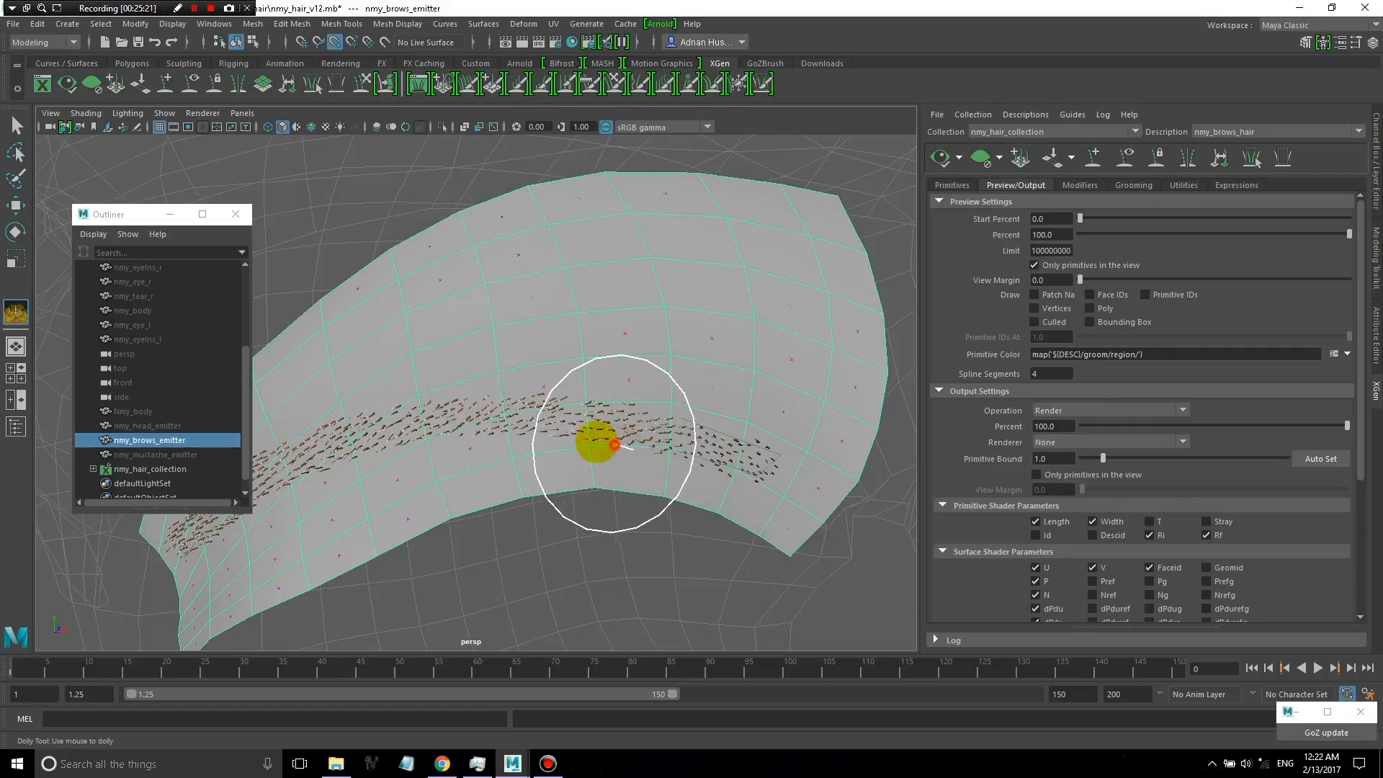
pyautogui.keyDown('alt'); pyautogui.moveTo(599, 442); pyautogui.dragTo(482, 435, button='middle'); pyautogui.keyUp('alt')
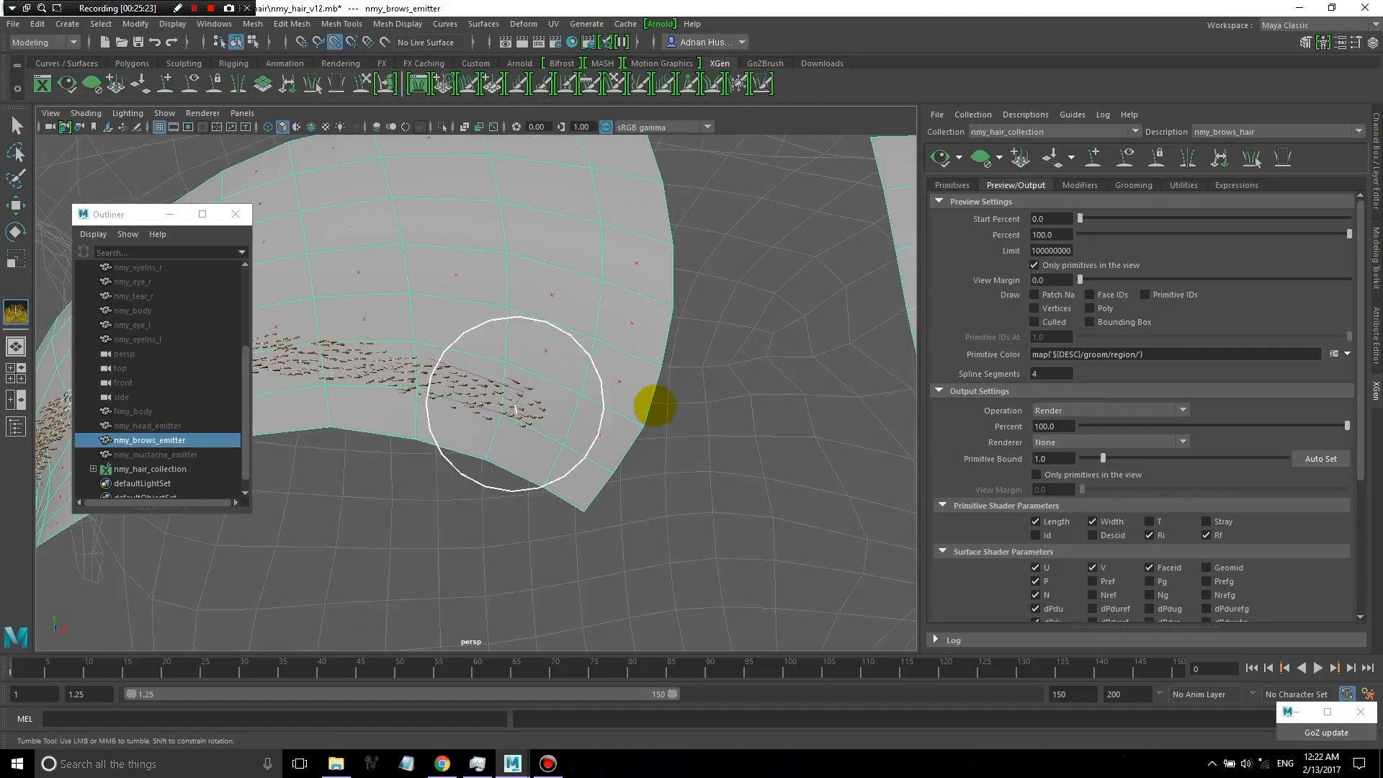
pyautogui.click(1035, 374)
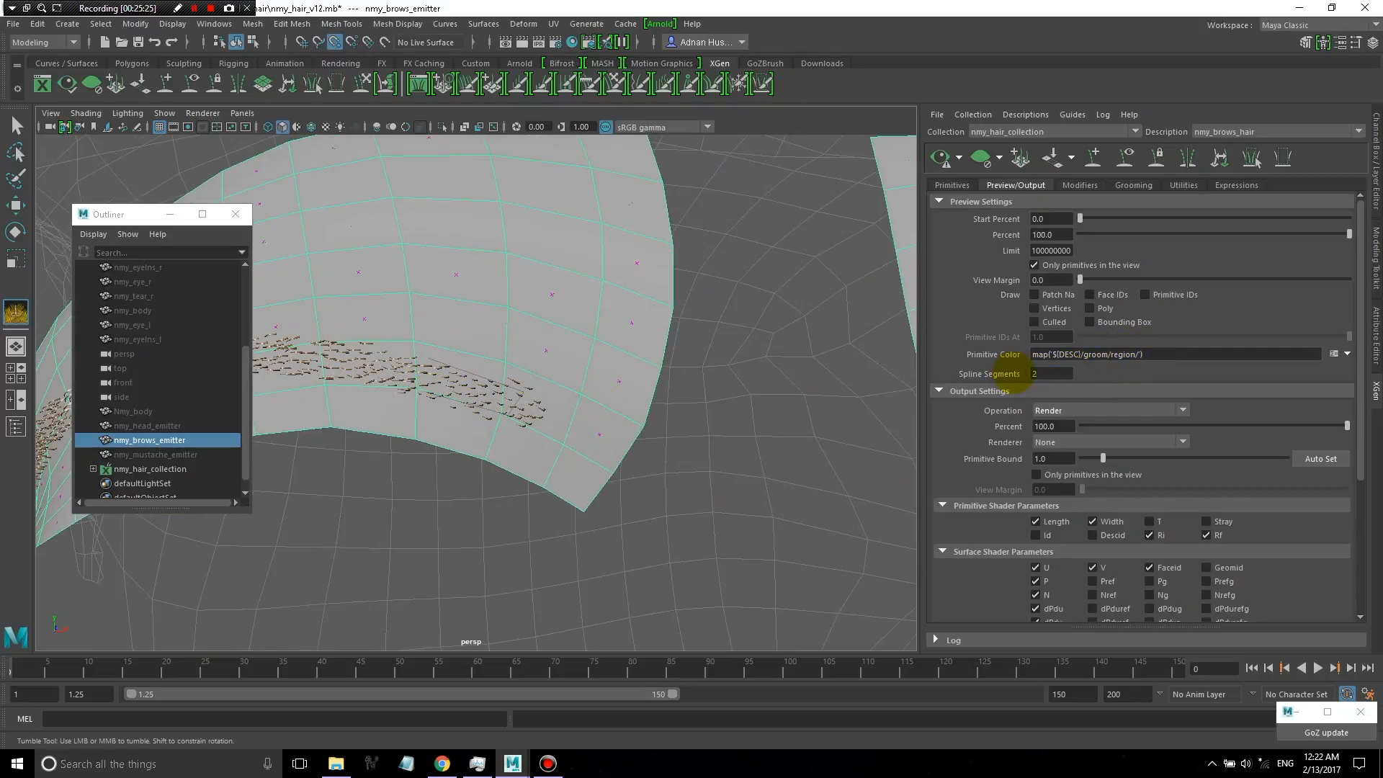
# - Keep the brows description's output operation at Render and set its renderer to Arnold Renderer
pyautogui.scroll(-4, 650, 396)
pyautogui.keyDown('alt'); pyautogui.moveTo(670, 401); pyautogui.dragTo(701, 406); pyautogui.keyUp('alt')
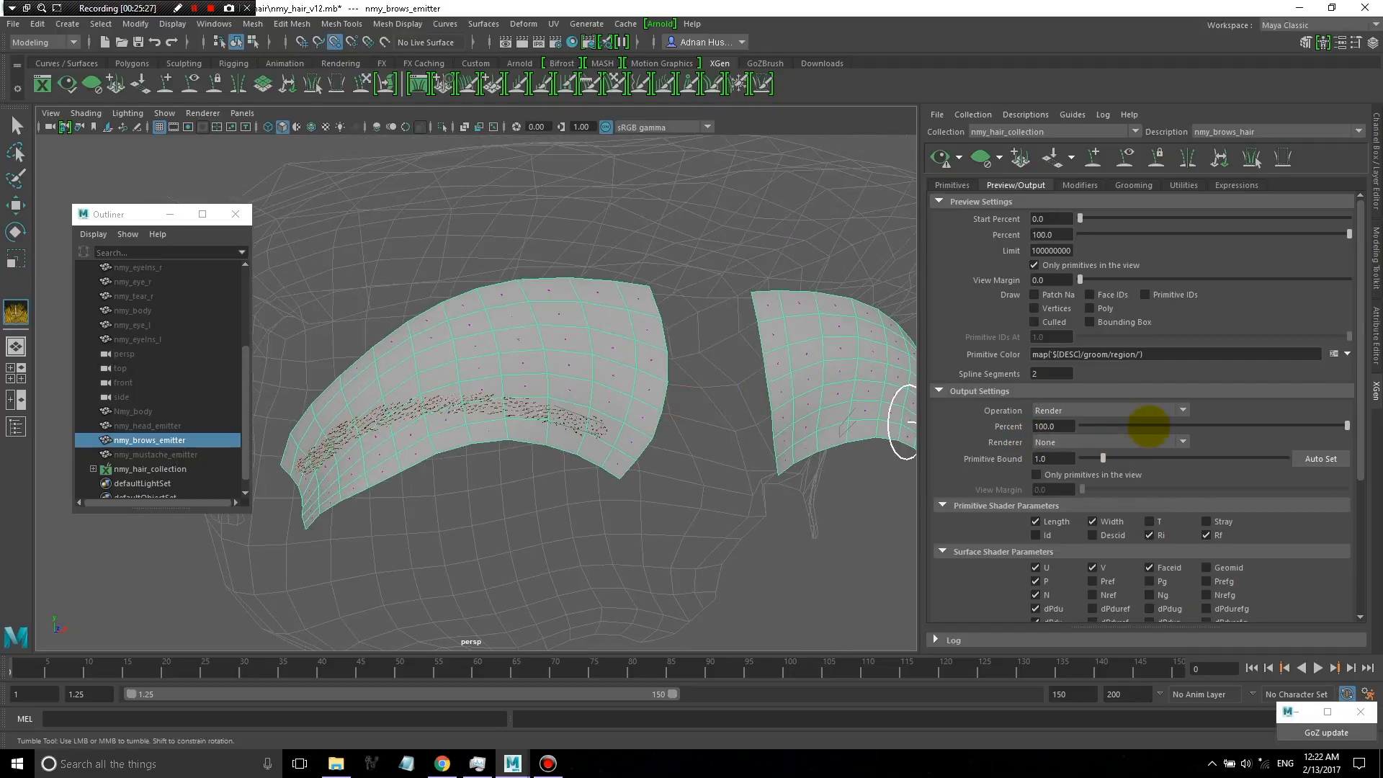
pyautogui.click(1102, 410)
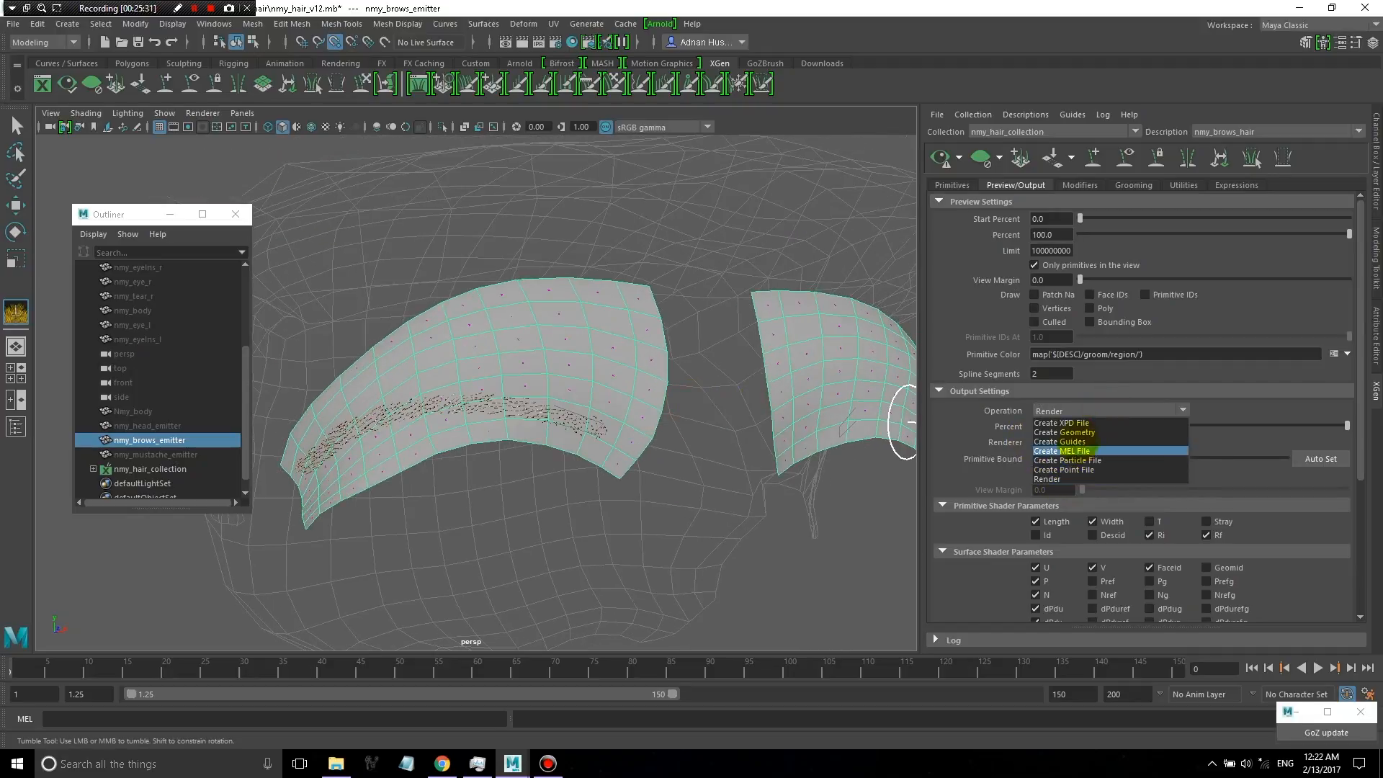
pyautogui.click(1073, 479)
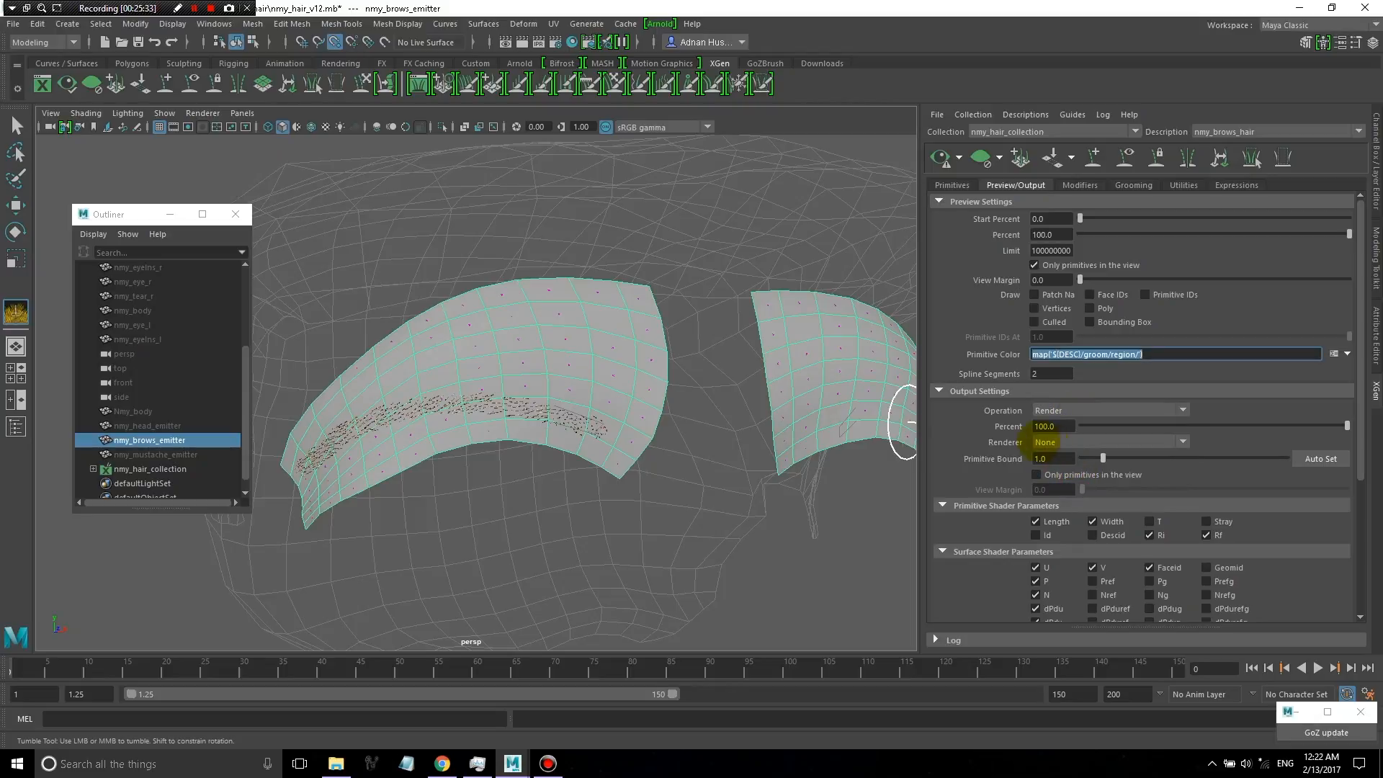
pyautogui.click(1069, 442)
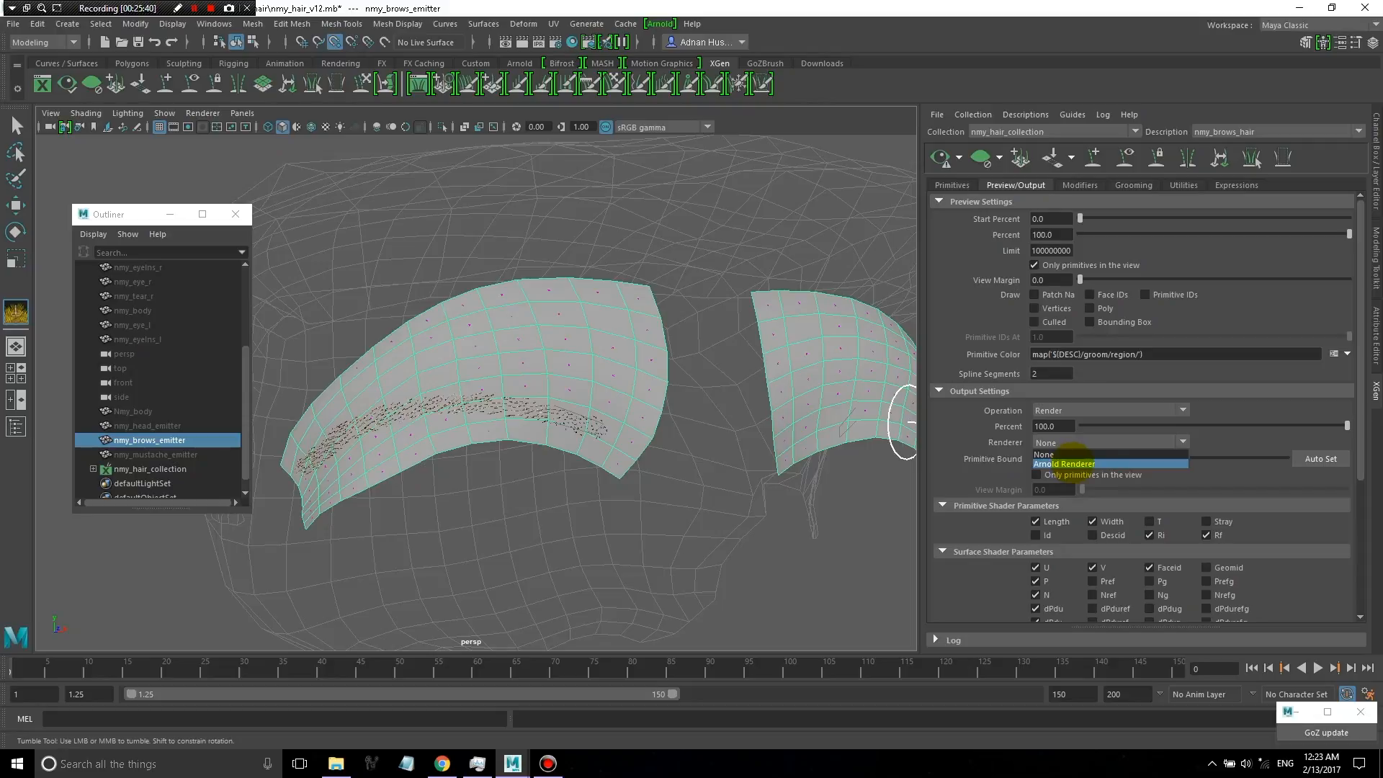
pyautogui.click(1069, 463)
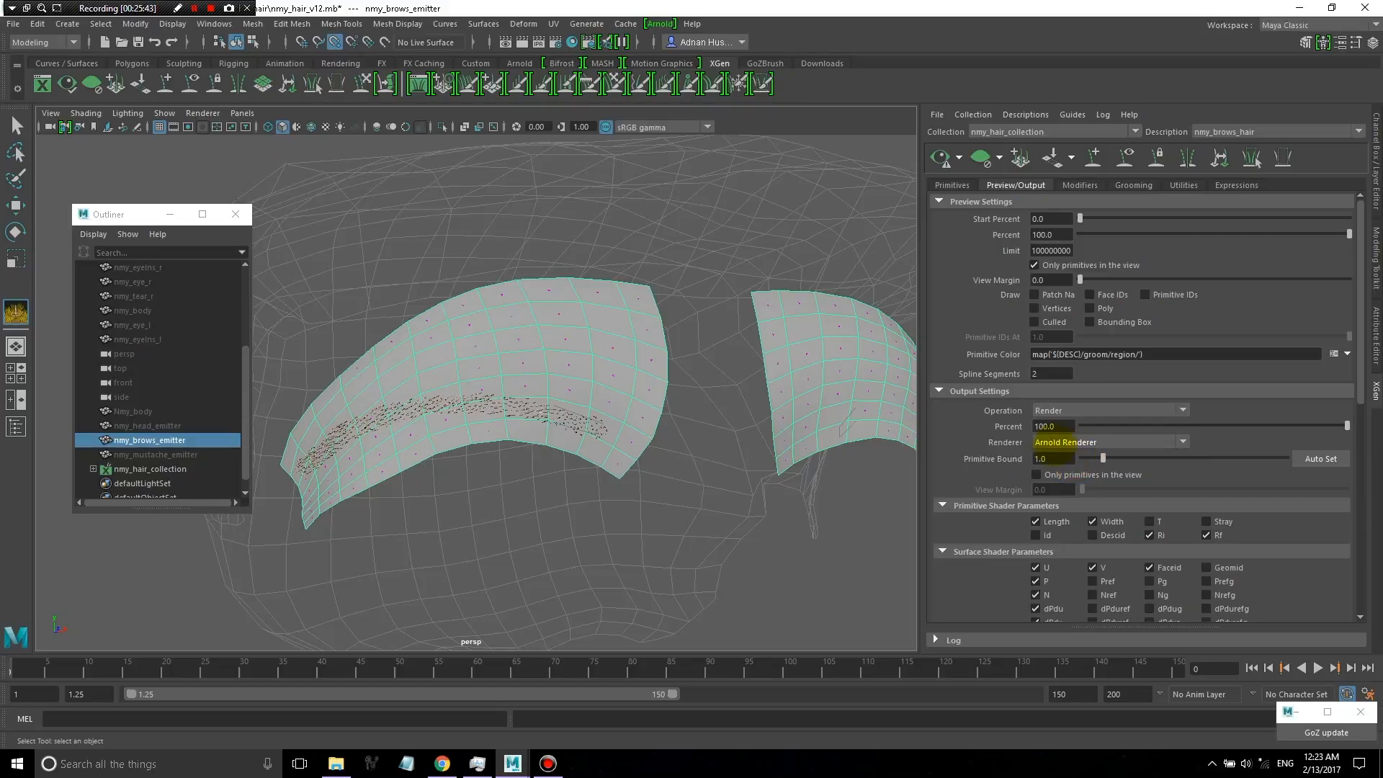
# - Review the brows description's shader parameters and its Arnold, curve, motion blur and level of detail settings
pyautogui.scroll(-5, 1038, 496)
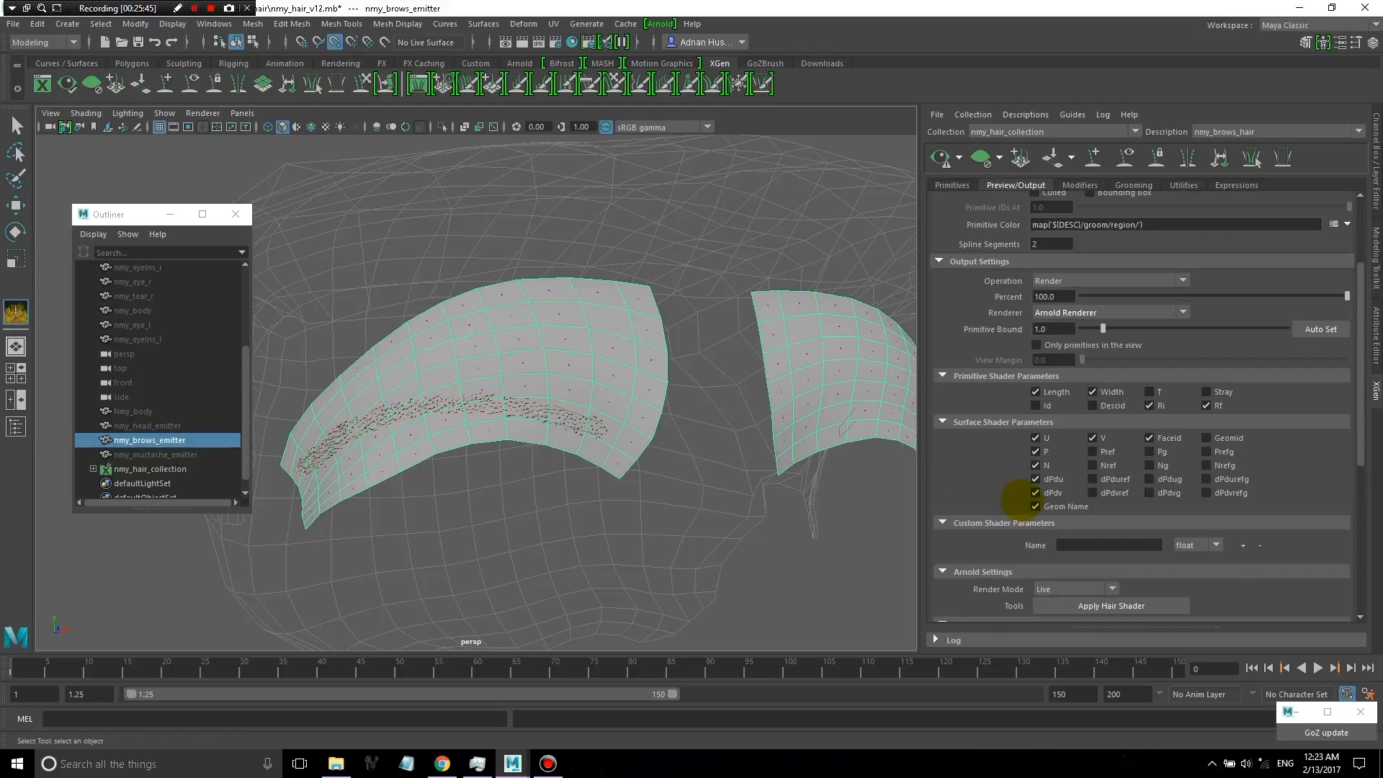
pyautogui.scroll(-1, 1025, 499)
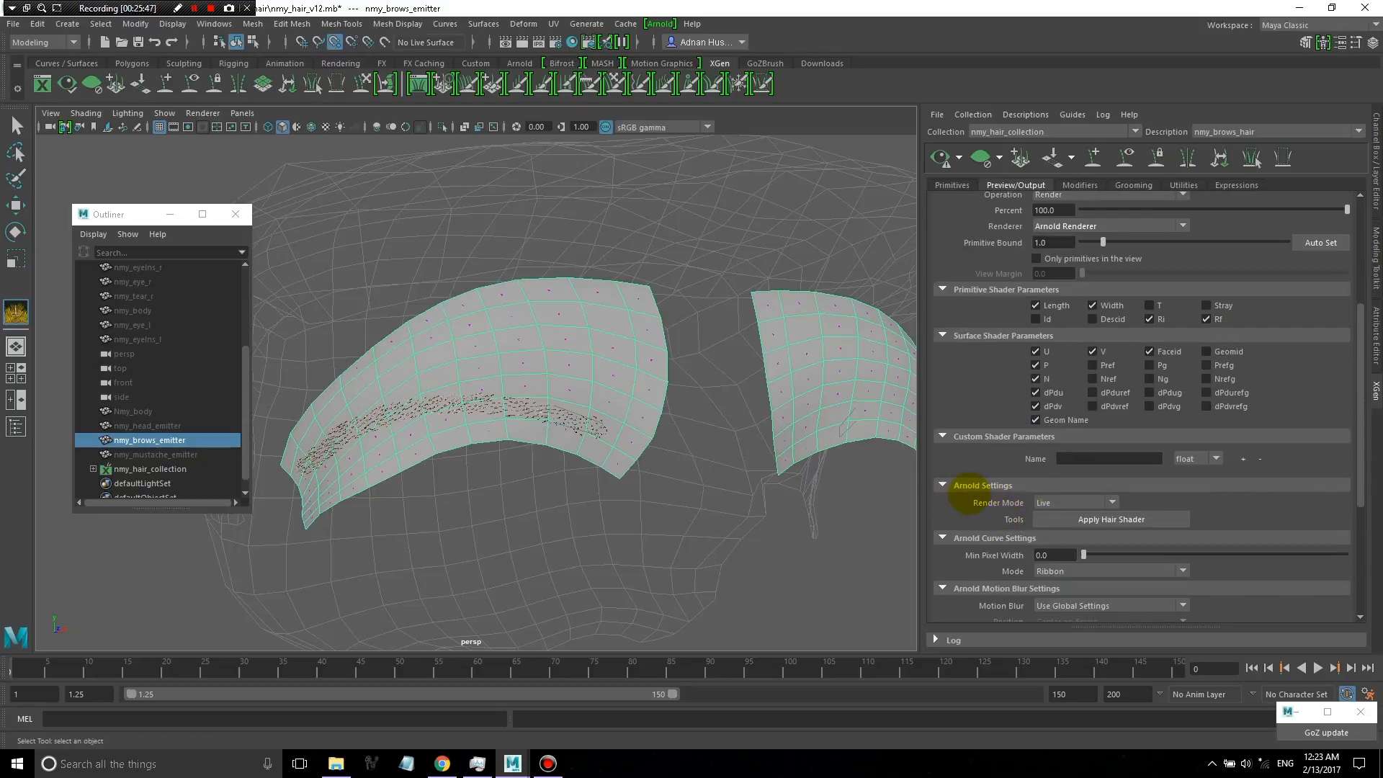
pyautogui.click(1043, 520)
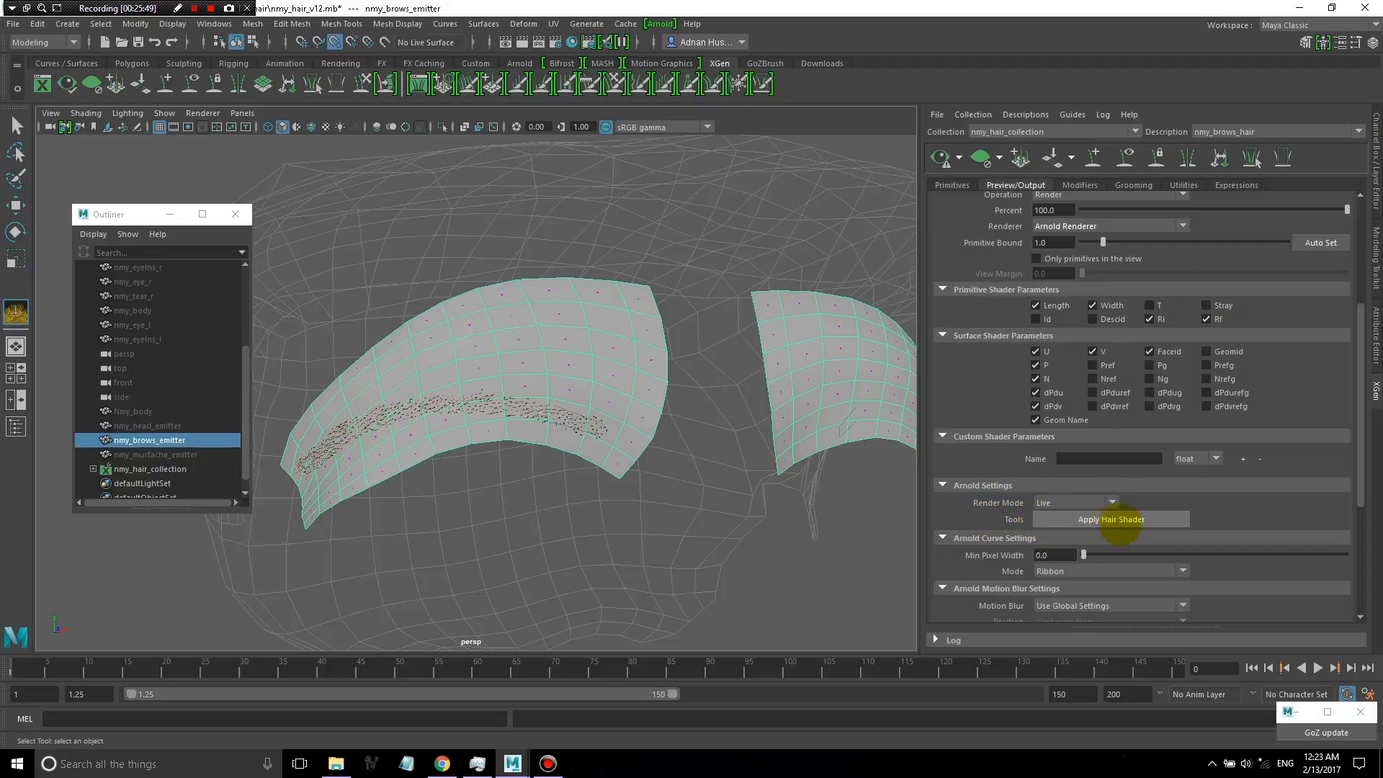
pyautogui.scroll(-3, 1185, 468)
pyautogui.scroll(-3, 1138, 540)
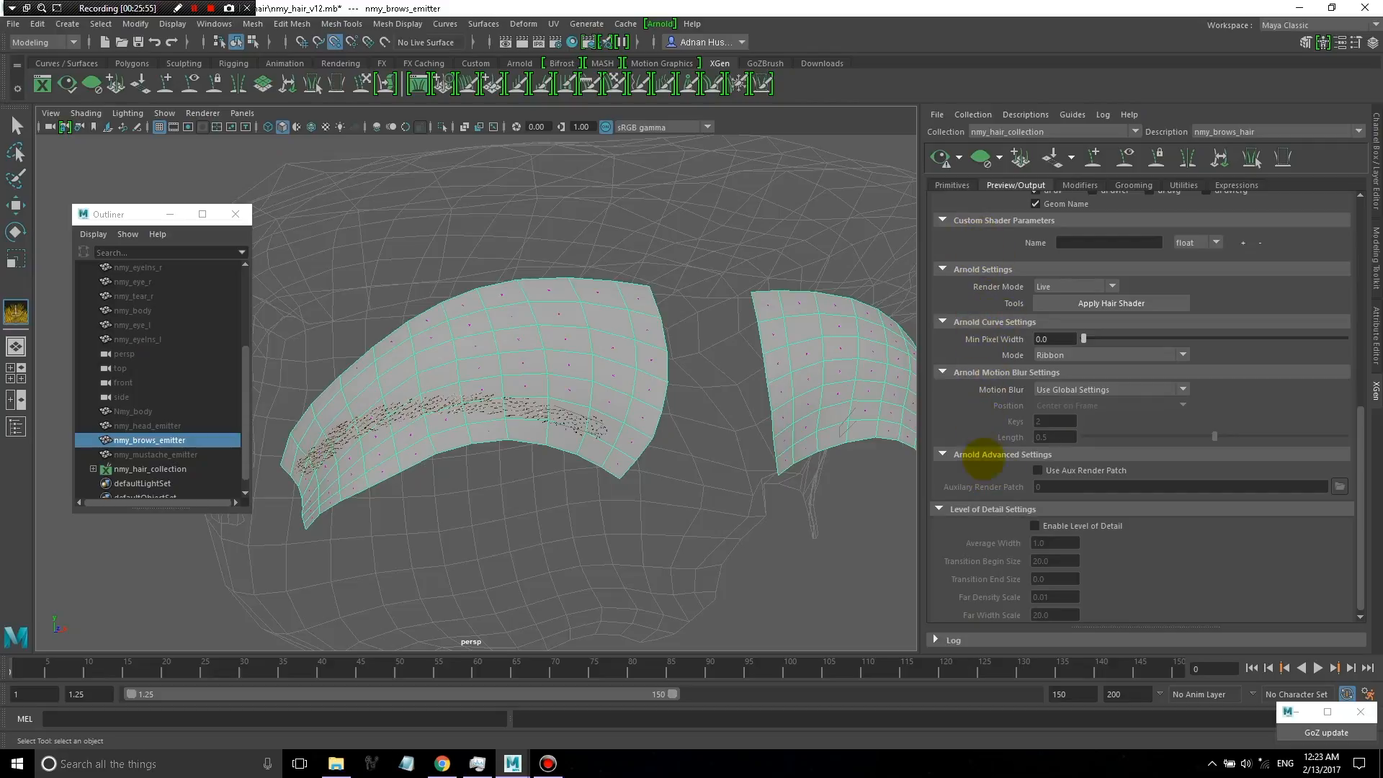
pyautogui.scroll(10, 987, 374)
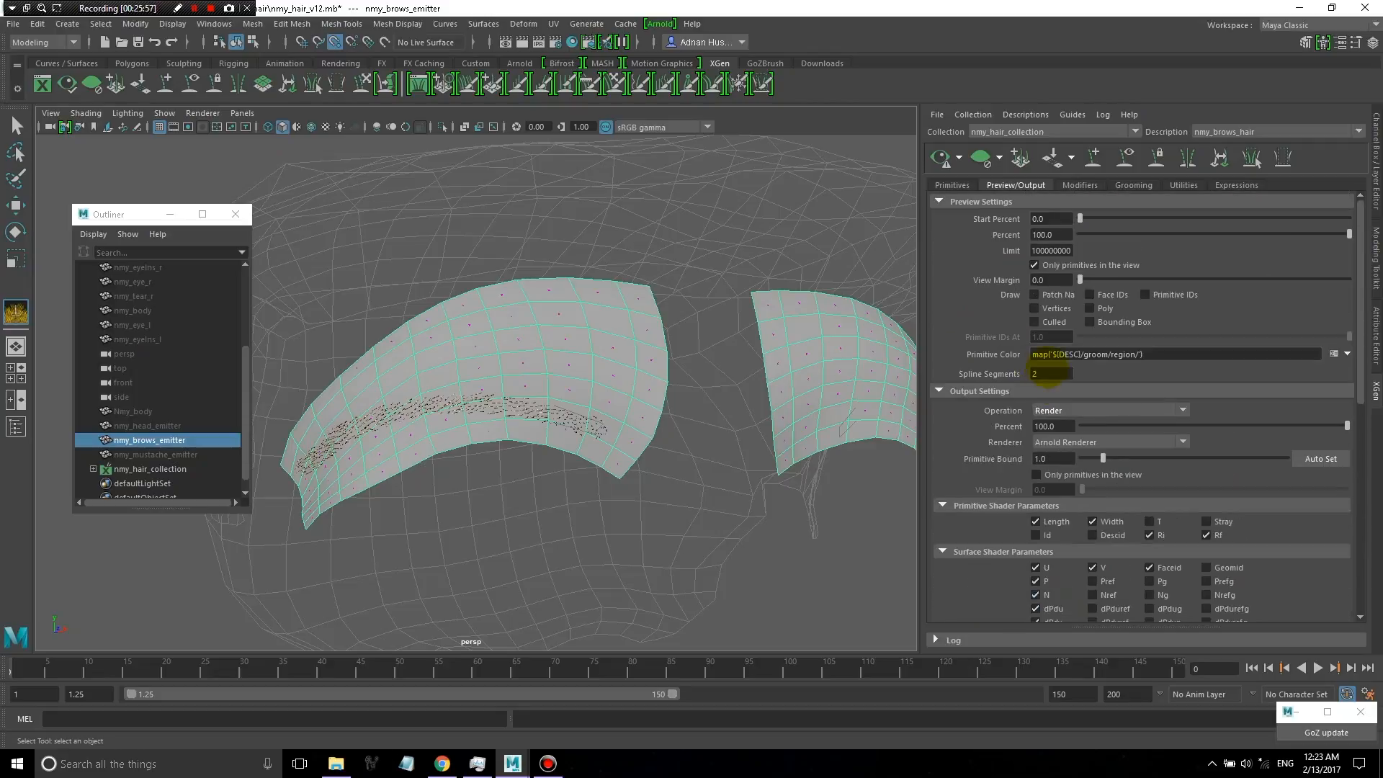
# - Calculate the Primitive Bound automatically for the brows description and view the brows from several angles
pyautogui.scroll(-1, 1135, 482)
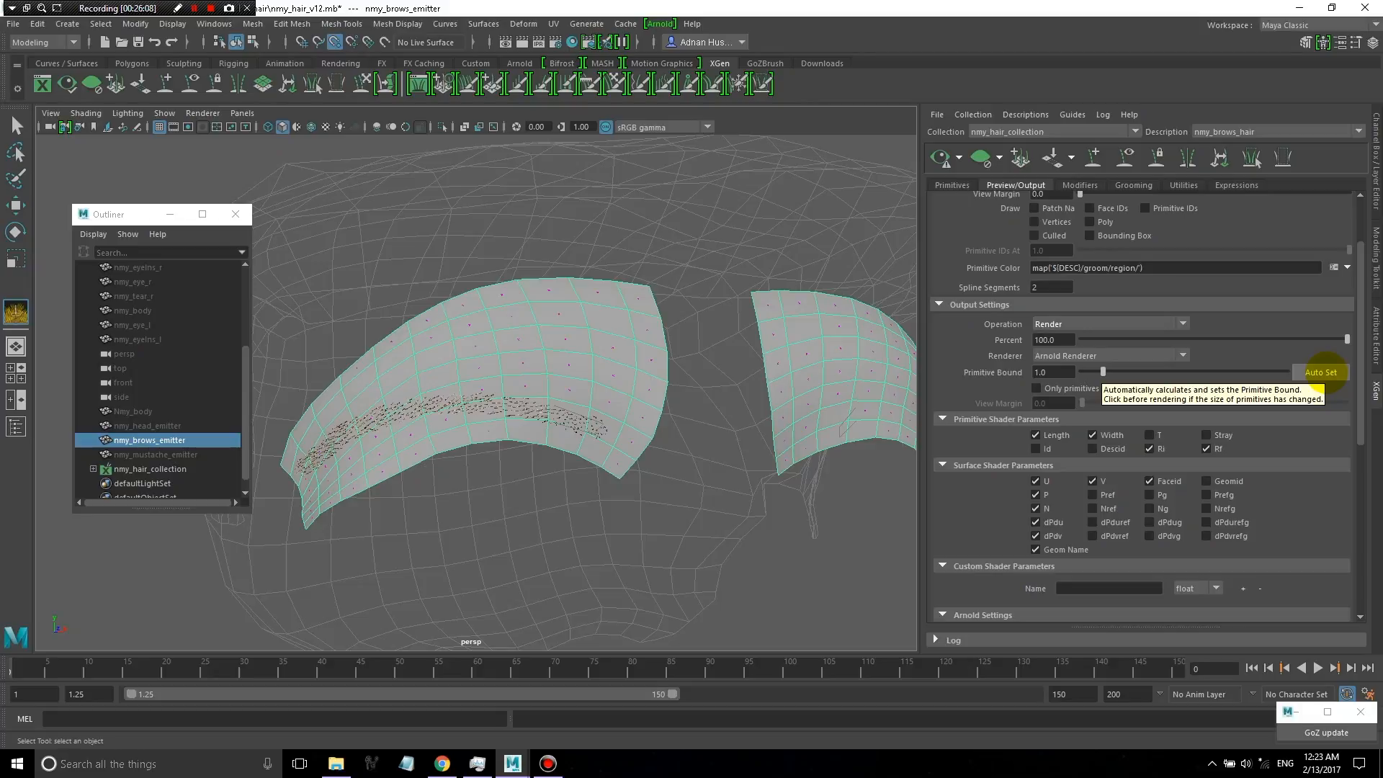
pyautogui.click(1321, 373)
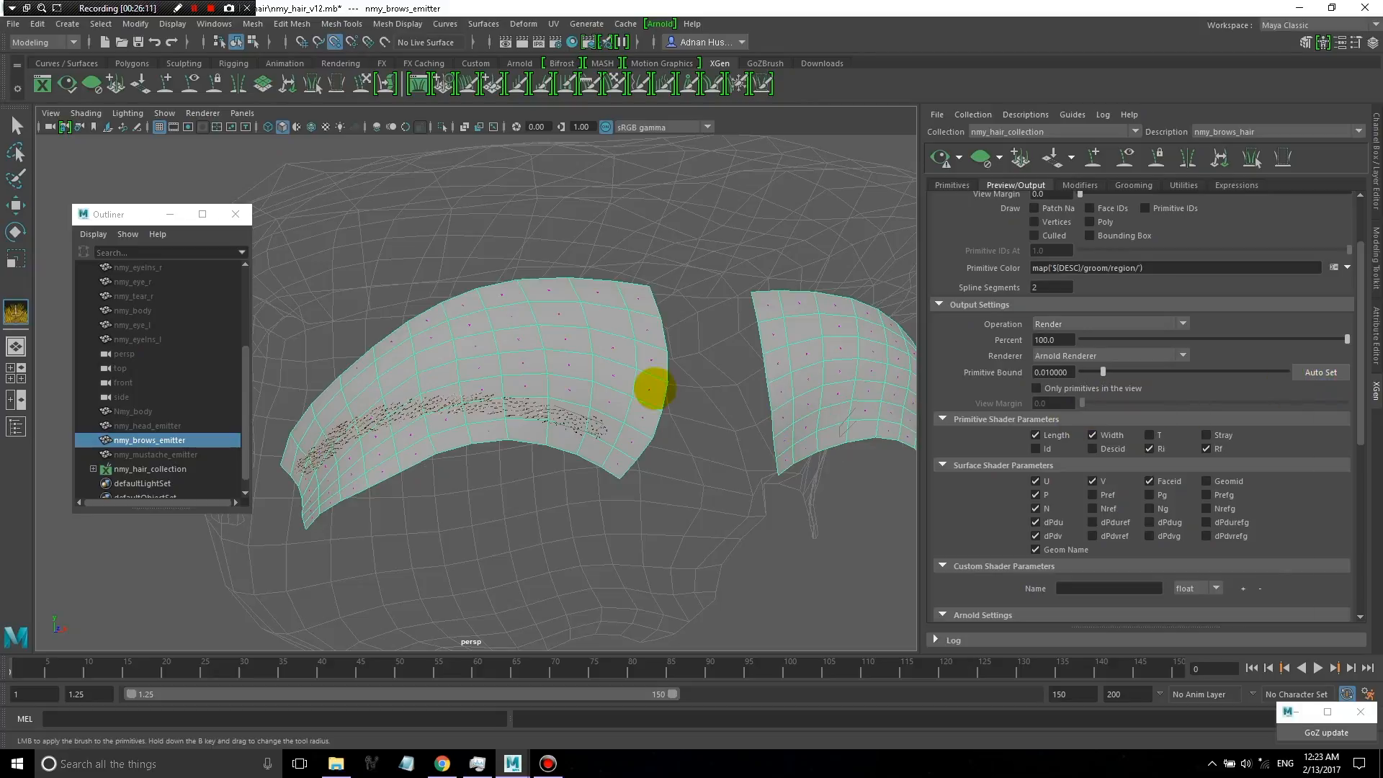
pyautogui.keyDown('alt'); pyautogui.moveTo(672, 380); pyautogui.dragTo(761, 442); pyautogui.keyUp('alt')
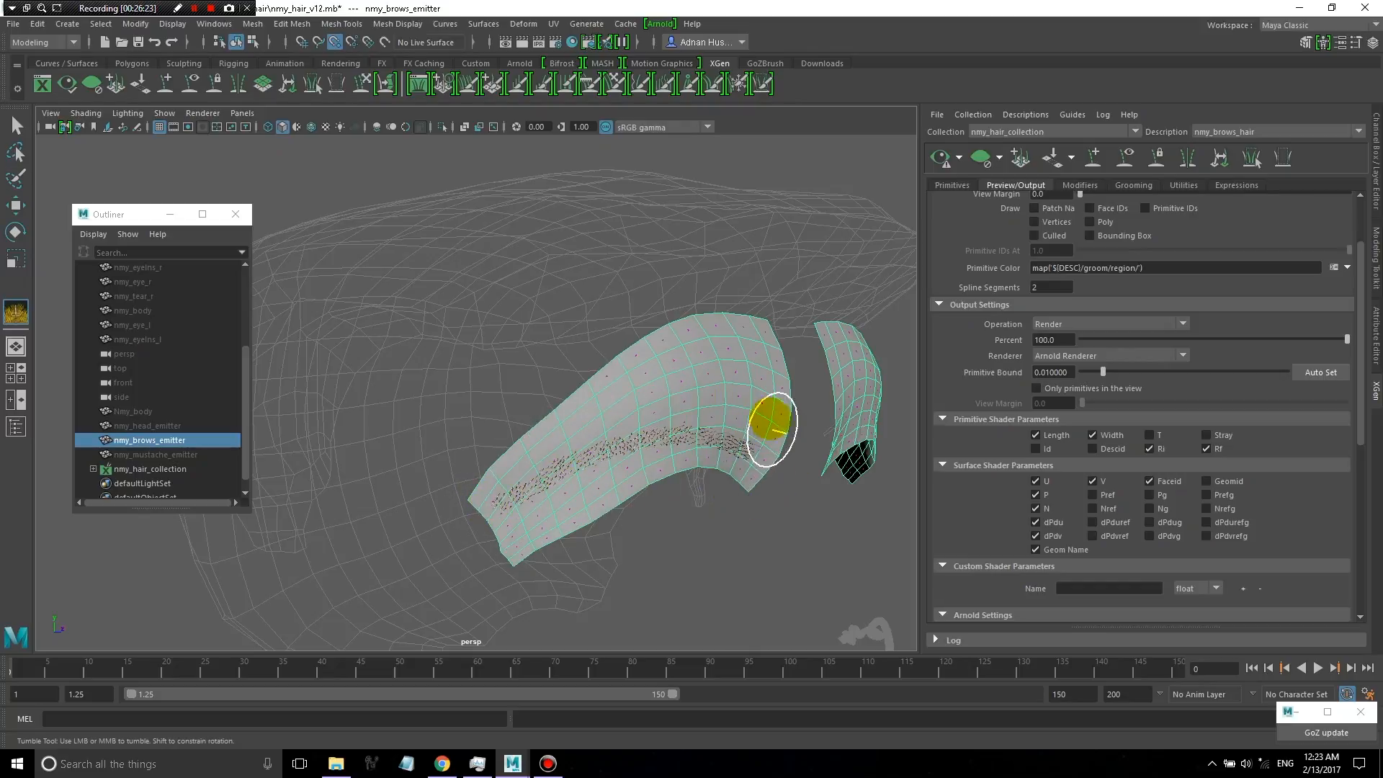
pyautogui.keyDown('alt'); pyautogui.moveTo(766, 417); pyautogui.dragTo(689, 414); pyautogui.keyUp('alt')
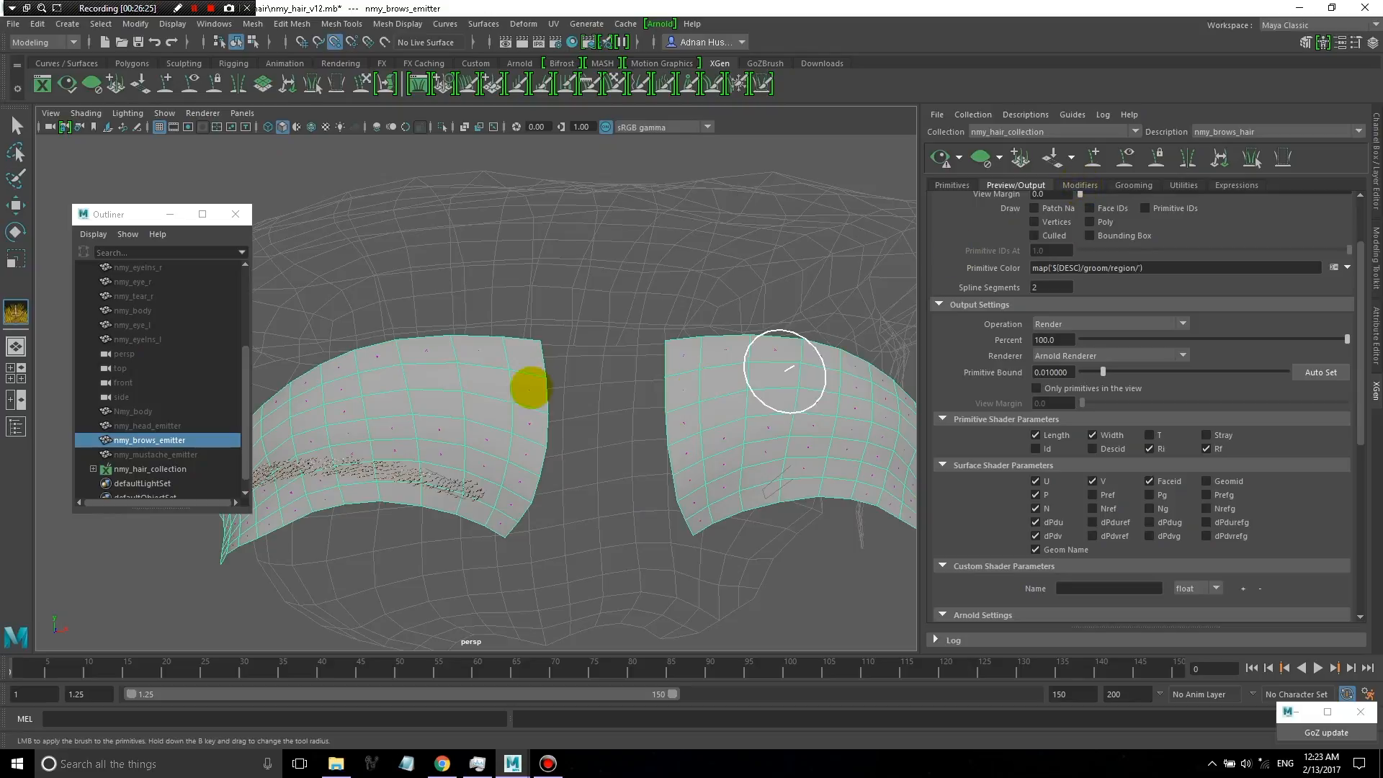
pyautogui.keyDown('alt'); pyautogui.moveTo(481, 394); pyautogui.dragTo(509, 383); pyautogui.keyUp('alt')
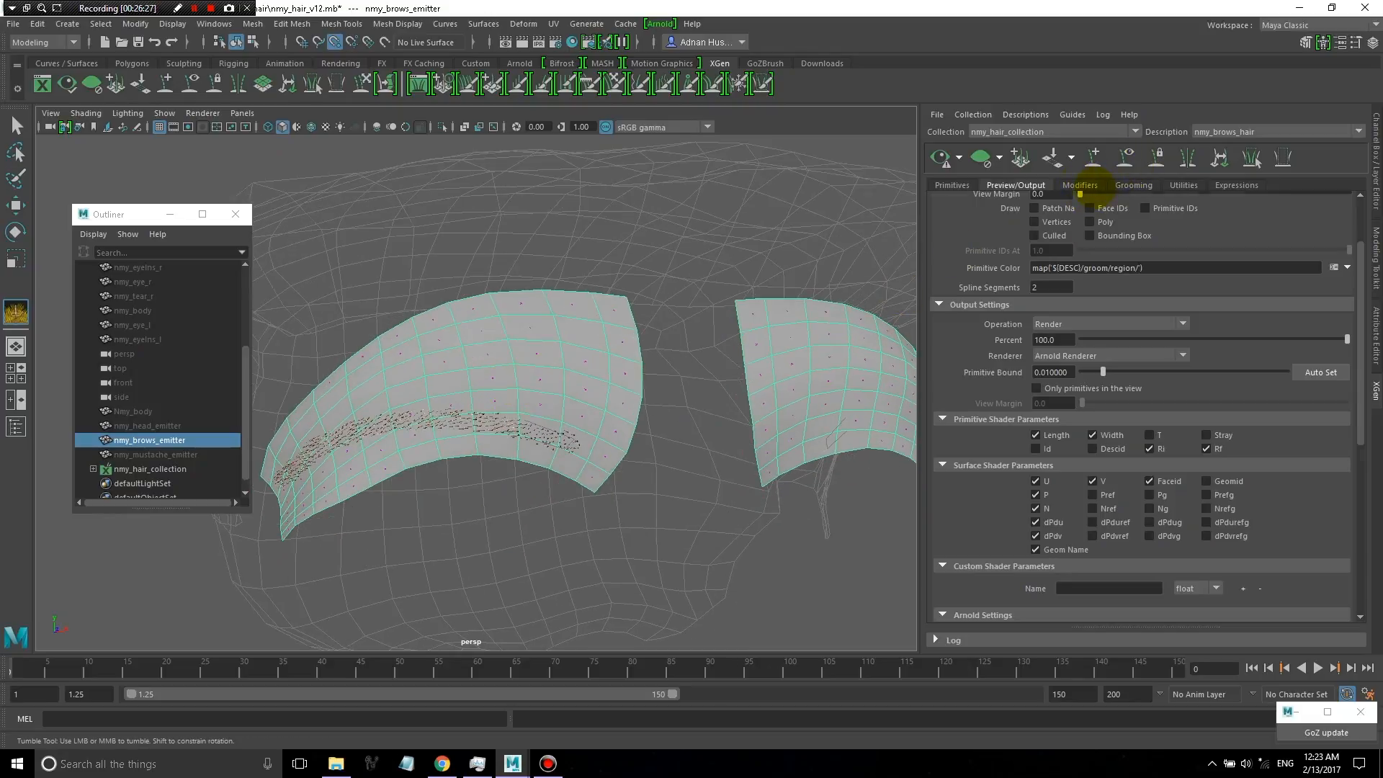
# - Set the generator density to 75 for the brows description, update the preview and look closely at the hairs
pyautogui.click(1088, 185)
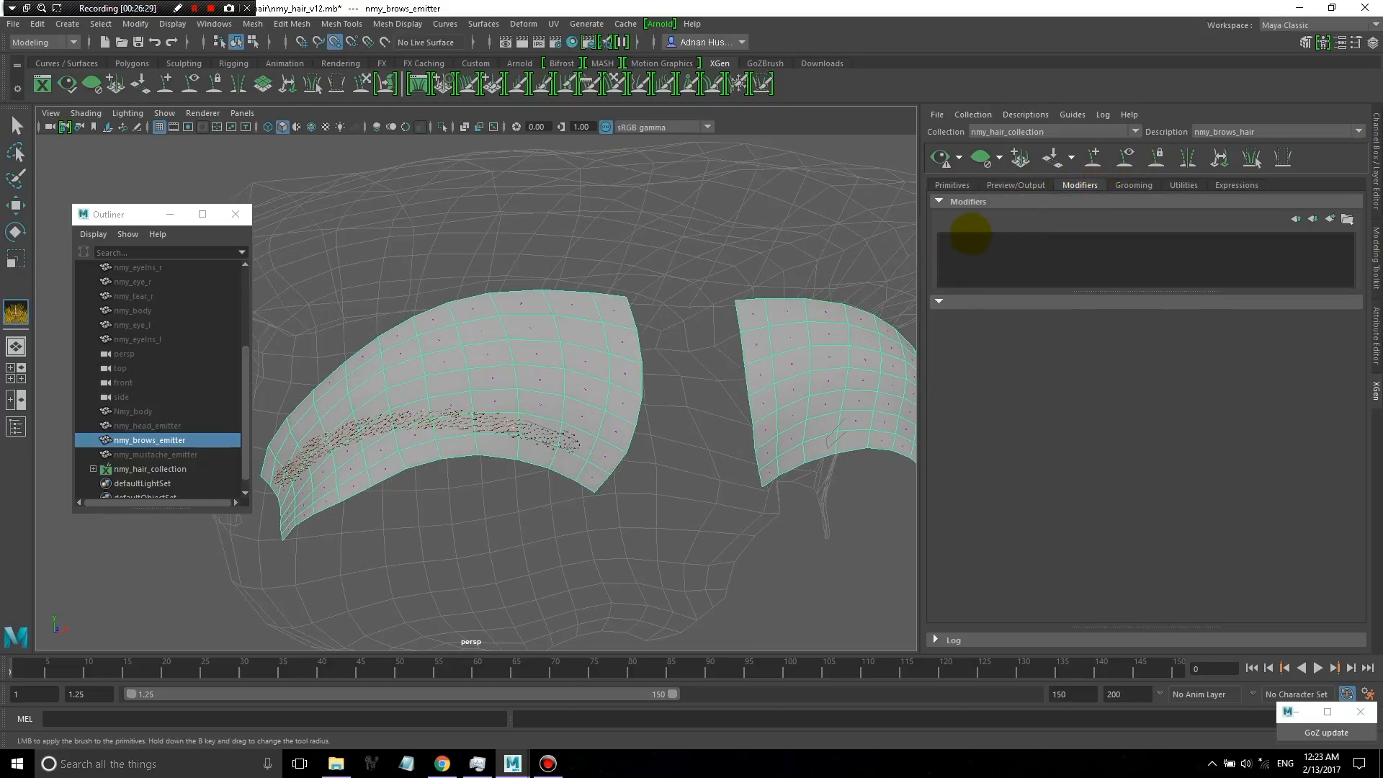
pyautogui.click(955, 185)
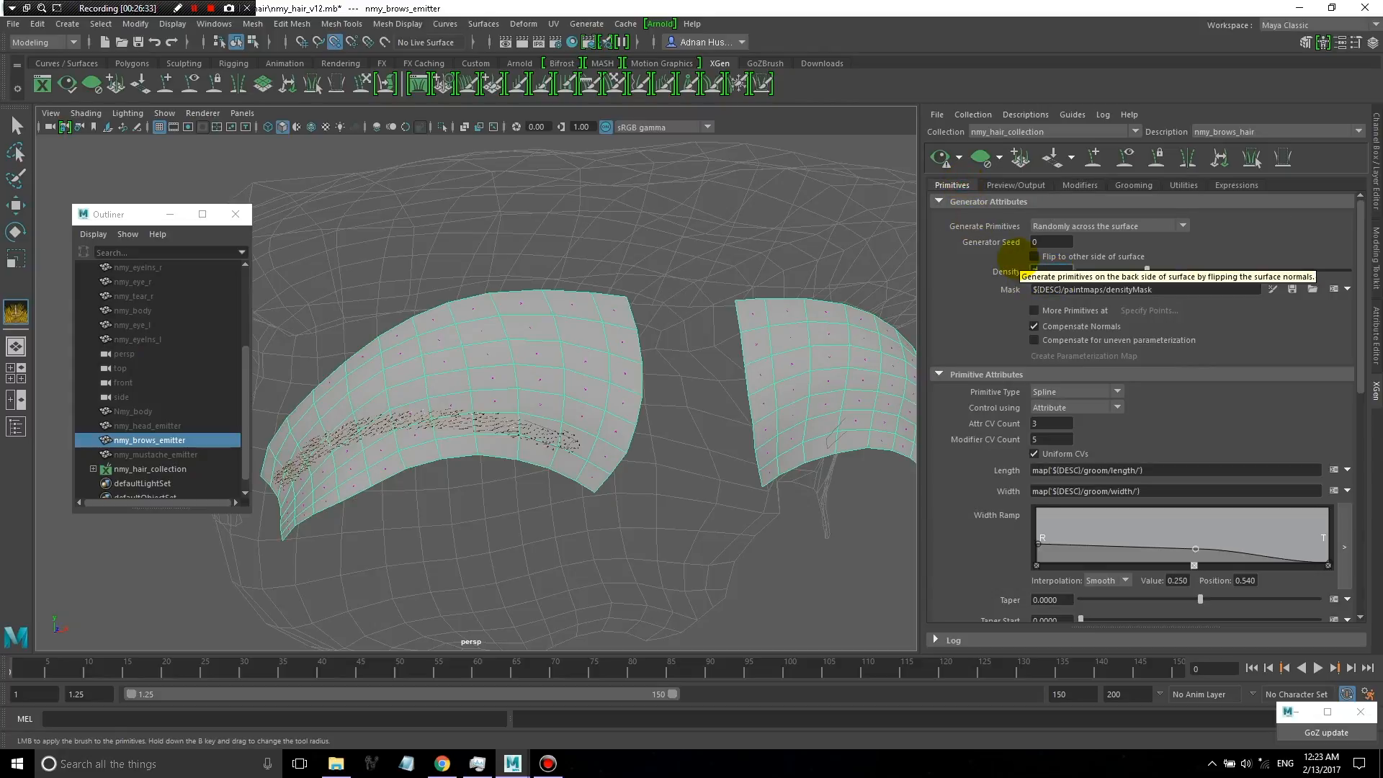
pyautogui.press('Return')
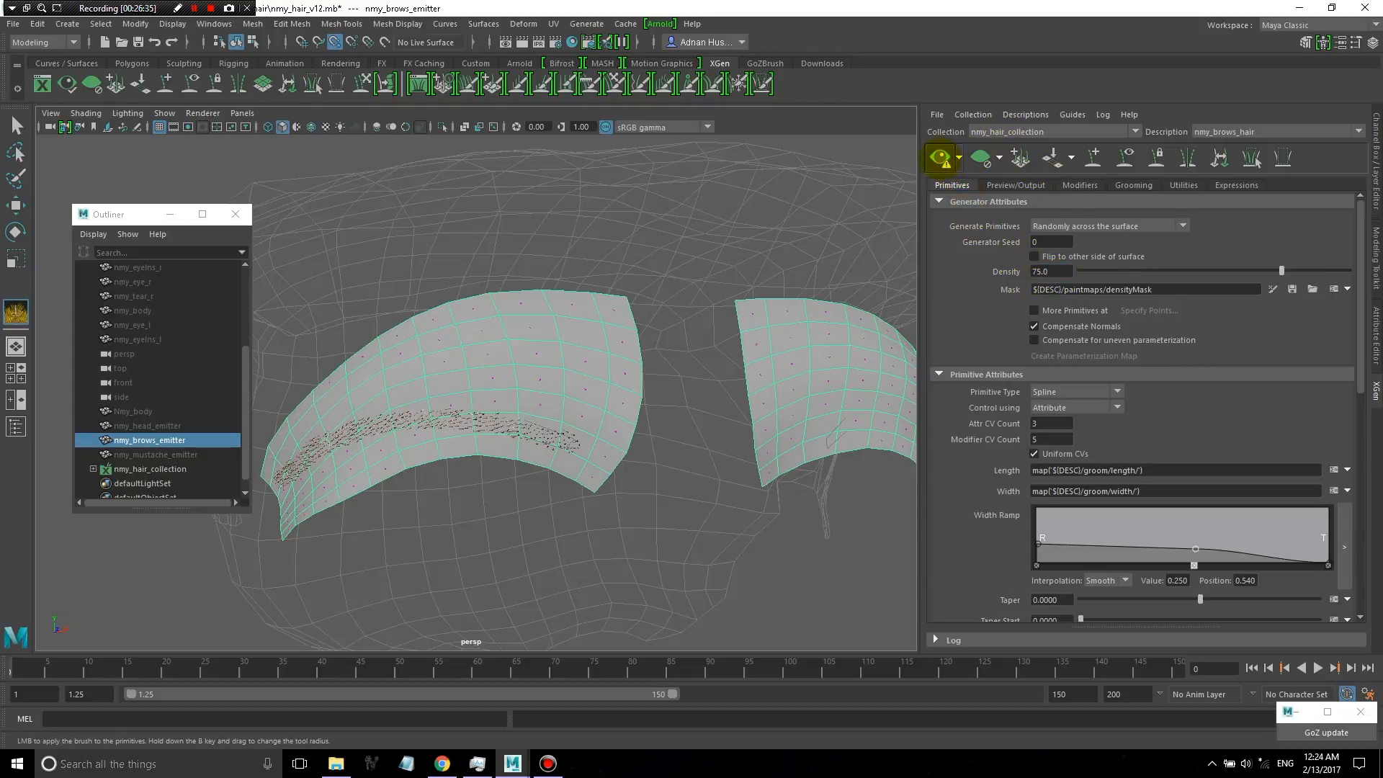
pyautogui.click(941, 158)
pyautogui.keyDown('alt'); pyautogui.moveTo(438, 398); pyautogui.dragTo(446, 395); pyautogui.keyUp('alt')
pyautogui.scroll(6, 448, 393)
pyautogui.moveTo(566, 385)
pyautogui.keyDown('alt'); pyautogui.mouseDown()
pyautogui.moveTo(598, 386)
pyautogui.moveTo(543, 386)
pyautogui.moveTo(555, 382)
pyautogui.mouseUp(); pyautogui.keyUp('alt')
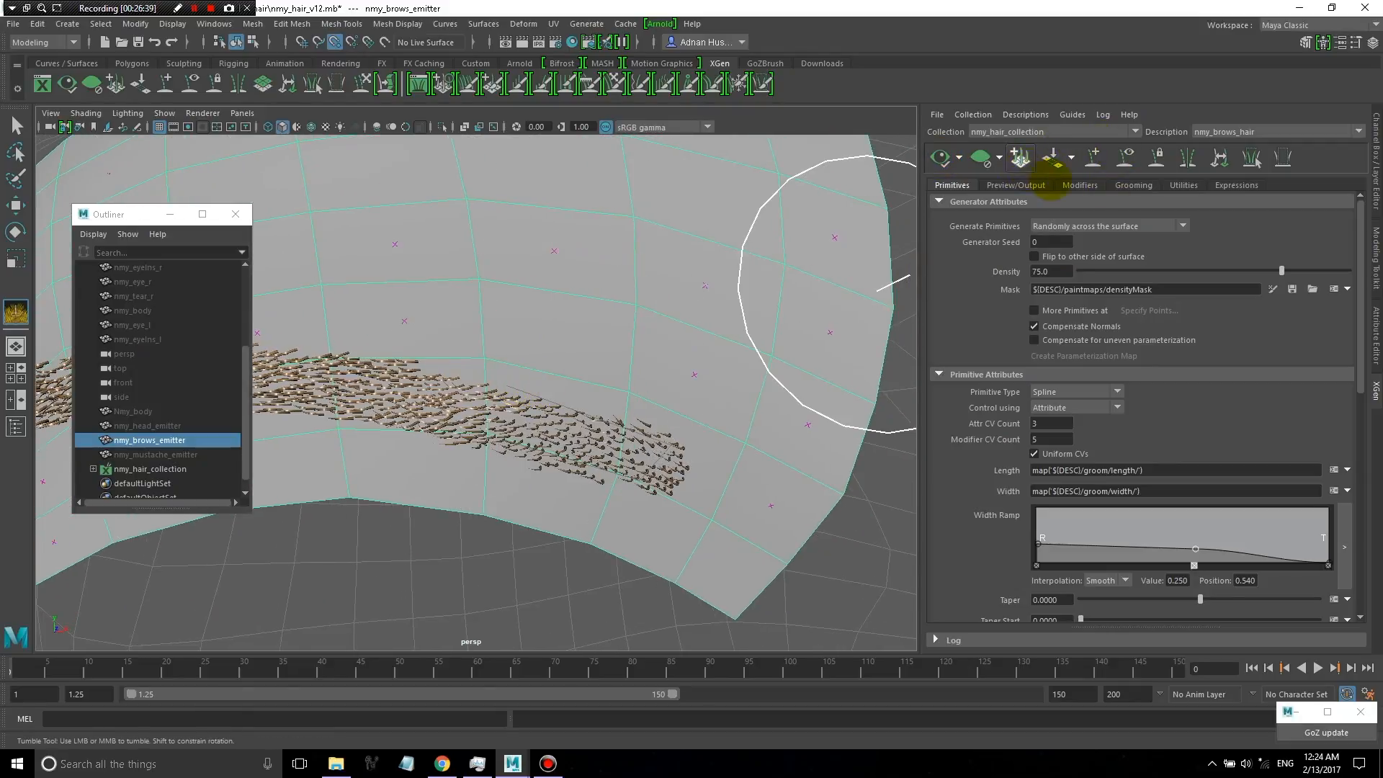
# - Add a Noise modifier to the brows description and bring the whole brow into view
pyautogui.click(1080, 185)
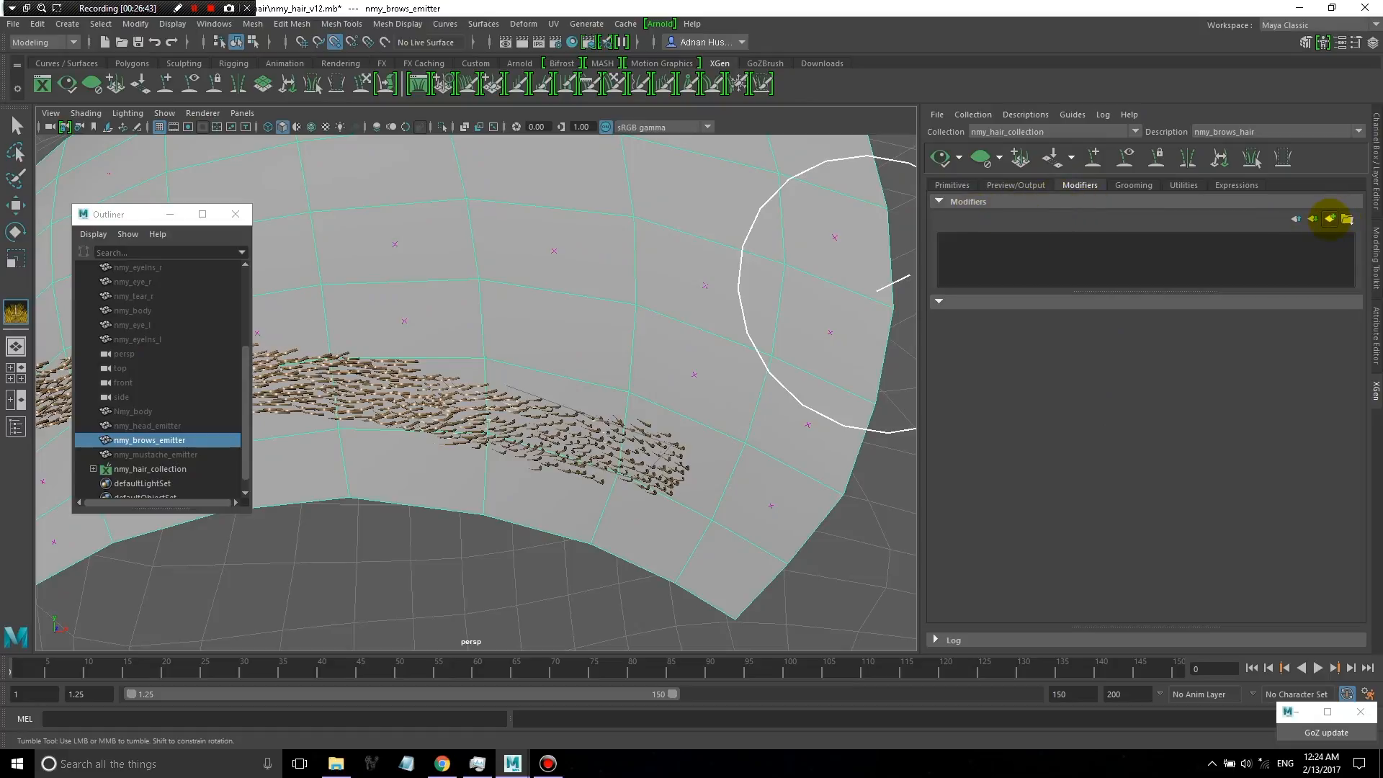
pyautogui.click(1330, 218)
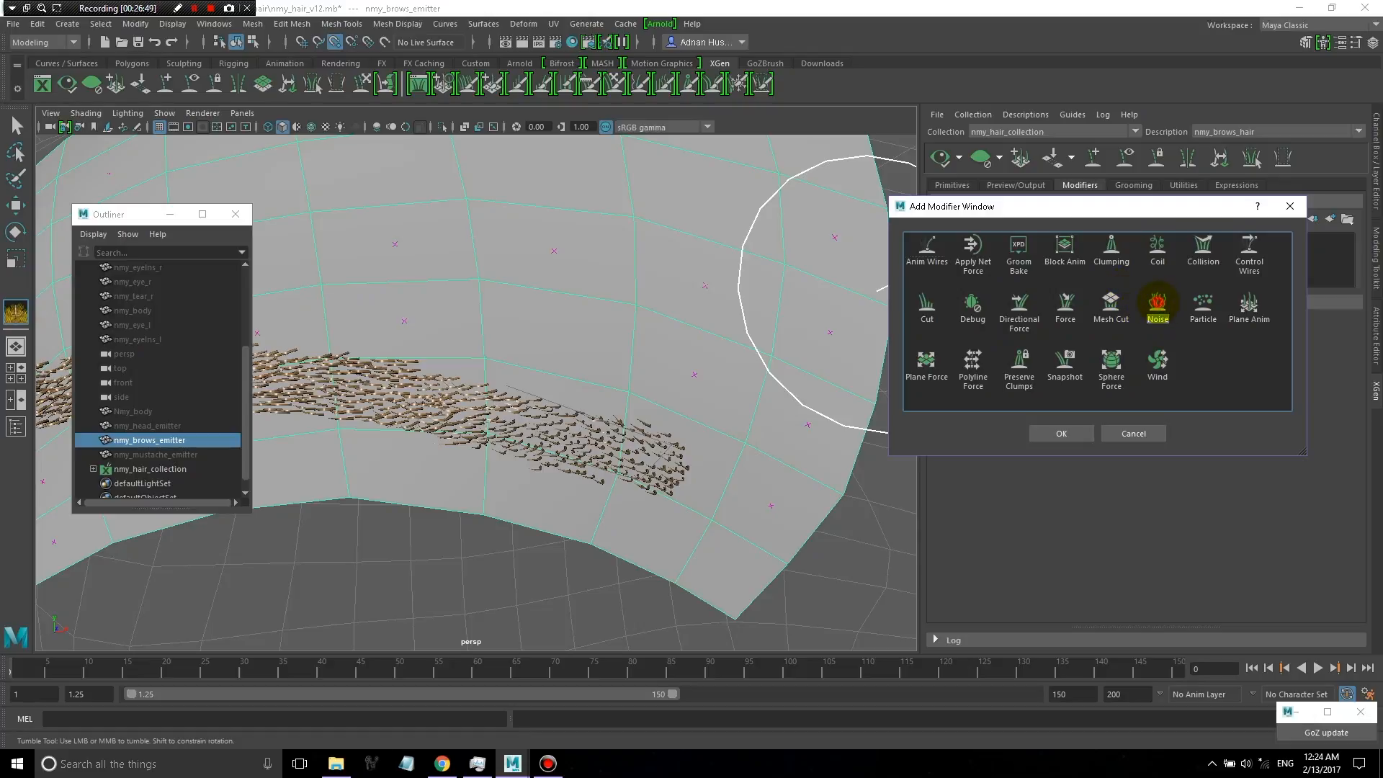
pyautogui.click(1158, 303)
pyautogui.click(1062, 433)
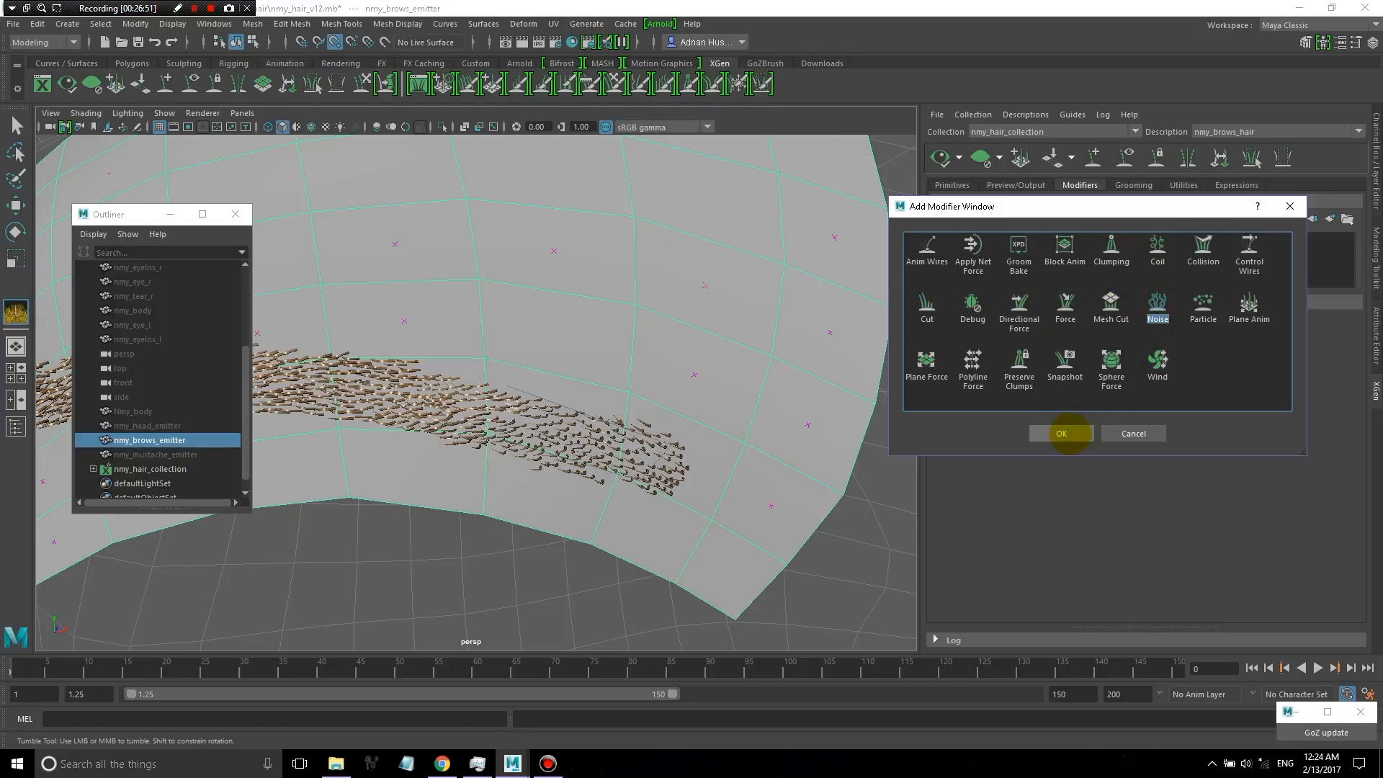
pyautogui.keyDown('alt'); pyautogui.moveTo(433, 377); pyautogui.dragTo(519, 380, button='right'); pyautogui.keyUp('alt')
pyautogui.scroll(-10, 589, 363)
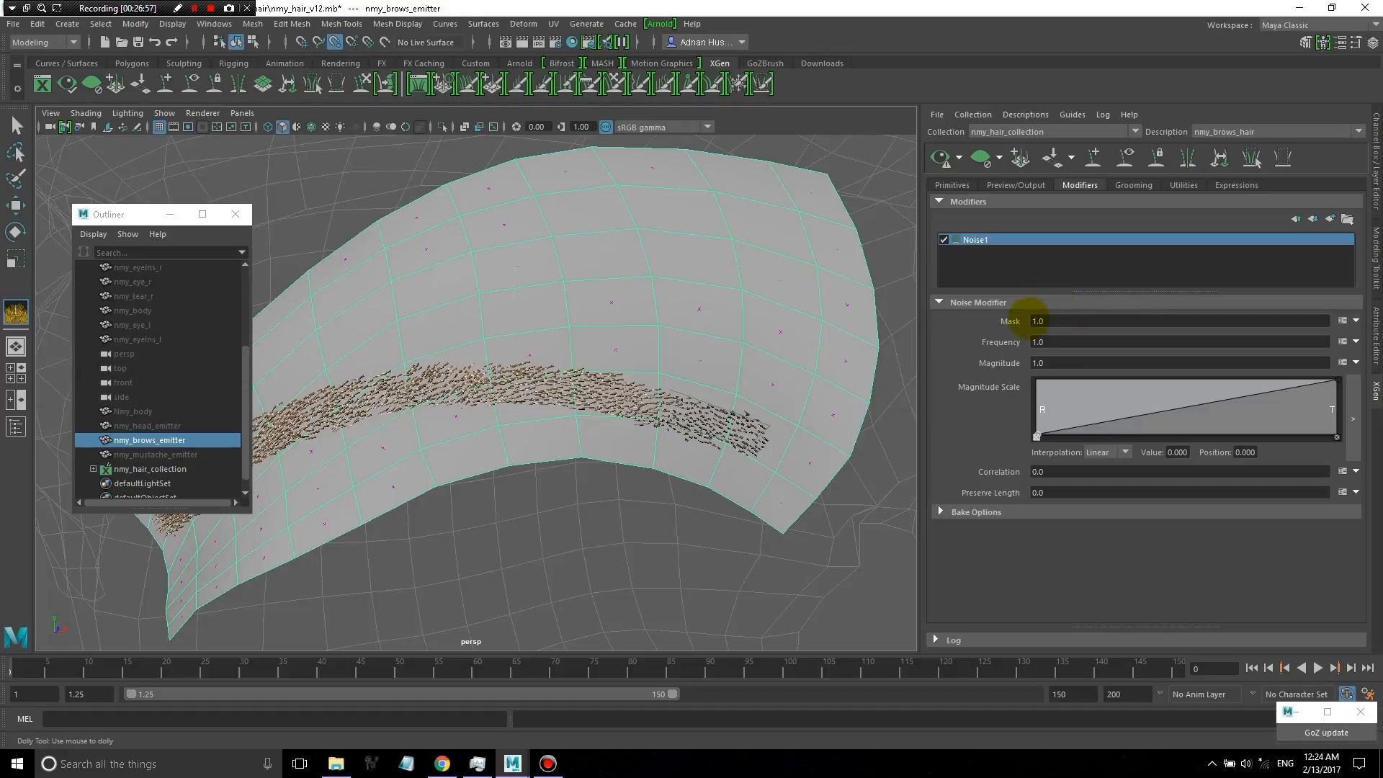
# - Refresh the hair preview with the Noise modifier and turn on automatic preview updates
pyautogui.click(1037, 436)
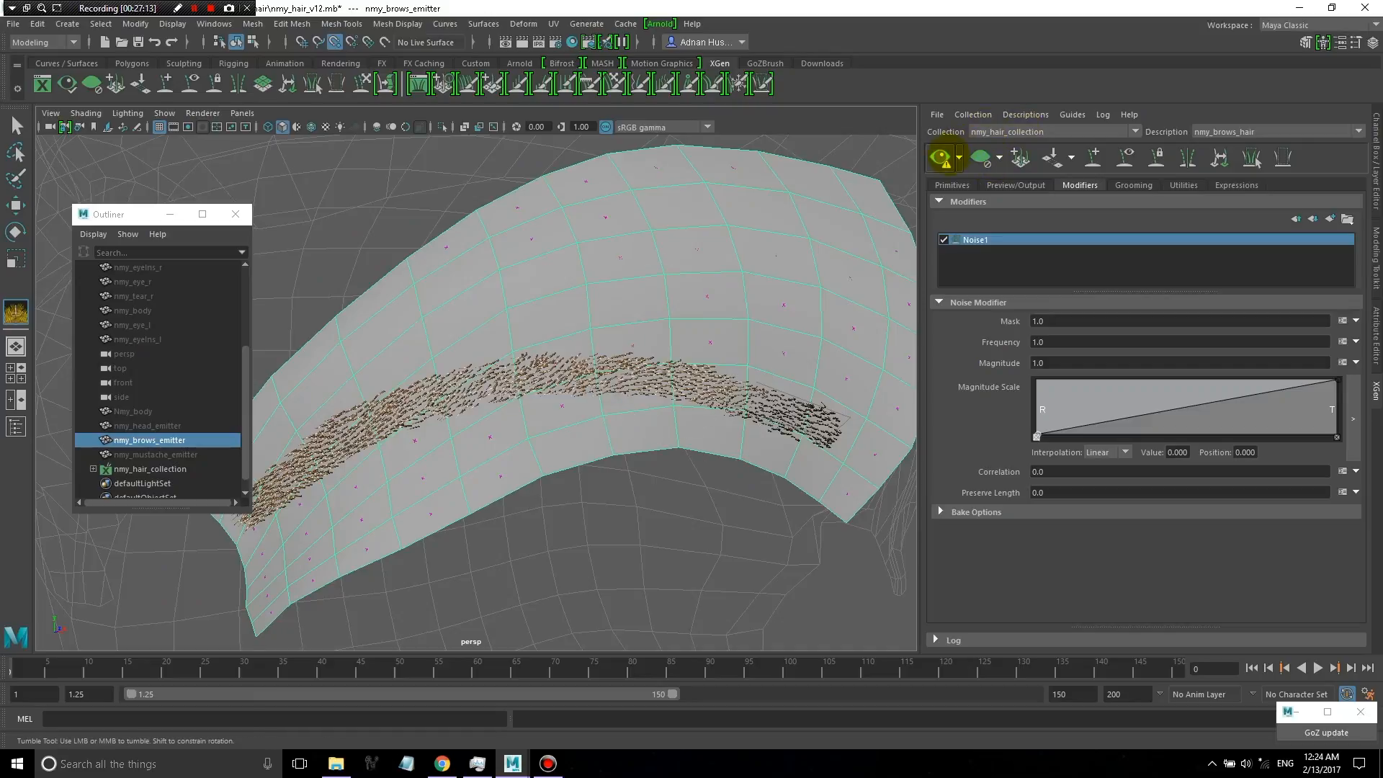
pyautogui.click(940, 157)
pyautogui.scroll(8, 573, 409)
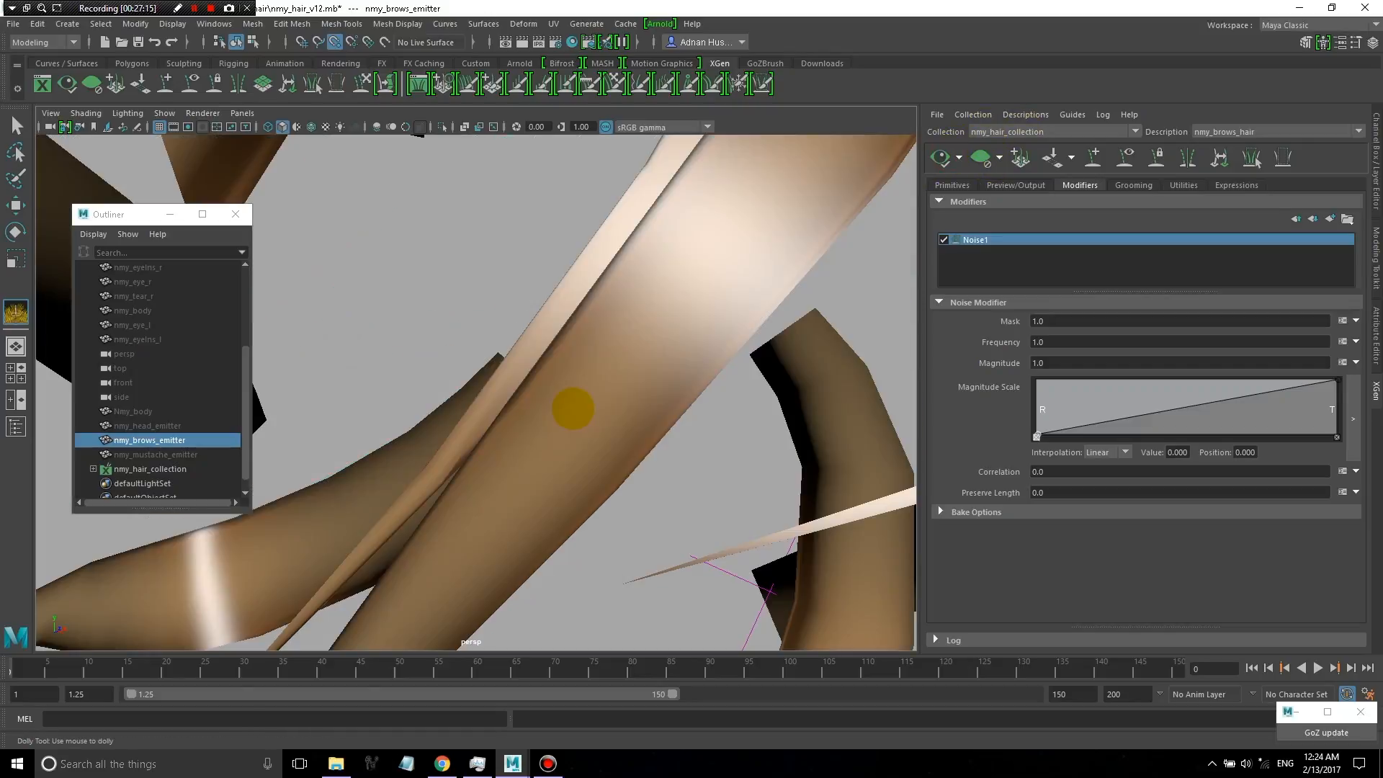
pyautogui.scroll(-8, 573, 408)
pyautogui.click(959, 157)
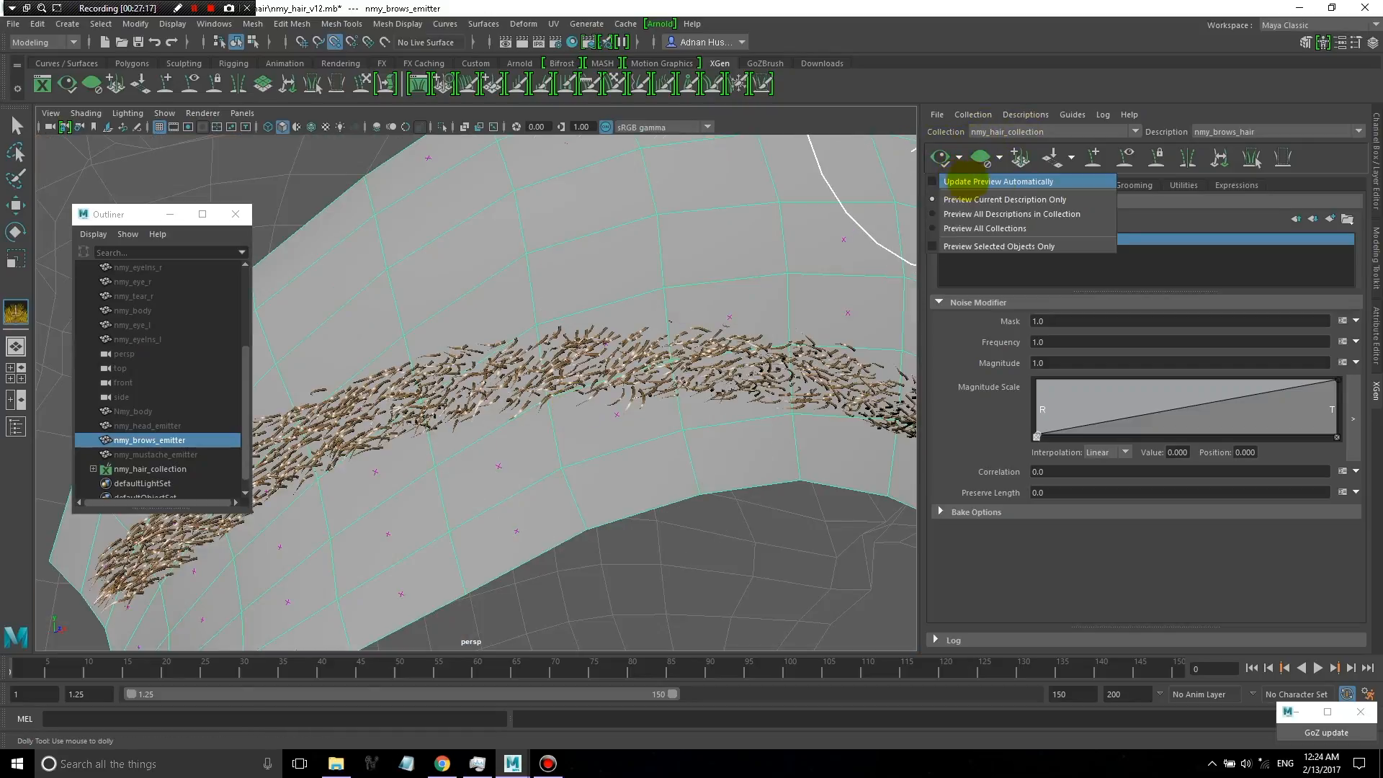
pyautogui.click(998, 181)
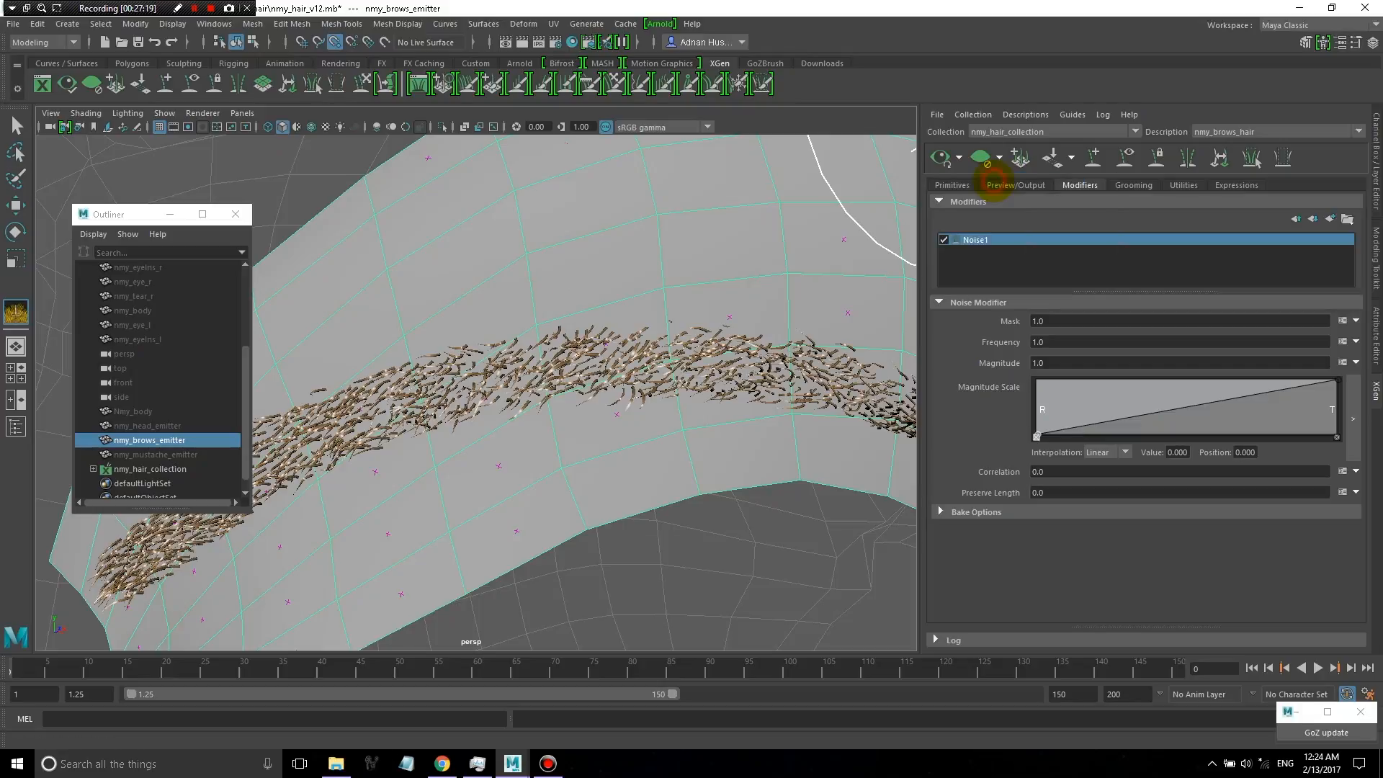
# - Set the Noise modifier's Frequency to .2 and its Magnitude to .3, and check the brow hairs
pyautogui.click(1062, 342)
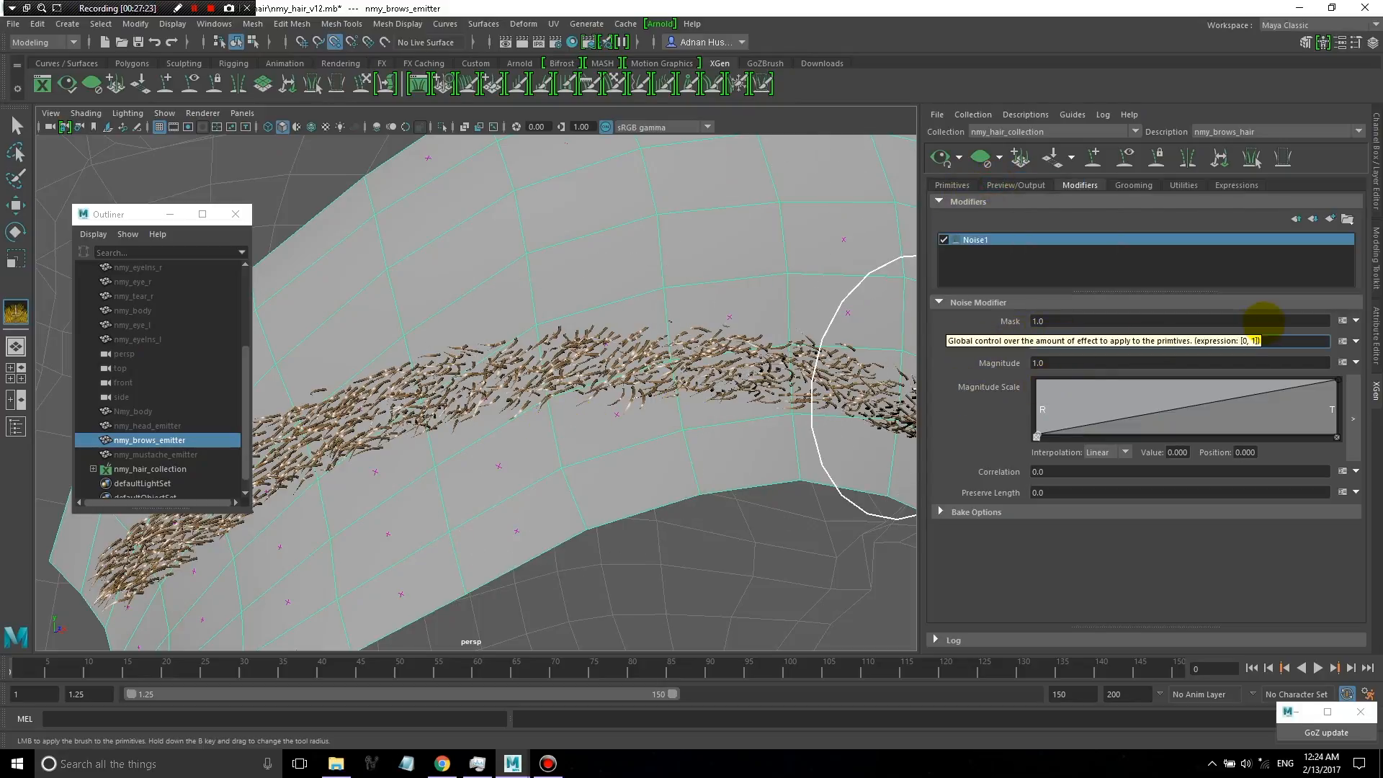
pyautogui.write('.2')
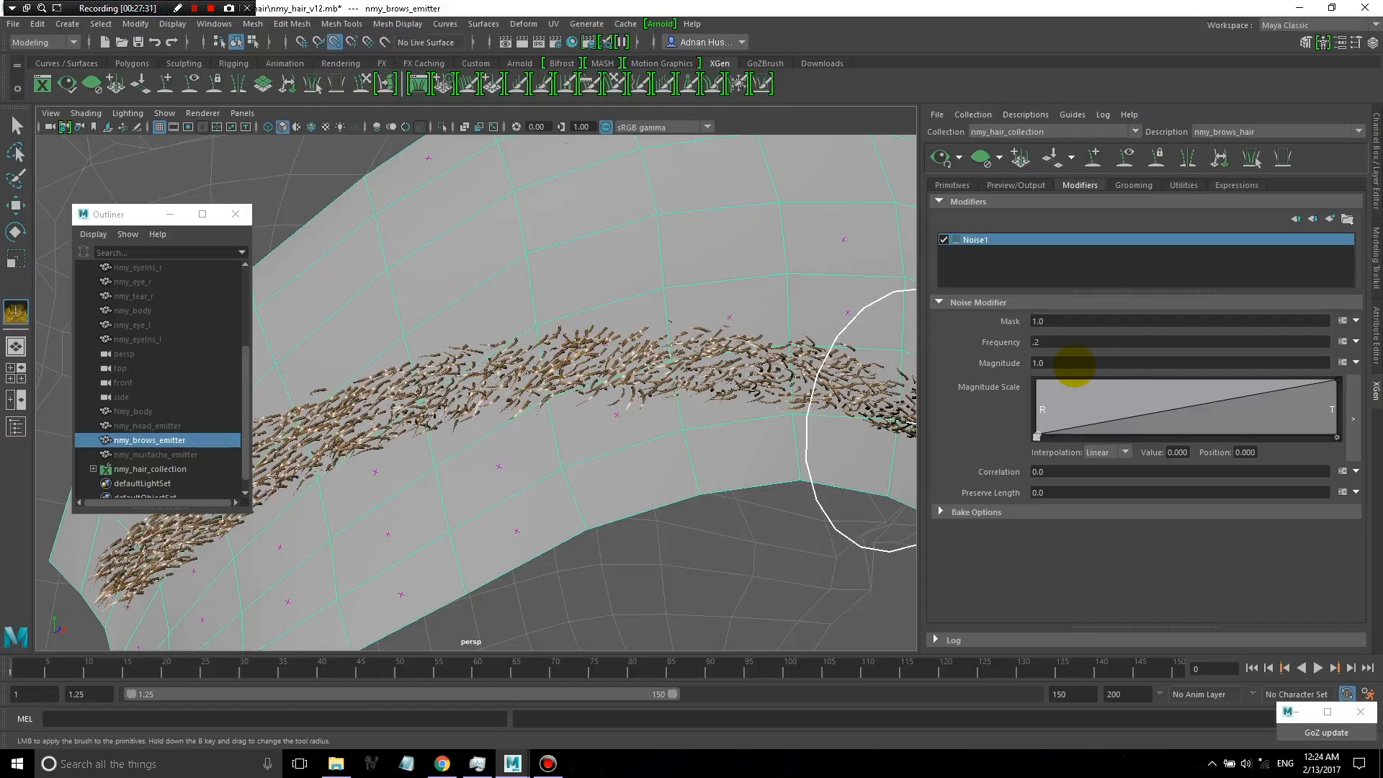
pyautogui.doubleClick(1041, 362)
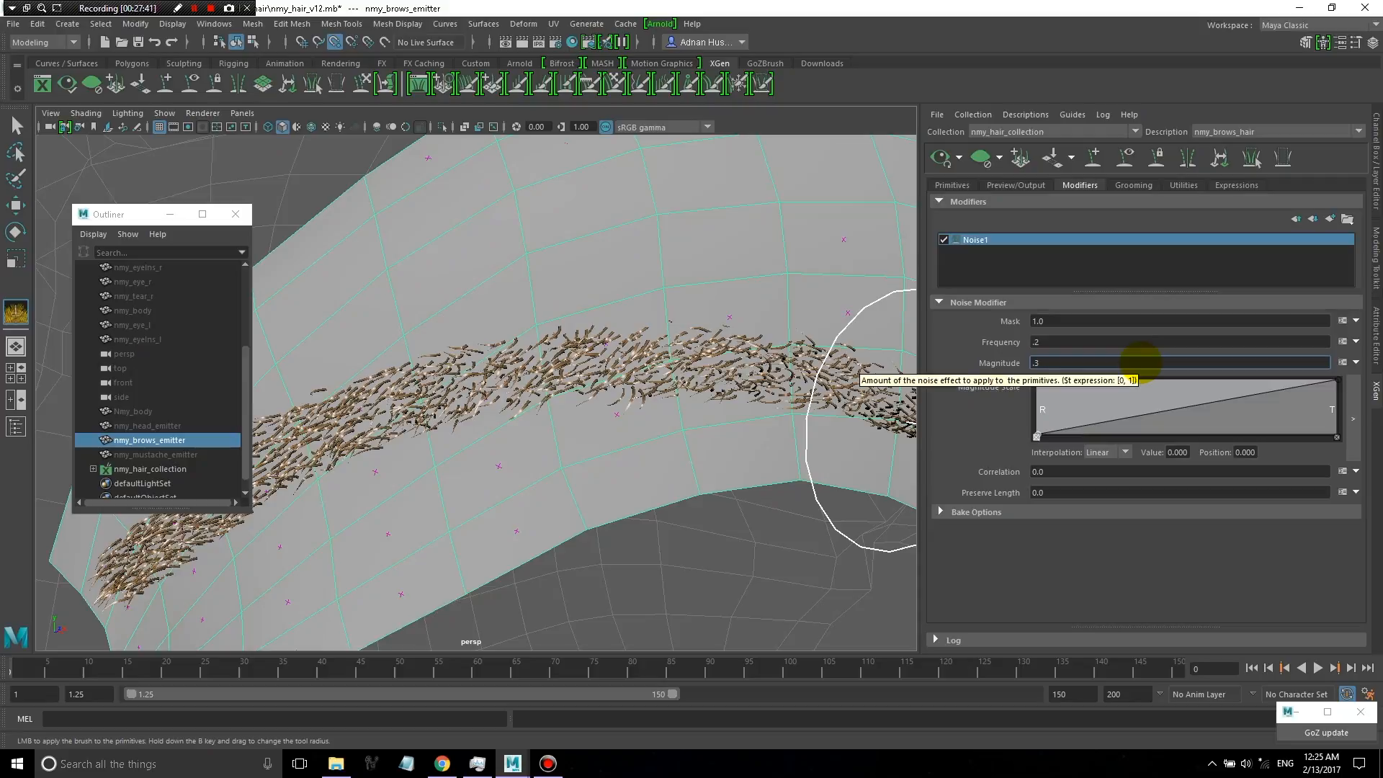
pyautogui.press('Return')
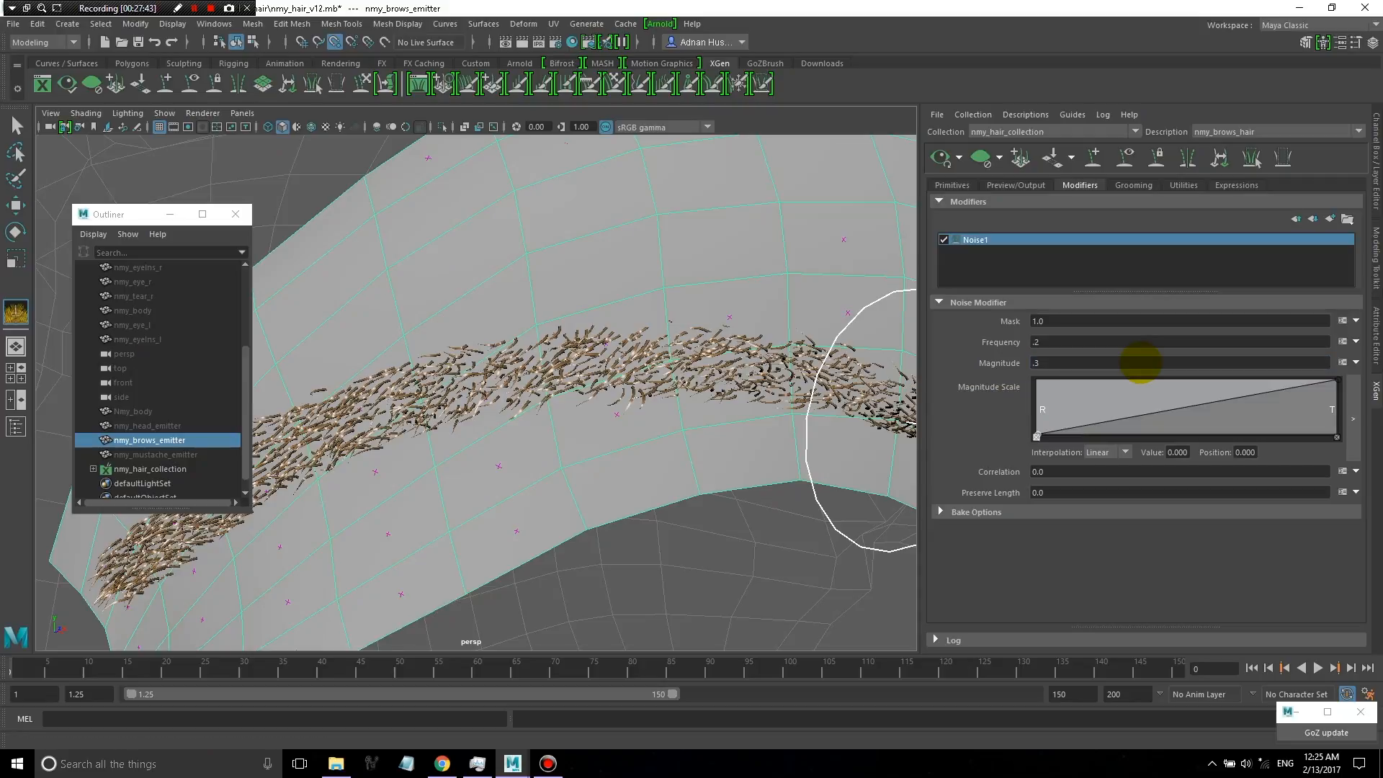
pyautogui.keyDown('alt'); pyautogui.moveTo(772, 268); pyautogui.dragTo(750, 320); pyautogui.keyUp('alt')
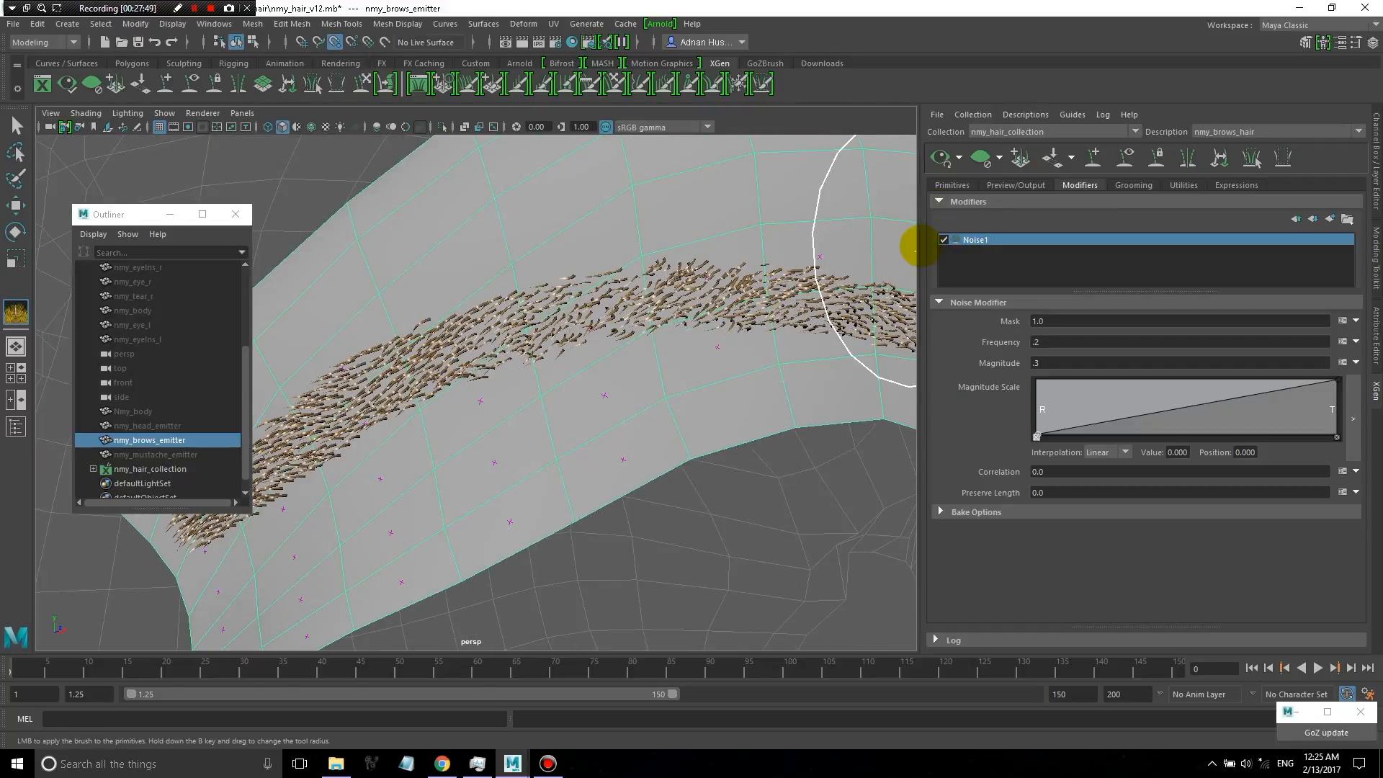
# - Toggle the Noise modifier off and on several times to compare the brow hairs with and without it, leaving it enabled
pyautogui.click(944, 240)
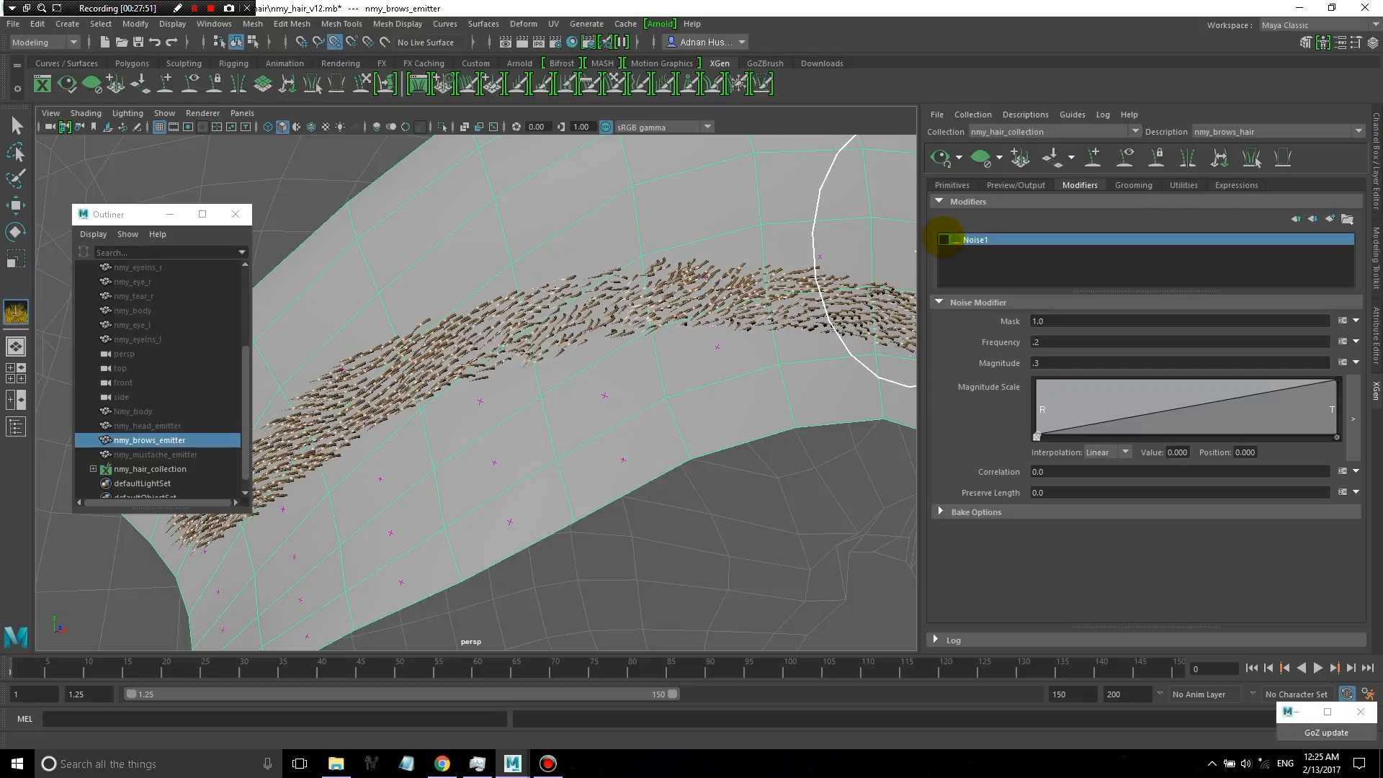
pyautogui.click(944, 239)
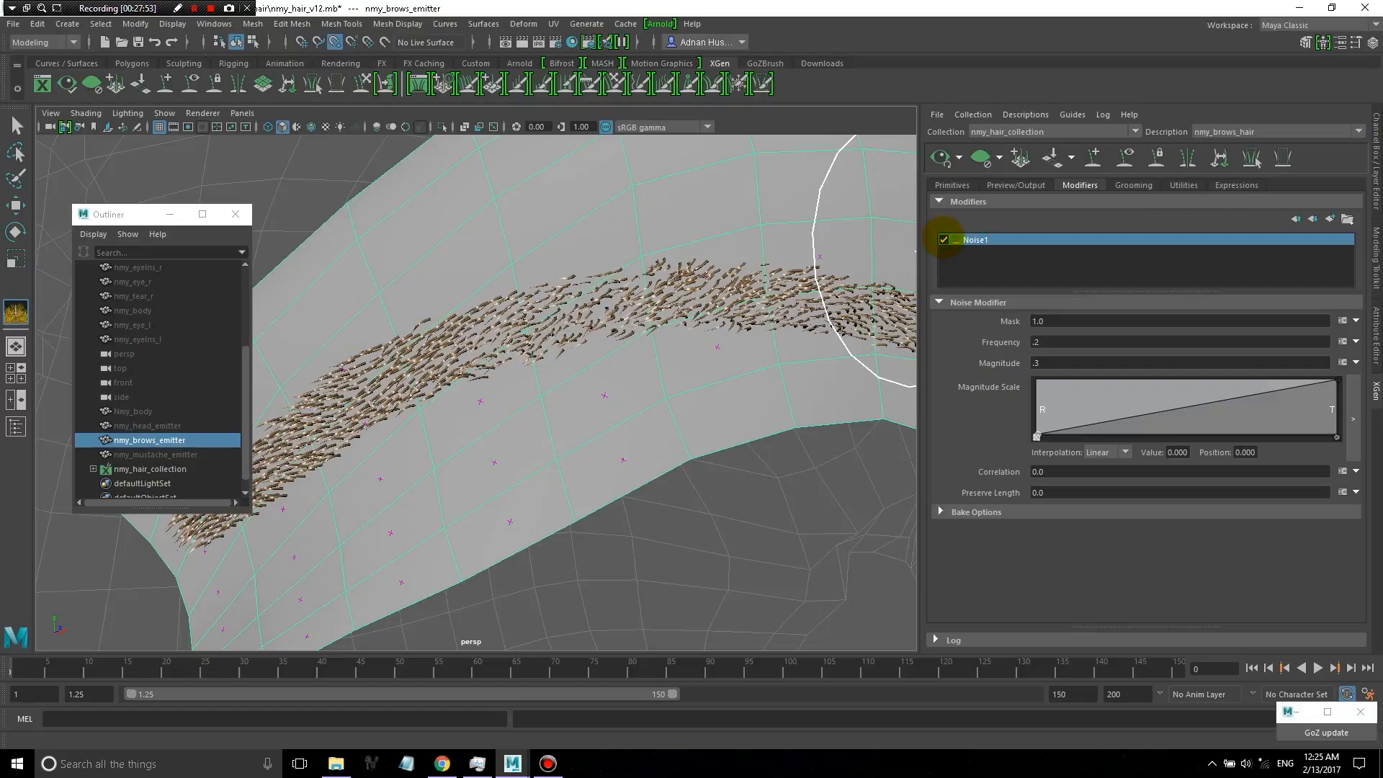
pyautogui.click(944, 240)
pyautogui.click(944, 240)
pyautogui.click(944, 240)
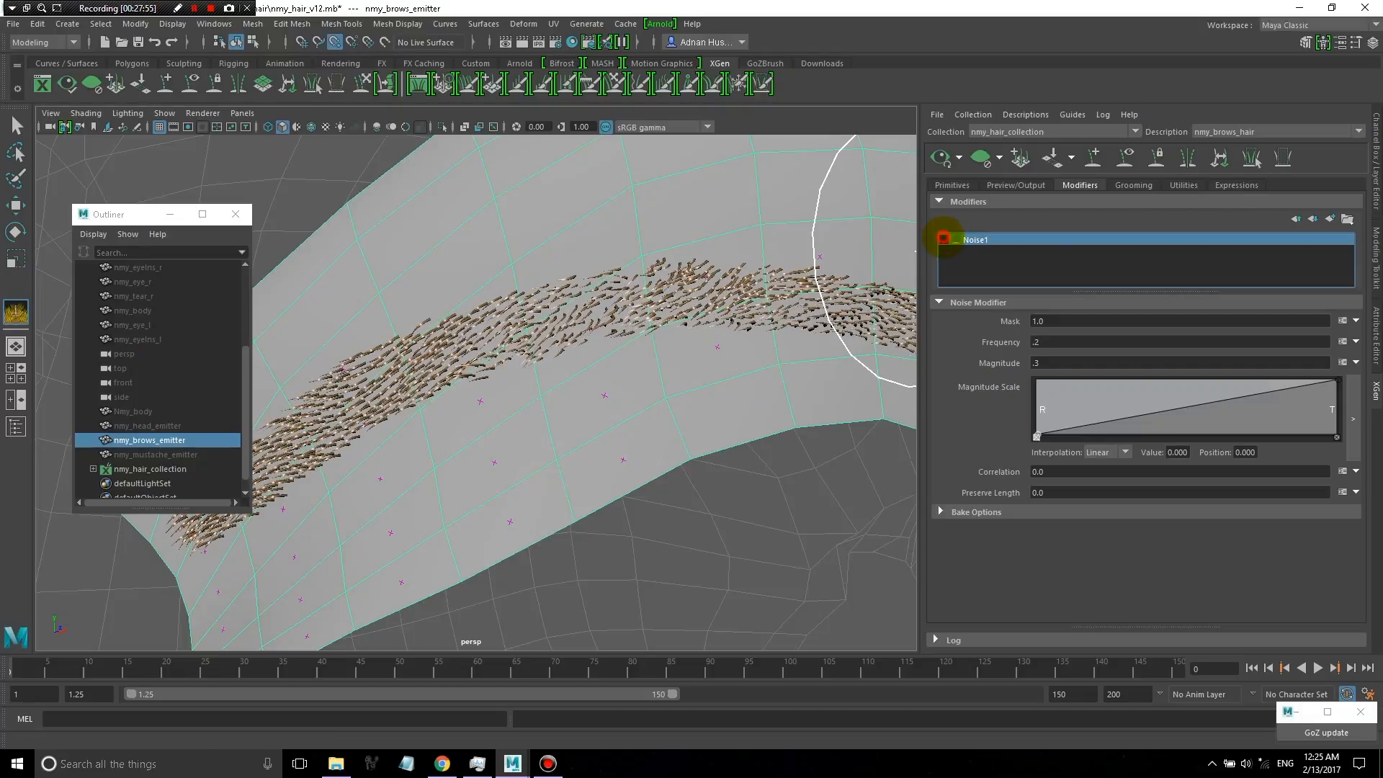
pyautogui.click(943, 240)
# - Frame the brows emitter, refresh the hair preview and examine the hairs on both brows from a distance and up close
pyautogui.keyDown('alt'); pyautogui.moveTo(845, 306); pyautogui.dragTo(611, 365); pyautogui.keyUp('alt')
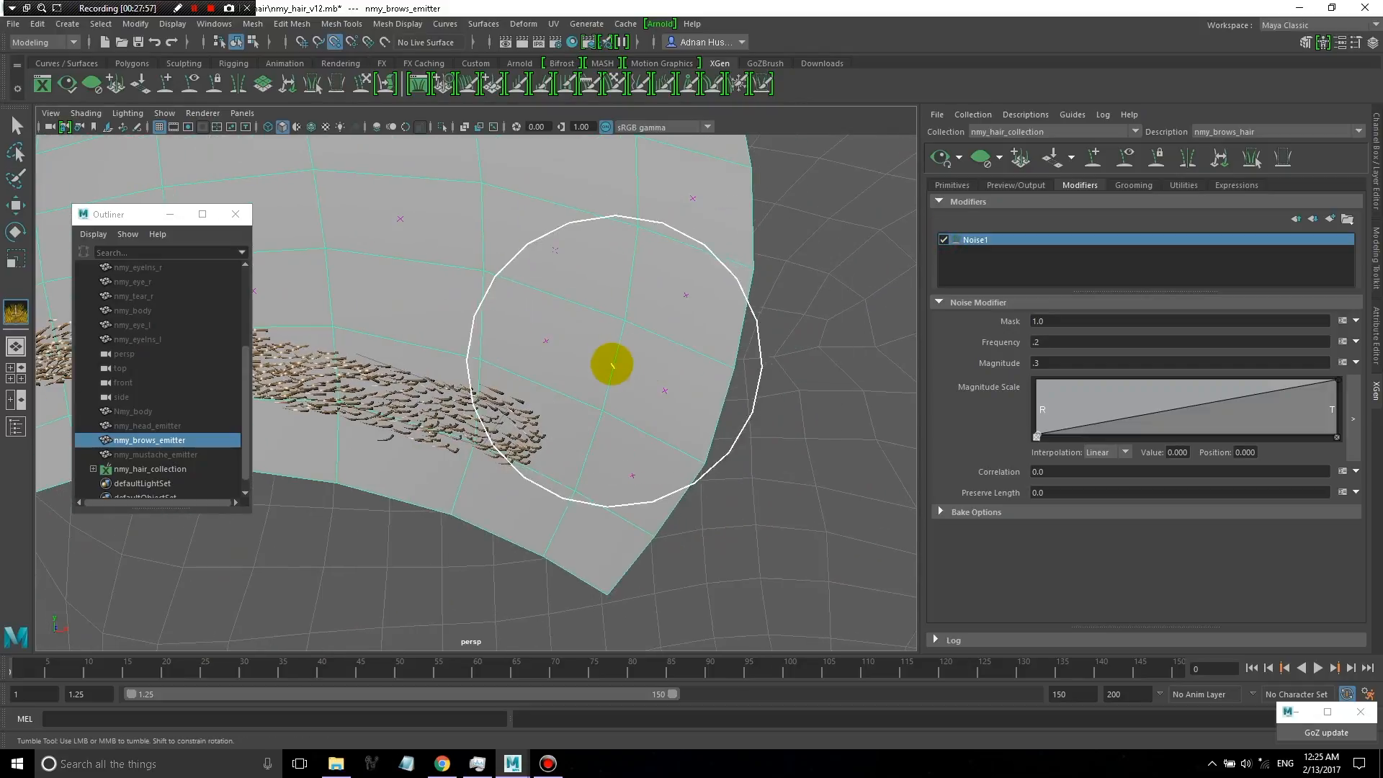
pyautogui.press('f')
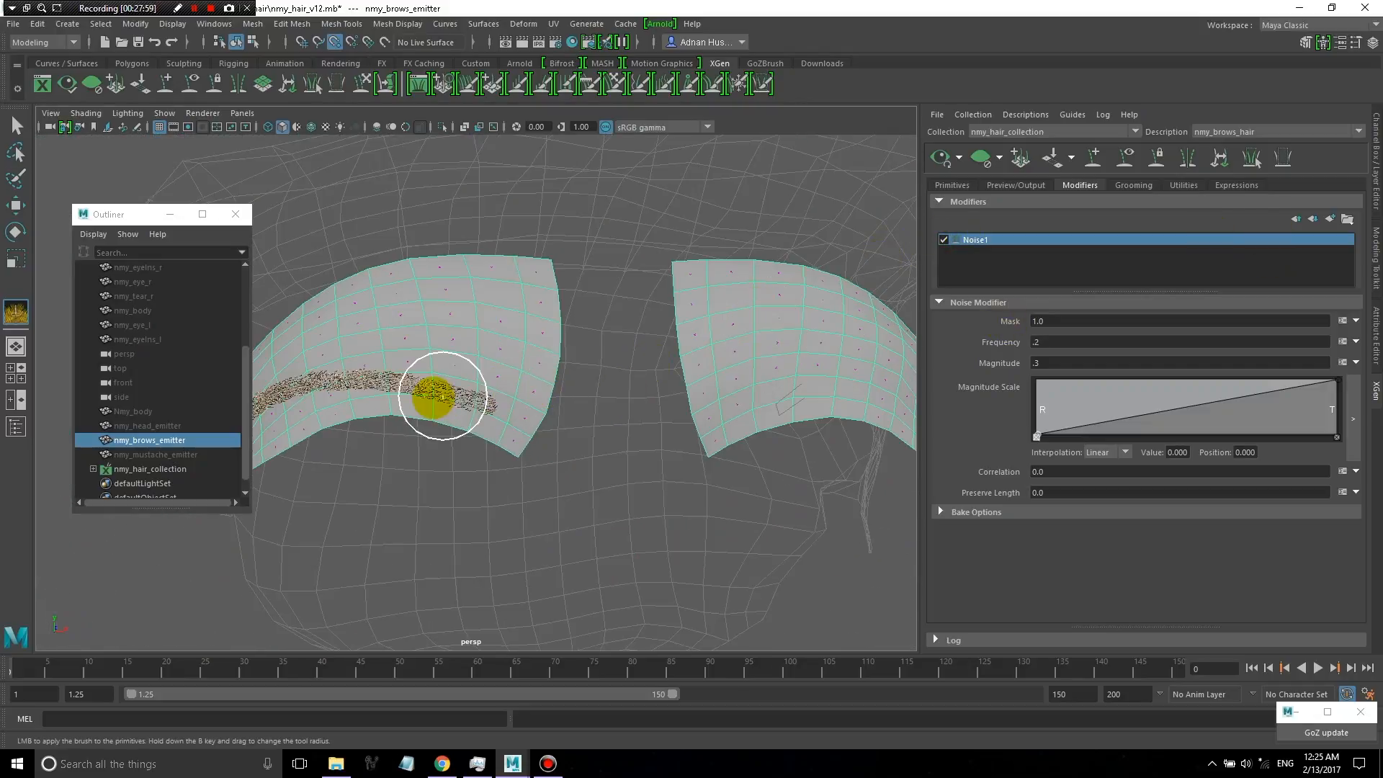
pyautogui.scroll(3, 436, 399)
pyautogui.moveTo(472, 370)
pyautogui.keyDown('alt'); pyautogui.mouseDown()
pyautogui.moveTo(547, 365)
pyautogui.moveTo(411, 361)
pyautogui.moveTo(451, 360)
pyautogui.mouseUp(); pyautogui.keyUp('alt')
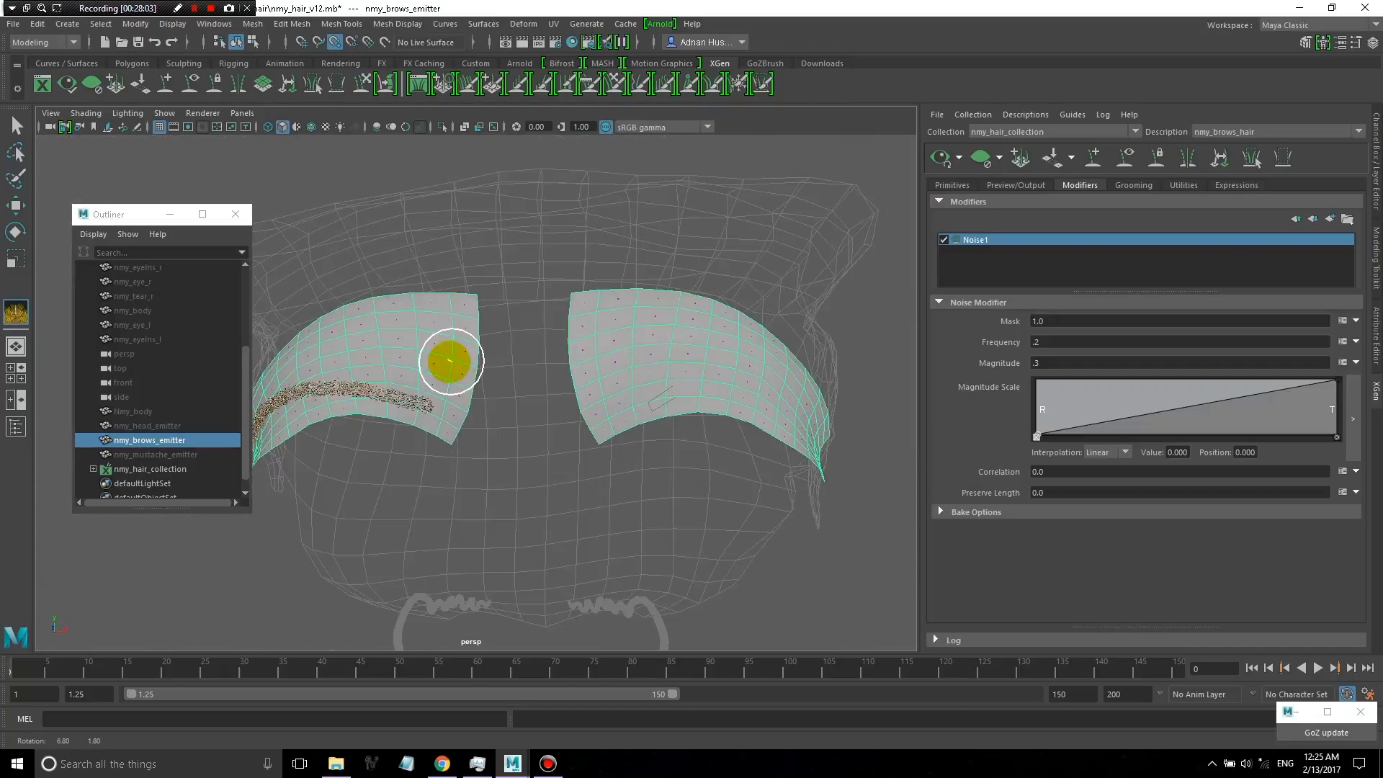
pyautogui.click(941, 157)
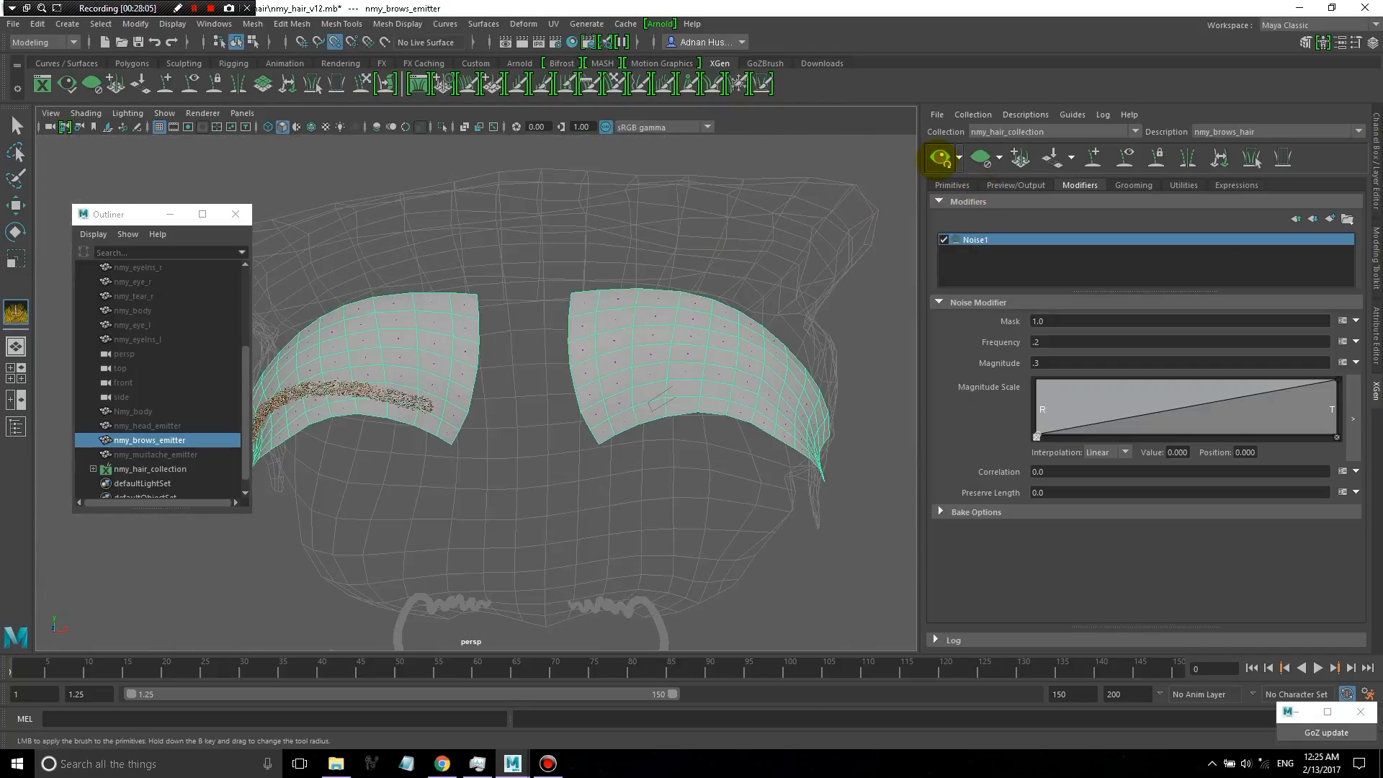
pyautogui.keyDown('alt'); pyautogui.moveTo(503, 434); pyautogui.dragTo(448, 440); pyautogui.keyUp('alt')
pyautogui.keyDown('alt'); pyautogui.moveTo(448, 439); pyautogui.dragTo(382, 461, button='middle'); pyautogui.keyUp('alt')
pyautogui.keyDown('alt'); pyautogui.moveTo(382, 461); pyautogui.dragTo(484, 429, button='right'); pyautogui.keyUp('alt')
pyautogui.keyDown('alt'); pyautogui.moveTo(485, 430); pyautogui.dragTo(556, 414); pyautogui.keyUp('alt')
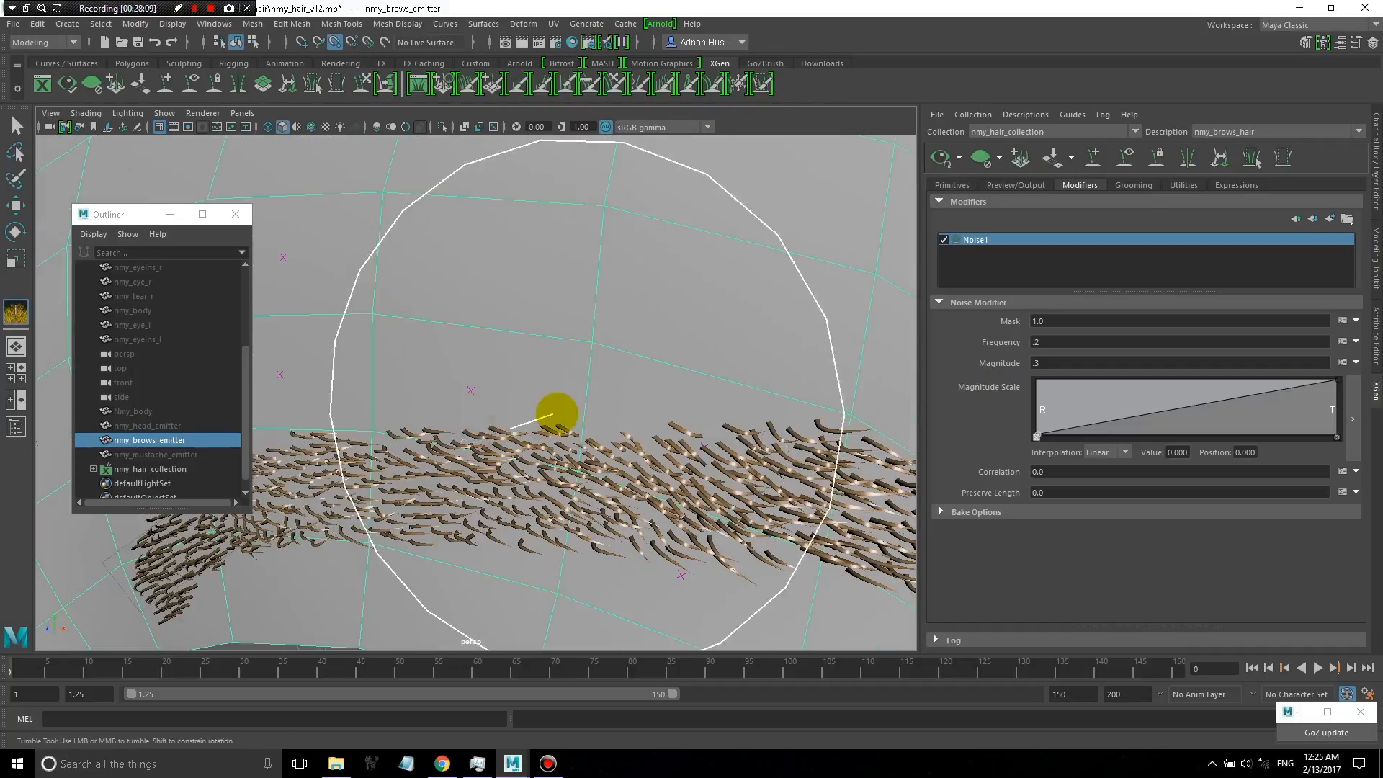
pyautogui.keyDown('alt'); pyautogui.moveTo(557, 414); pyautogui.dragTo(447, 396, button='right'); pyautogui.keyUp('alt')
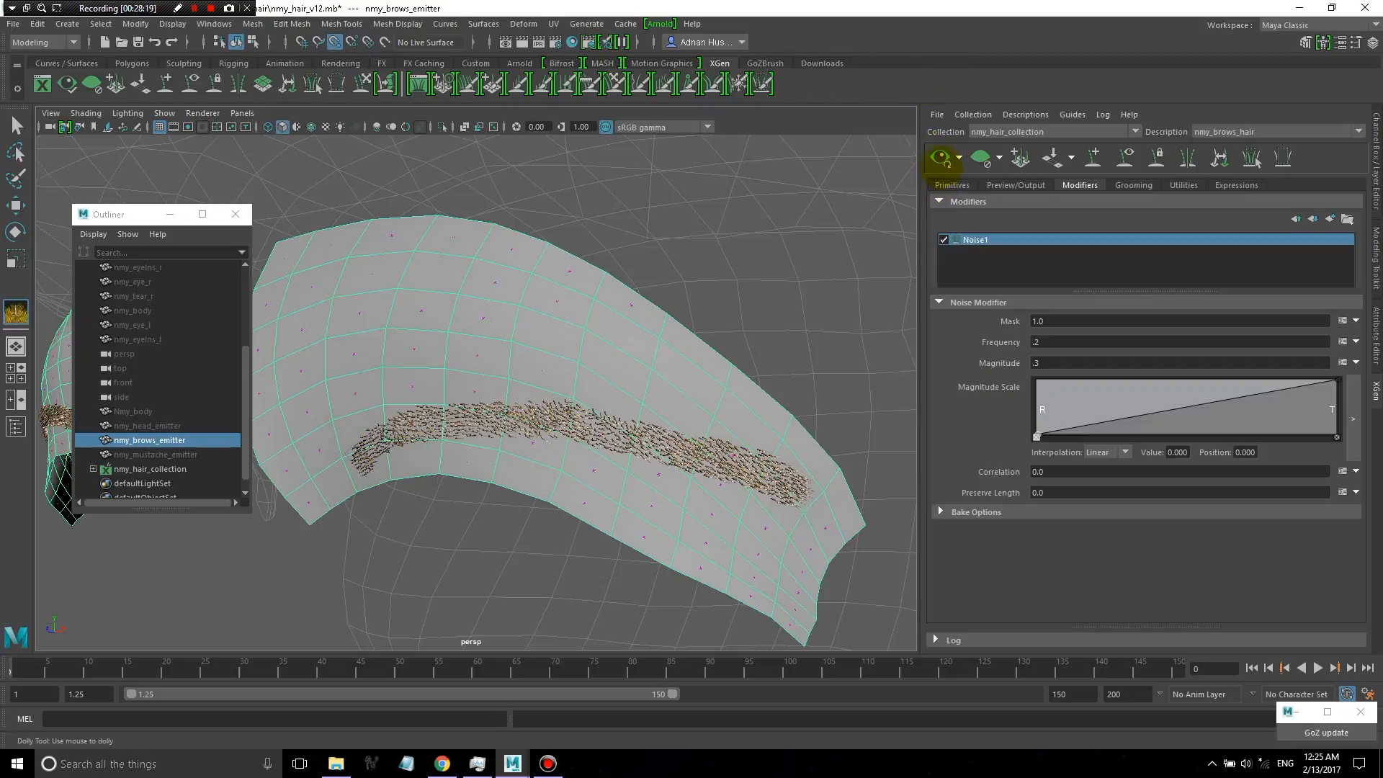
# - Open the brows generator's density mask for painting and clear the hair preview to inspect the mask on the emitter
pyautogui.click(951, 185)
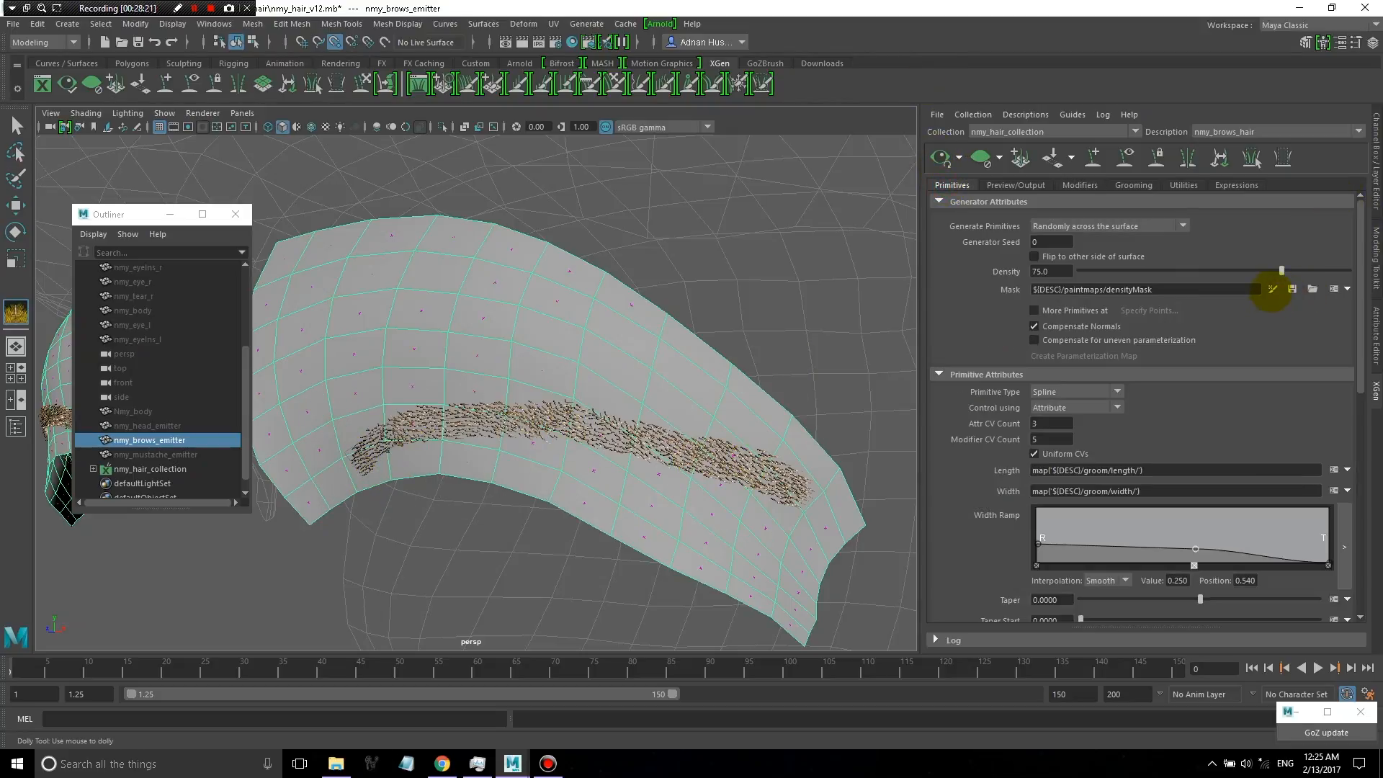
pyautogui.click(1271, 288)
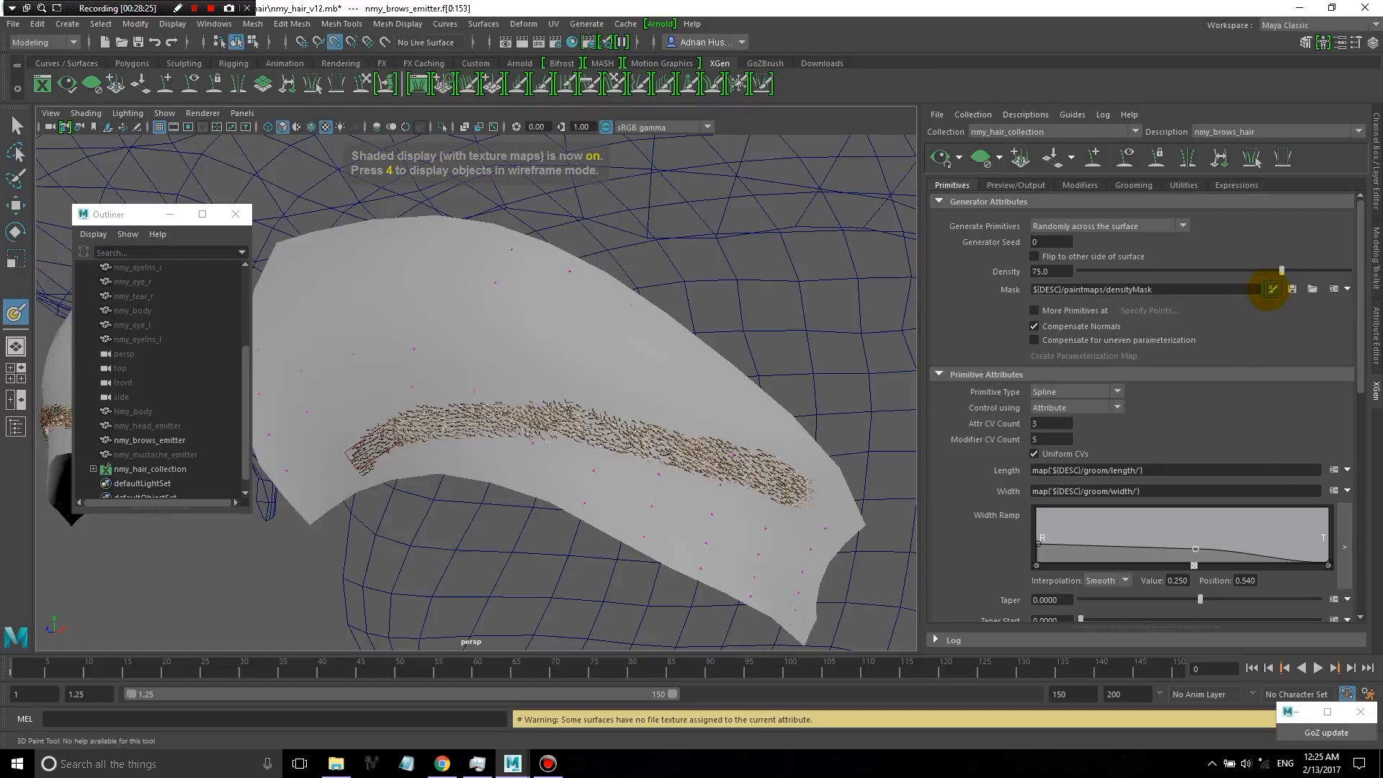
pyautogui.keyDown('alt'); pyautogui.moveTo(642, 402); pyautogui.dragTo(726, 355); pyautogui.keyUp('alt')
pyautogui.click(981, 163)
pyautogui.scroll(-4, 587, 397)
pyautogui.scroll(-3, 691, 360)
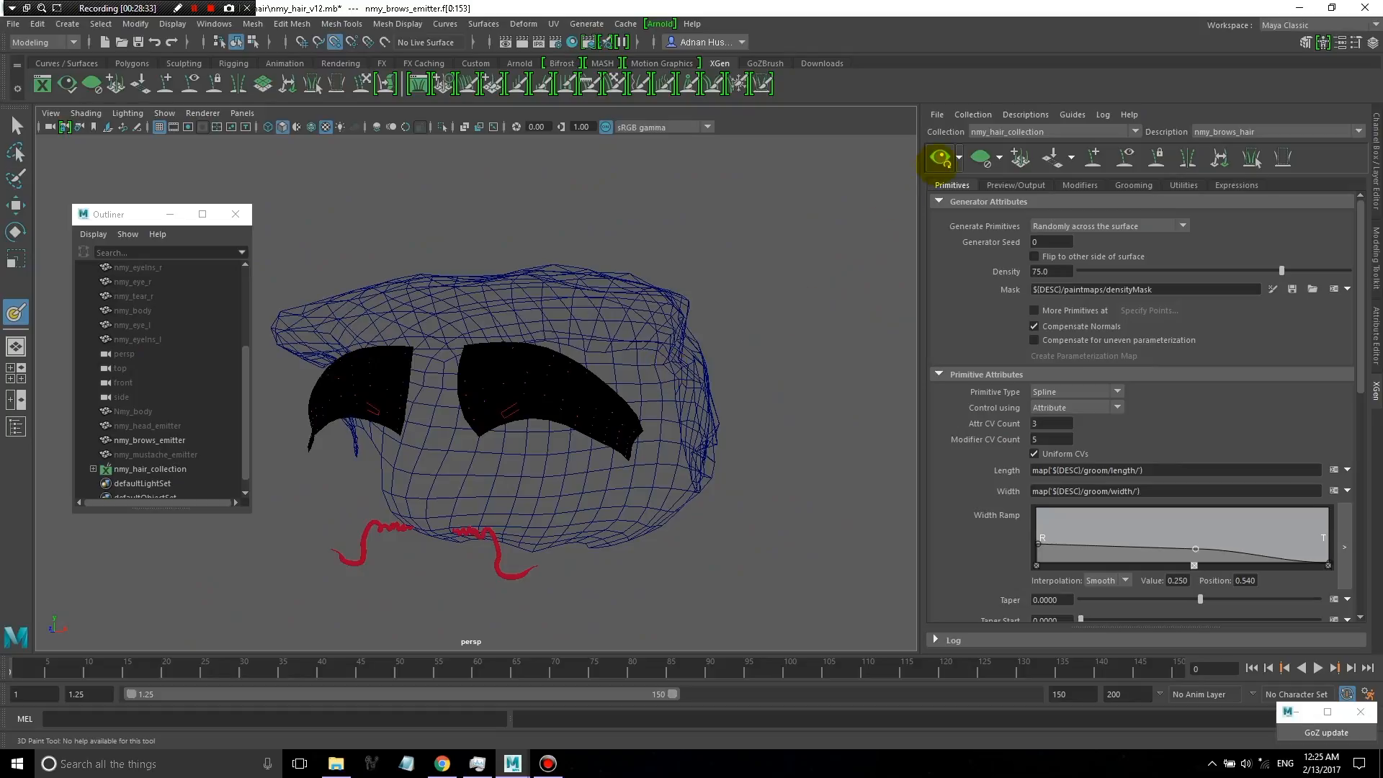
pyautogui.scroll(2, 651, 331)
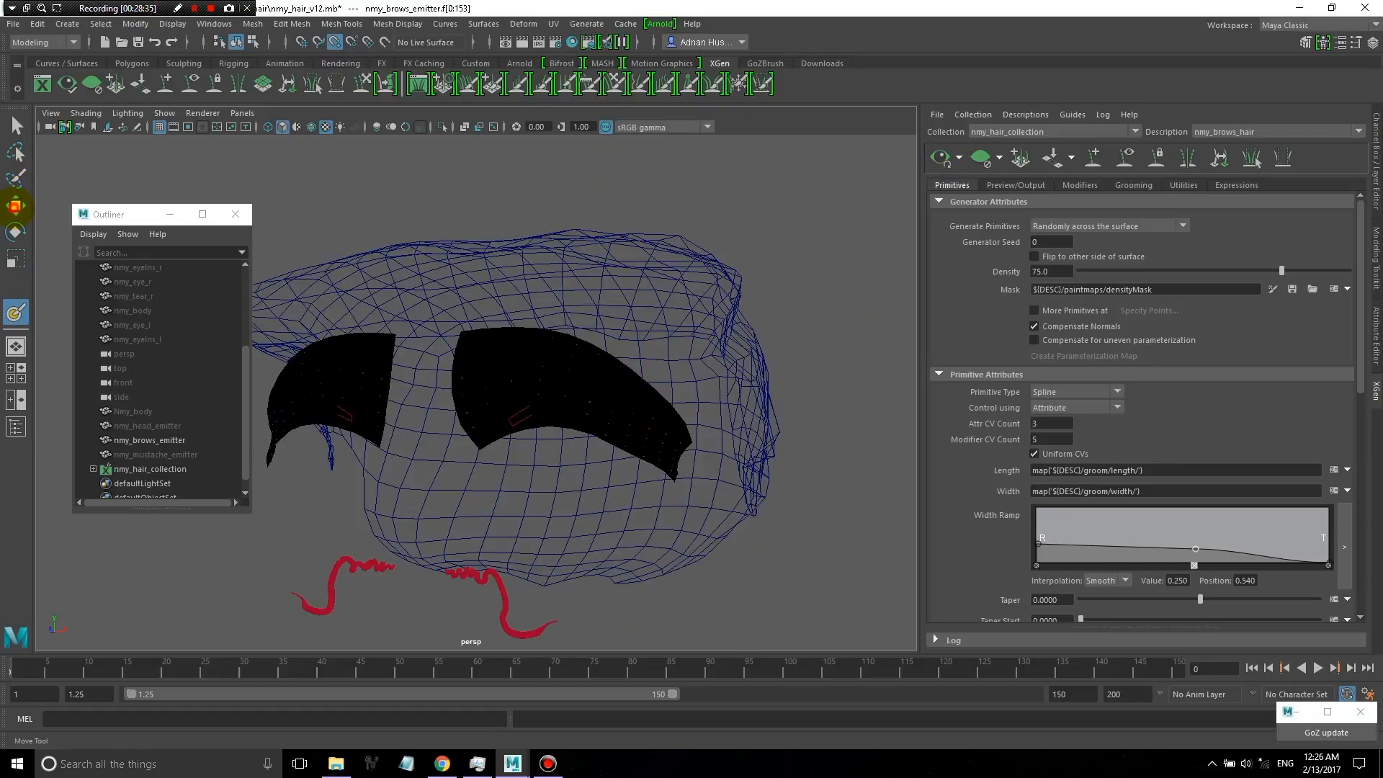
# - Leave mask painting and save the scene
pyautogui.keyDown('alt'); pyautogui.moveTo(674, 278); pyautogui.dragTo(781, 282); pyautogui.keyUp('alt')
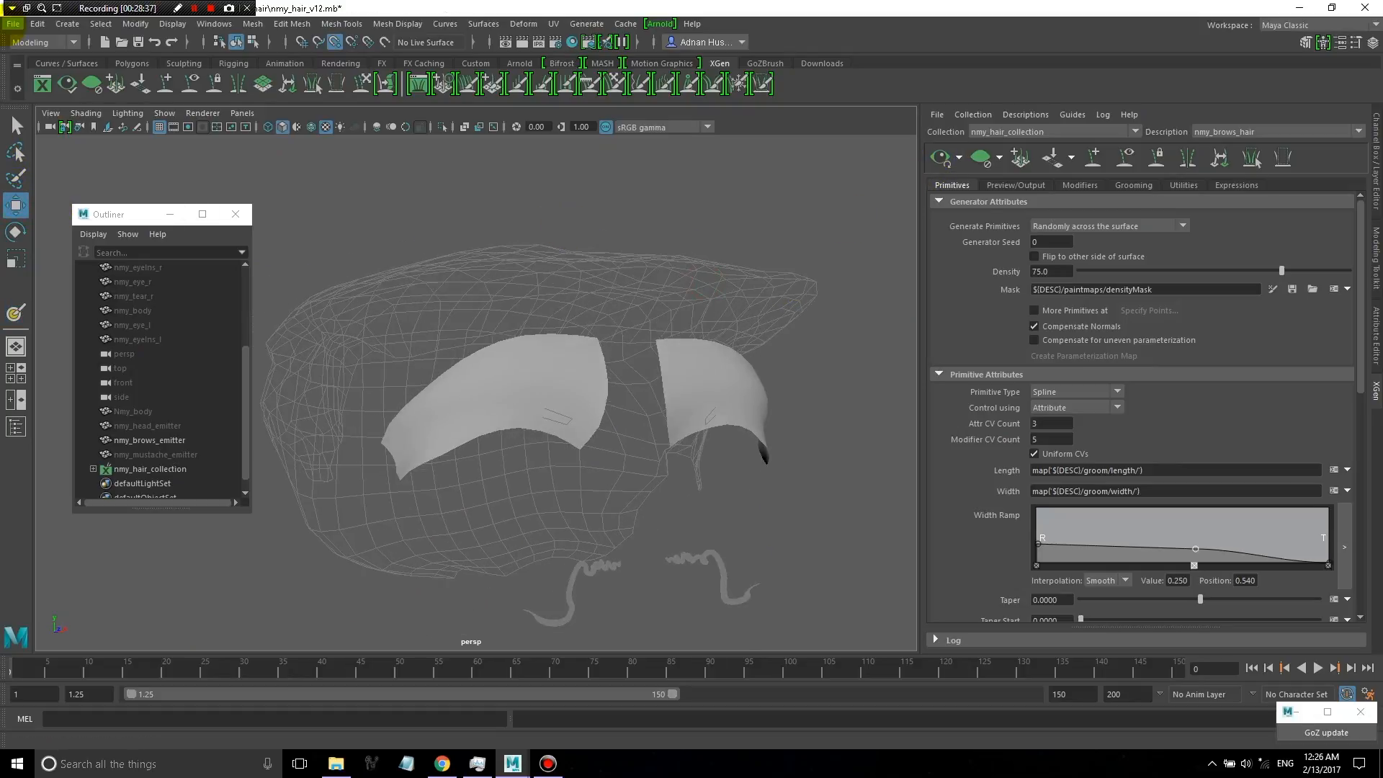
pyautogui.click(13, 24)
pyautogui.click(40, 79)
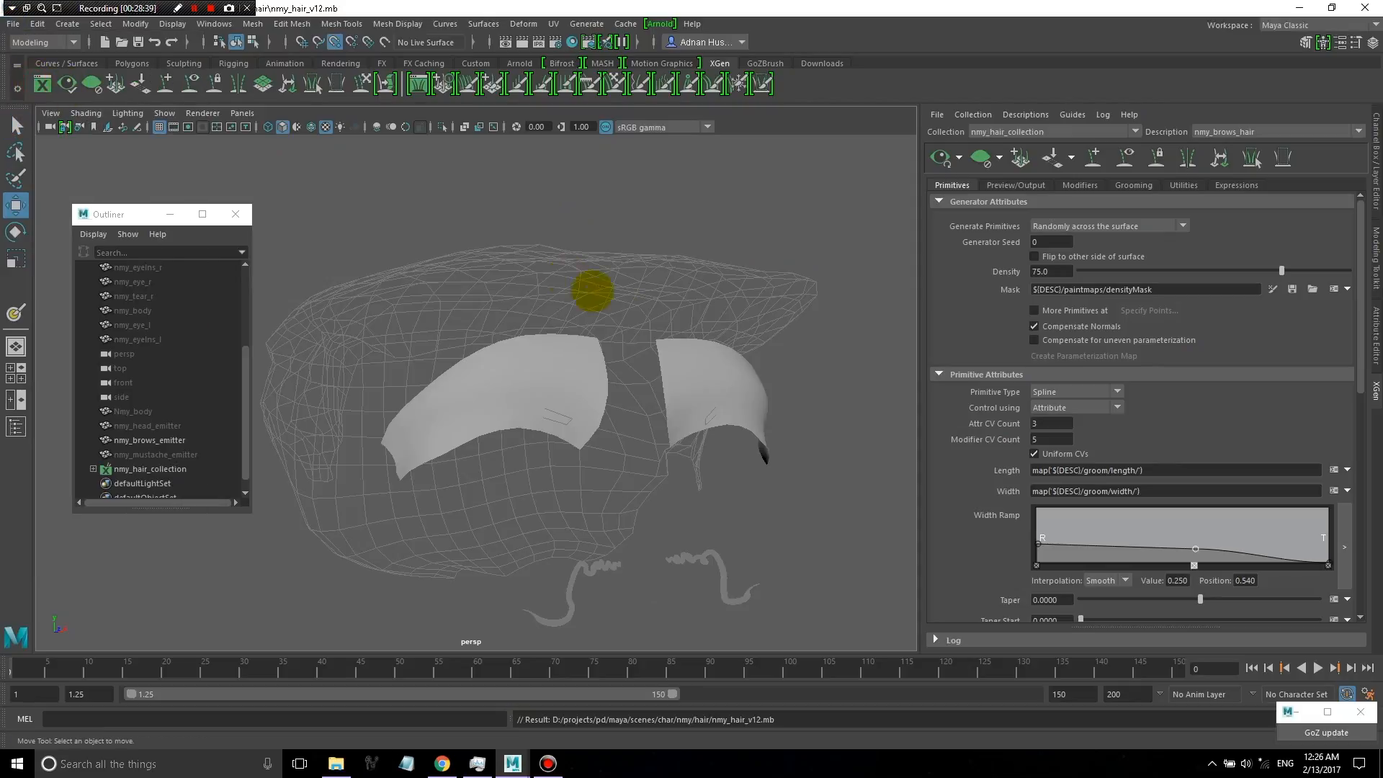
pyautogui.keyDown('alt'); pyautogui.moveTo(625, 355); pyautogui.dragTo(509, 406); pyautogui.keyUp('alt')
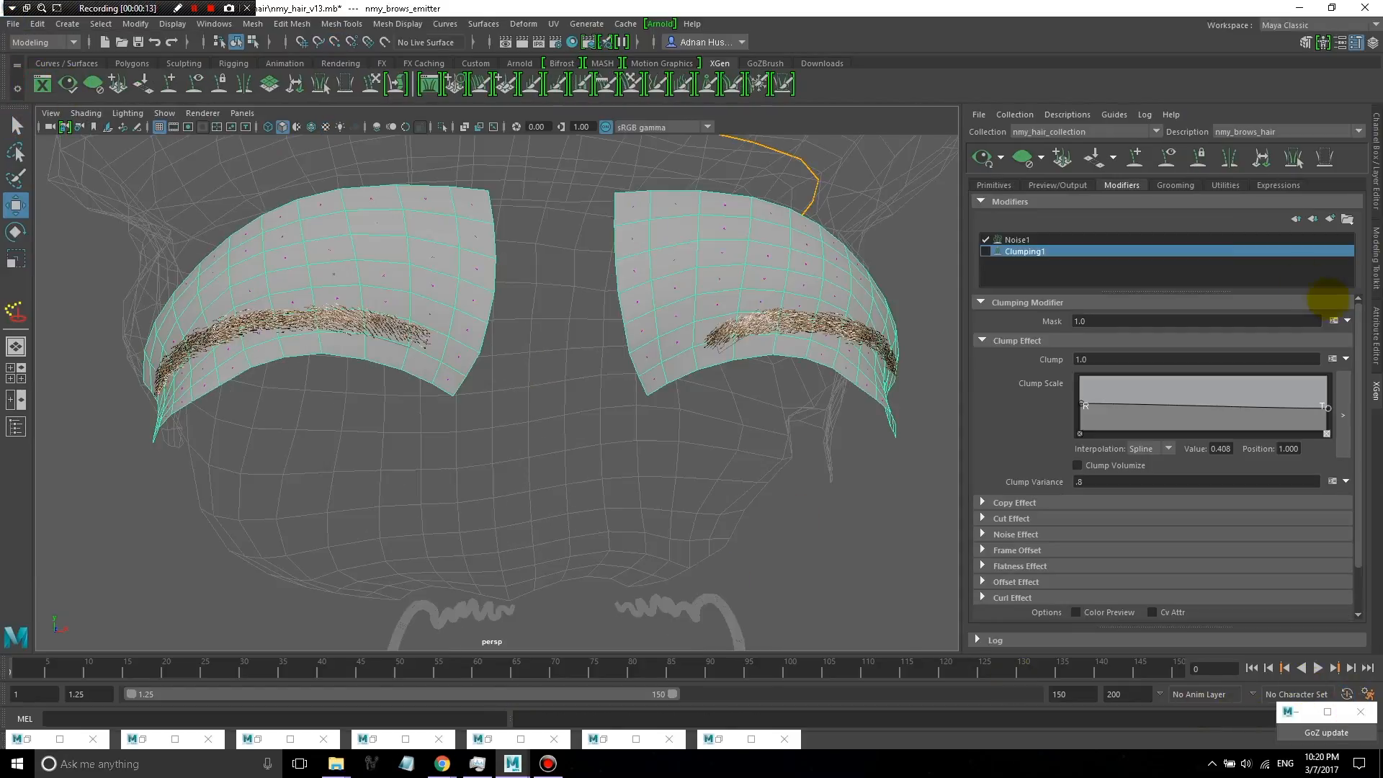
# - Delete the Clumping1 modifier from the brows description and clear the hair preview
pyautogui.rightClick(1069, 251)
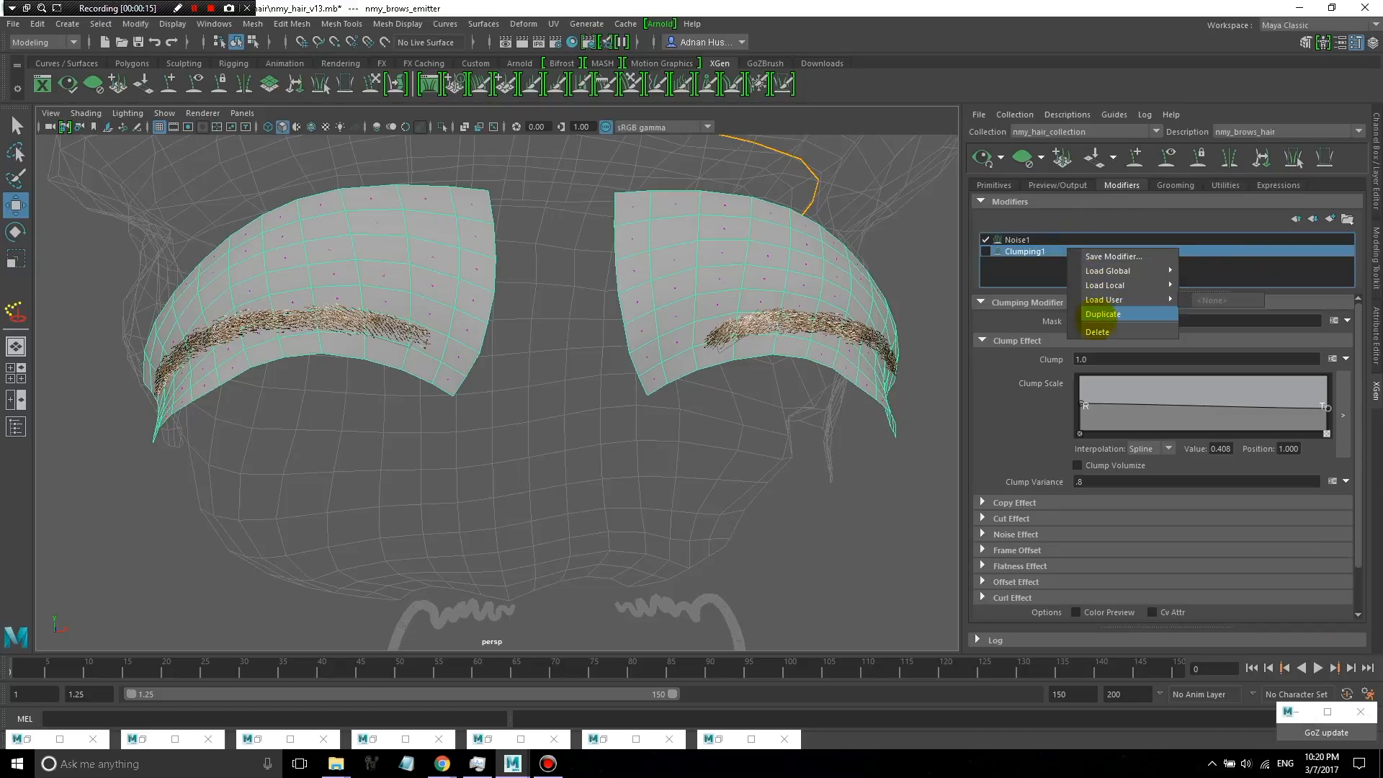
pyautogui.click(1095, 330)
pyautogui.click(1023, 158)
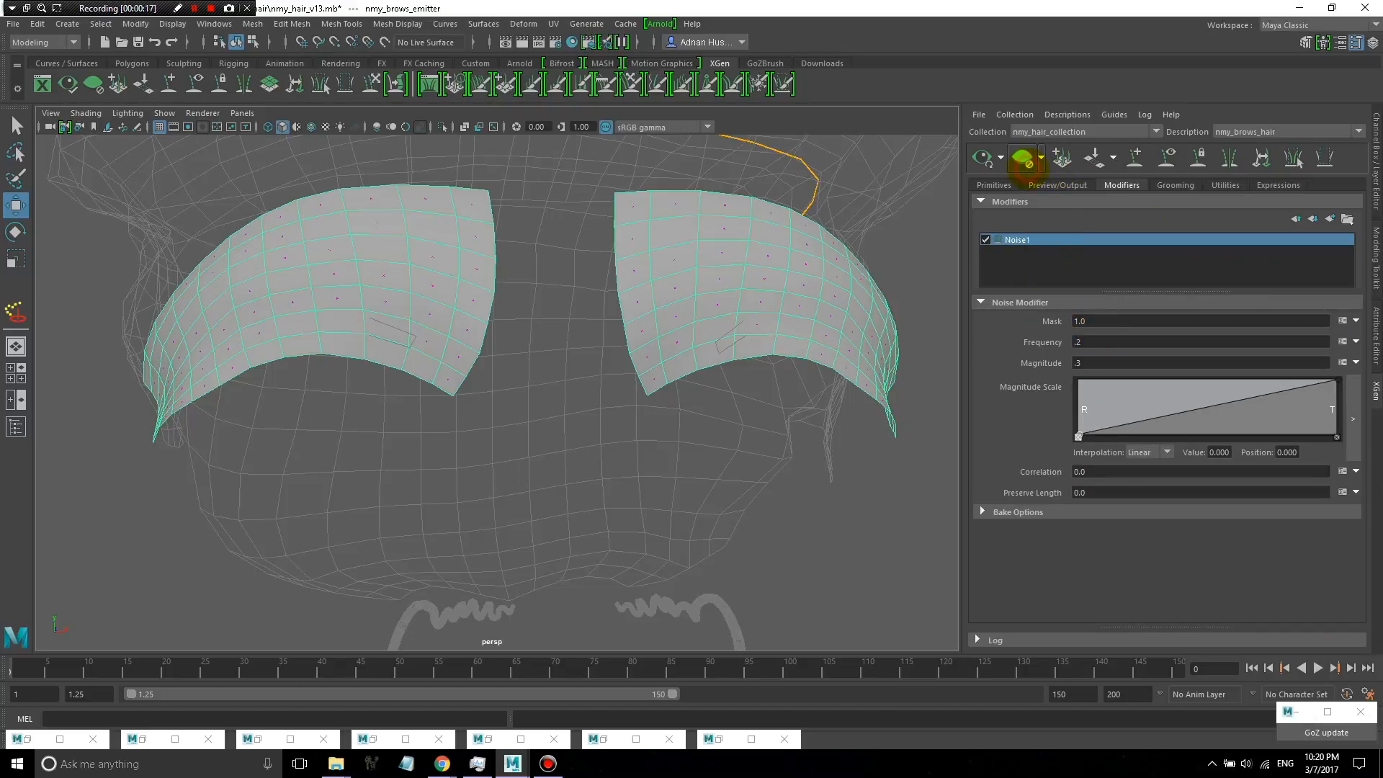
# - Show the groom hairs on the brows emitter to check their direction, hide them again and refresh the hair preview
pyautogui.click(1055, 185)
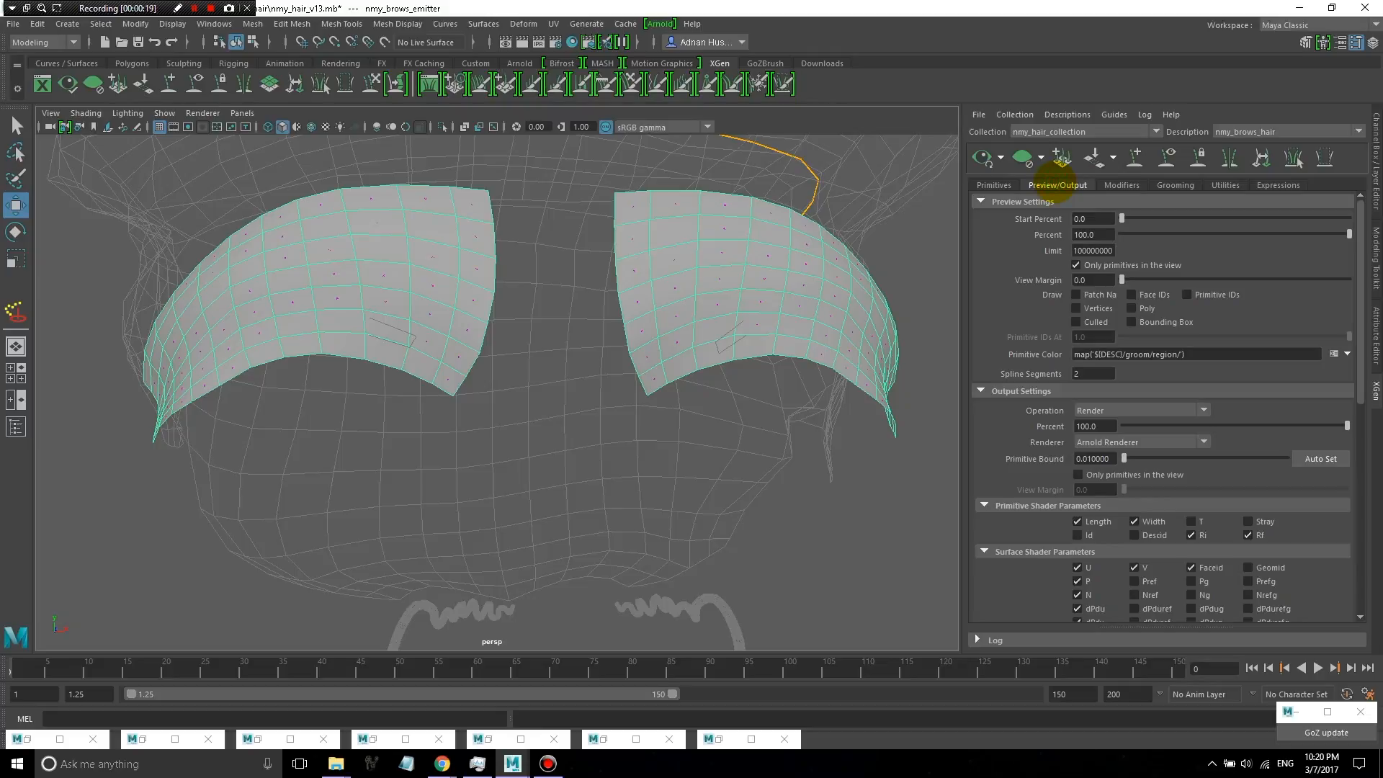
pyautogui.click(1176, 185)
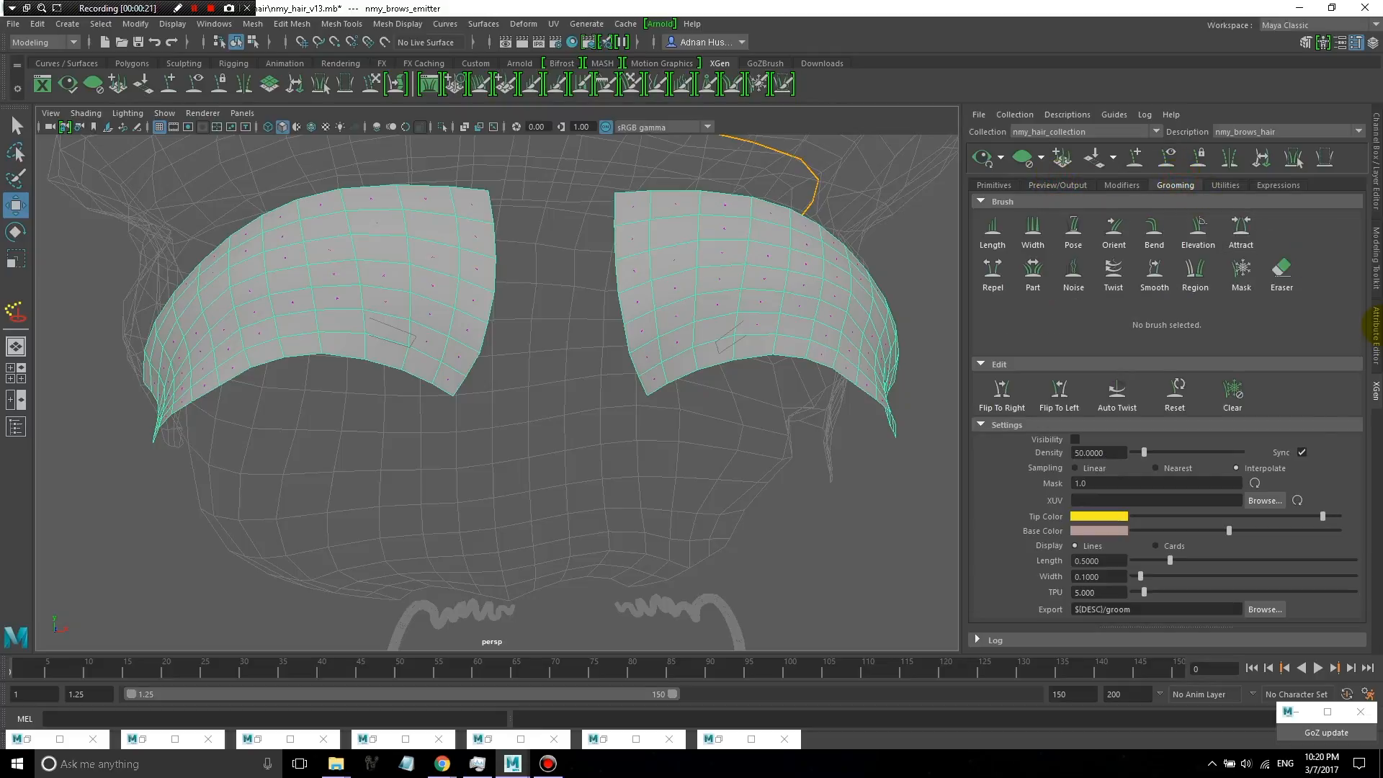
pyautogui.click(1075, 440)
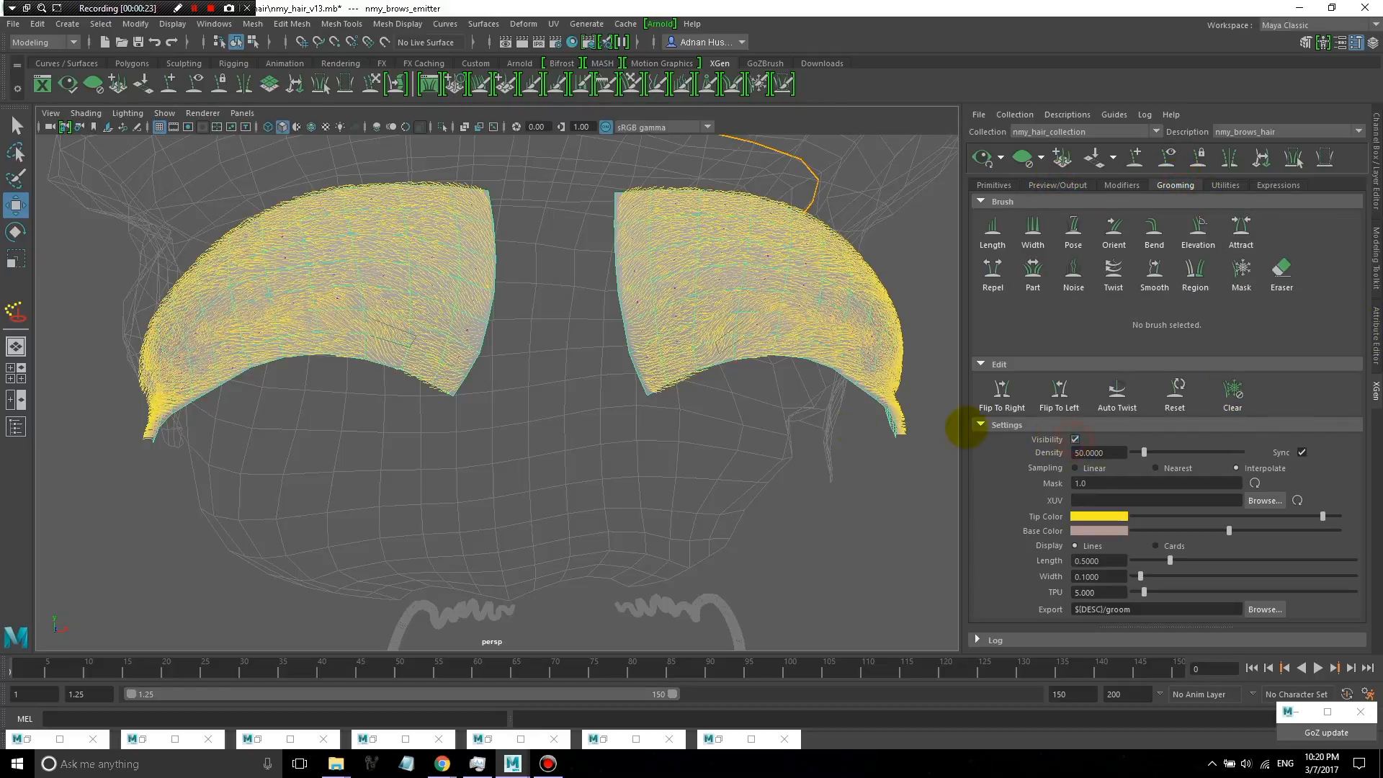
pyautogui.keyDown('alt'); pyautogui.moveTo(569, 343); pyautogui.dragTo(518, 358); pyautogui.keyUp('alt')
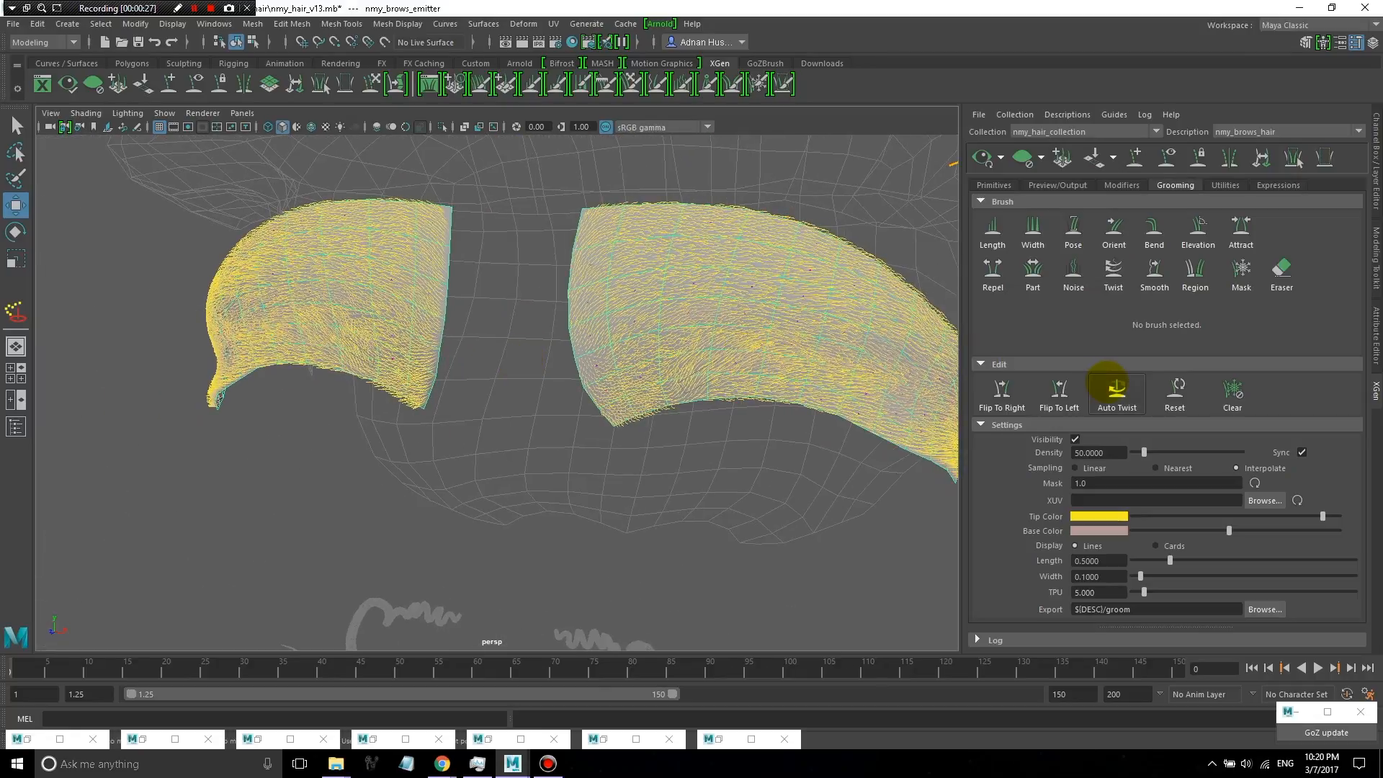
pyautogui.click(1075, 439)
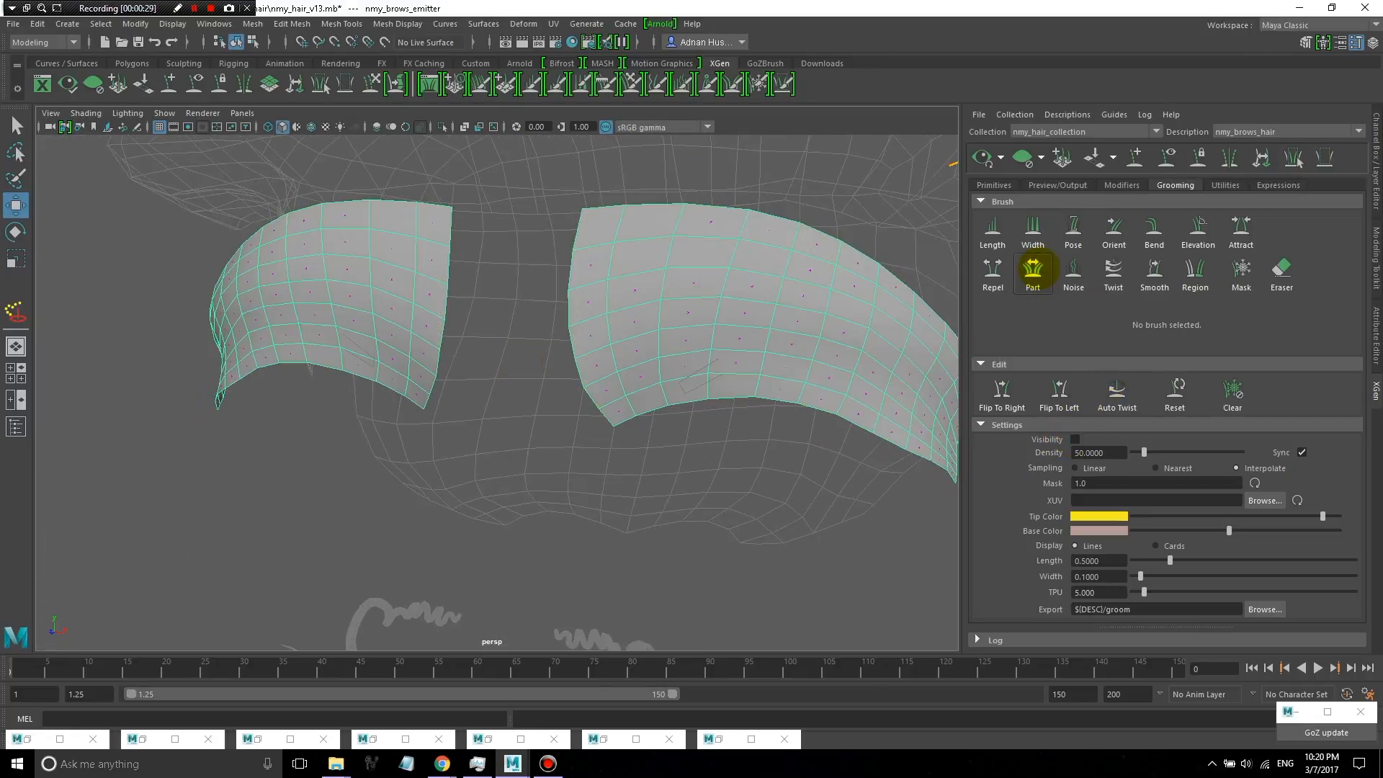
pyautogui.click(982, 158)
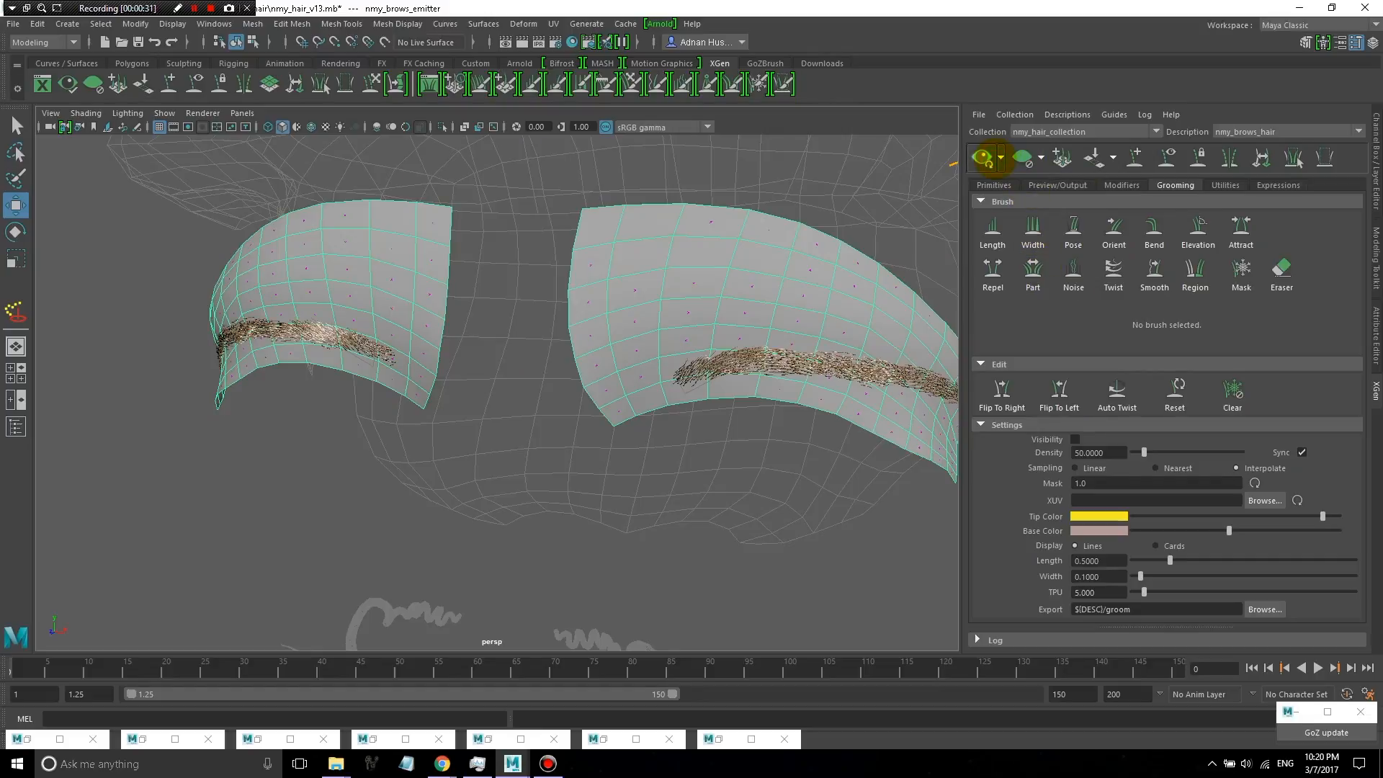
pyautogui.keyDown('alt'); pyautogui.moveTo(896, 389); pyautogui.dragTo(793, 360); pyautogui.keyUp('alt')
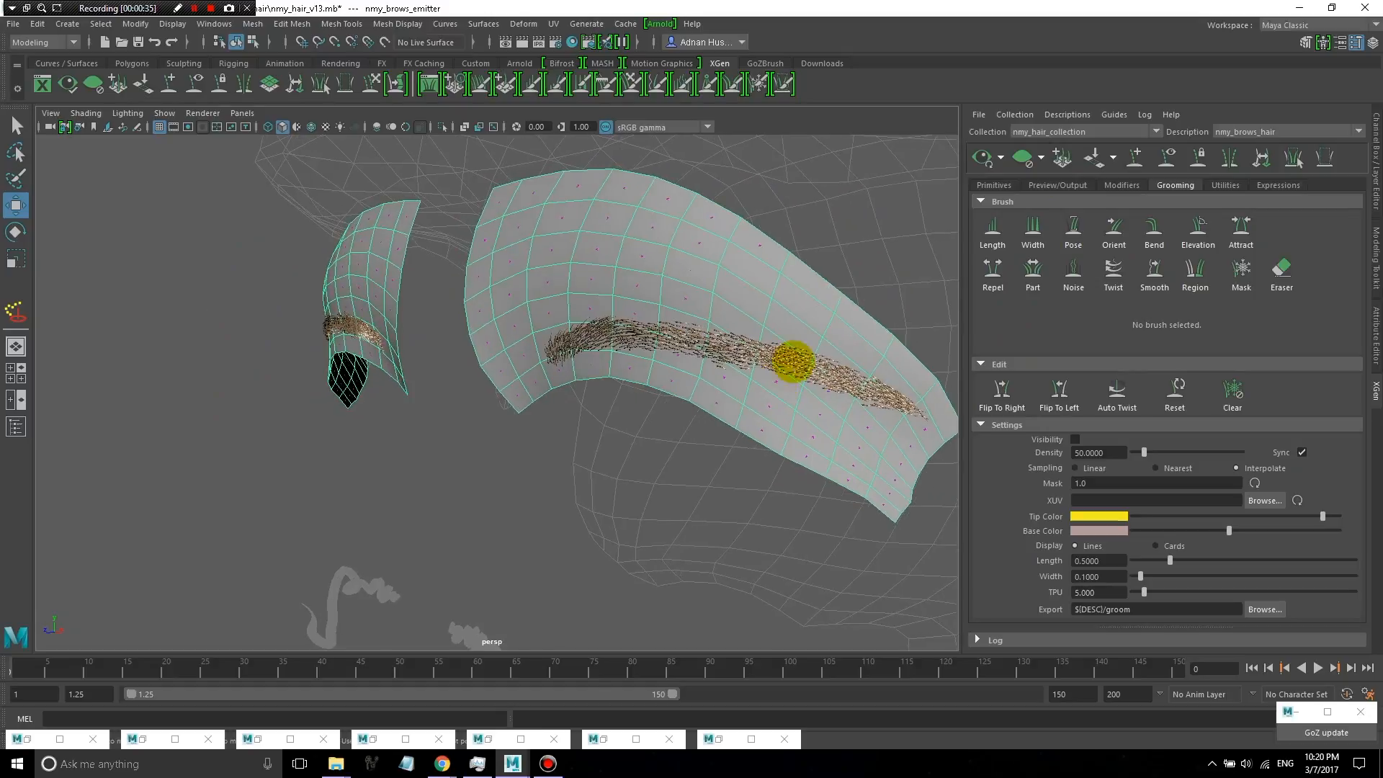
# - Display the painted density mask on the brows emitter, check it on both brows and exit the paint tool
pyautogui.click(994, 186)
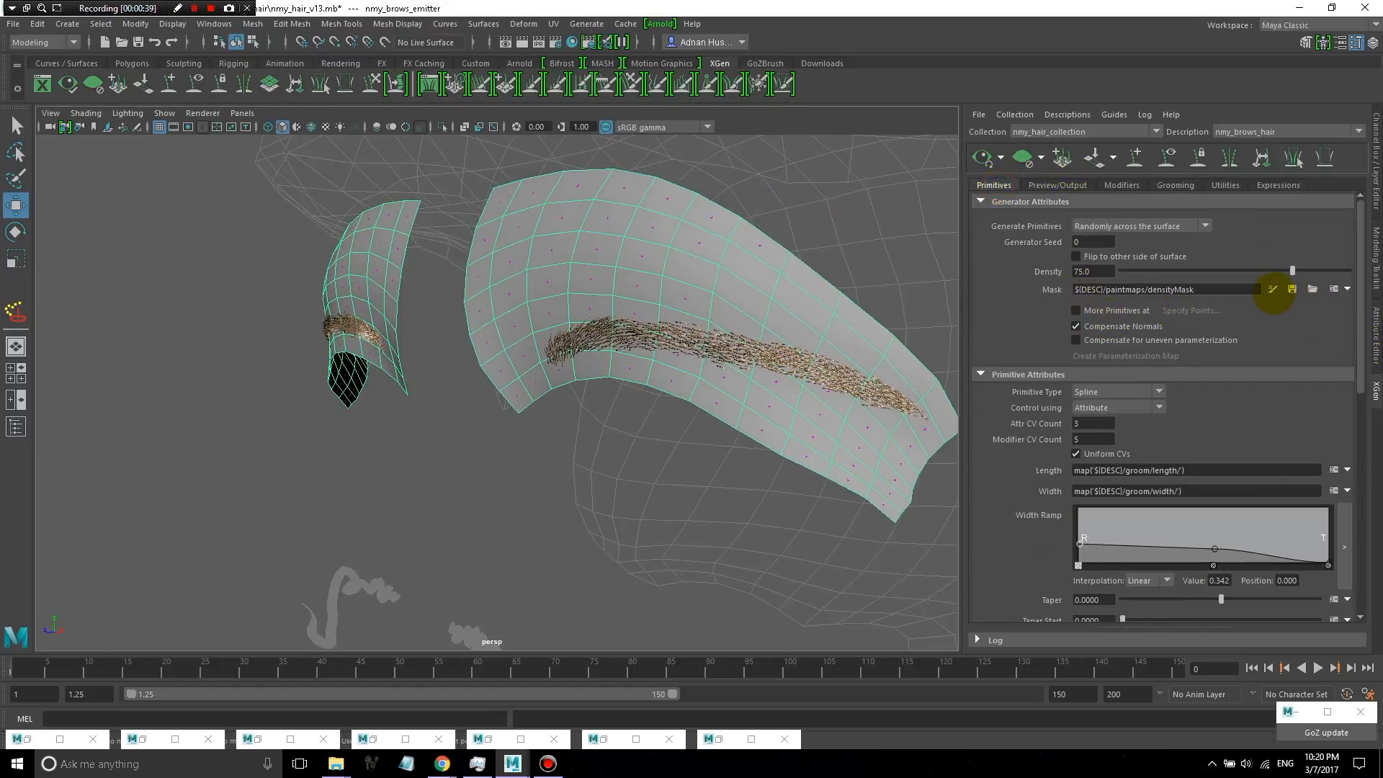
pyautogui.click(1273, 289)
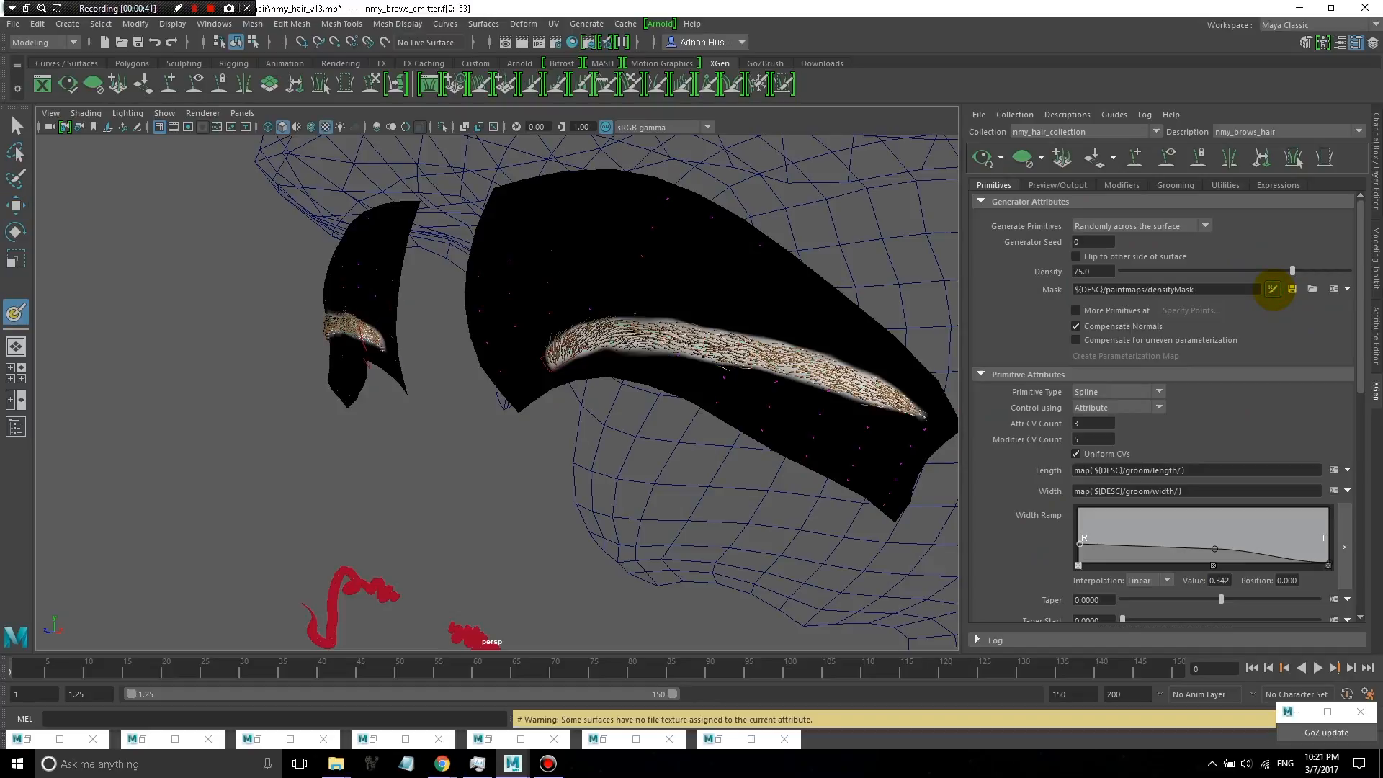
pyautogui.keyDown('alt'); pyautogui.moveTo(938, 418); pyautogui.dragTo(733, 404); pyautogui.keyUp('alt')
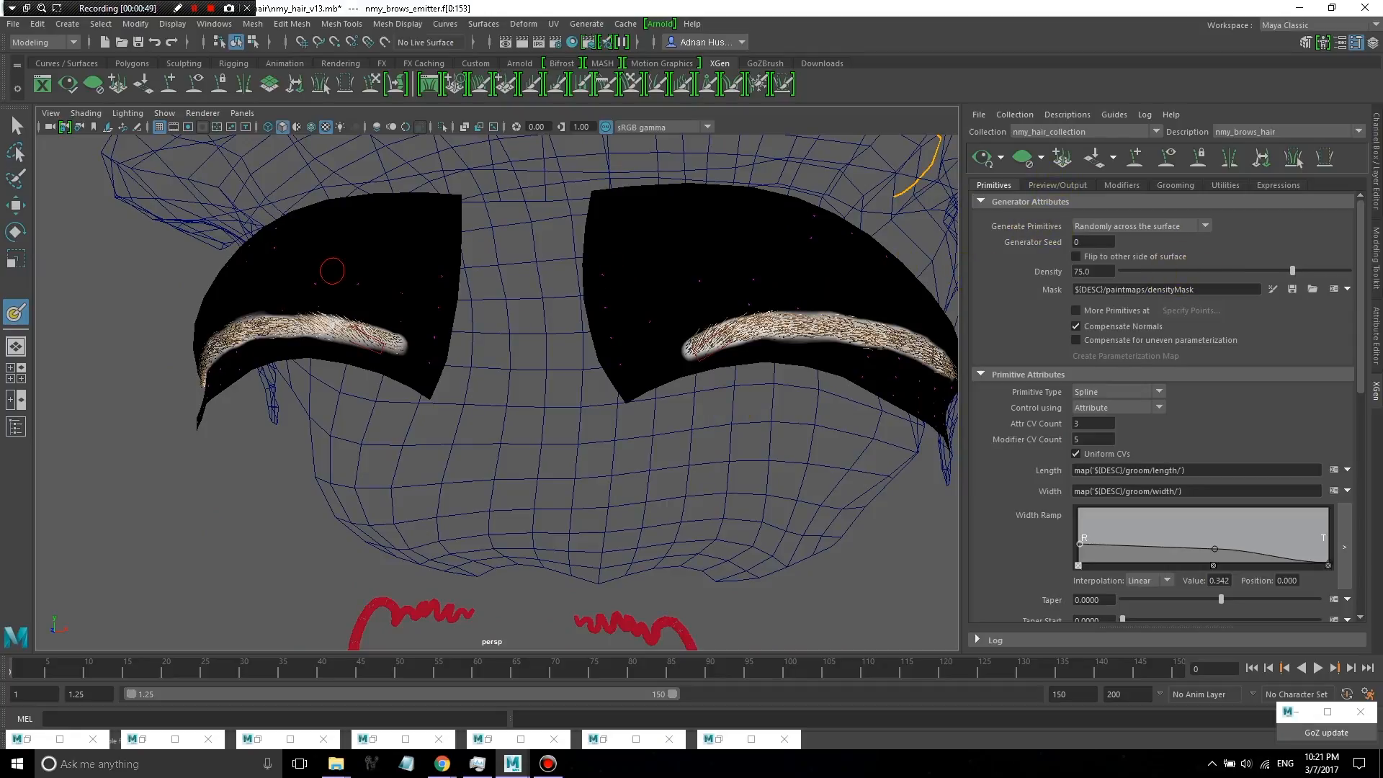
pyautogui.click(16, 206)
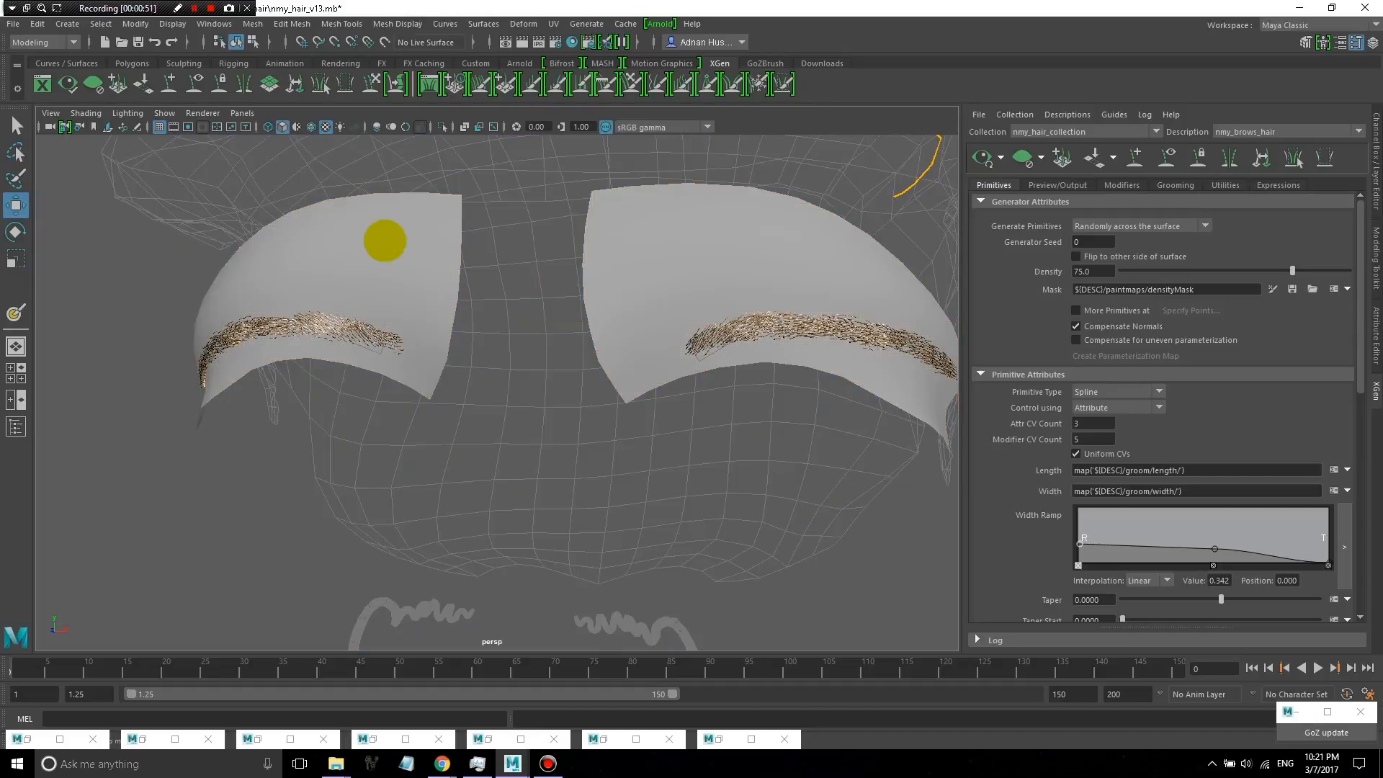
# - Add a Clumping modifier to the brows description alongside the Noise modifier
pyautogui.click(1177, 187)
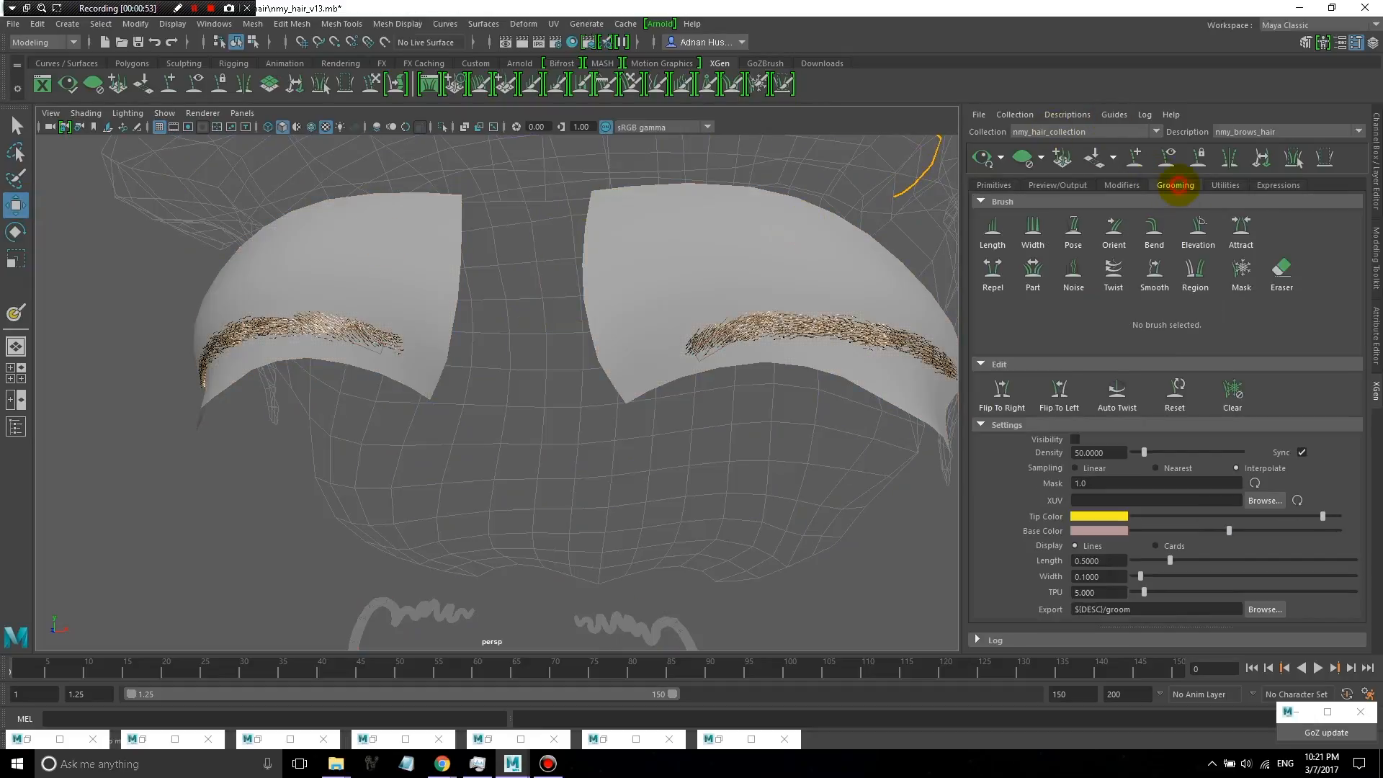
pyautogui.keyDown('alt'); pyautogui.moveTo(858, 396); pyautogui.dragTo(793, 394); pyautogui.keyUp('alt')
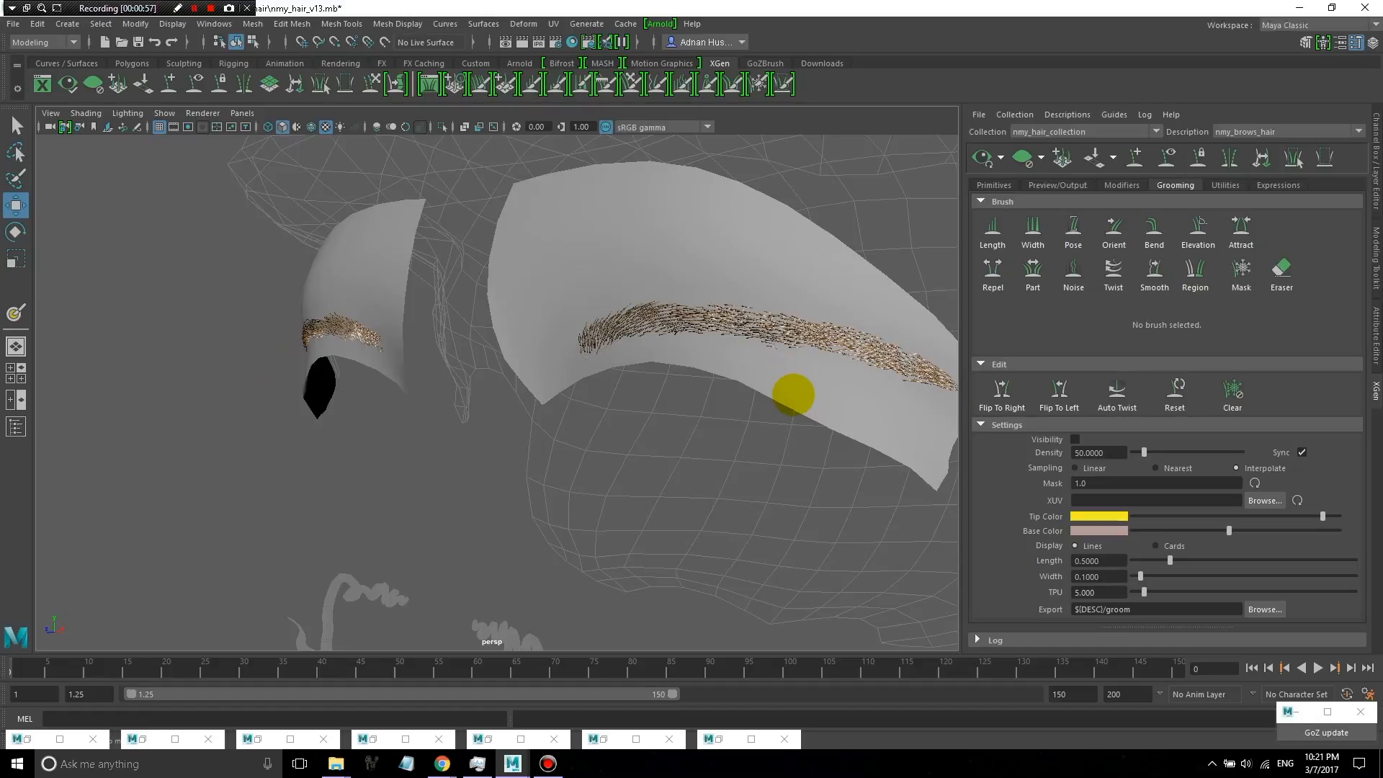
pyautogui.keyDown('alt'); pyautogui.moveTo(791, 394); pyautogui.dragTo(784, 395); pyautogui.keyUp('alt')
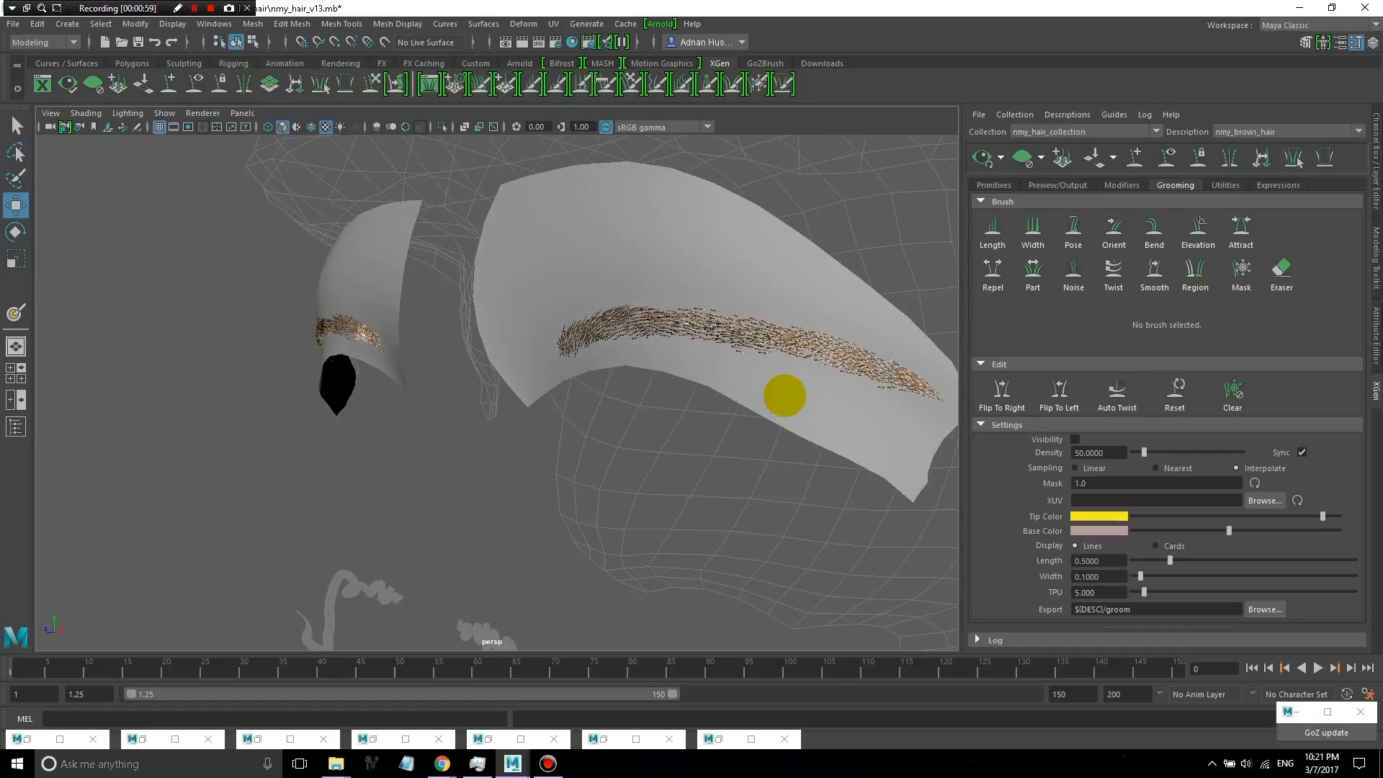
pyautogui.keyDown('alt'); pyautogui.moveTo(785, 395); pyautogui.dragTo(771, 567, button='right'); pyautogui.keyUp('alt')
pyautogui.keyDown('alt'); pyautogui.moveTo(805, 510); pyautogui.dragTo(729, 497); pyautogui.keyUp('alt')
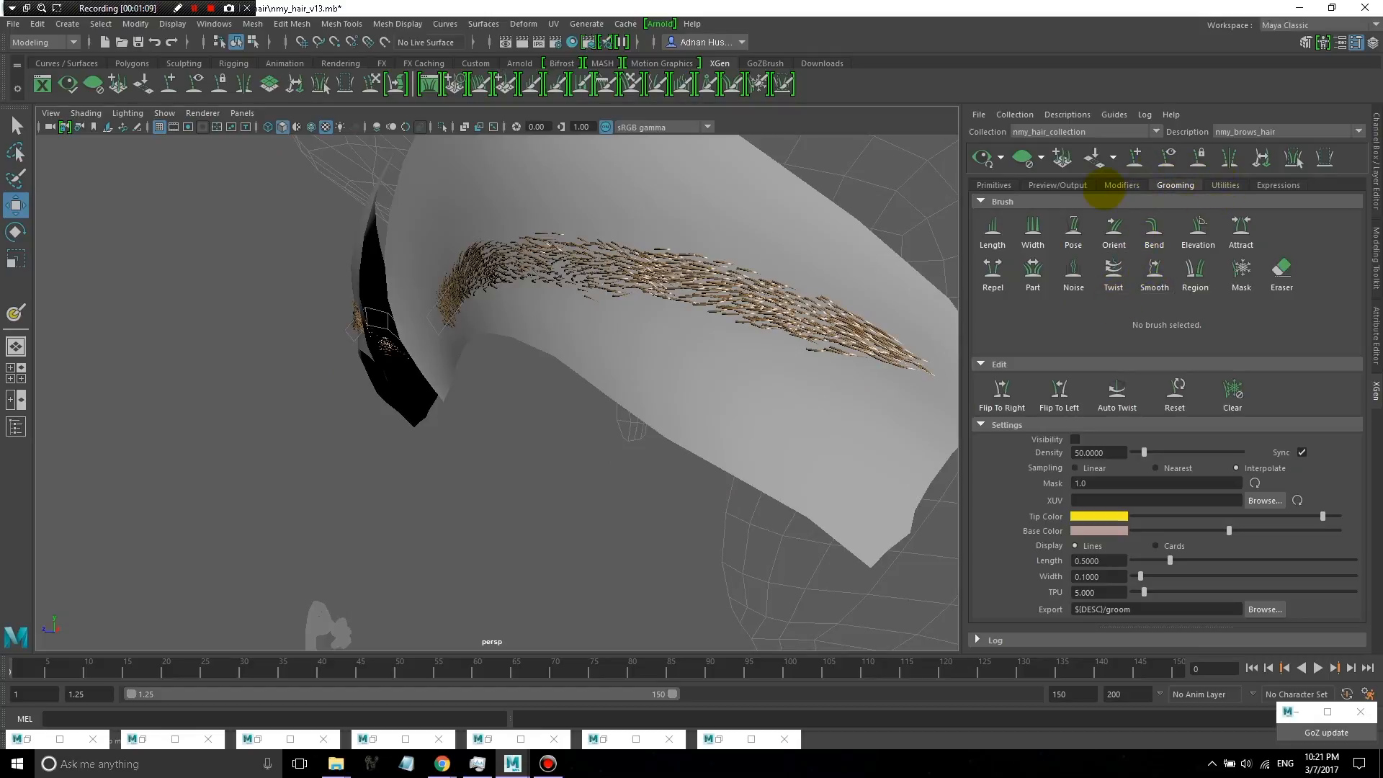
pyautogui.click(1121, 185)
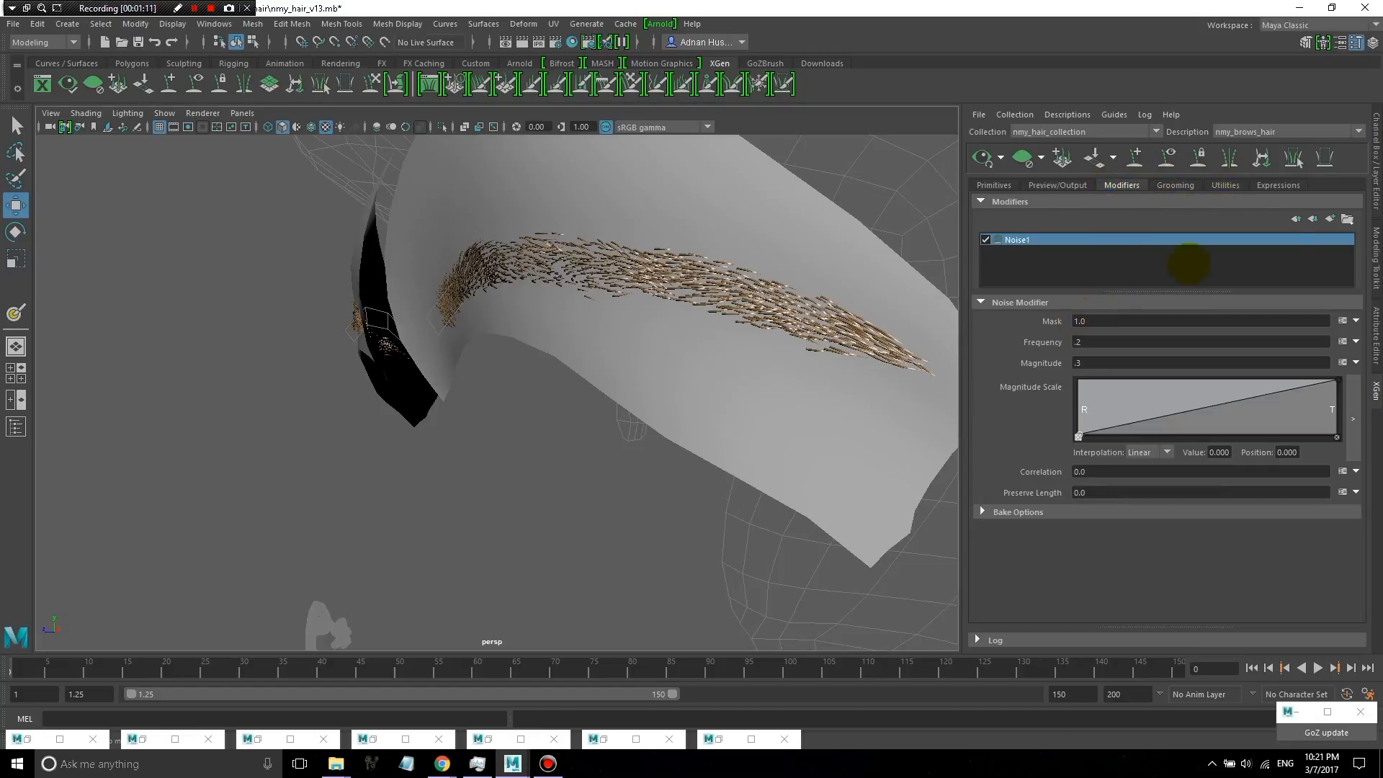
pyautogui.click(1329, 219)
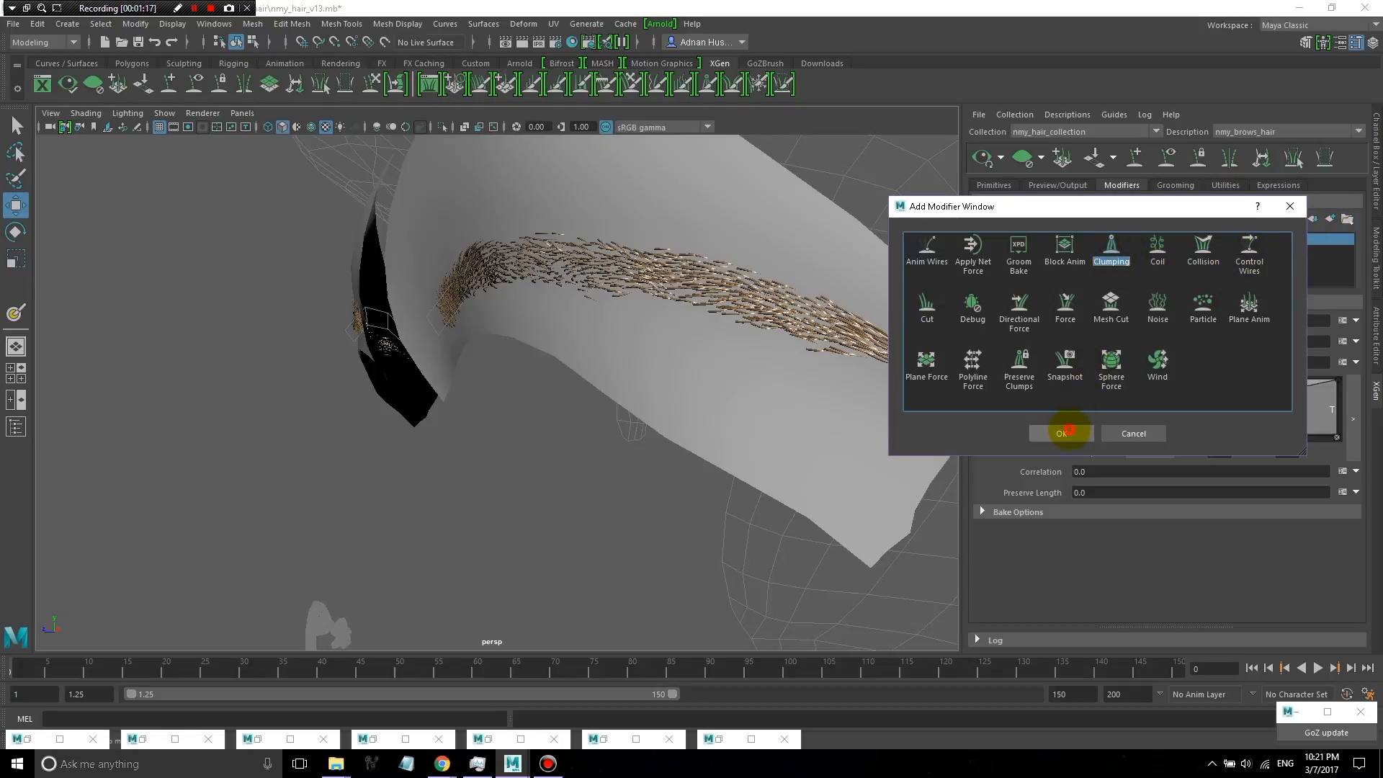
pyautogui.click(1065, 432)
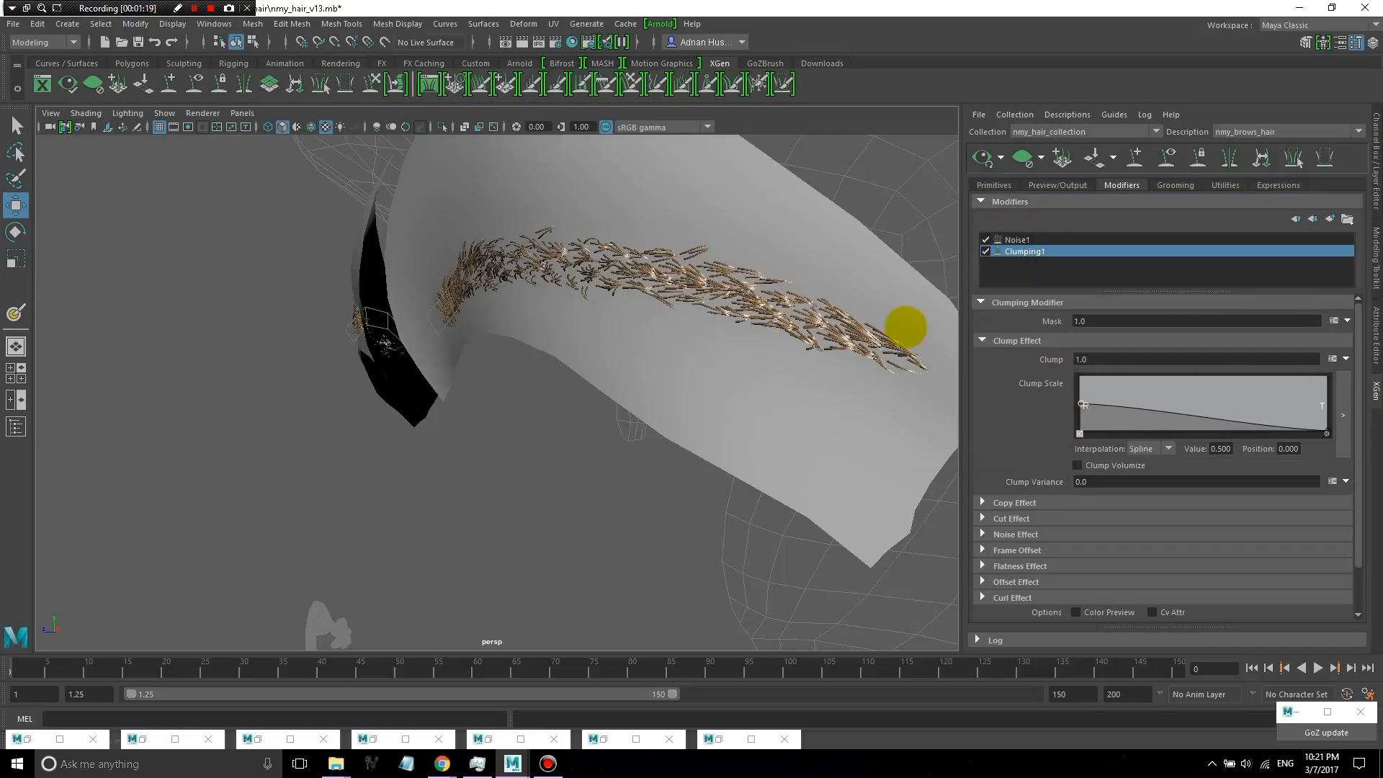
# - Generate clumping points for Clumping1 at a density of 10 and save the clumping maps
pyautogui.moveTo(695, 324)
pyautogui.keyDown('alt'); pyautogui.mouseDown()
pyautogui.moveTo(707, 330)
pyautogui.moveTo(655, 335)
pyautogui.moveTo(684, 333)
pyautogui.mouseUp(); pyautogui.keyUp('alt')
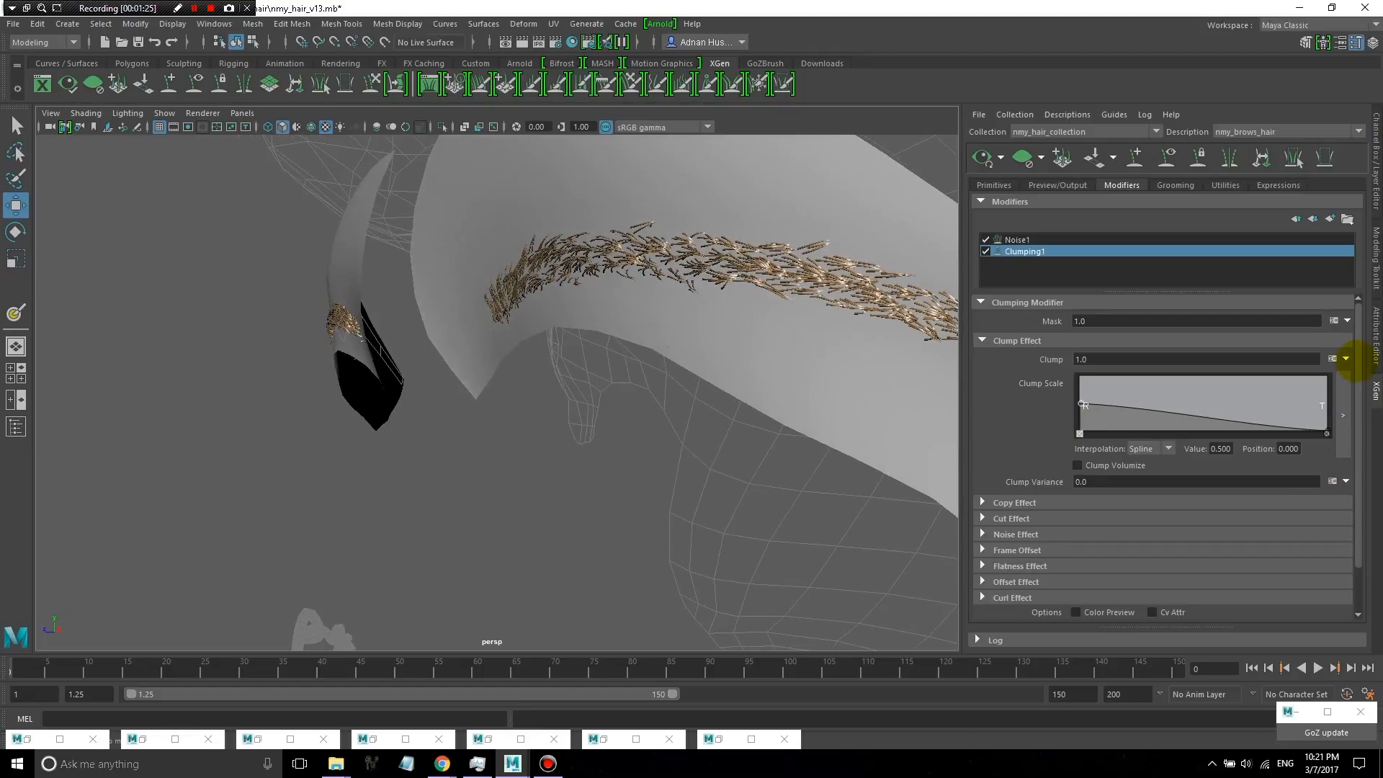
pyautogui.moveTo(1358, 358); pyautogui.dragTo(1356, 405)
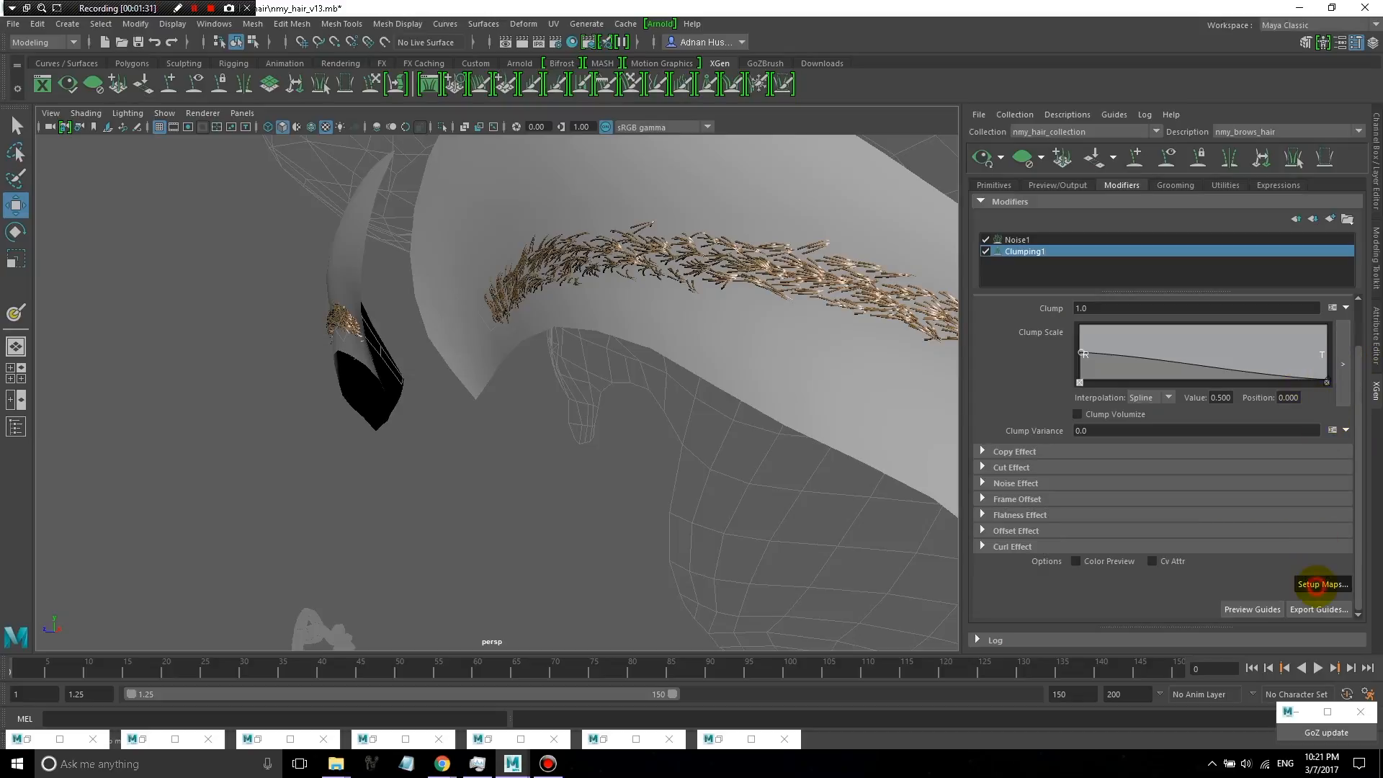
pyautogui.click(1321, 584)
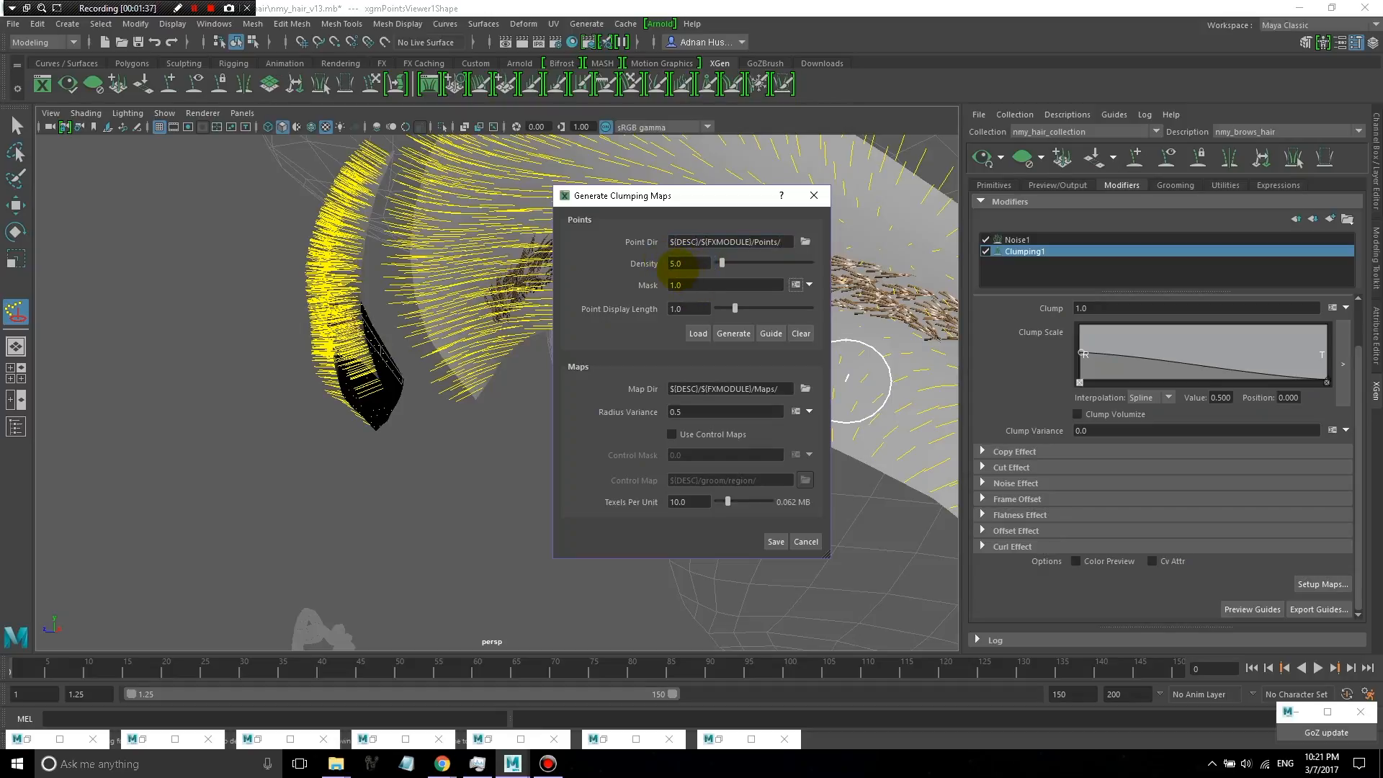
pyautogui.click(732, 333)
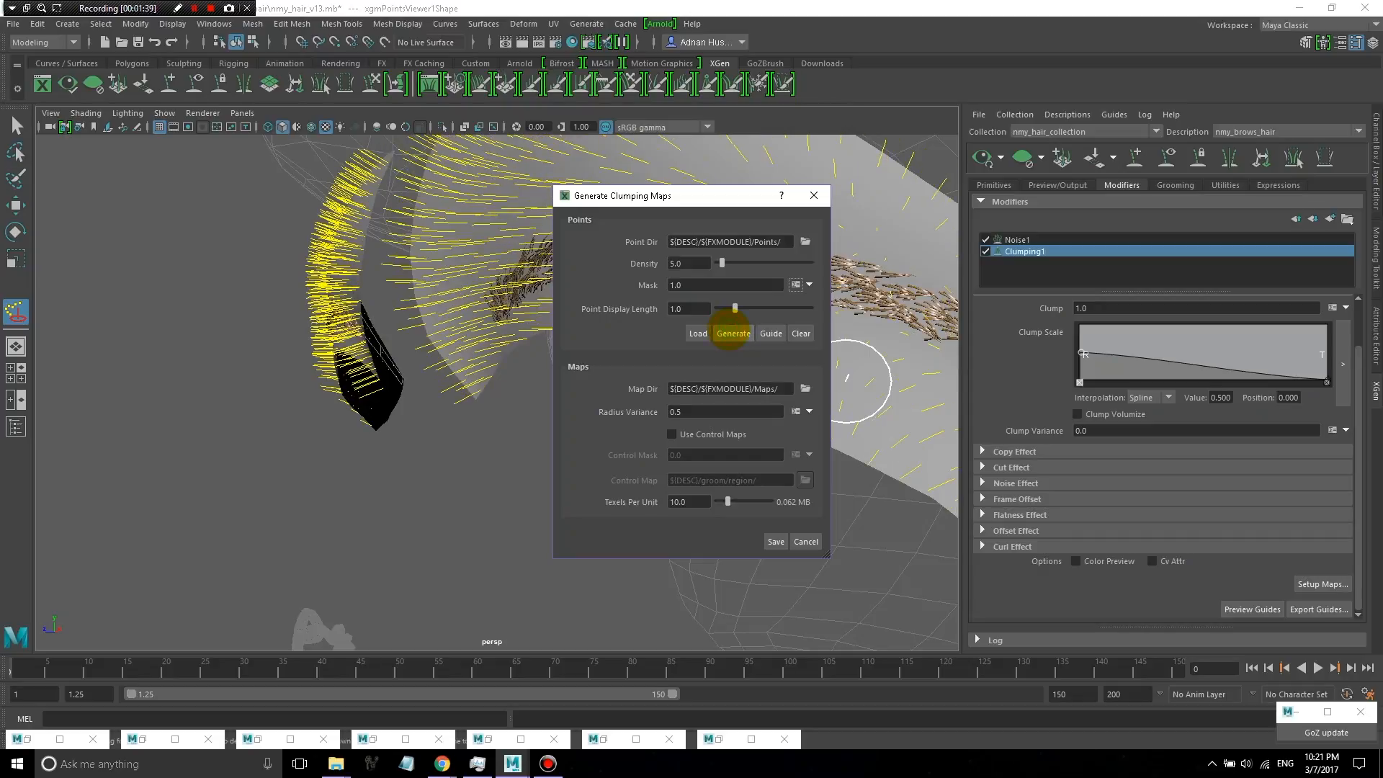
pyautogui.click(694, 265)
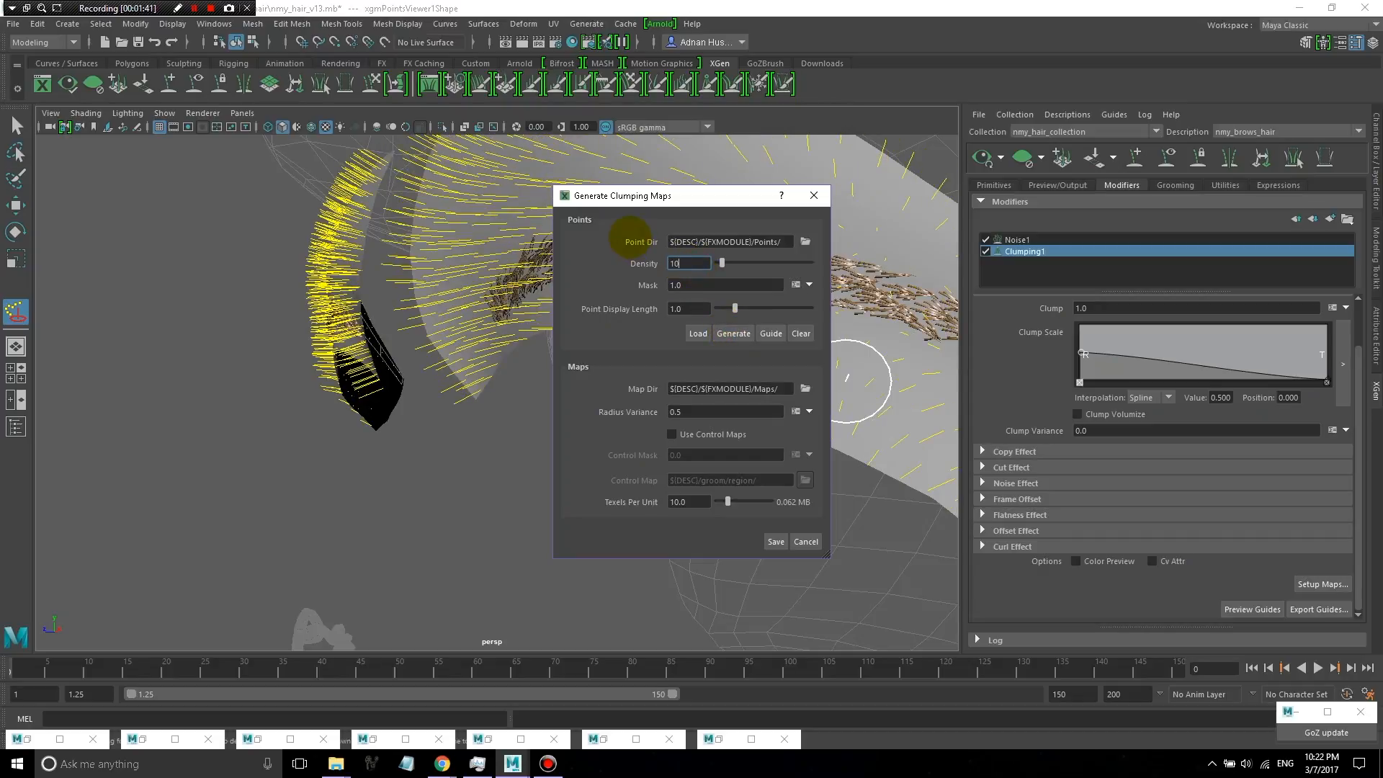
pyautogui.click(732, 333)
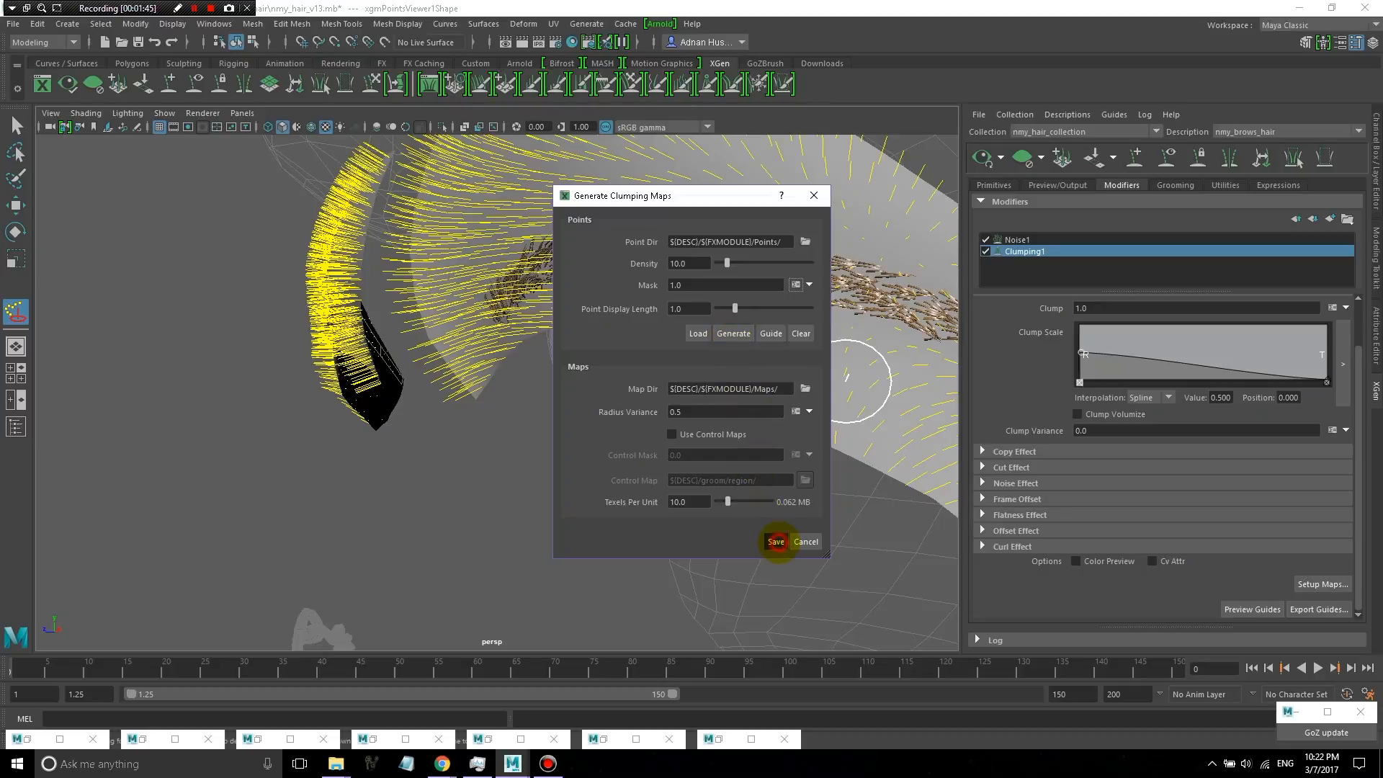
pyautogui.click(777, 541)
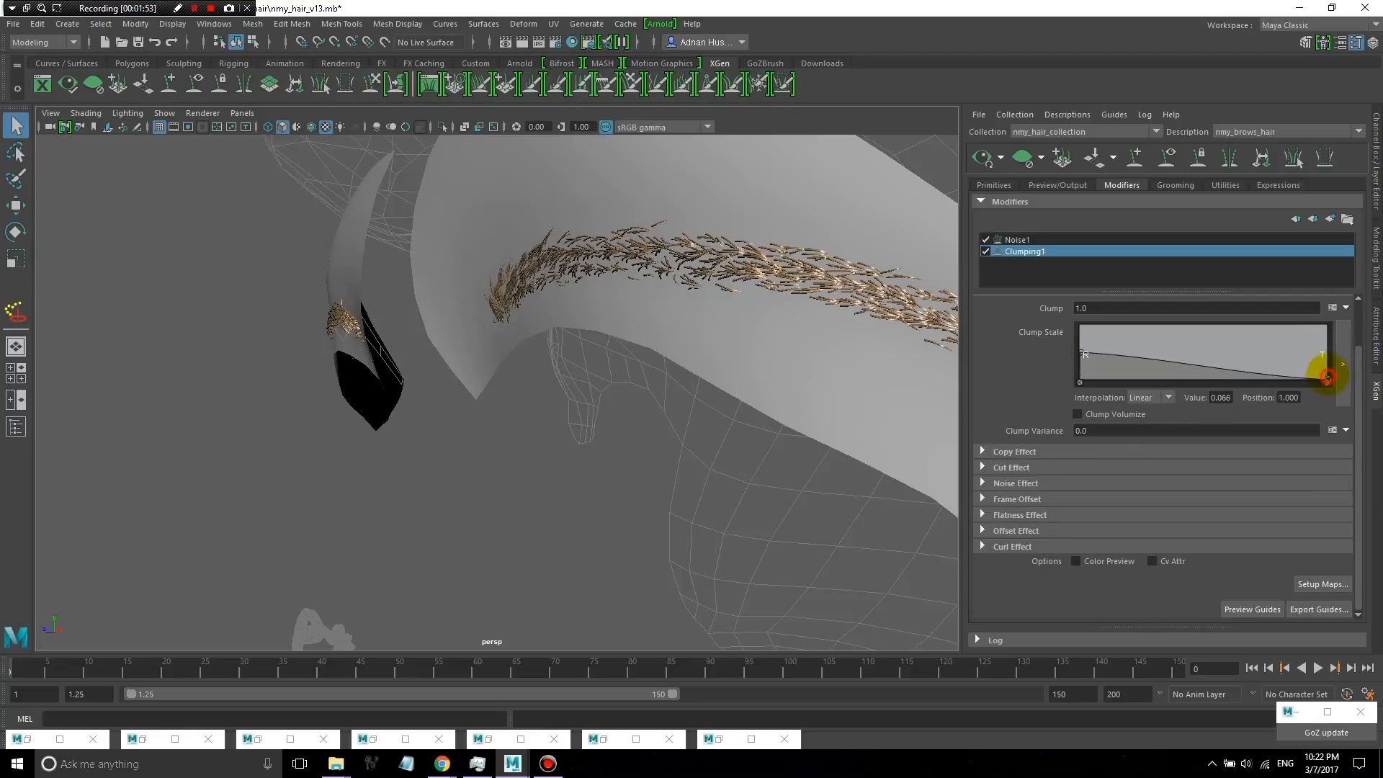
# - Raise the tip point of Clumping1's Clump Scale ramp to about 0.303 and remove the stray extra point
pyautogui.moveTo(1327, 376); pyautogui.dragTo(1328, 366)
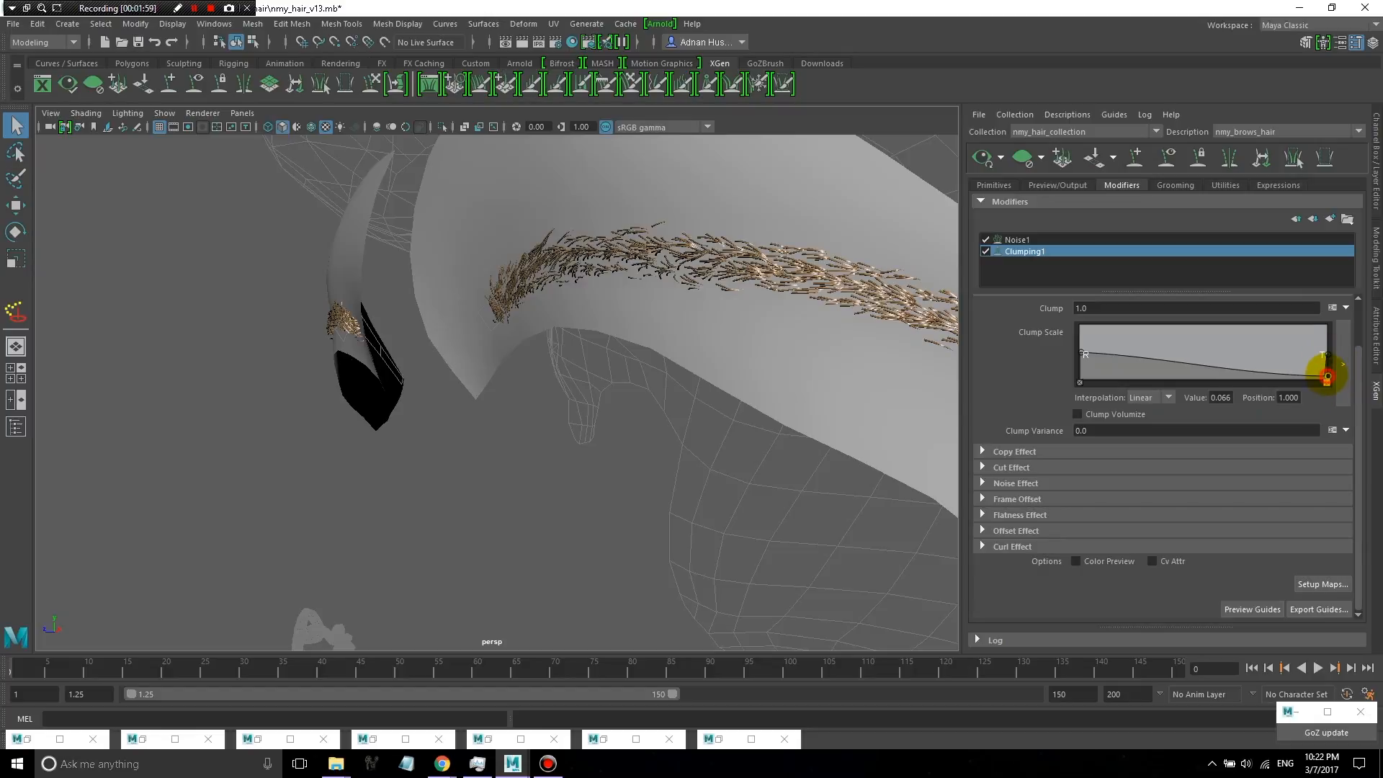
pyautogui.moveTo(1327, 376); pyautogui.dragTo(1316, 364)
pyautogui.click(1313, 383)
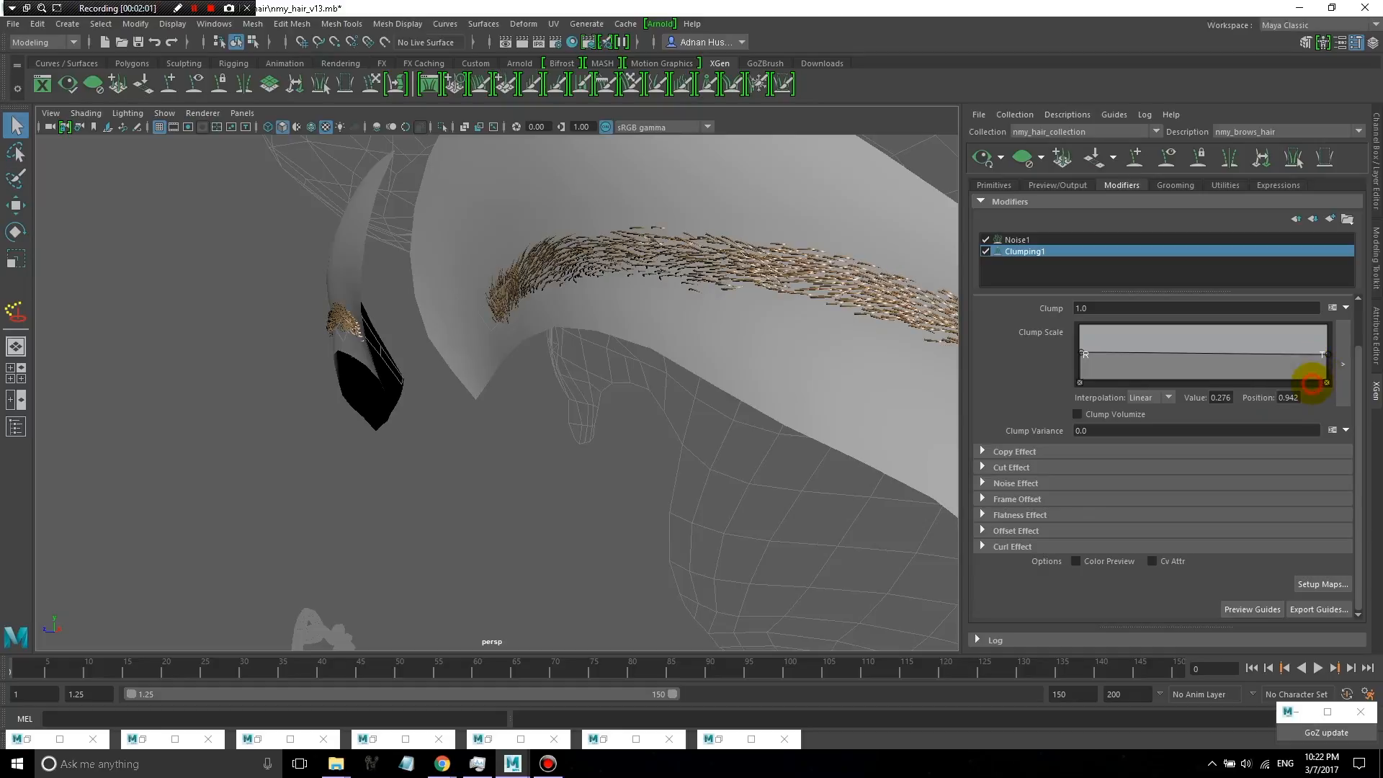
pyautogui.moveTo(1328, 367); pyautogui.dragTo(1328, 363)
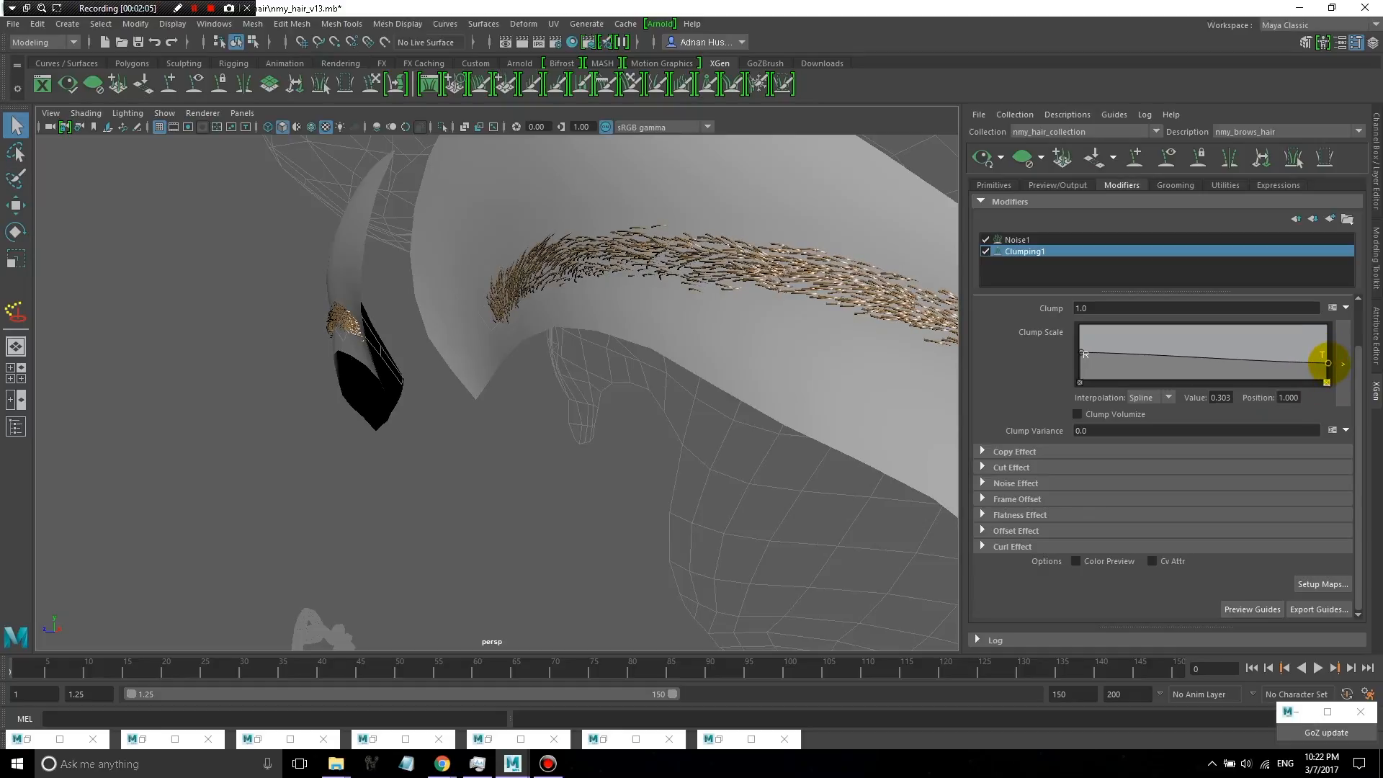
# - Set Clumping1's Clump Variance to 0.8 and raise the Clump Scale tip value to about 0.382
pyautogui.click(1085, 430)
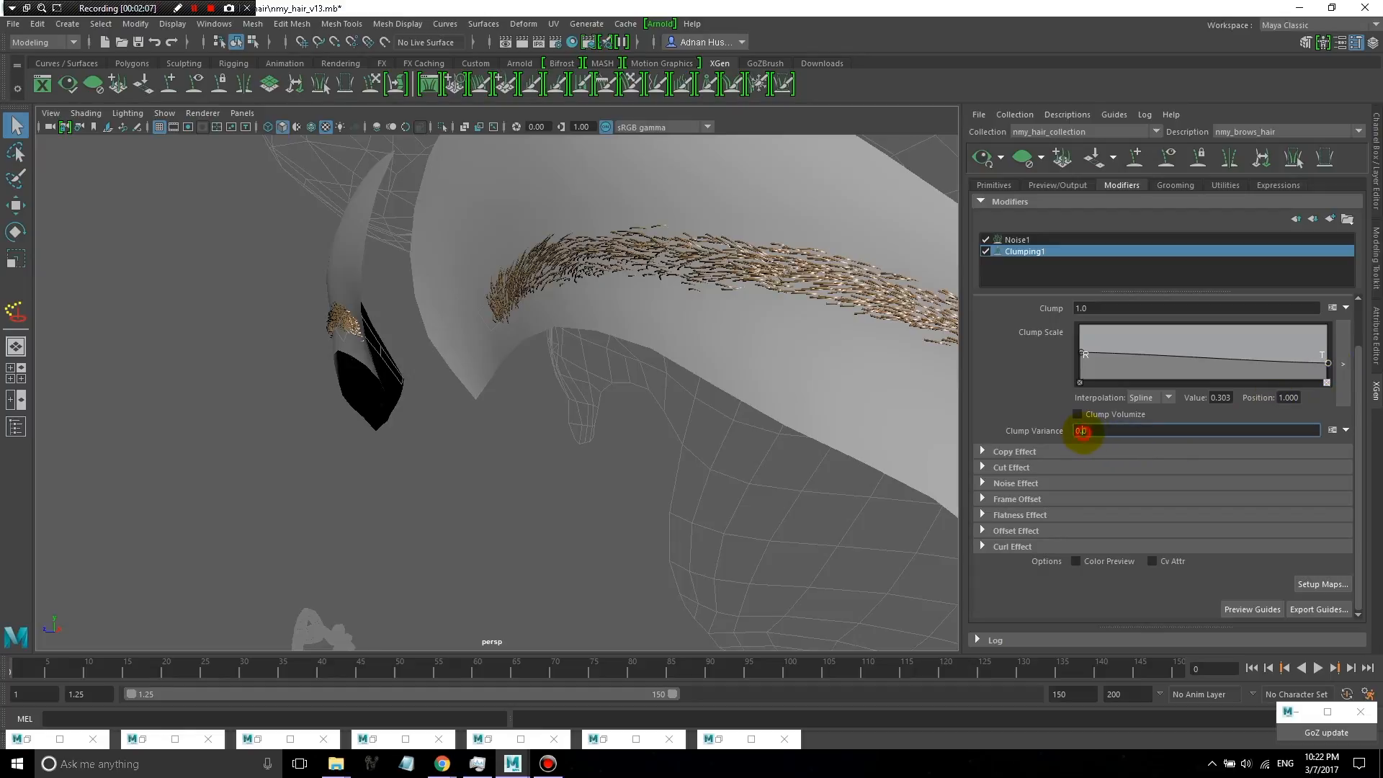
pyautogui.write('8')
pyautogui.press('Return')
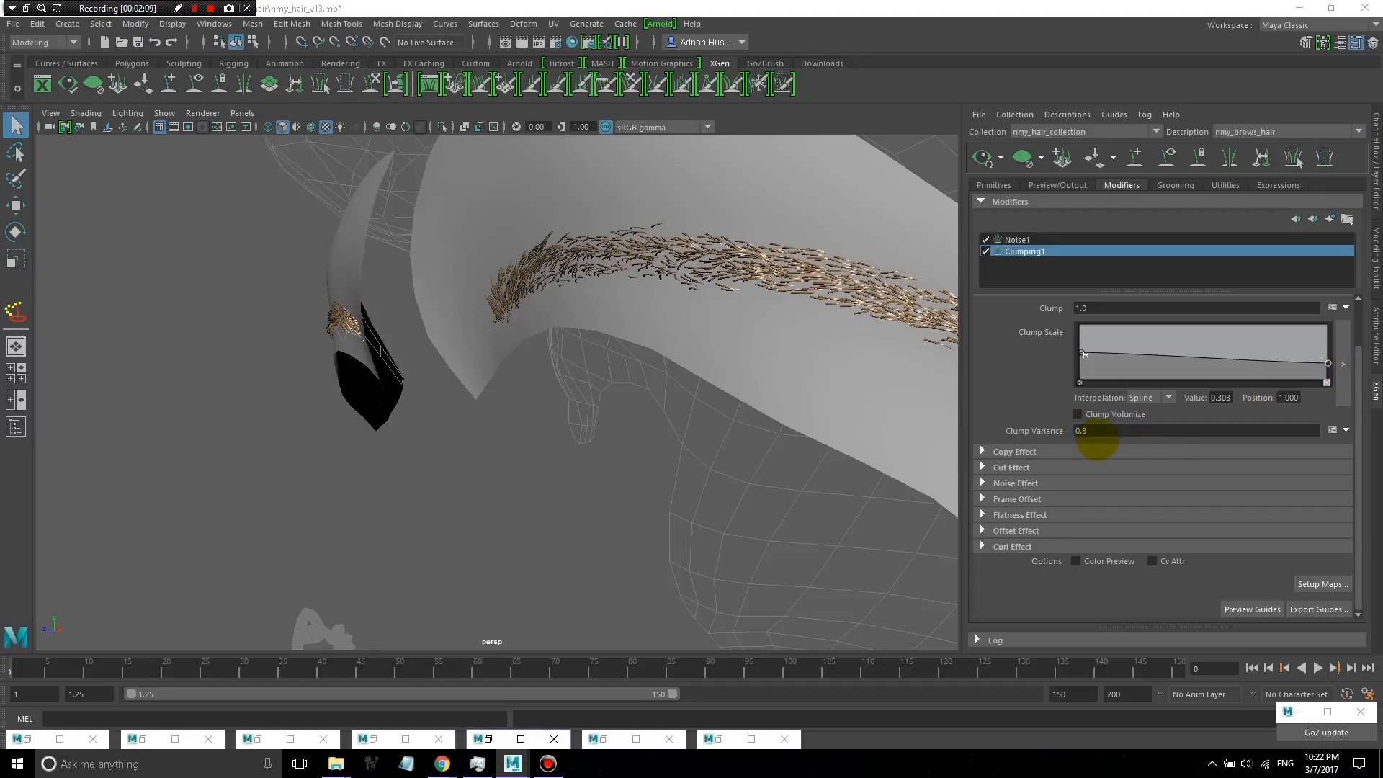
pyautogui.keyDown('alt'); pyautogui.moveTo(781, 364); pyautogui.dragTo(837, 377); pyautogui.keyUp('alt')
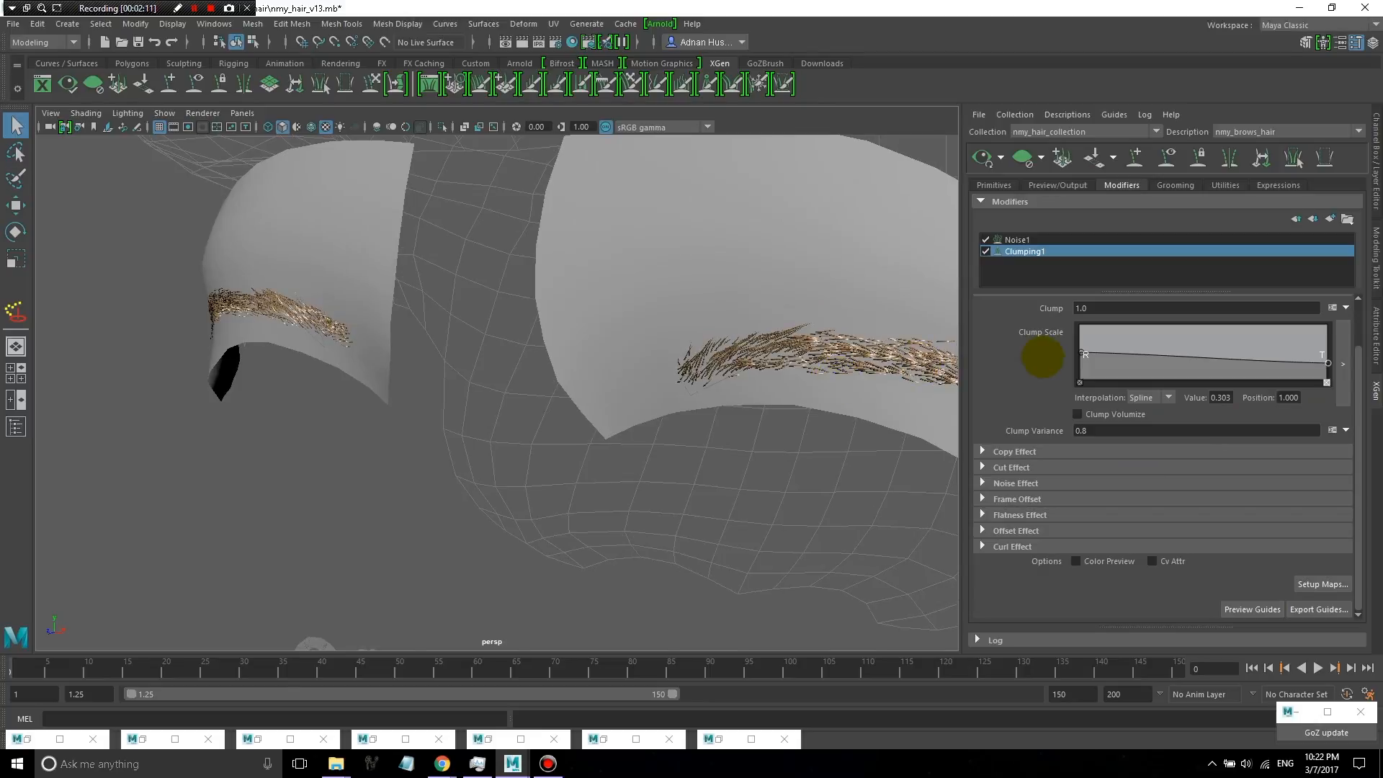
pyautogui.moveTo(1329, 362); pyautogui.dragTo(1328, 359)
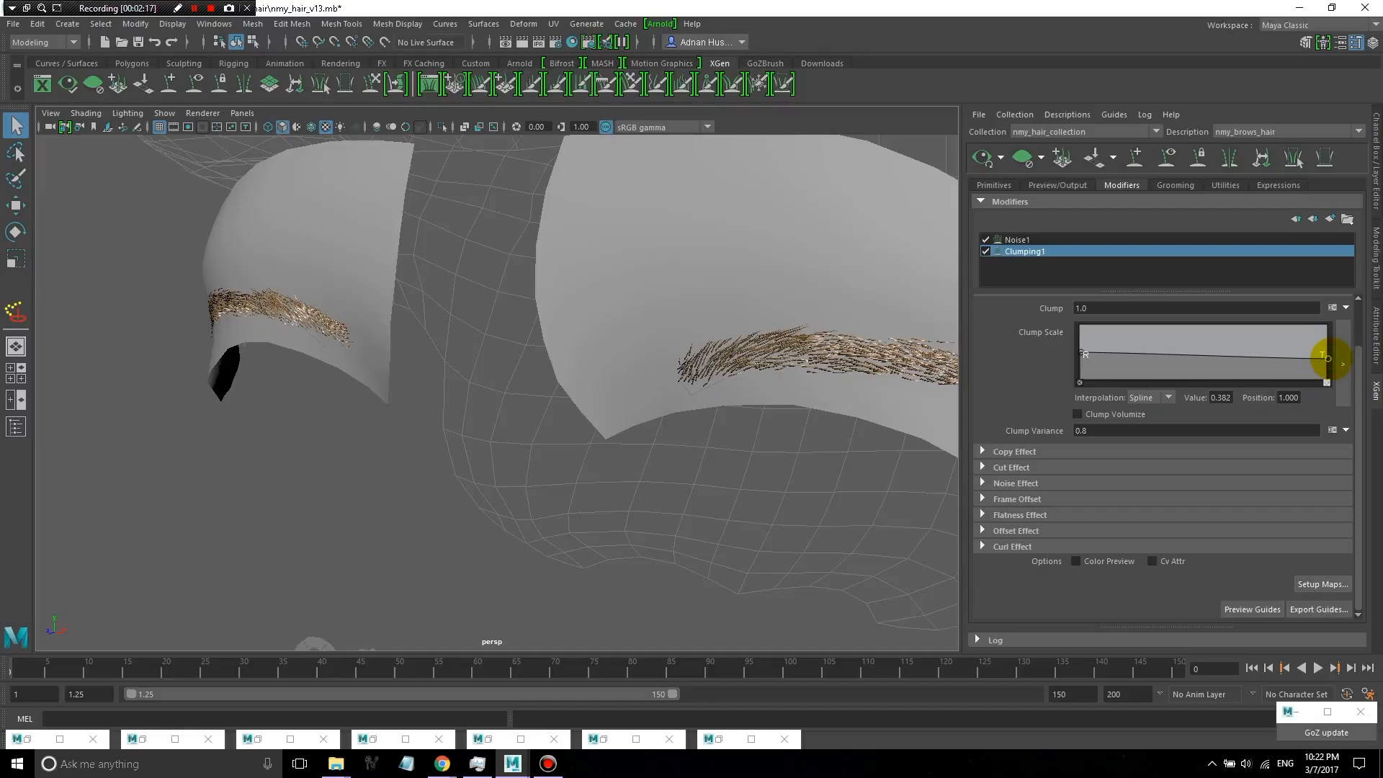
# - Toggle the Clumping1 and Noise1 modifiers off and on to compare their effect on both brows
pyautogui.click(985, 251)
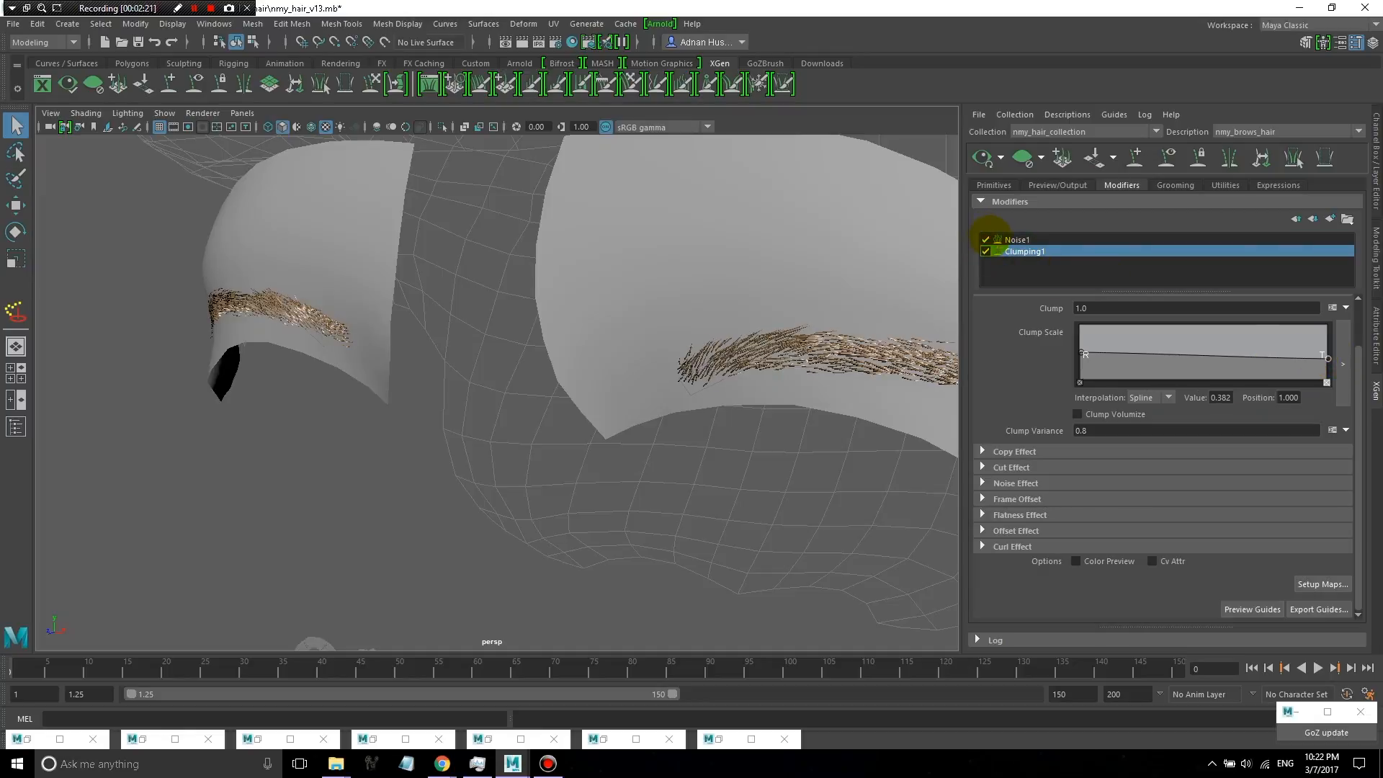
pyautogui.keyDown('alt'); pyautogui.moveTo(834, 339); pyautogui.dragTo(916, 333); pyautogui.keyUp('alt')
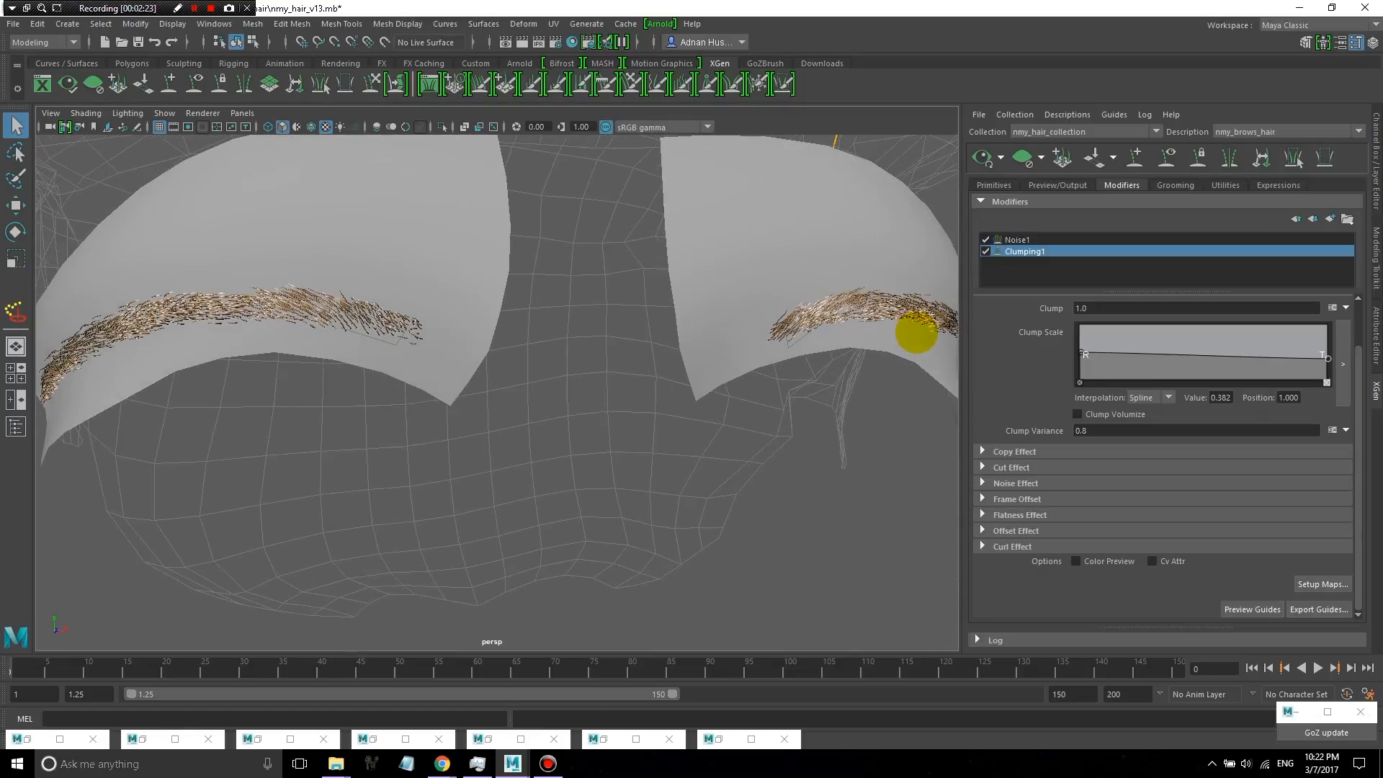
pyautogui.click(986, 239)
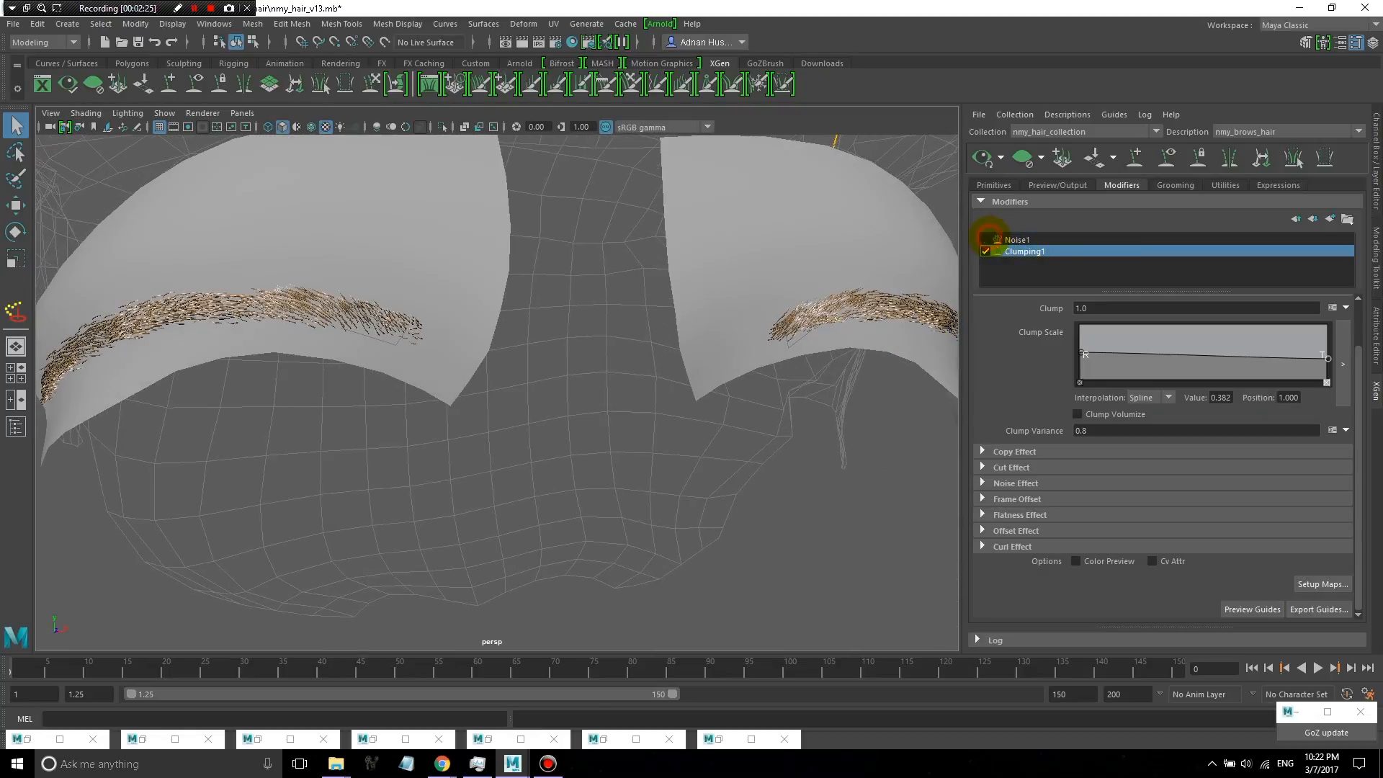
pyautogui.click(986, 238)
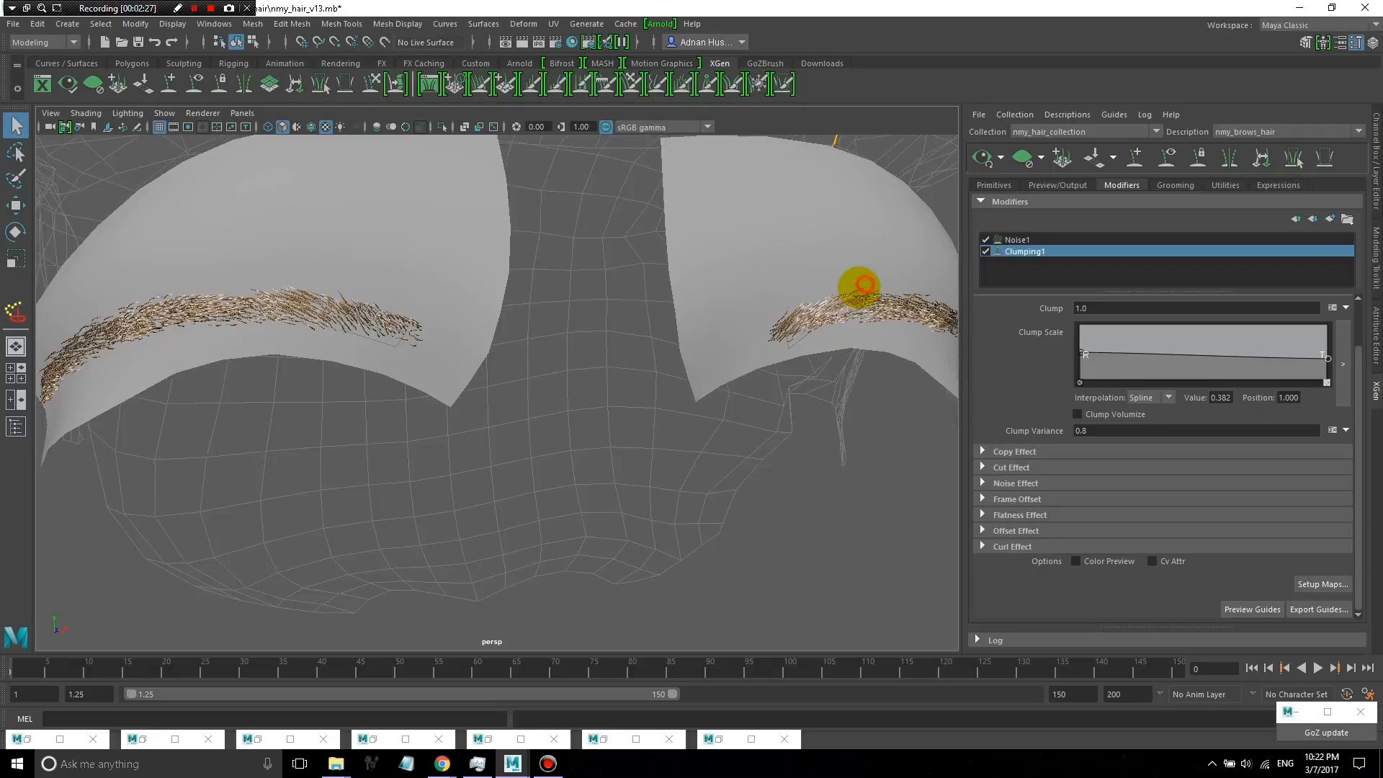
pyautogui.keyDown('alt'); pyautogui.moveTo(858, 287); pyautogui.dragTo(852, 312); pyautogui.keyUp('alt')
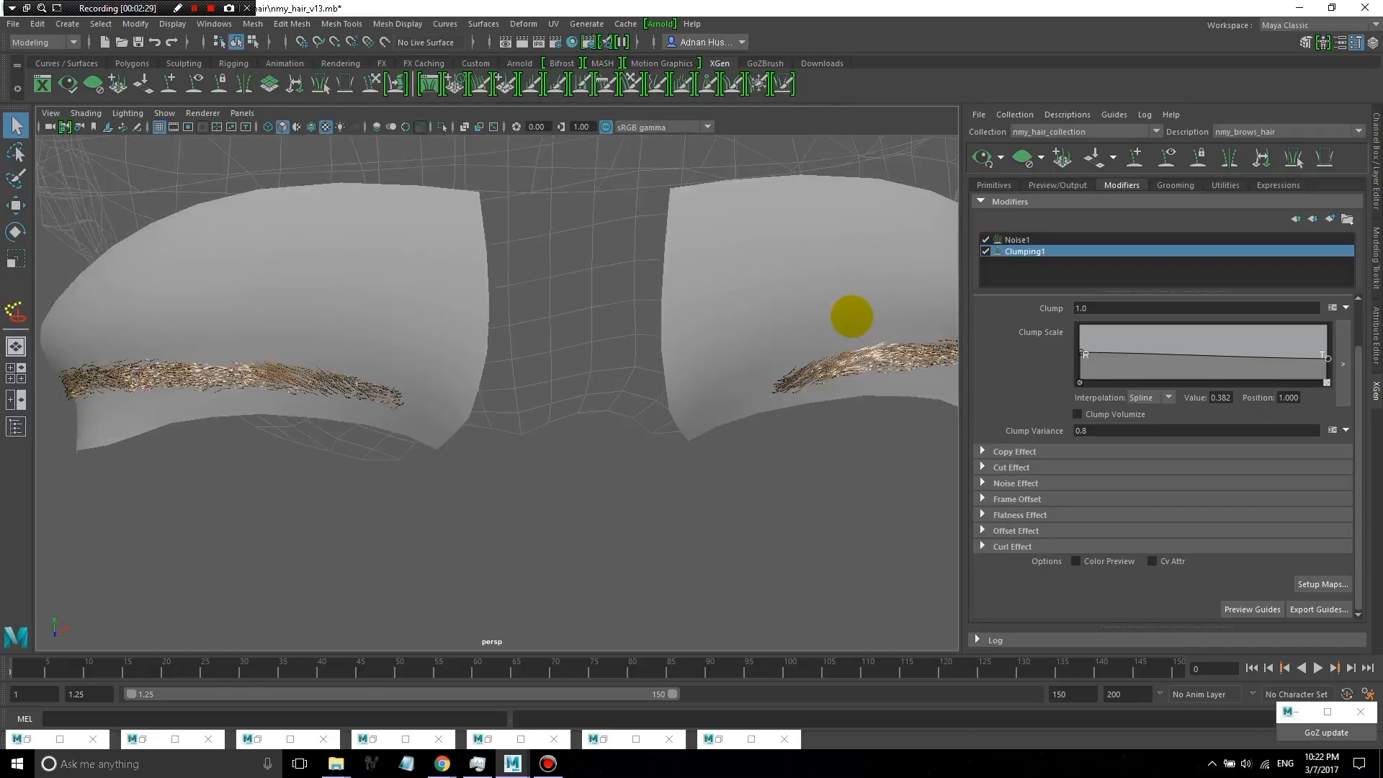
pyautogui.keyDown('alt'); pyautogui.moveTo(852, 312); pyautogui.dragTo(888, 131, button='right'); pyautogui.keyUp('alt')
pyautogui.keyDown('alt'); pyautogui.moveTo(759, 324); pyautogui.dragTo(791, 299); pyautogui.keyUp('alt')
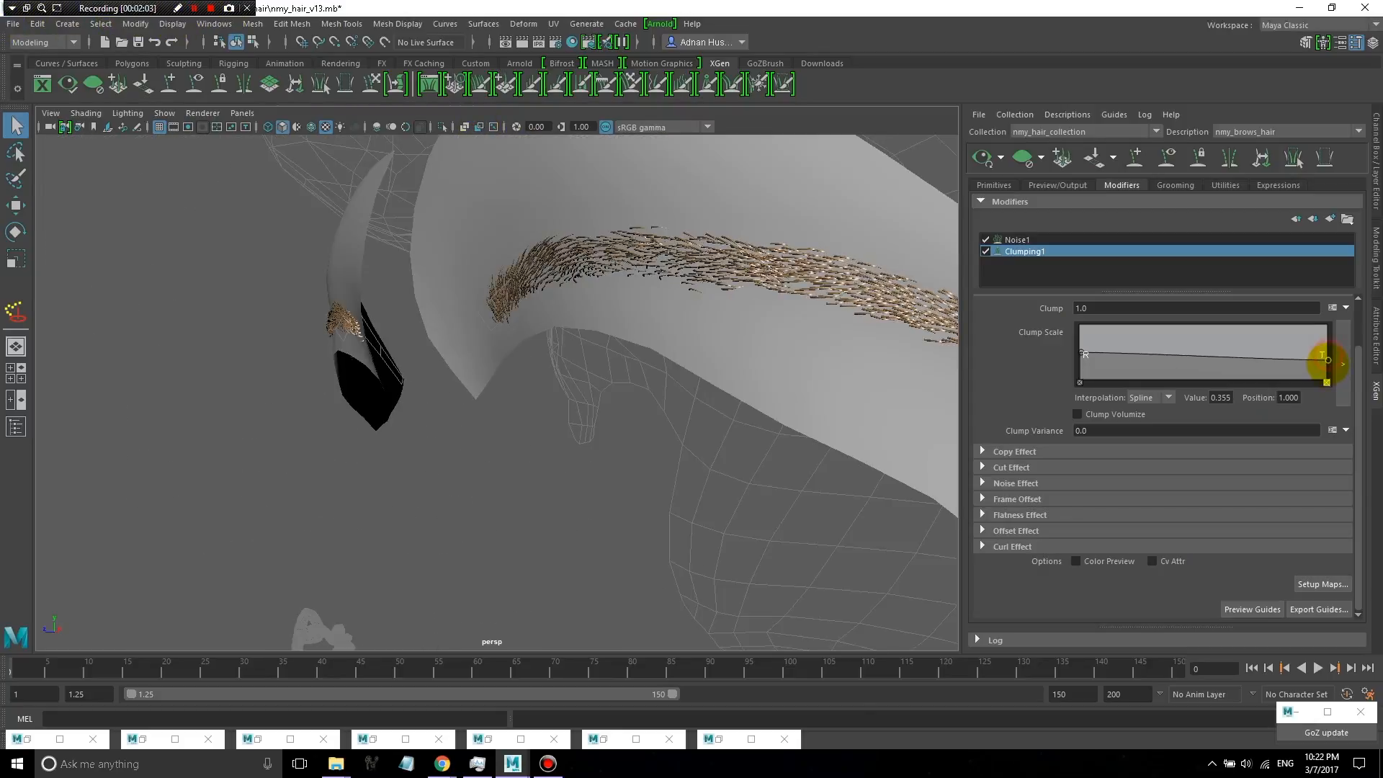
pyautogui.moveTo(1327, 360)
pyautogui.mouseDown()
pyautogui.moveTo(1310, 357)
pyautogui.moveTo(1312, 374)
pyautogui.moveTo(1321, 362)
pyautogui.mouseUp()
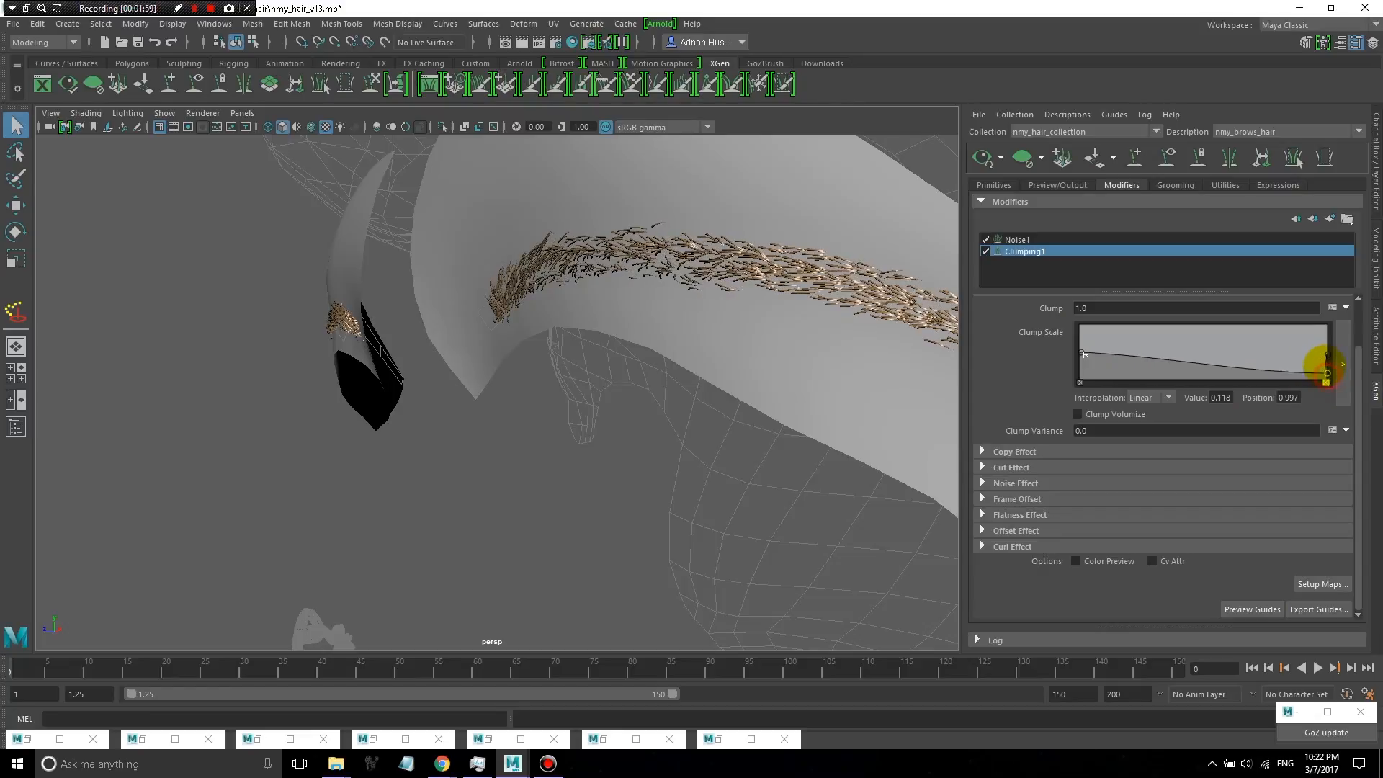
pyautogui.click(1326, 355)
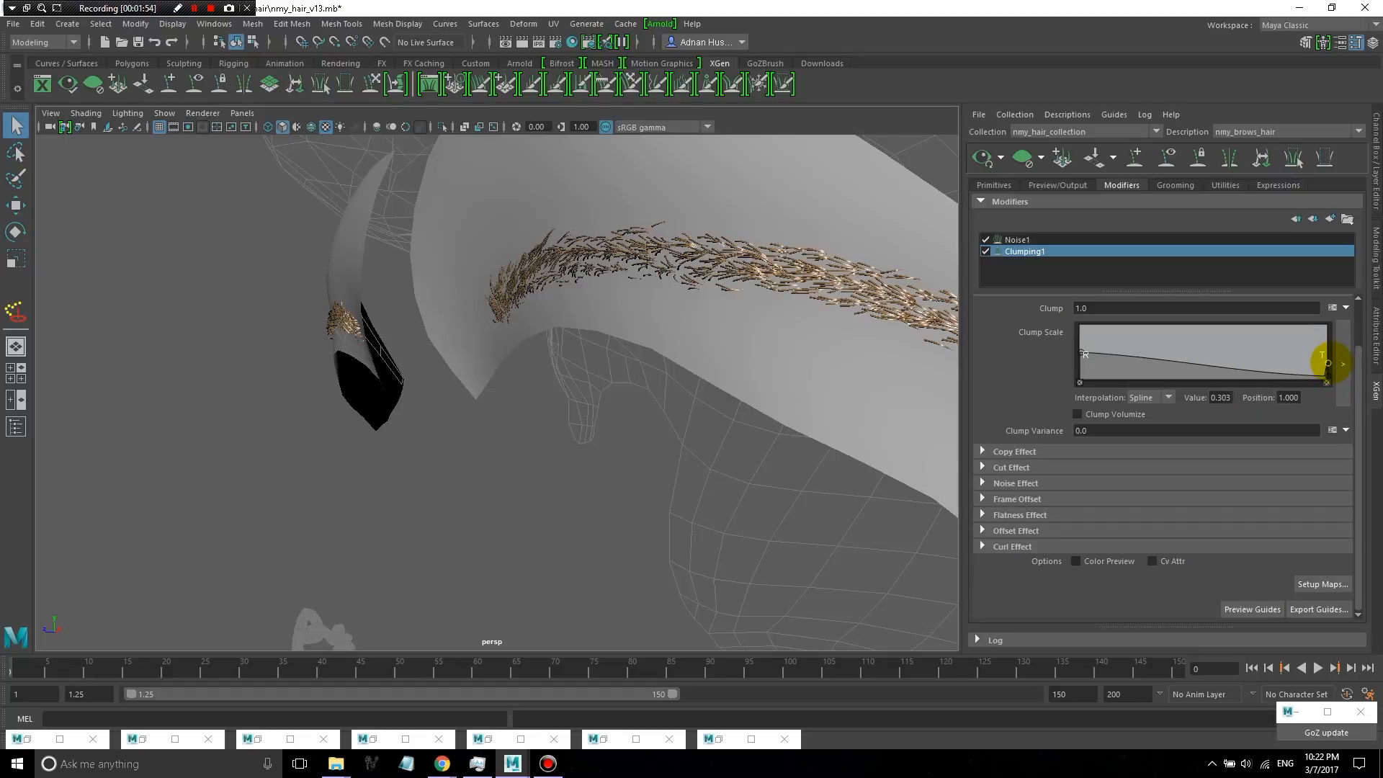
pyautogui.moveTo(1329, 372); pyautogui.dragTo(1327, 379)
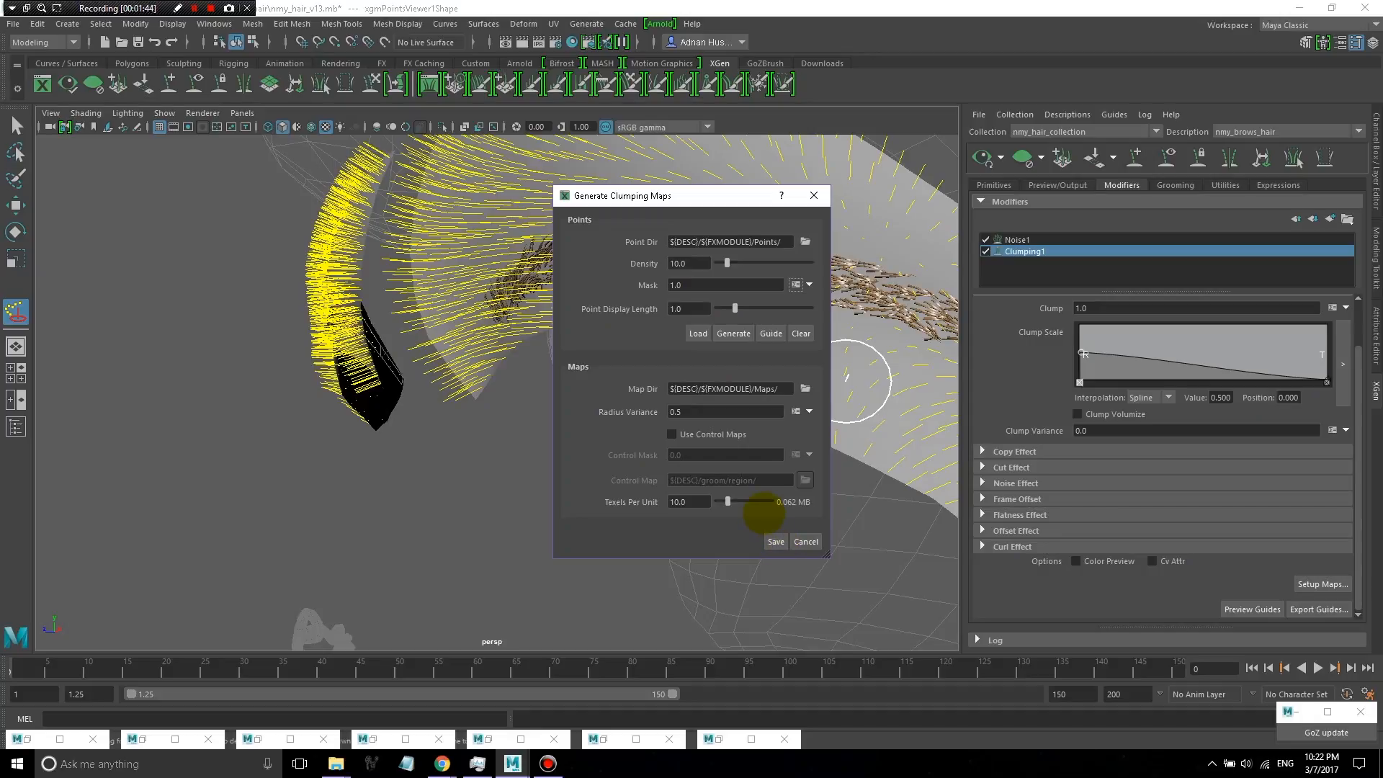
pyautogui.click(730, 333)
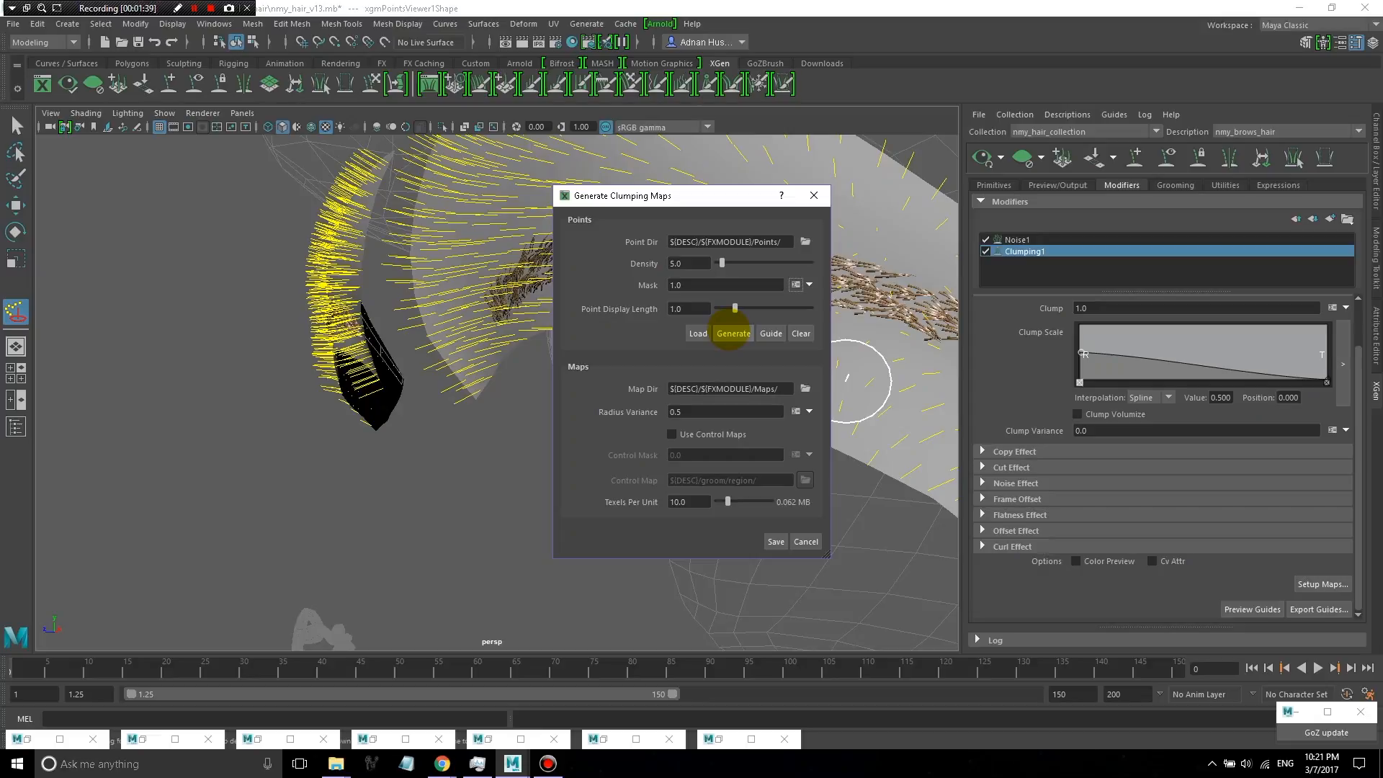
pyautogui.click(730, 333)
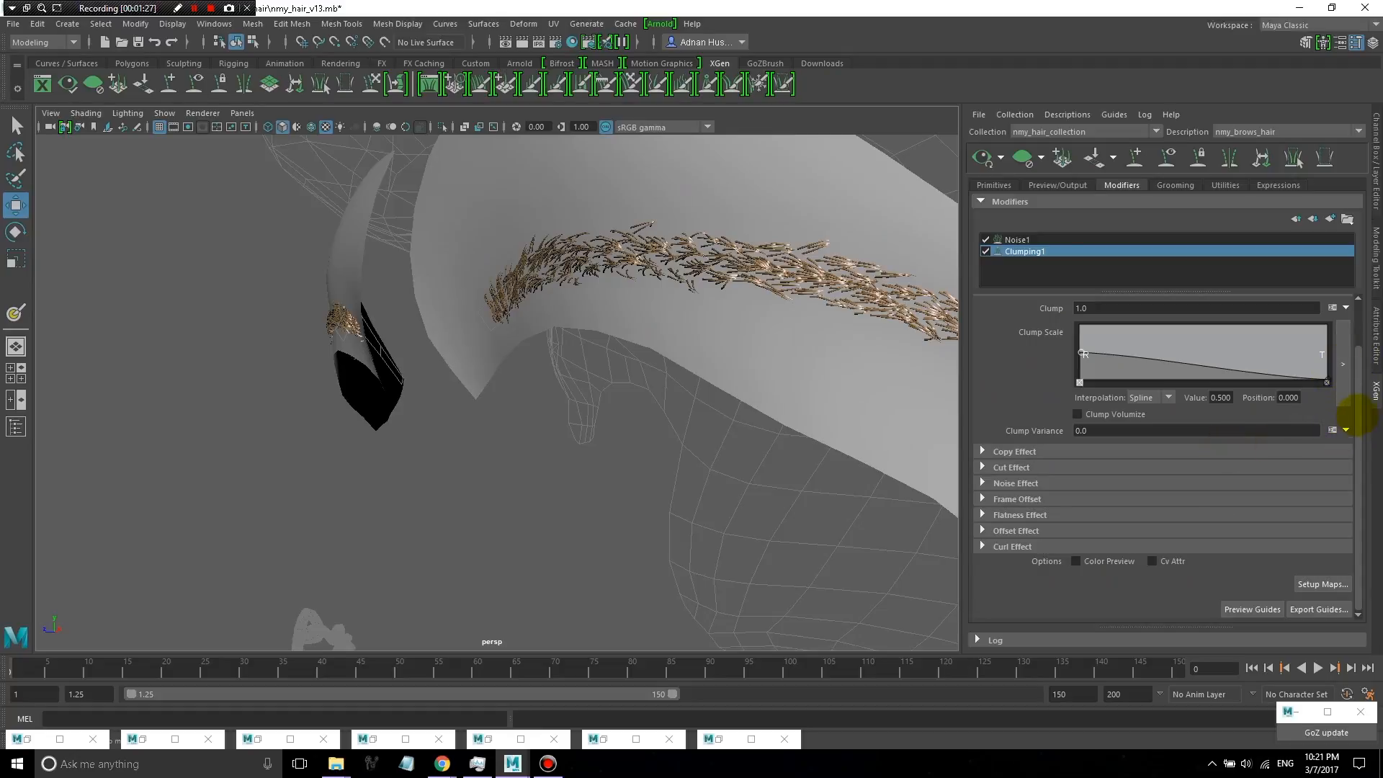
pyautogui.moveTo(1358, 416); pyautogui.dragTo(1358, 360)
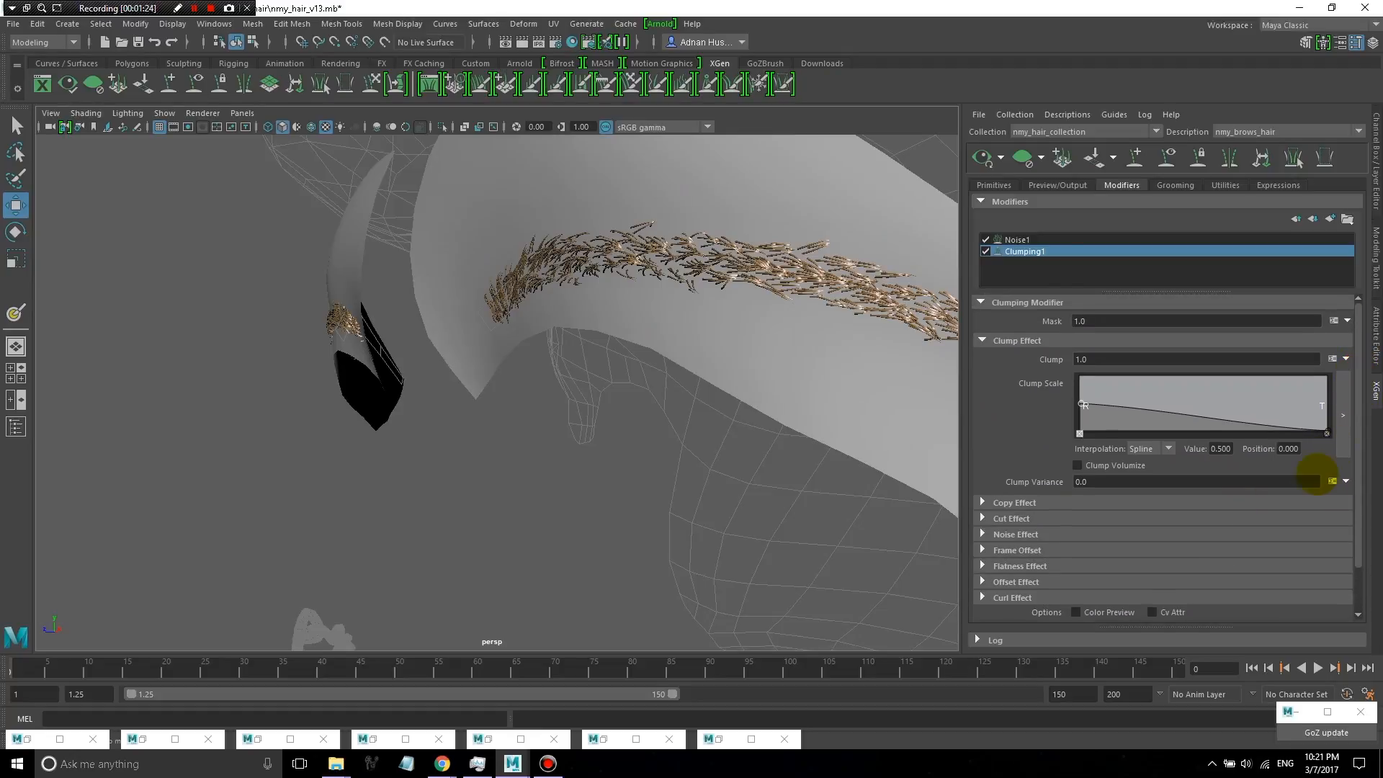
pyautogui.moveTo(682, 330)
pyautogui.keyDown('alt'); pyautogui.mouseDown()
pyautogui.moveTo(661, 327)
pyautogui.moveTo(672, 353)
pyautogui.moveTo(711, 330)
pyautogui.moveTo(676, 330)
pyautogui.mouseUp(); pyautogui.keyUp('alt')
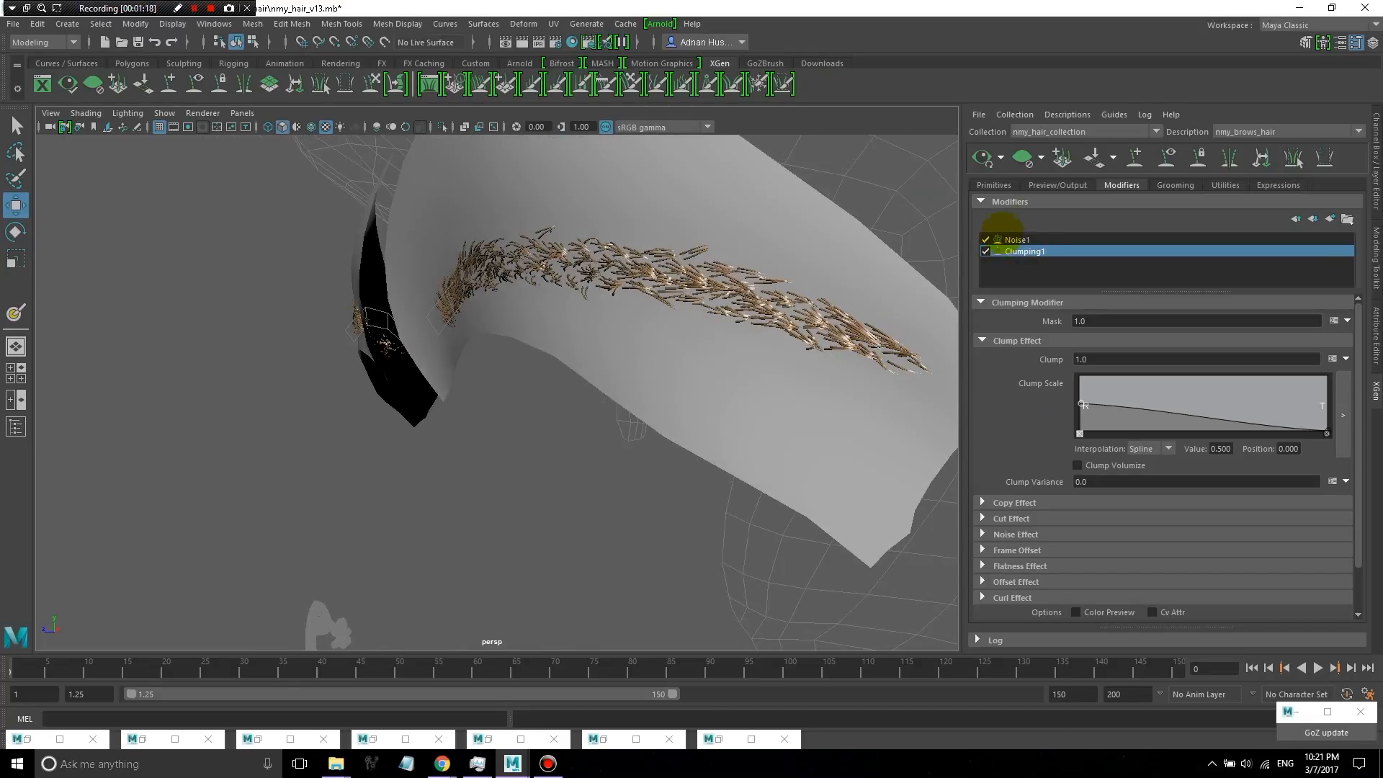